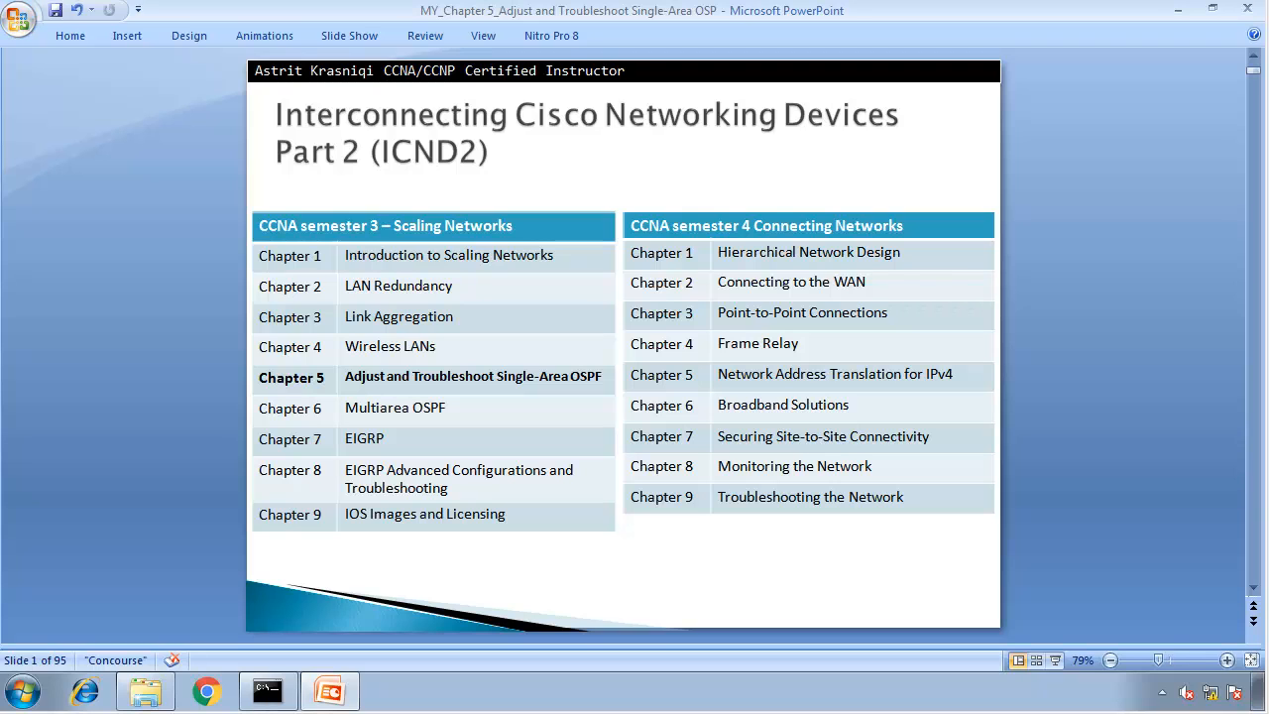
# - Launch the Skills Integration Challenge instructions .docx and the .pka activity from the PT folder, placing Word on the left
pyautogui.click(146, 691)
pyautogui.click(584, 490)
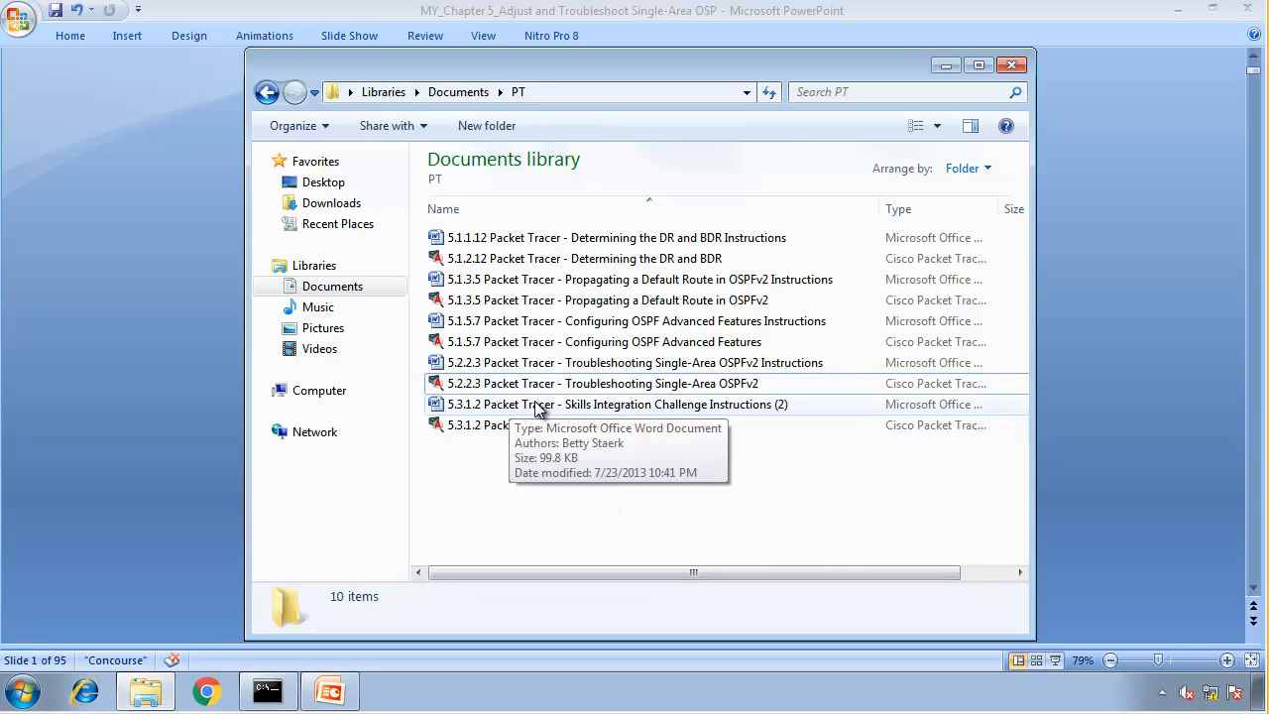
pyautogui.doubleClick(635, 405)
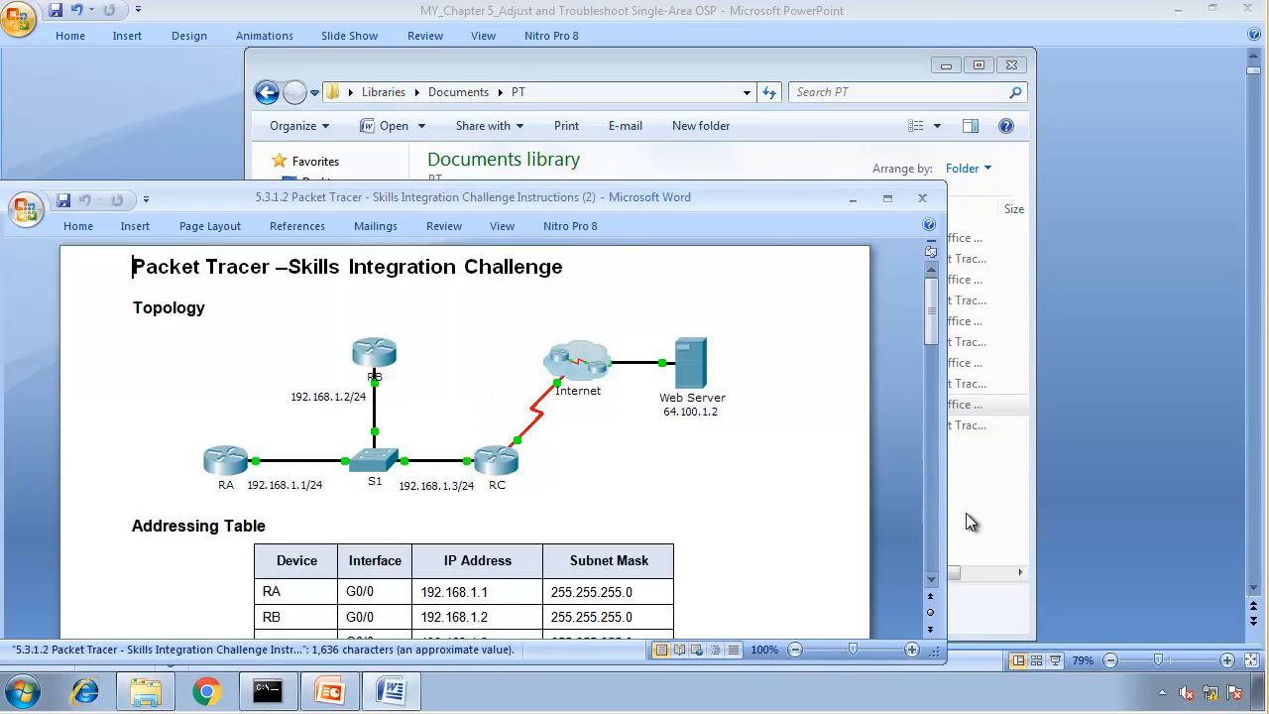
pyautogui.click(971, 523)
pyautogui.doubleClick(600, 424)
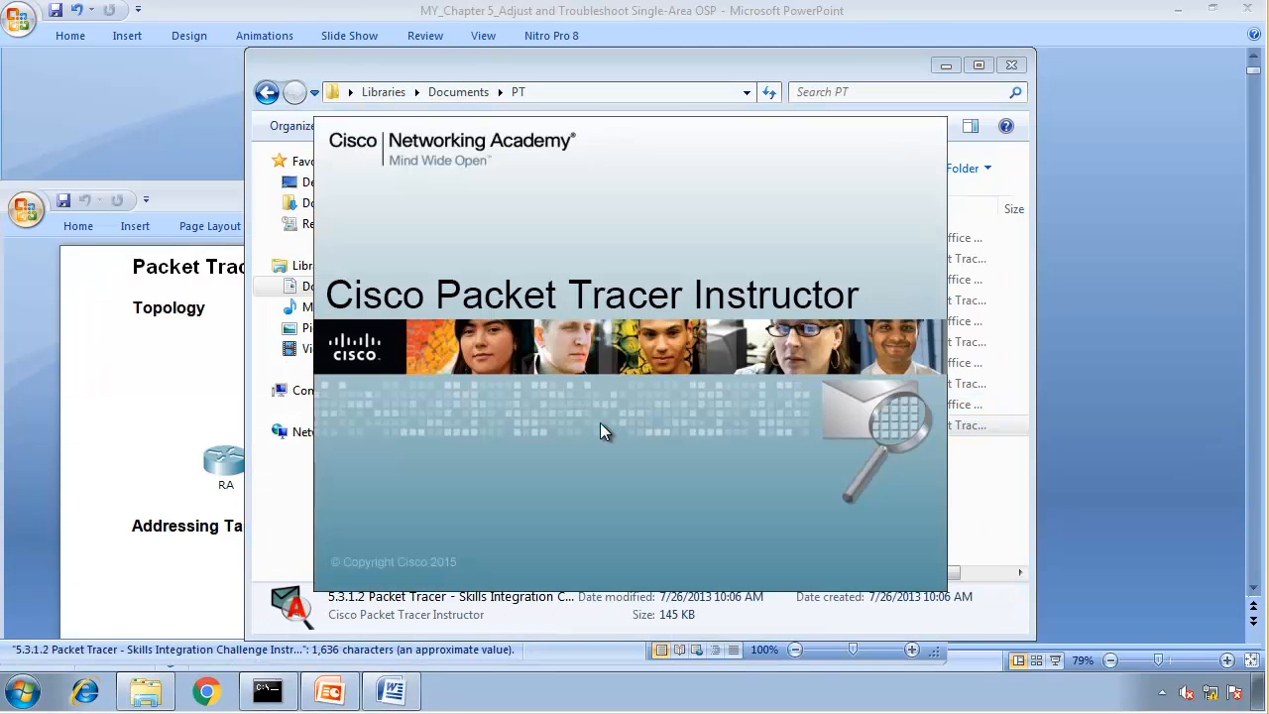
pyautogui.moveTo(264, 199); pyautogui.dragTo(270, 14)
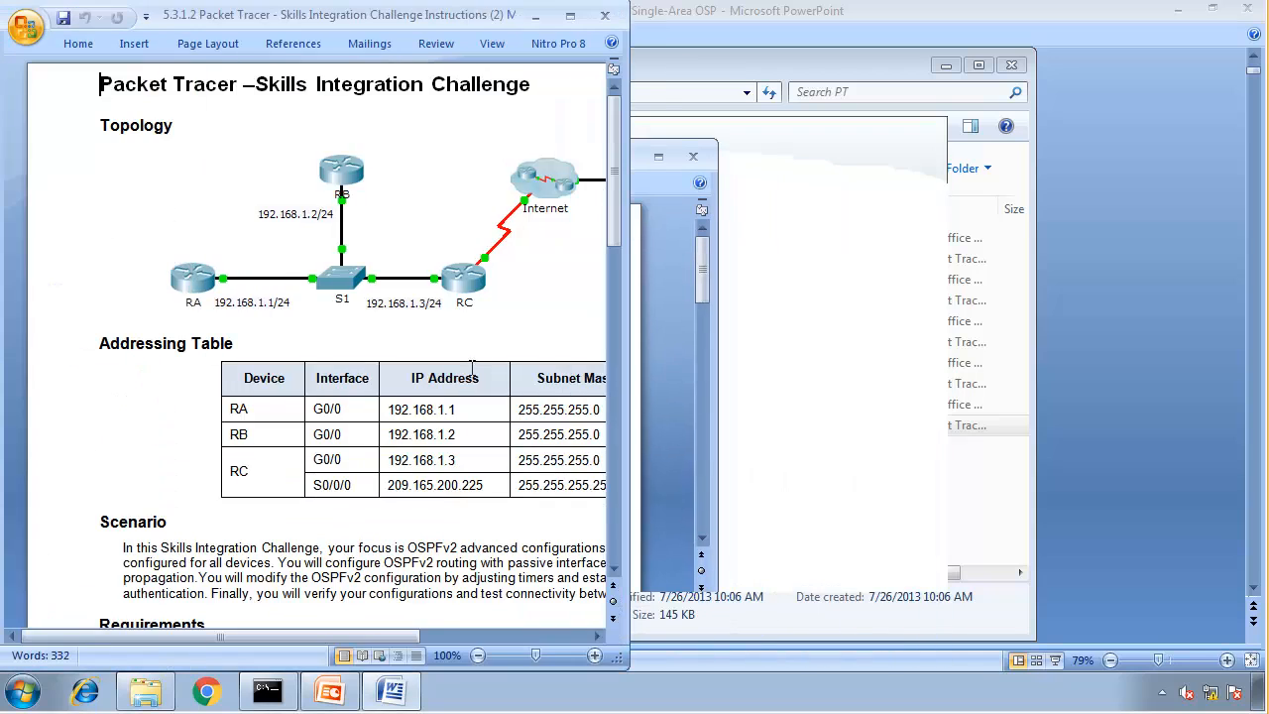
pyautogui.moveTo(270, 636); pyautogui.dragTo(342, 636)
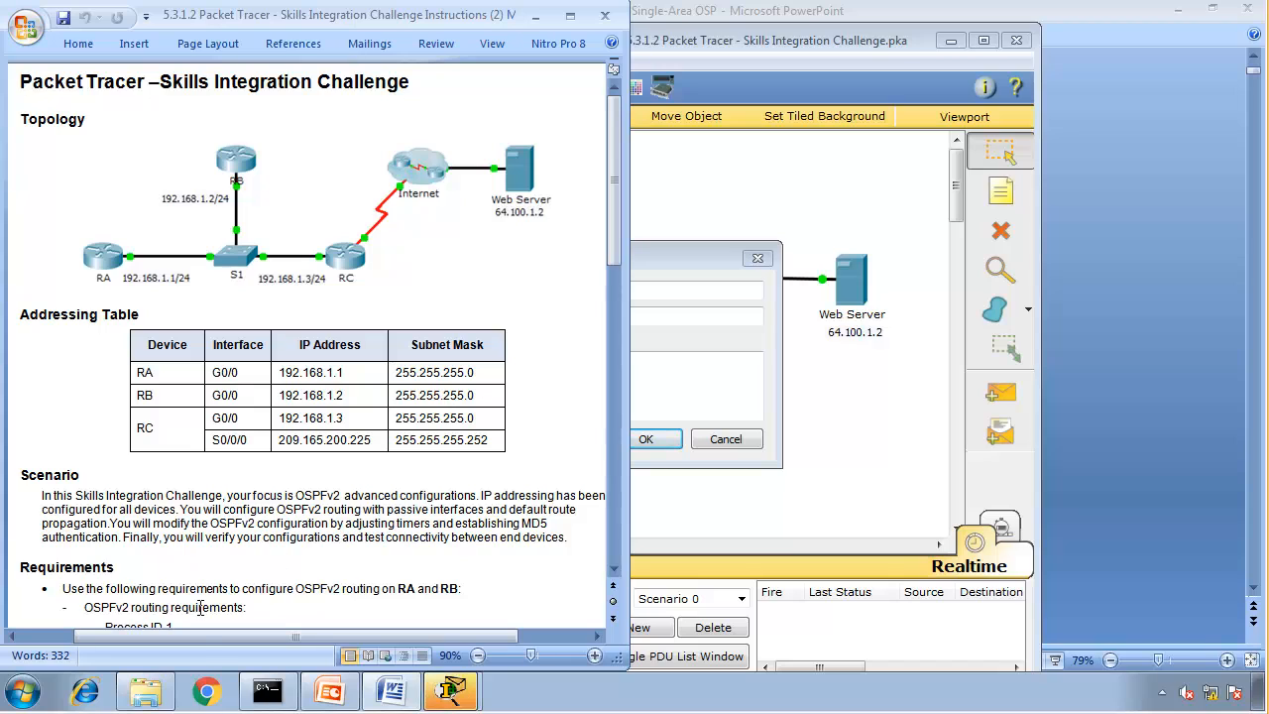
pyautogui.moveTo(203, 636); pyautogui.dragTo(208, 644)
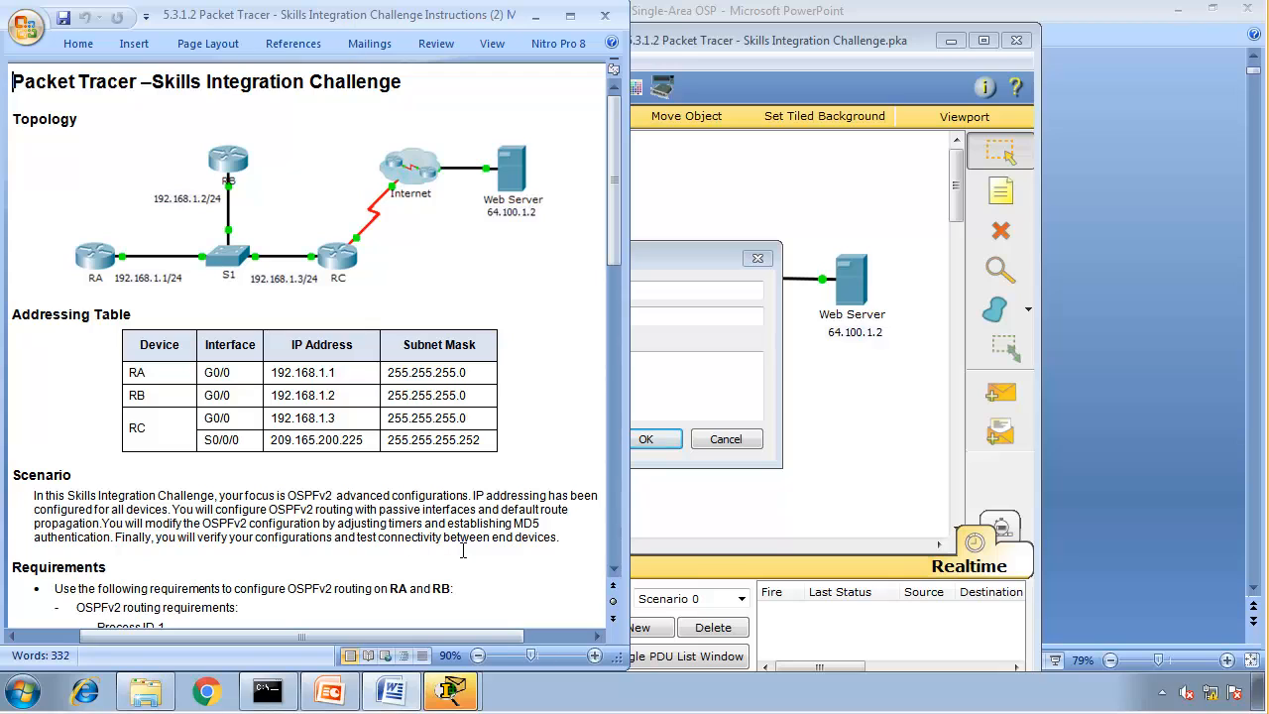
pyautogui.scroll(-3, 433, 564)
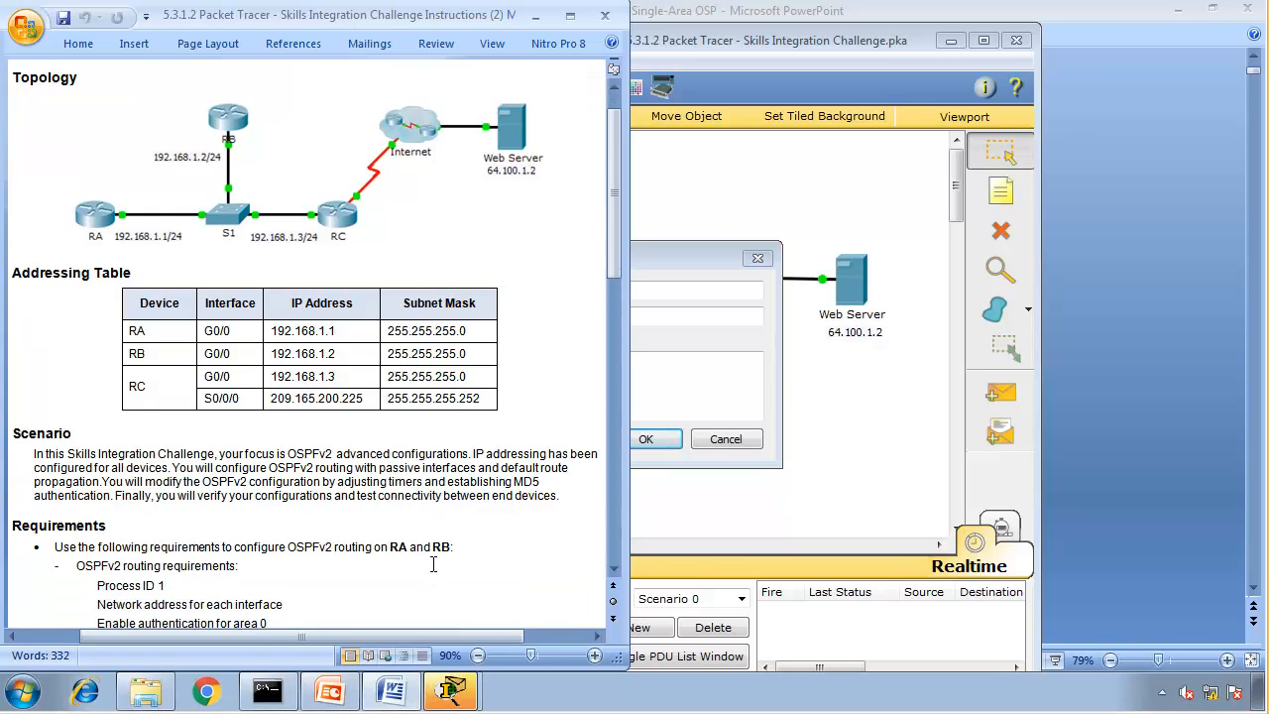
pyautogui.scroll(-3, 433, 564)
pyautogui.scroll(-2, 433, 564)
pyautogui.scroll(-2, 476, 540)
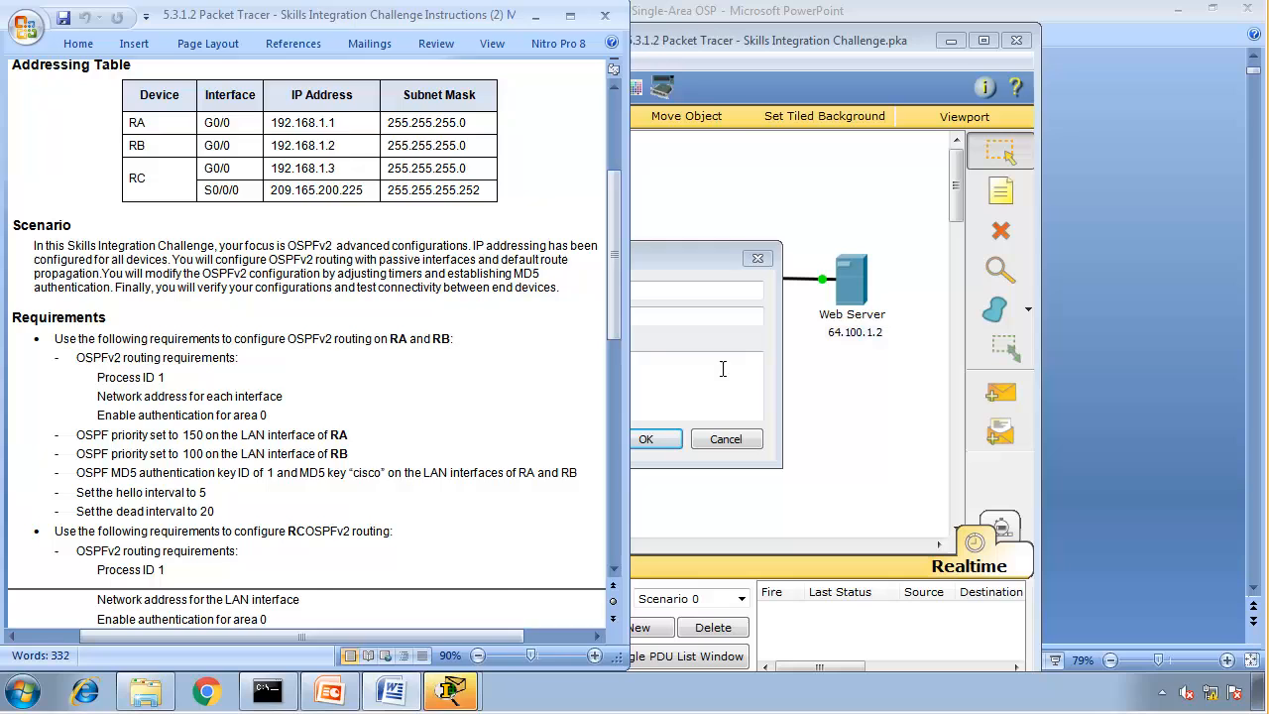
# - Dismiss the User Profile prompt to reveal the topology and bring up router RA's device window
pyautogui.click(645, 439)
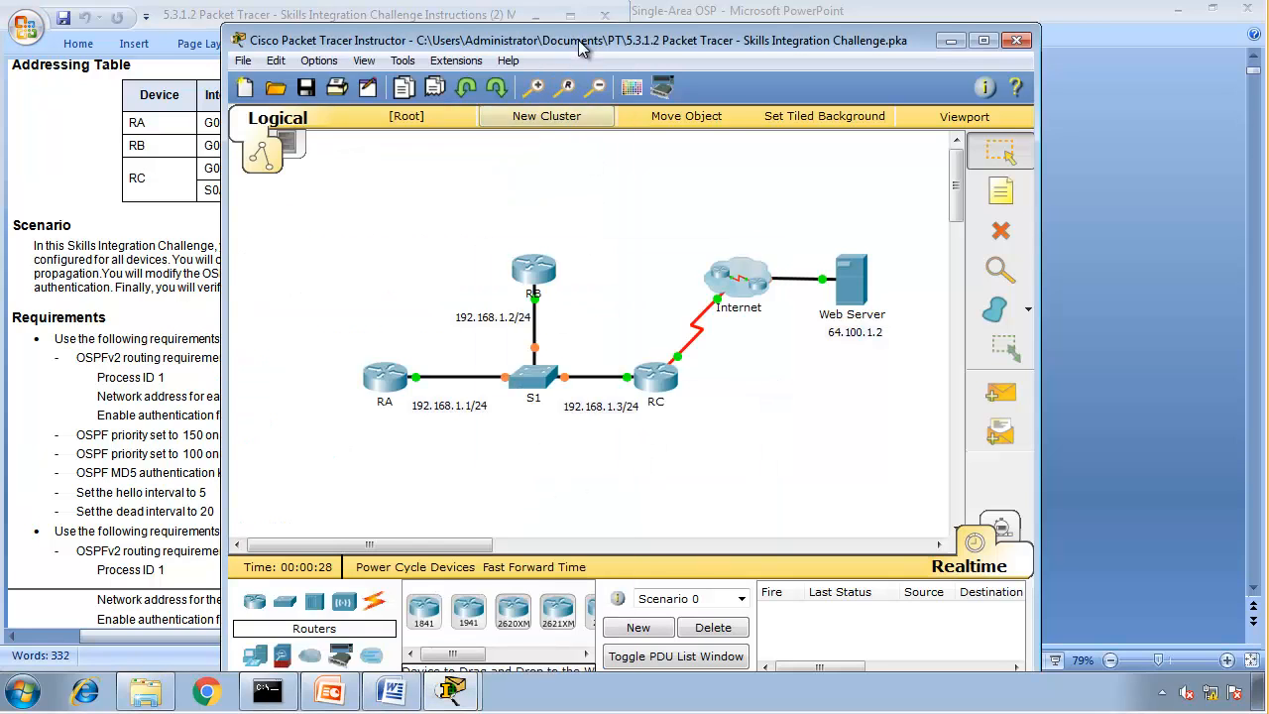
pyautogui.moveTo(580, 42); pyautogui.dragTo(993, 17)
pyautogui.moveTo(719, 542); pyautogui.dragTo(771, 542)
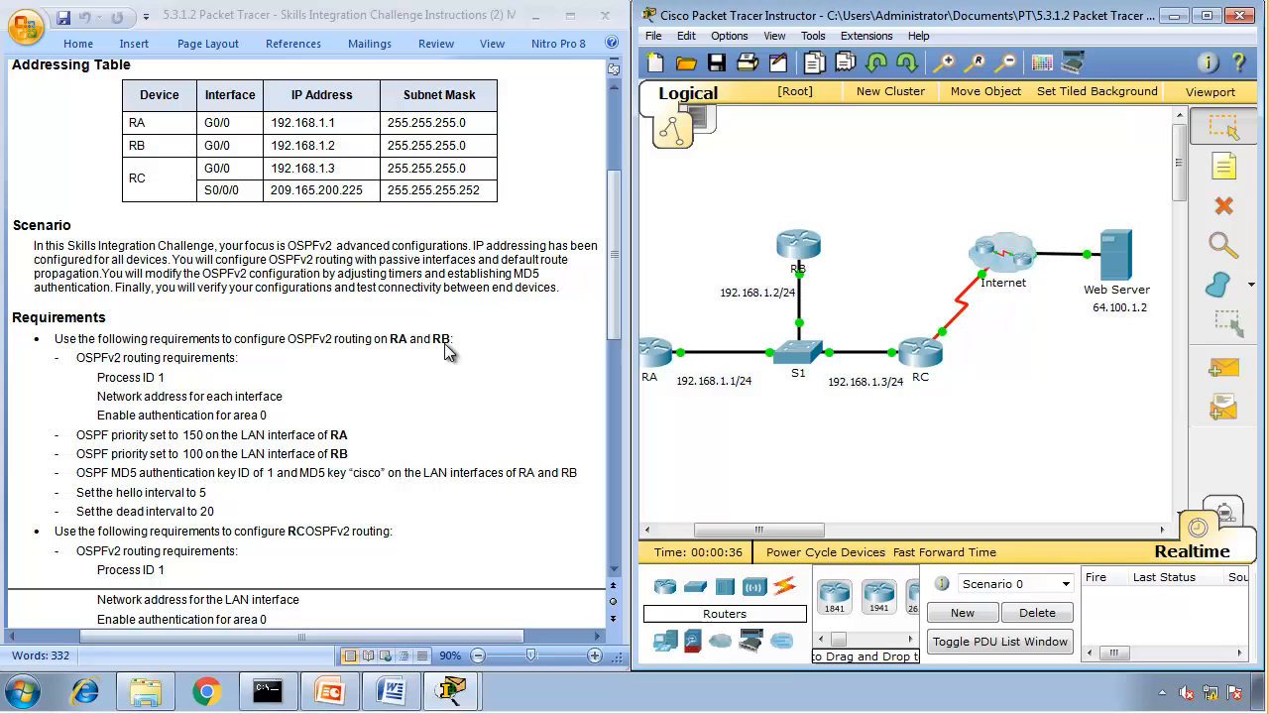
pyautogui.click(654, 359)
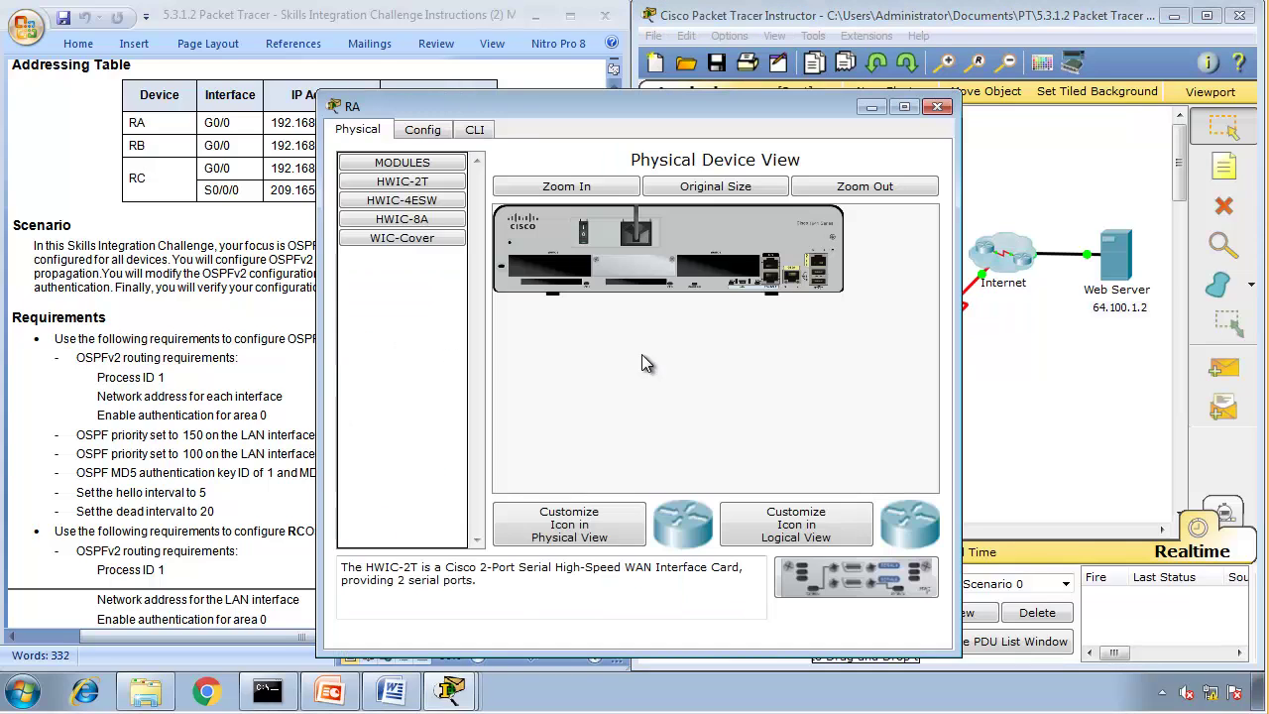
# - Move RA's CLI to the right, enter privileged and global config mode, and start router ospf 1
pyautogui.click(474, 130)
pyautogui.moveTo(535, 106); pyautogui.dragTo(1093, 181)
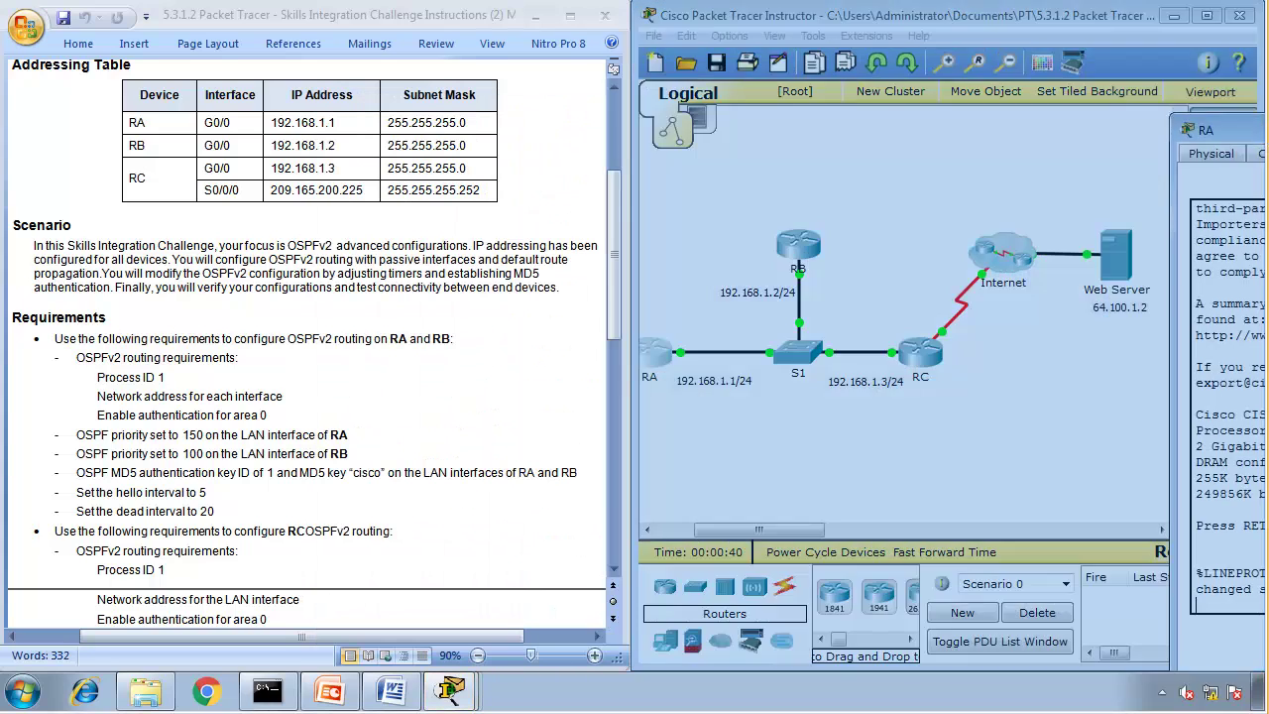
pyautogui.doubleClick(1144, 111)
pyautogui.press('Return')
pyautogui.press('Return')
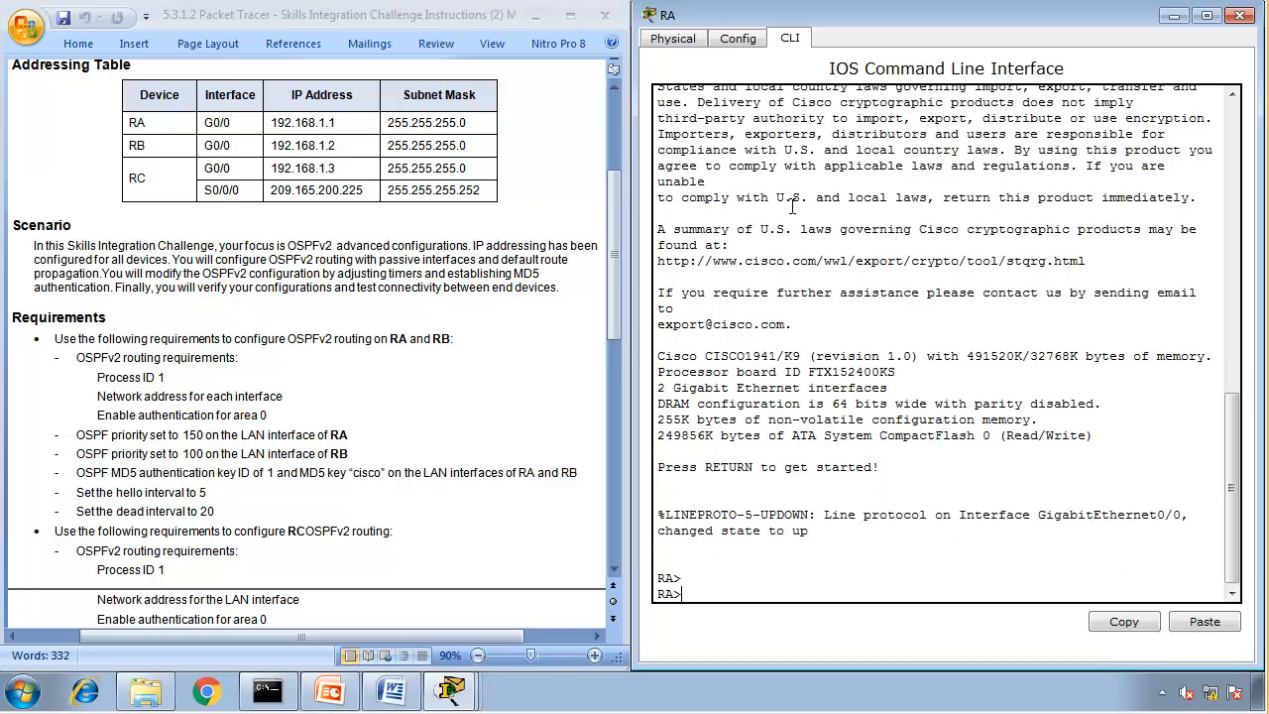
pyautogui.write('en')
pyautogui.press('Return')
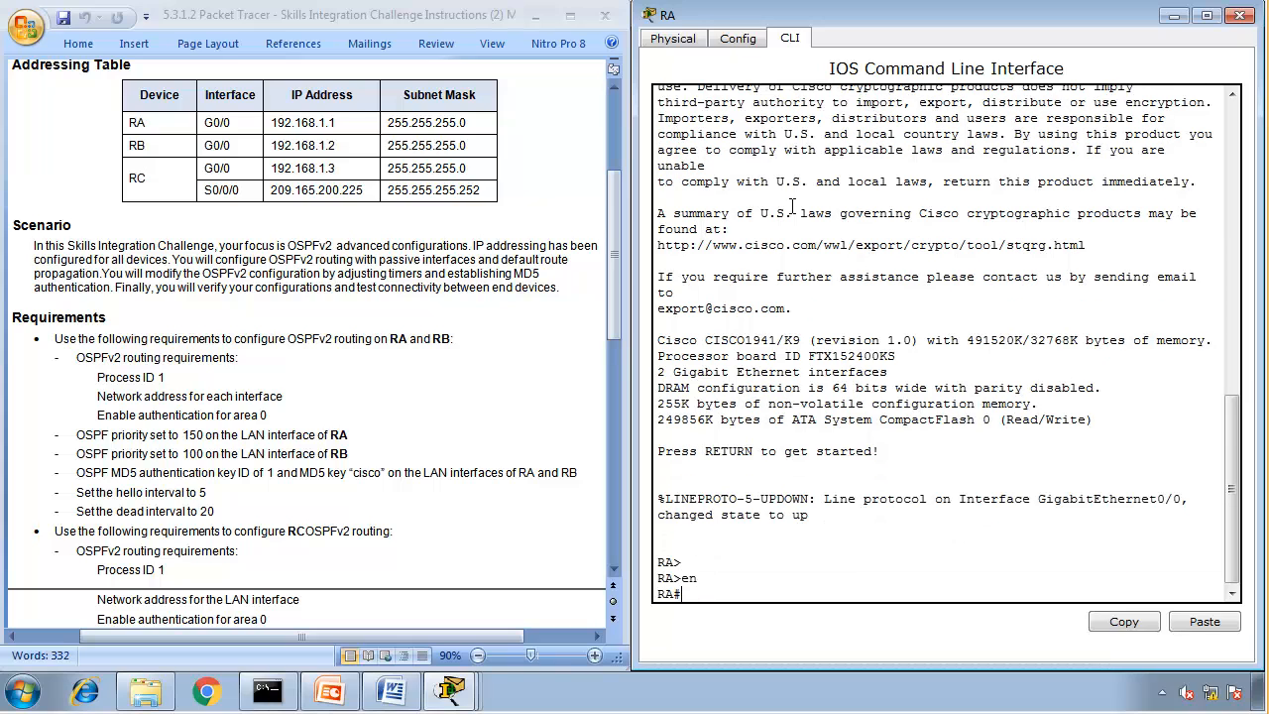
pyautogui.write('conf t')
pyautogui.press('Return')
pyautogui.write('route')
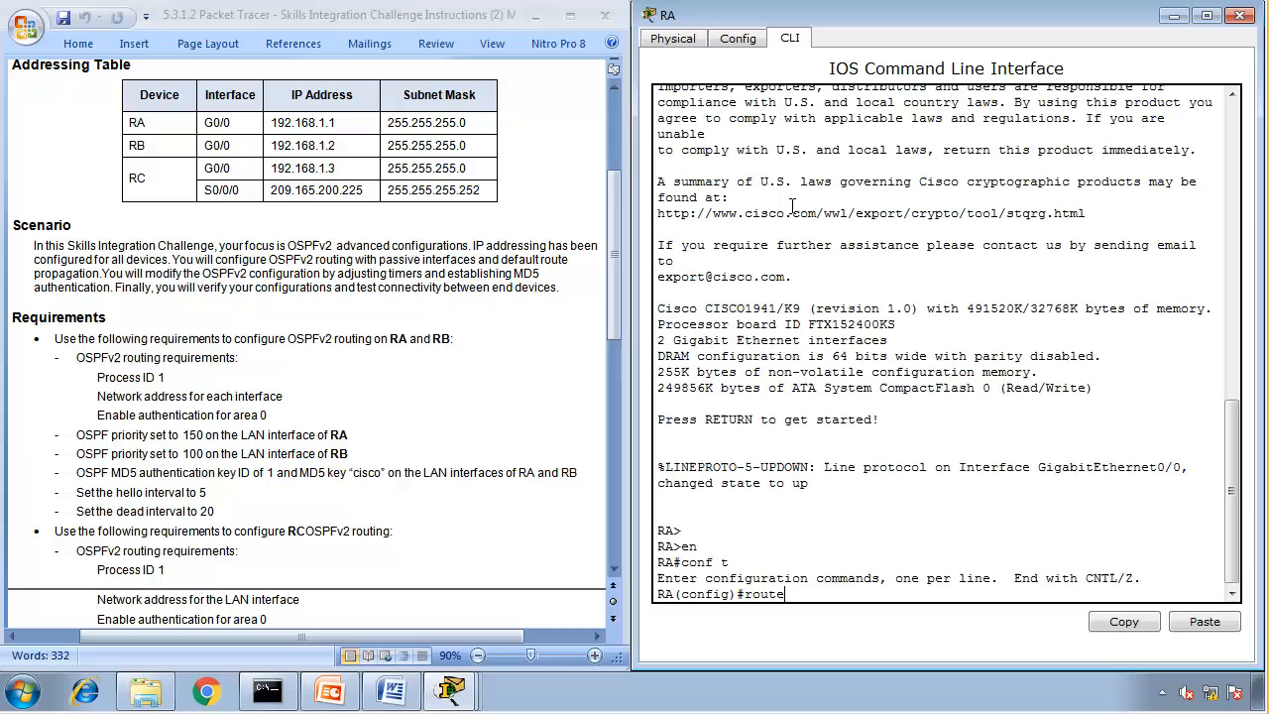
pyautogui.write('r os')
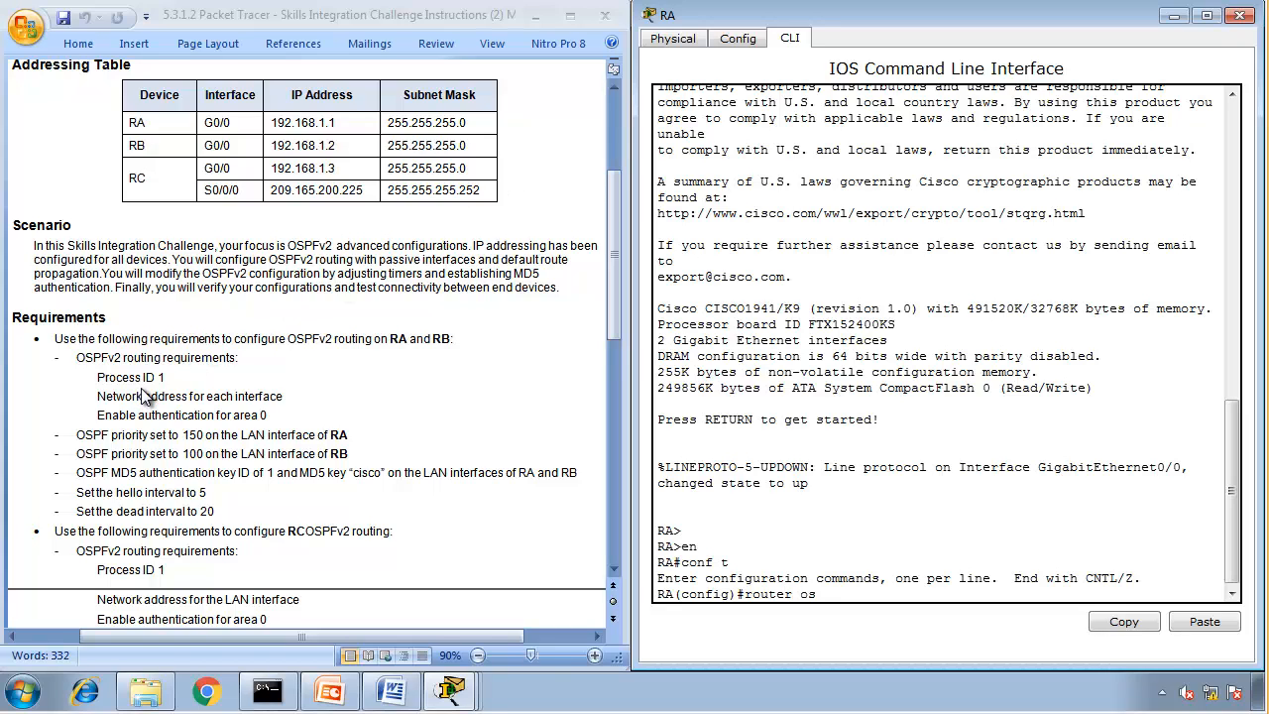
pyautogui.write('pf 1')
pyautogui.press('Return')
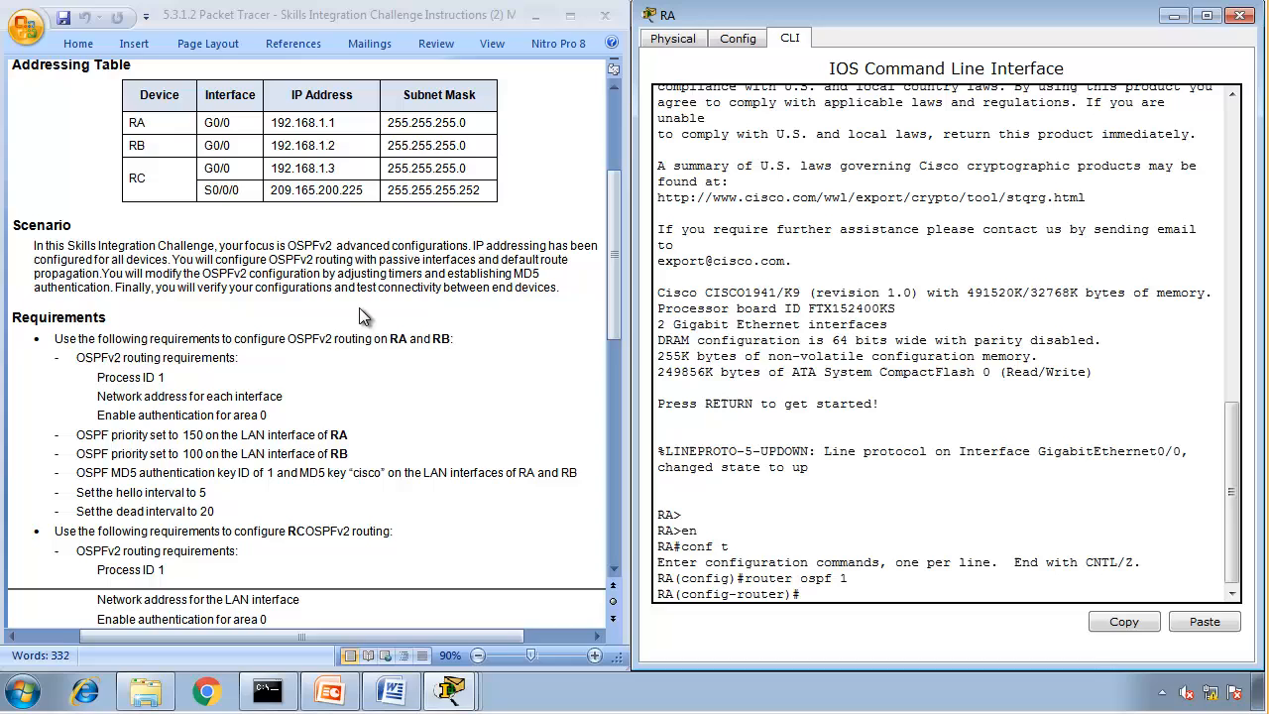
pyautogui.write('netowrk')
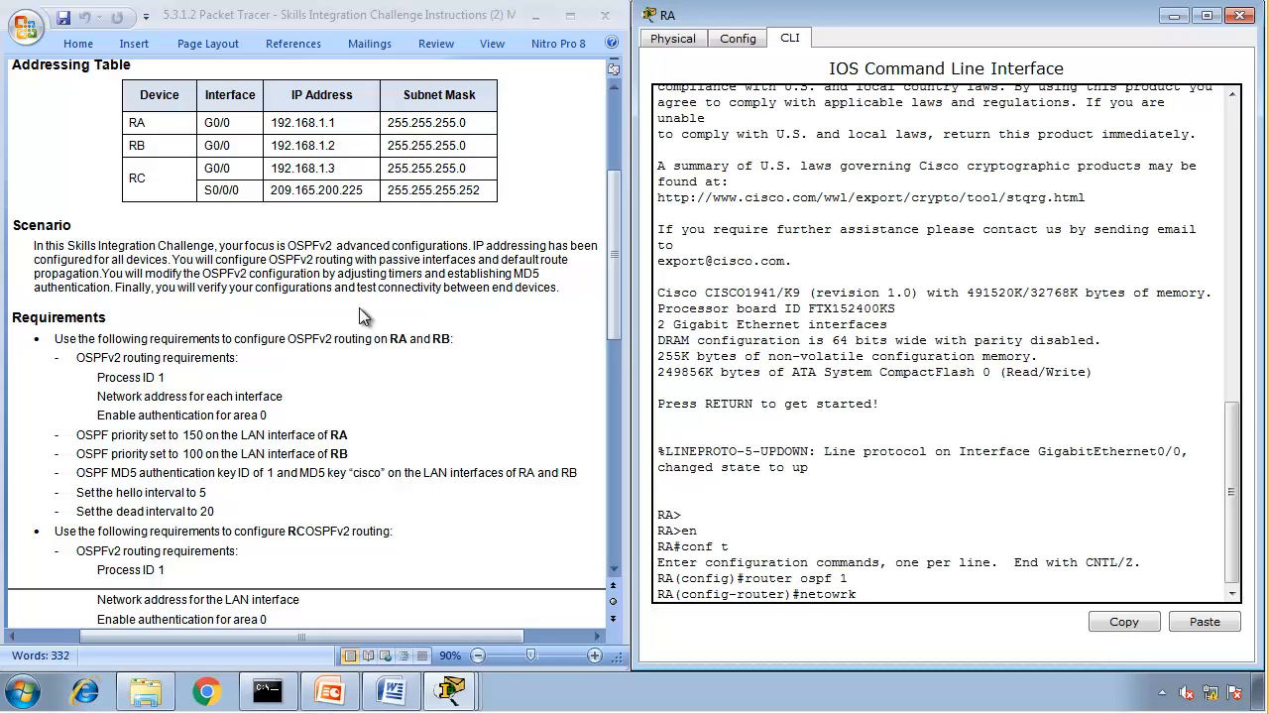
# - Advertise network 192.168.1.0 0.0.0.255 in area 0 and enable area 0 authentication message-digest
pyautogui.press('BackSpace')
pyautogui.press('BackSpace')
pyautogui.press('BackSpace')
pyautogui.write('work 1')
pyautogui.write('92.168.1.0 0.0.0.')
pyautogui.write('255')
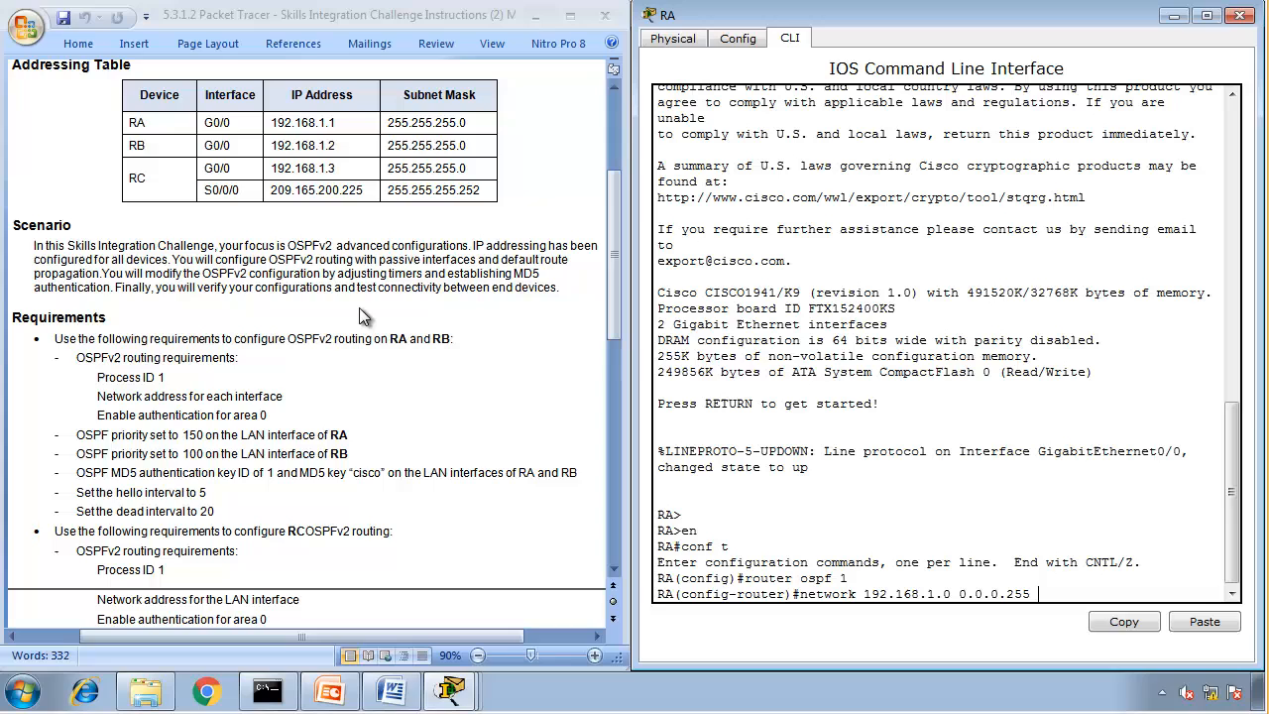
pyautogui.write(' area 0')
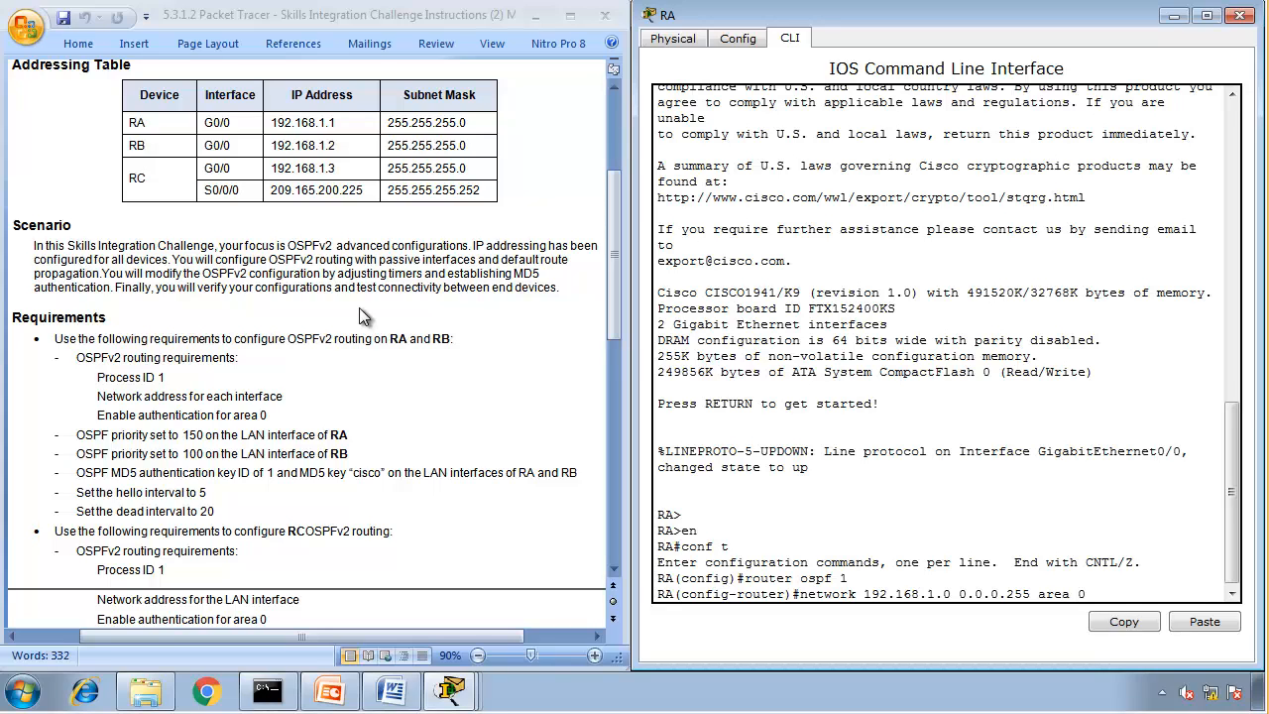
pyautogui.press('Return')
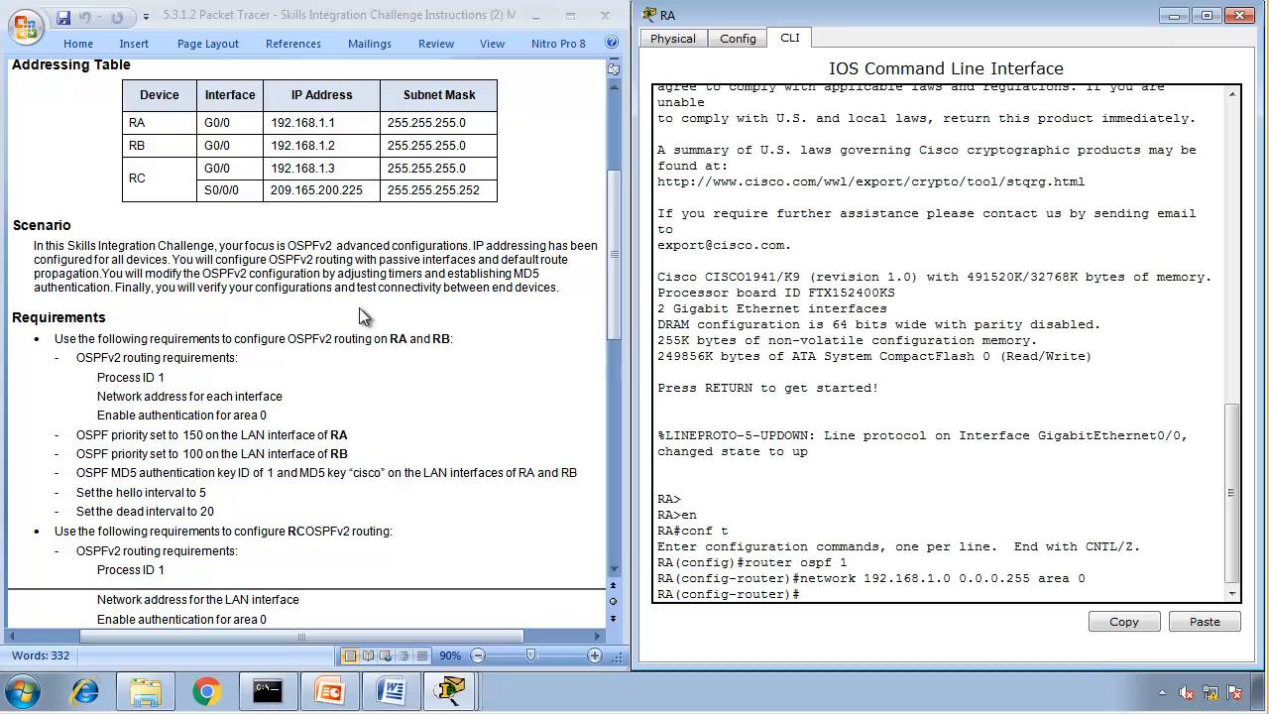
pyautogui.write('area 0')
pyautogui.write('authe')
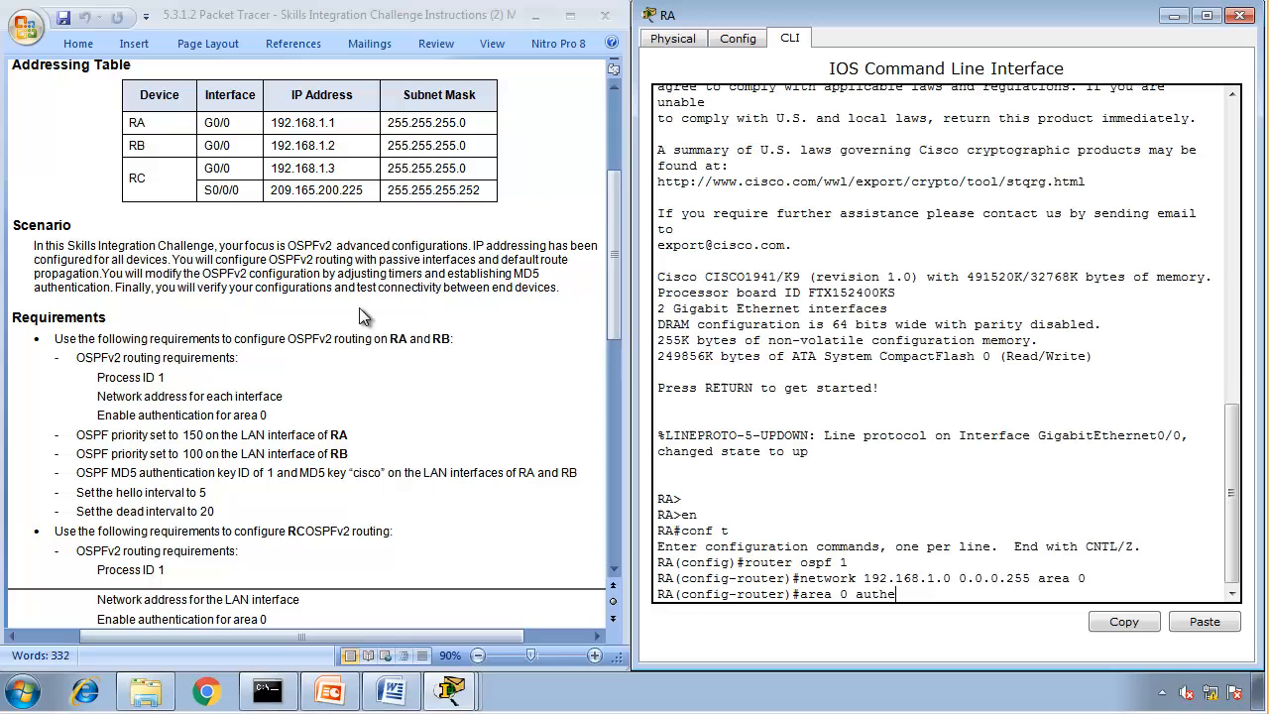
pyautogui.press('Tab')
pyautogui.write('me')
pyautogui.press('Tab')
pyautogui.press('Return')
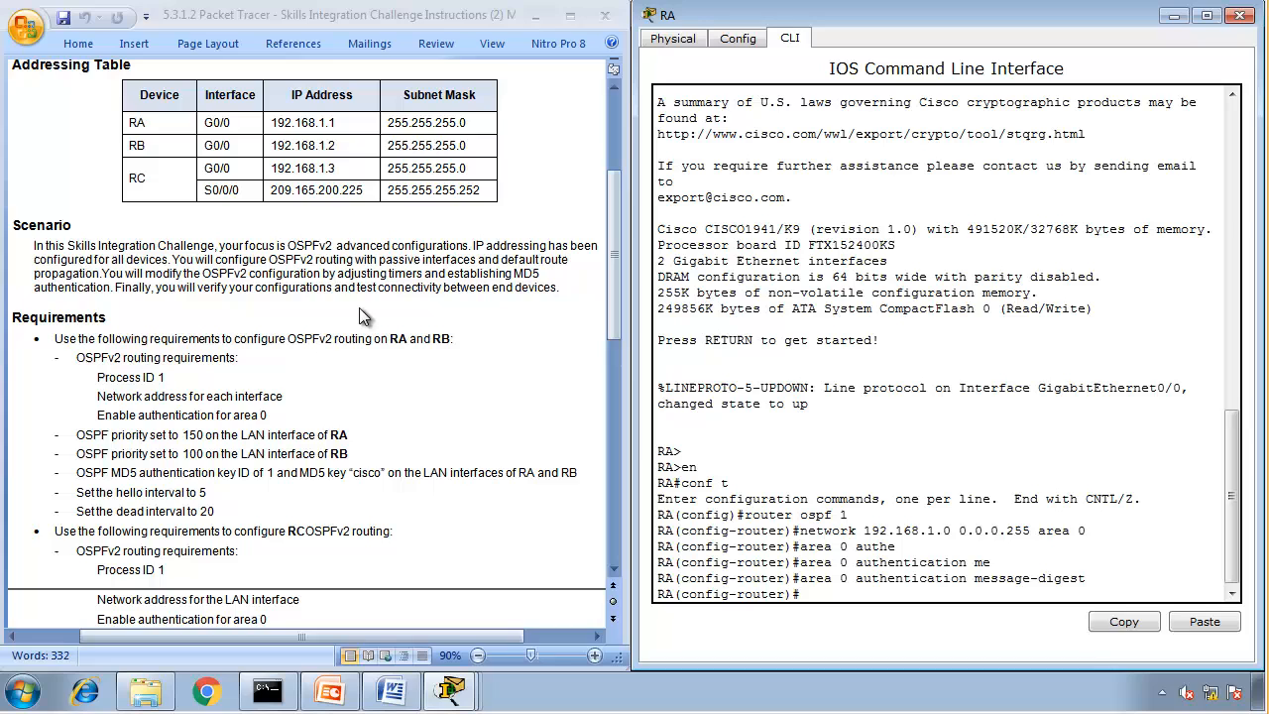
pyautogui.write('int g0/0')
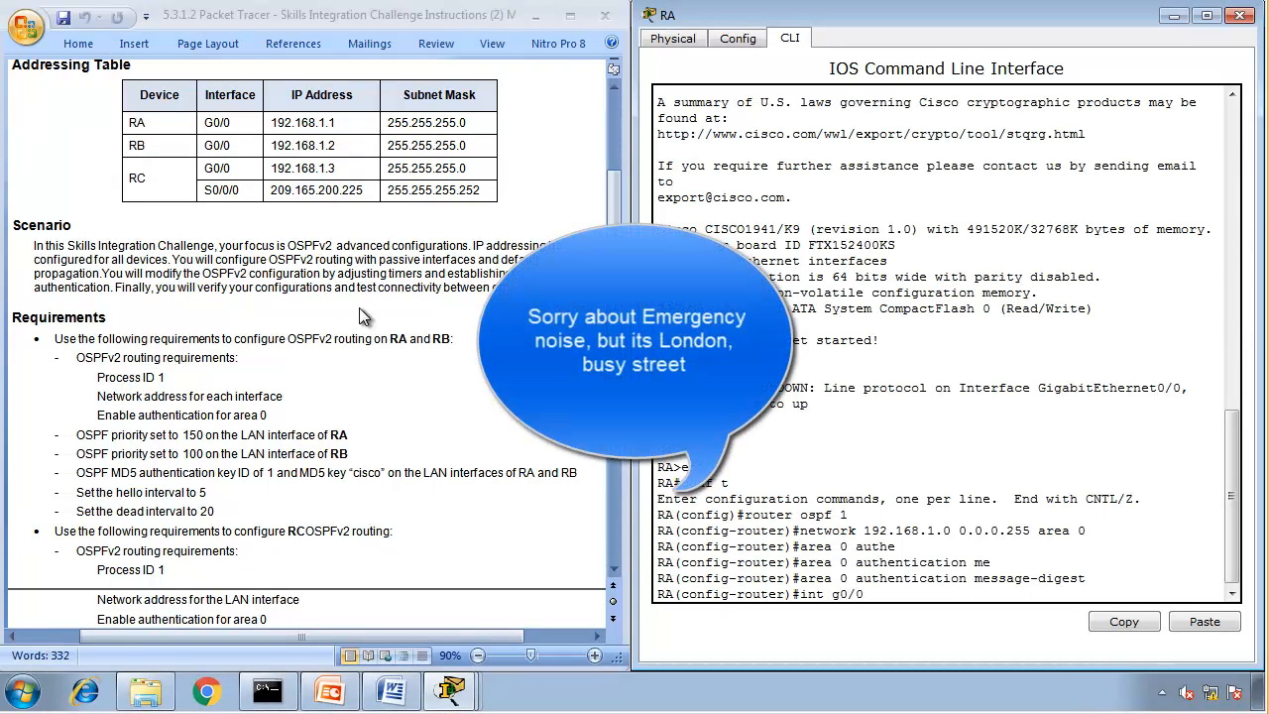
pyautogui.press('Return')
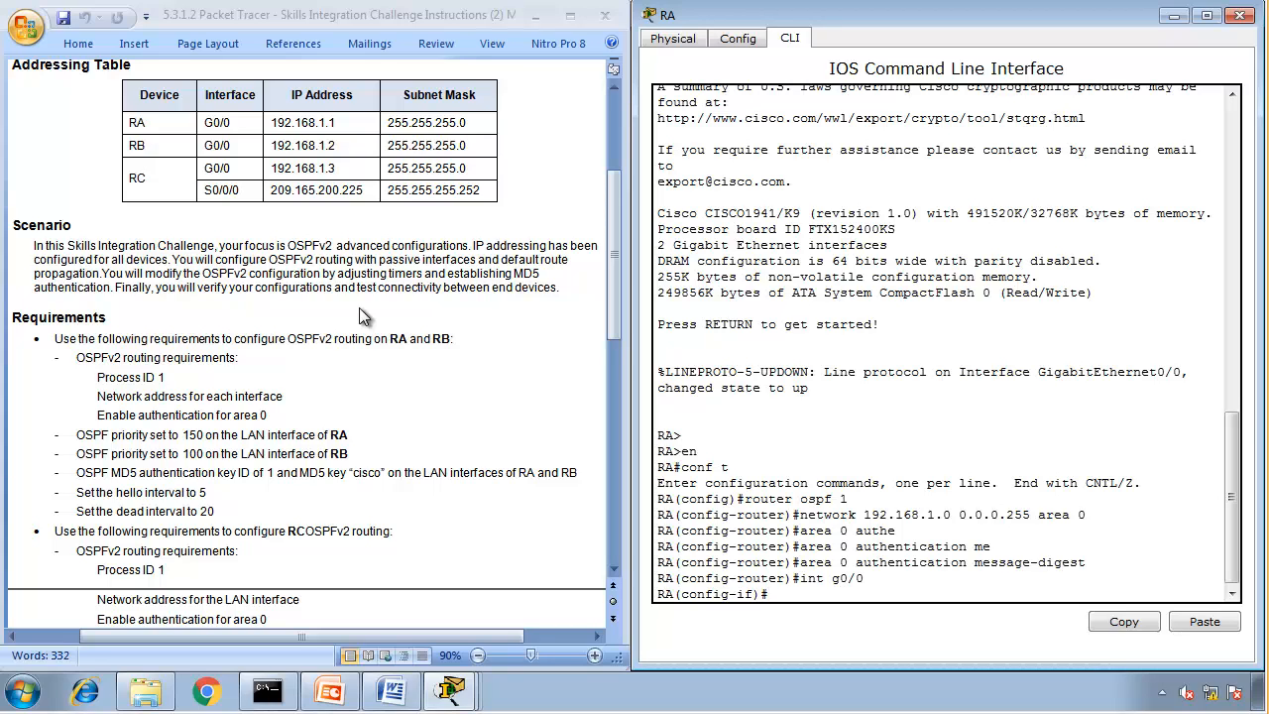
pyautogui.write('ip ospf pri')
pyautogui.press('Tab')
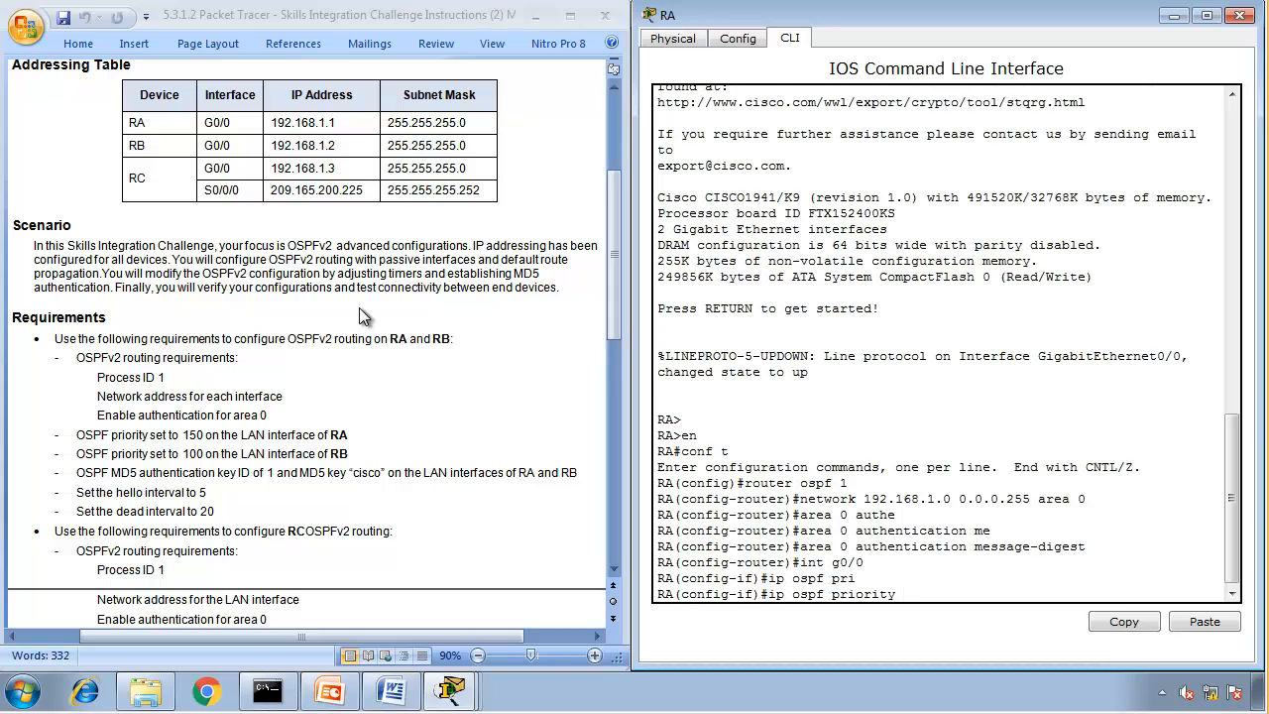
pyautogui.write('150')
pyautogui.press('Return')
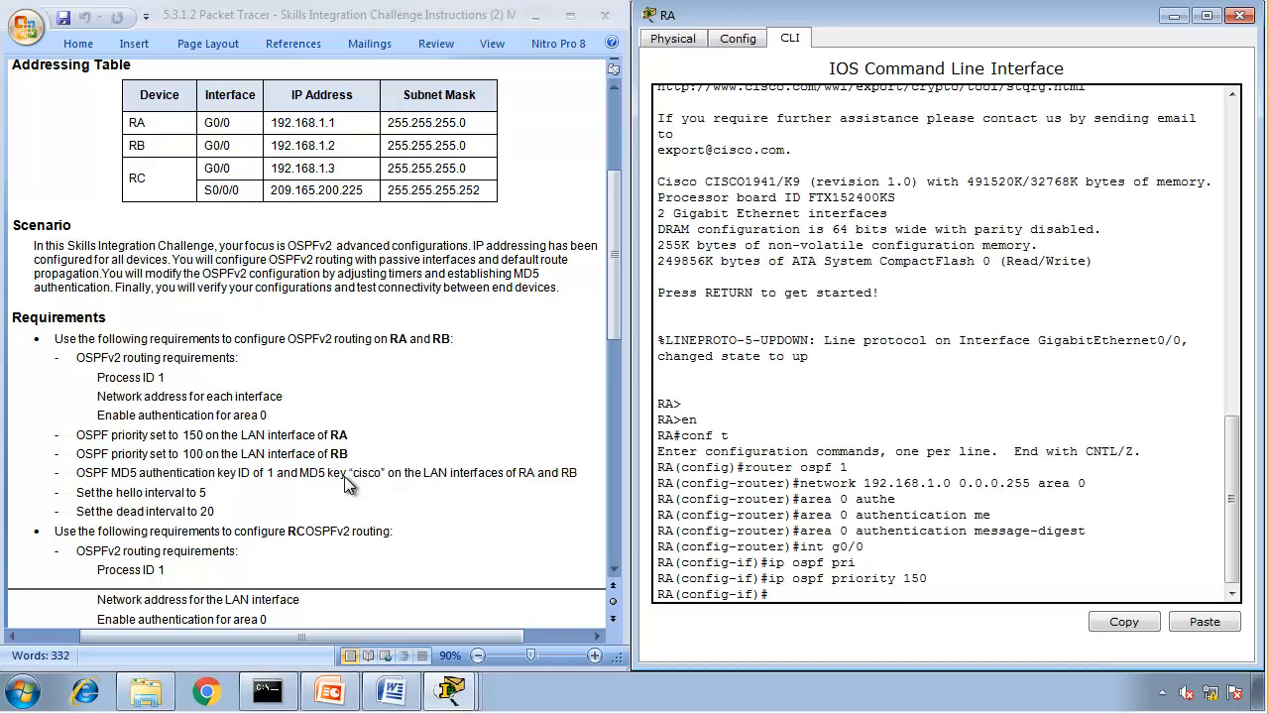
pyautogui.write('ospf me')
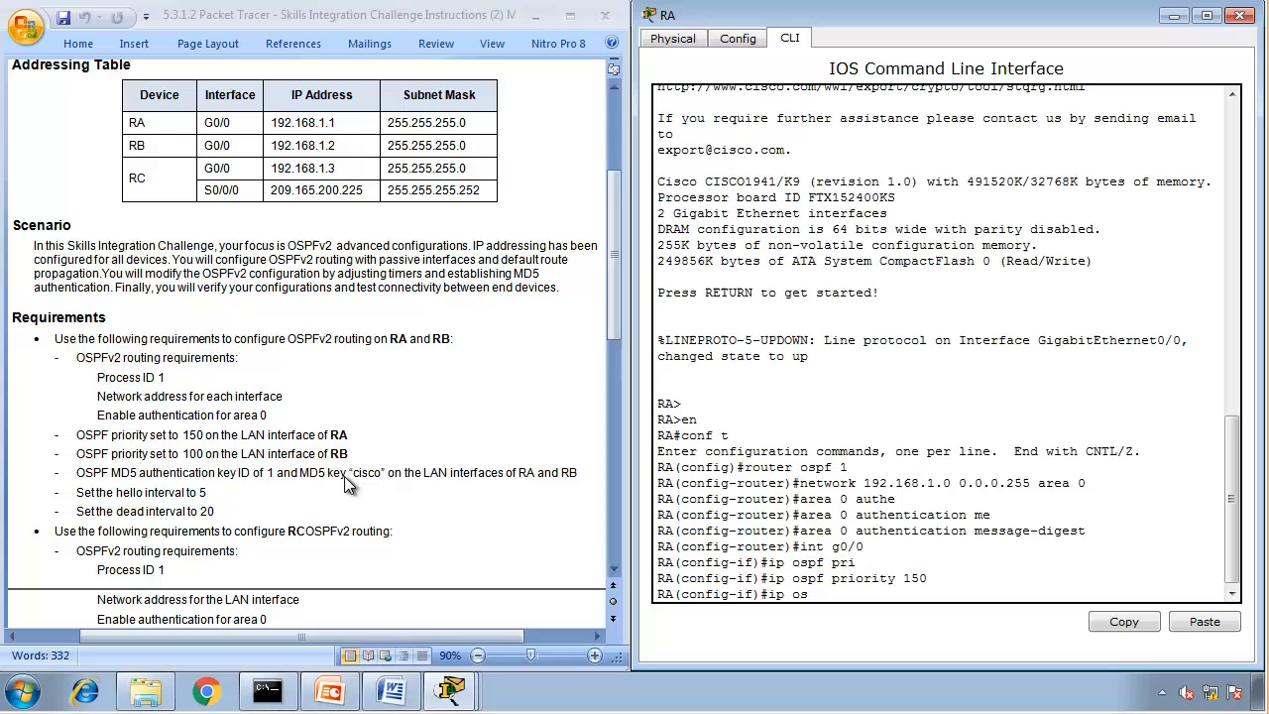
pyautogui.press('Tab')
pyautogui.write('1 ')
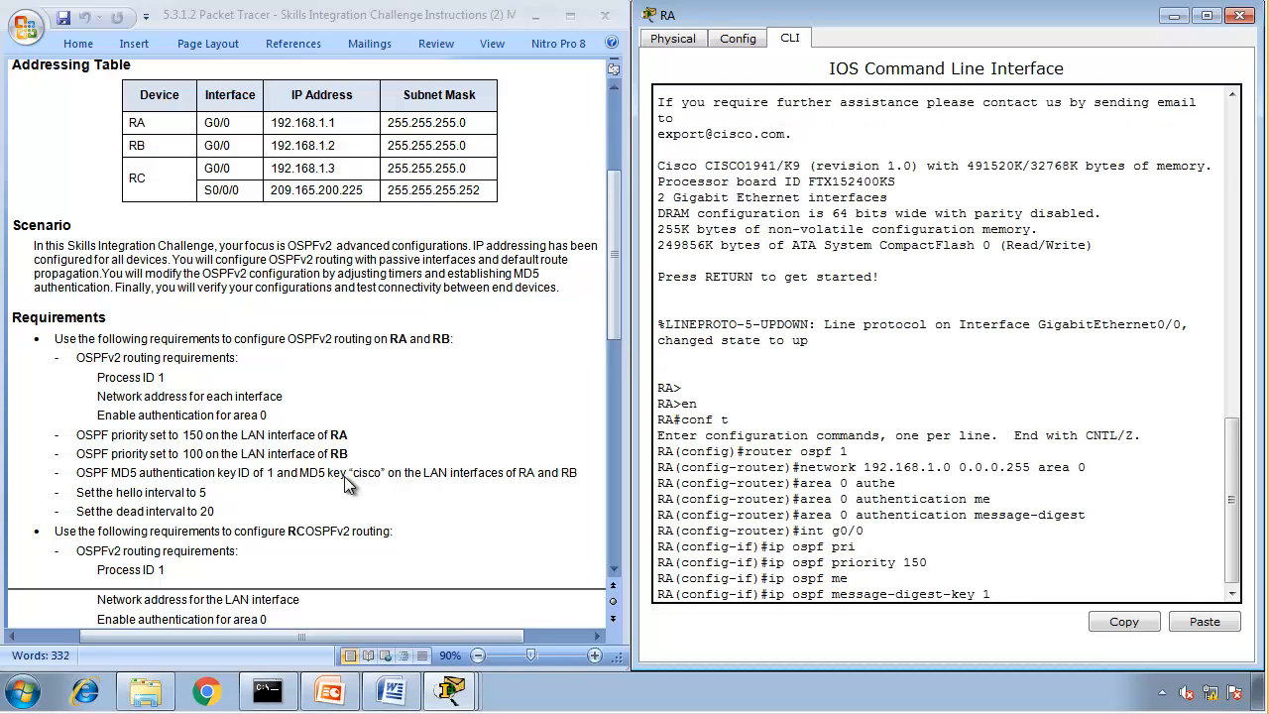
pyautogui.write('md')
pyautogui.press('Tab')
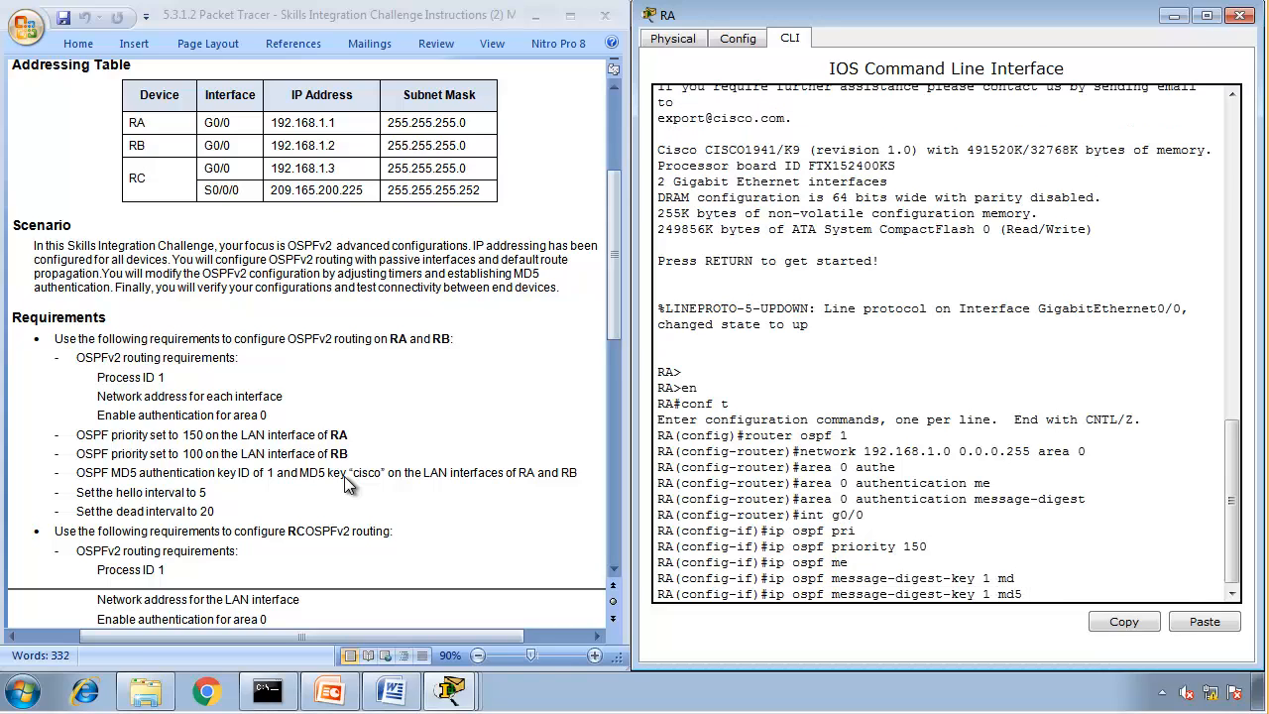
pyautogui.write('cisco')
pyautogui.press('Return')
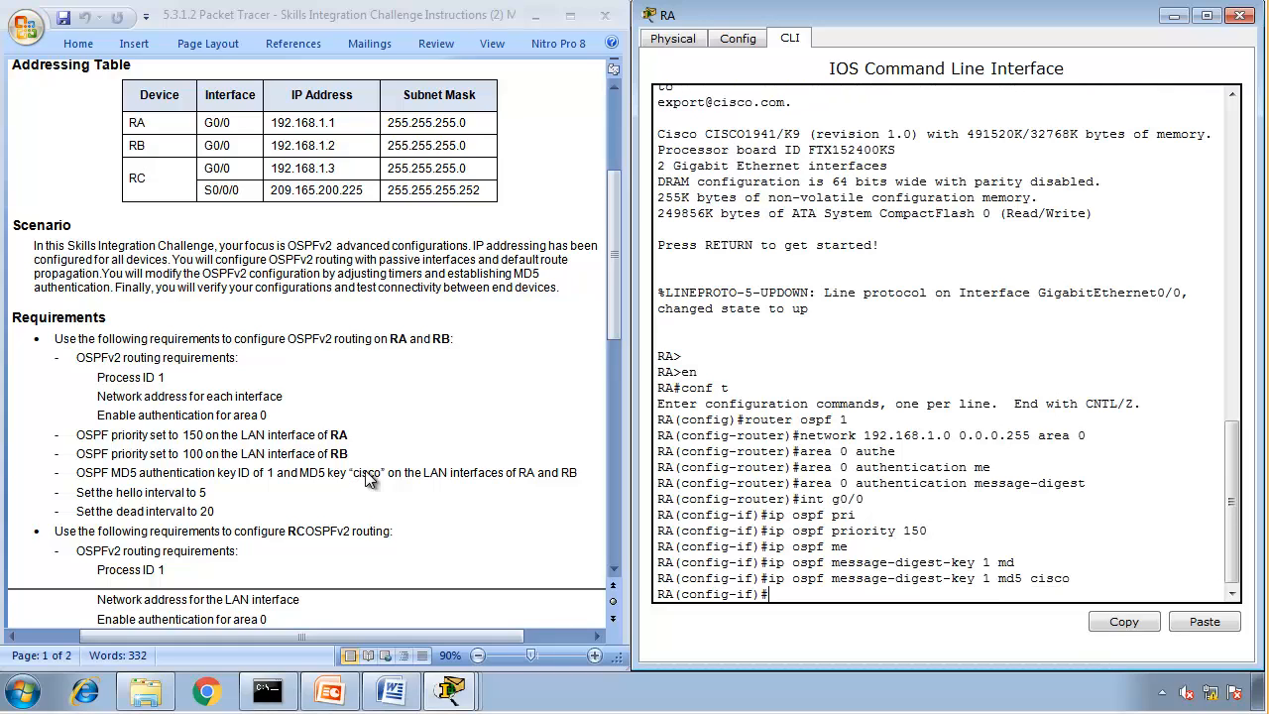
pyautogui.moveTo(765, 593); pyautogui.dragTo(657, 417)
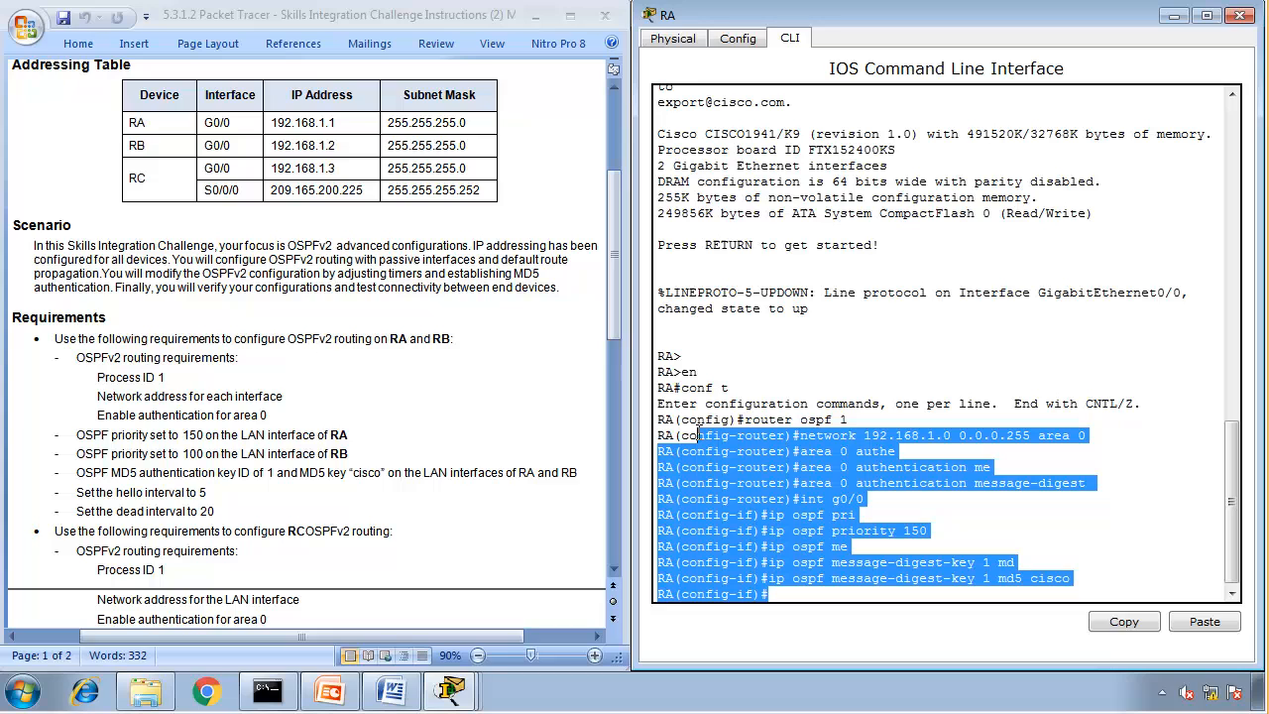
# - Copy RA's console commands and paste them twice into a new Notepad document
pyautogui.click(1130, 623)
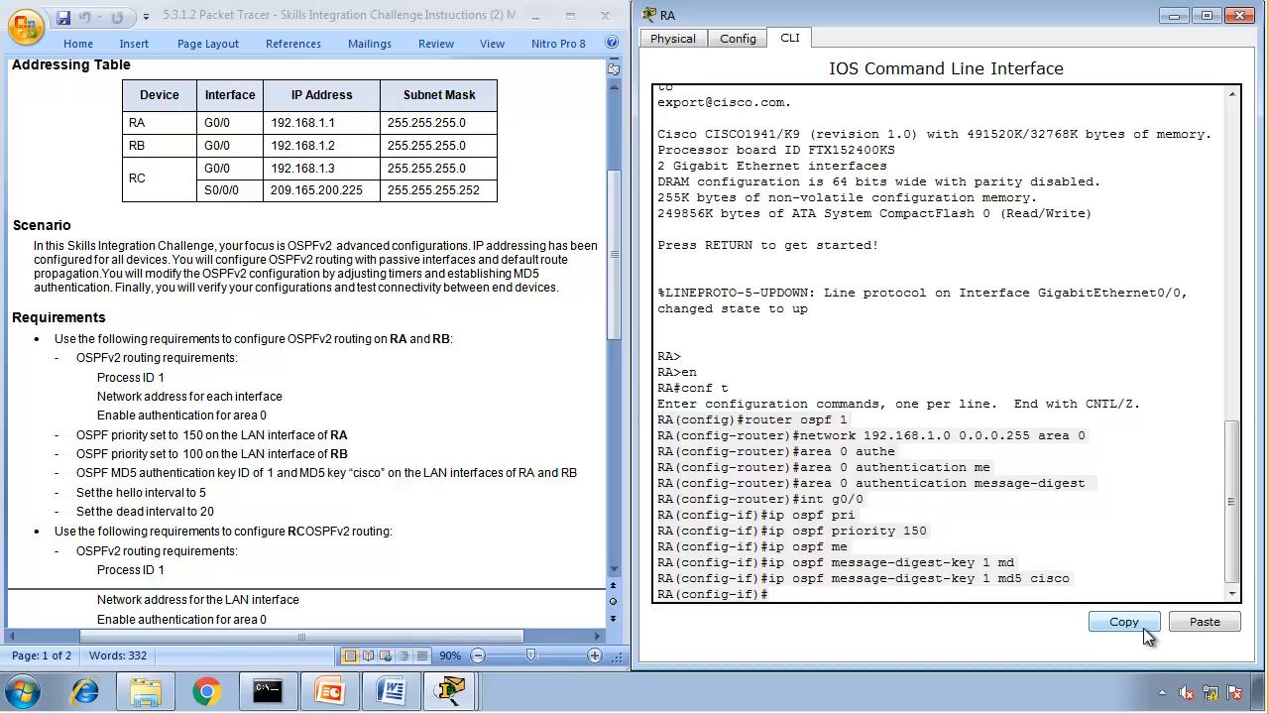
pyautogui.click(22, 691)
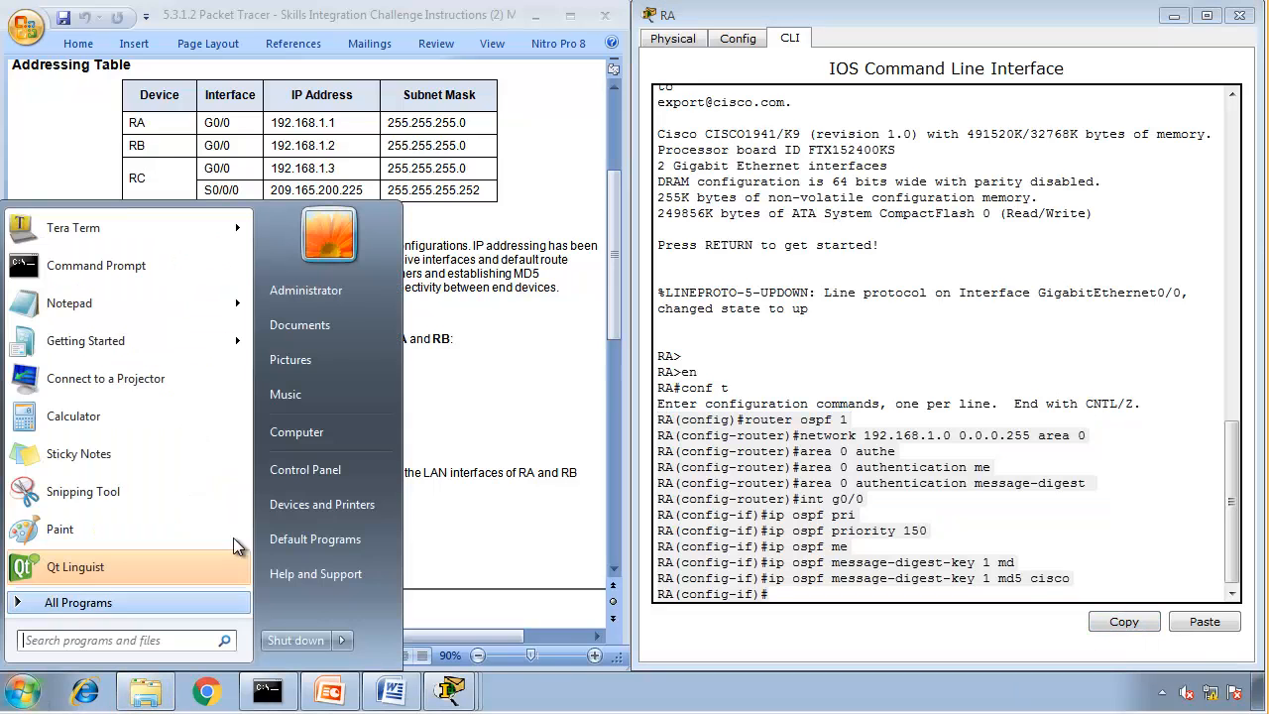
pyautogui.click(94, 298)
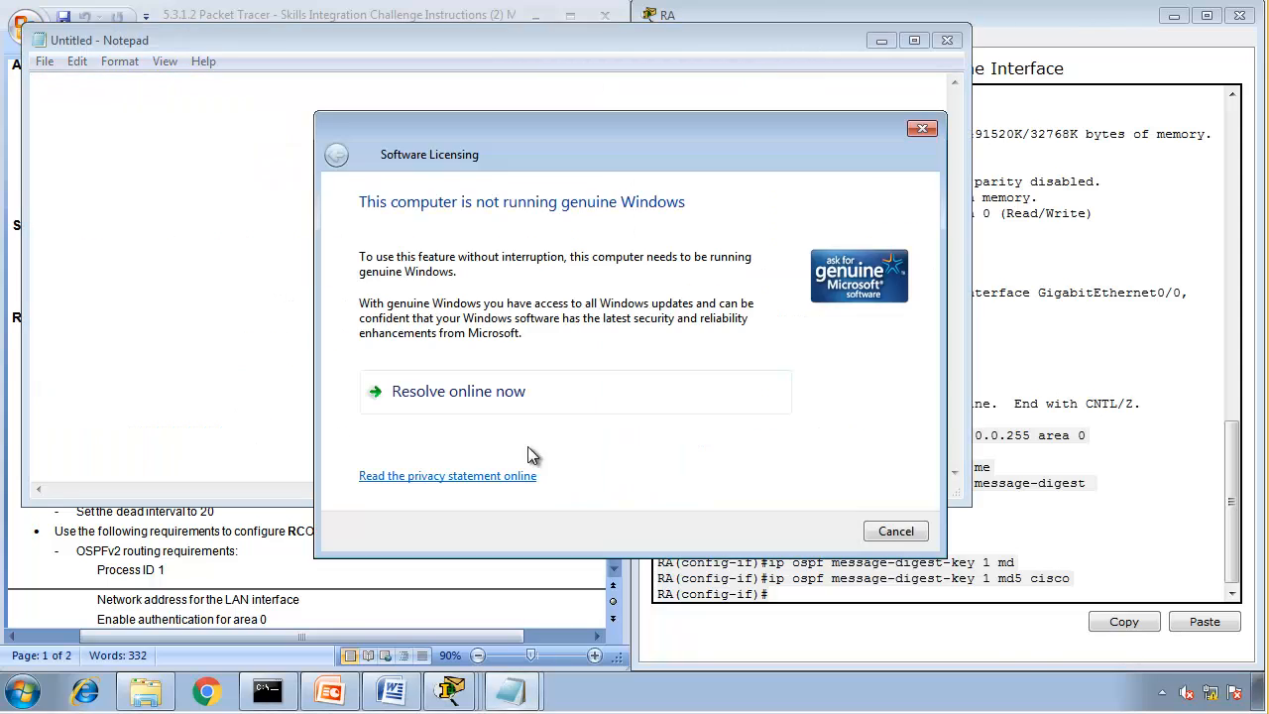
pyautogui.click(895, 531)
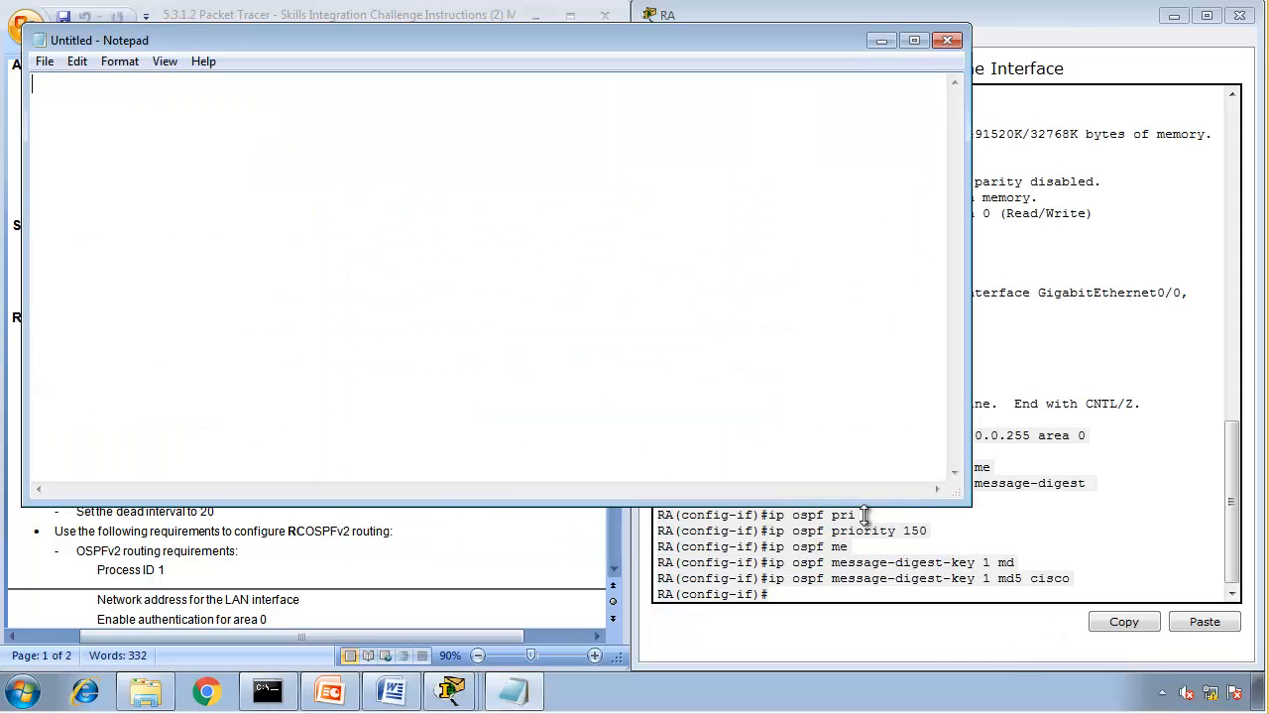
pyautogui.hotkey('ctrl', 'v')
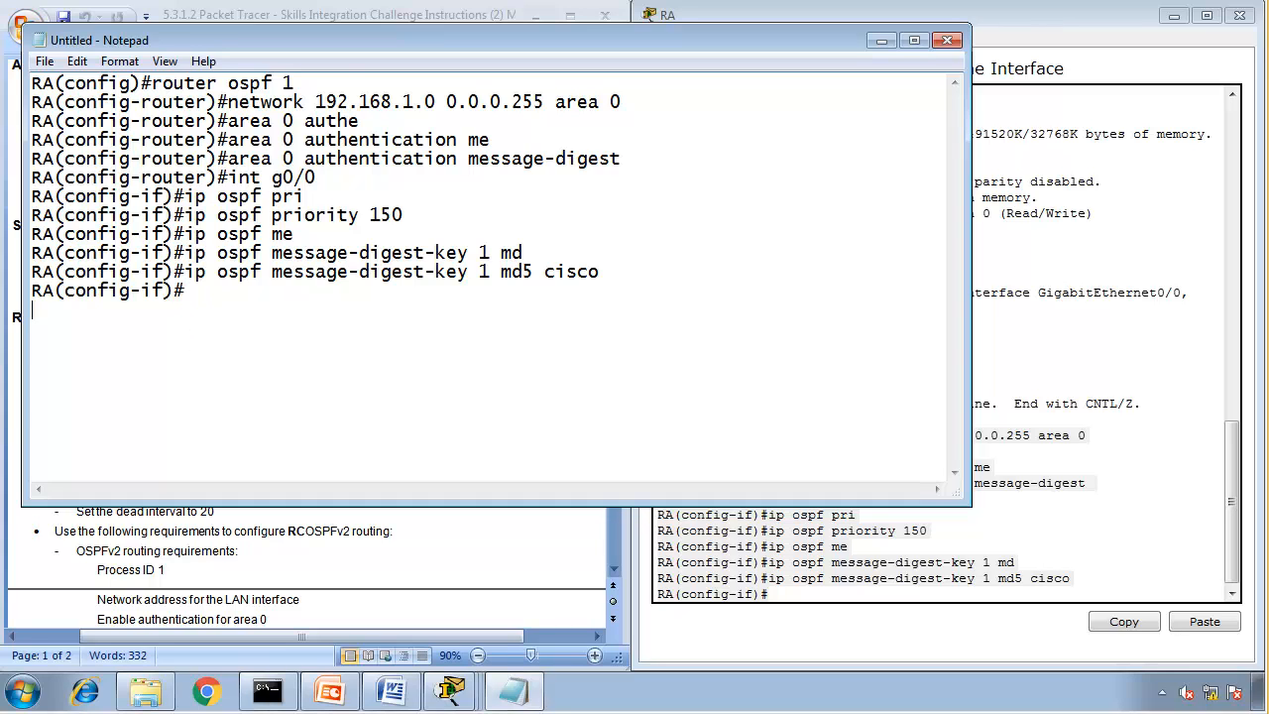
pyautogui.hotkey('ctrl', 'v')
pyautogui.scroll(-1, 194, 349)
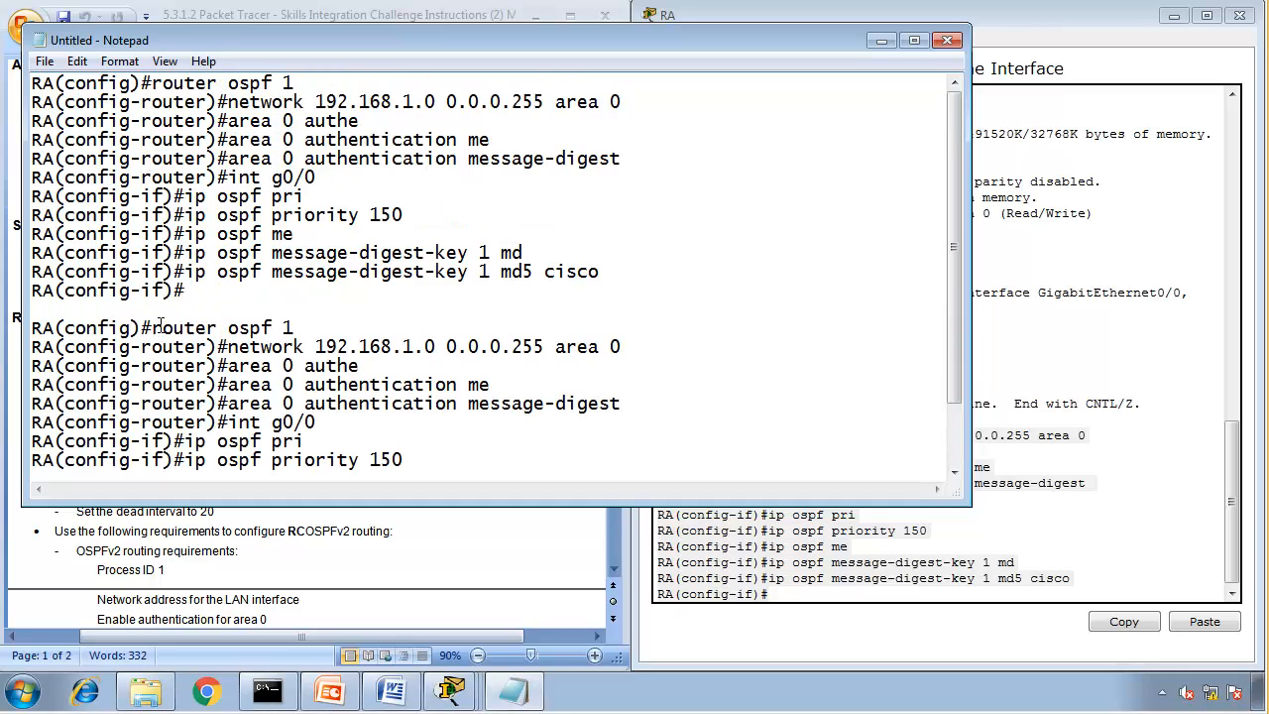
pyautogui.moveTo(139, 327); pyautogui.dragTo(31, 322)
# - Strip the RA(config) prompts and incomplete authentication lines from the router ospf, network, area and int g0/0 lines
pyautogui.press('Delete')
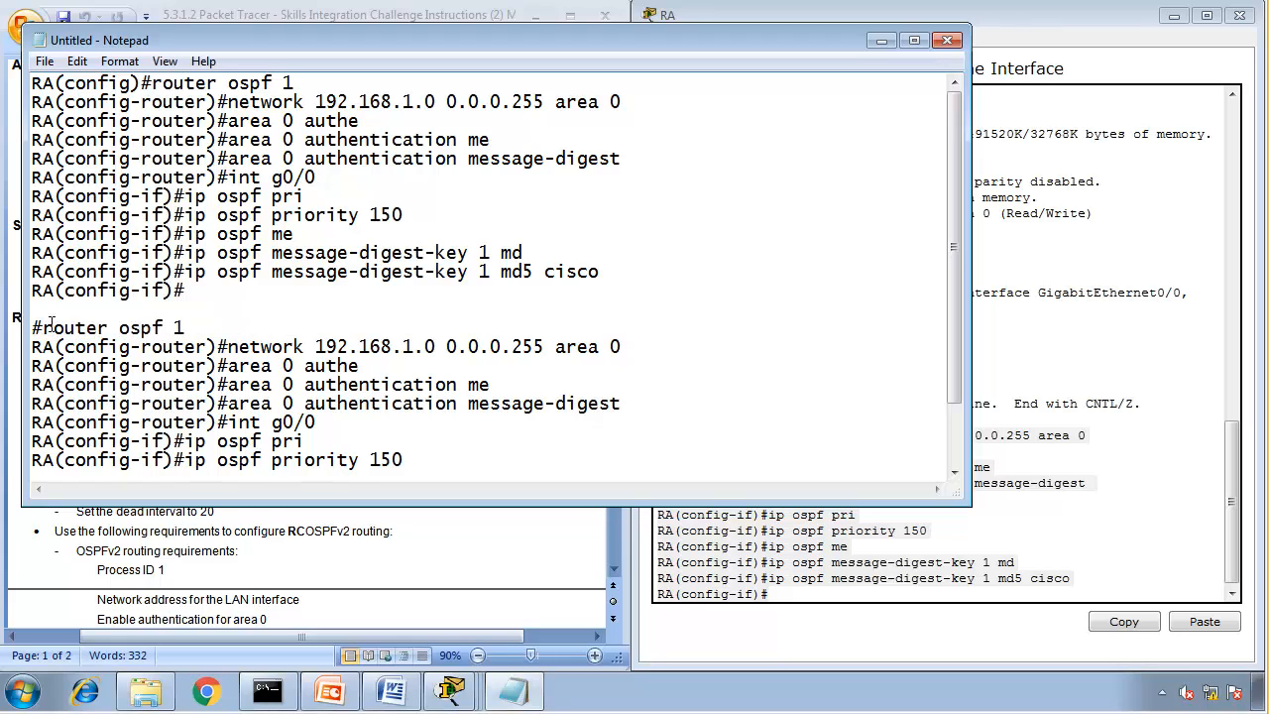
pyautogui.press('Delete')
pyautogui.moveTo(227, 347); pyautogui.dragTo(30, 346)
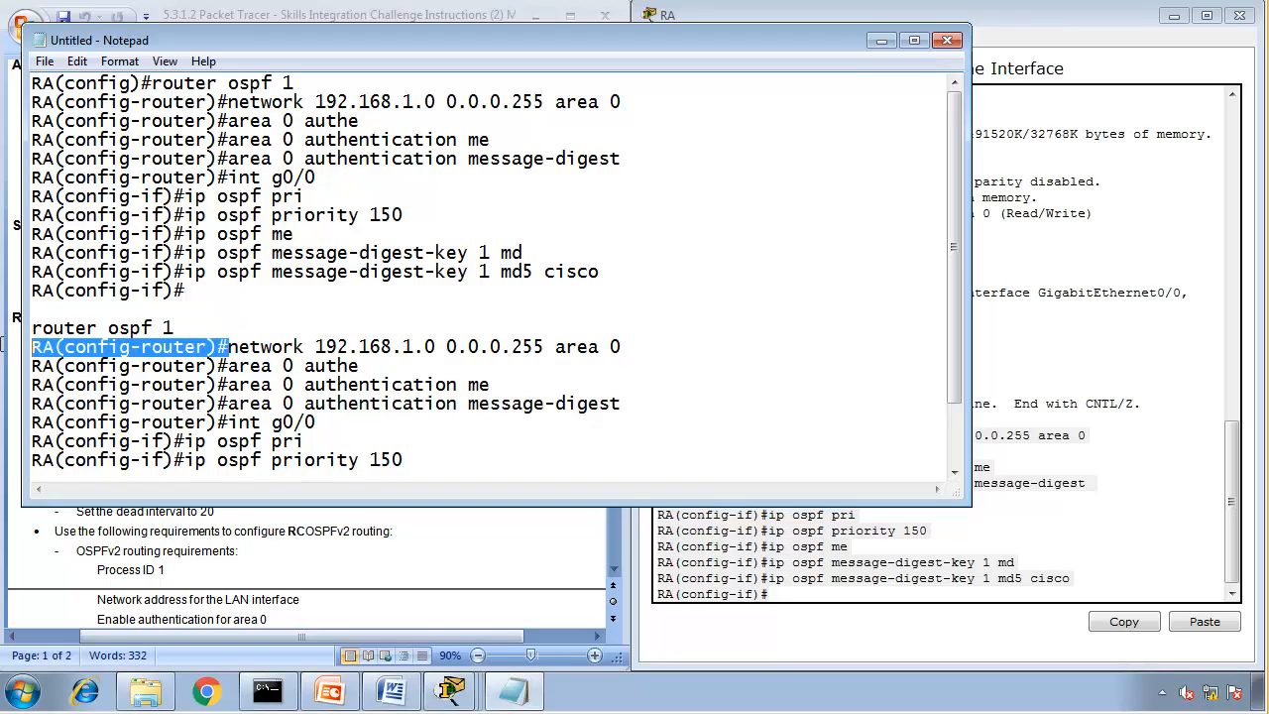
pyautogui.press('Delete')
pyautogui.press('Delete')
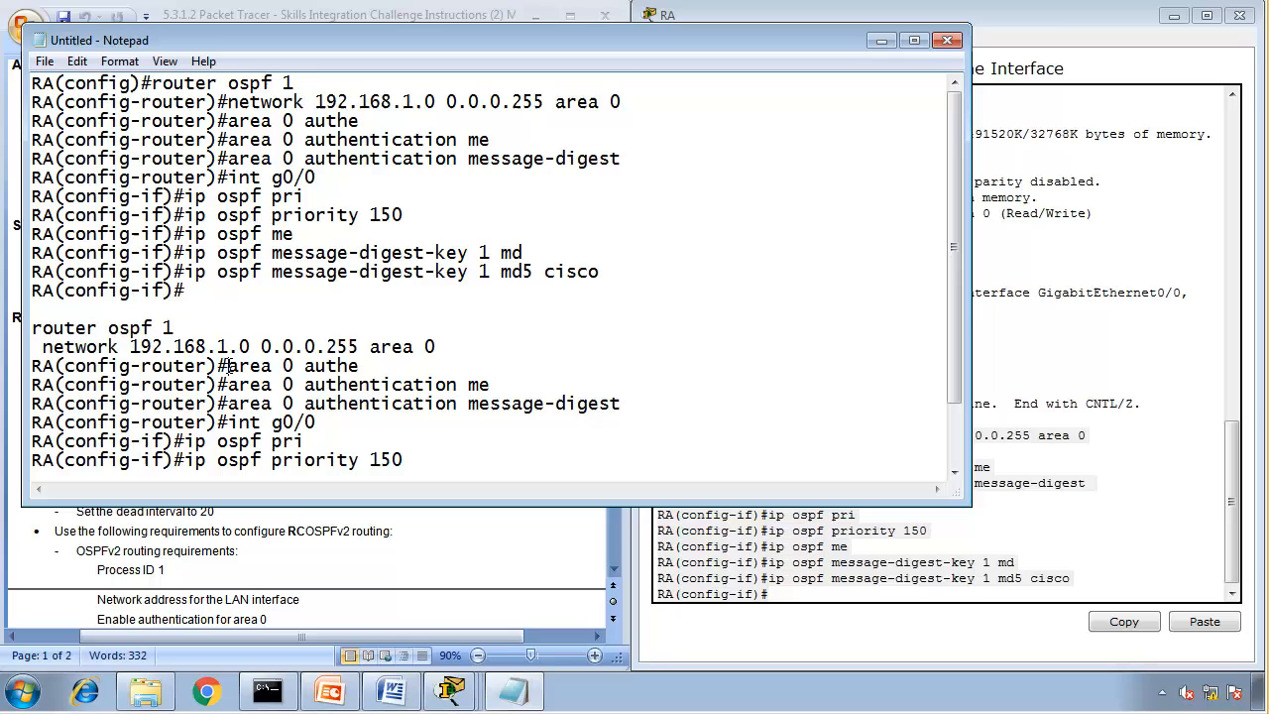
pyautogui.moveTo(227, 366); pyautogui.dragTo(3, 367)
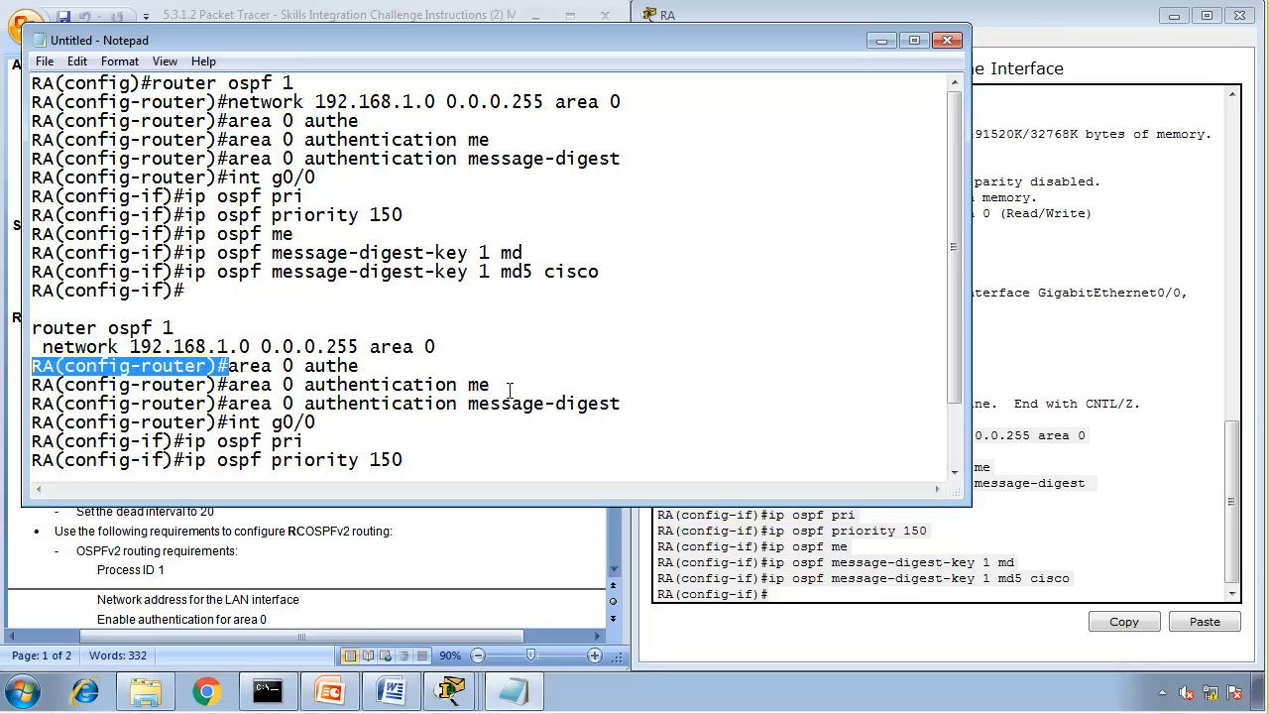
pyautogui.moveTo(488, 384); pyautogui.dragTo(32, 366)
pyautogui.press('Delete')
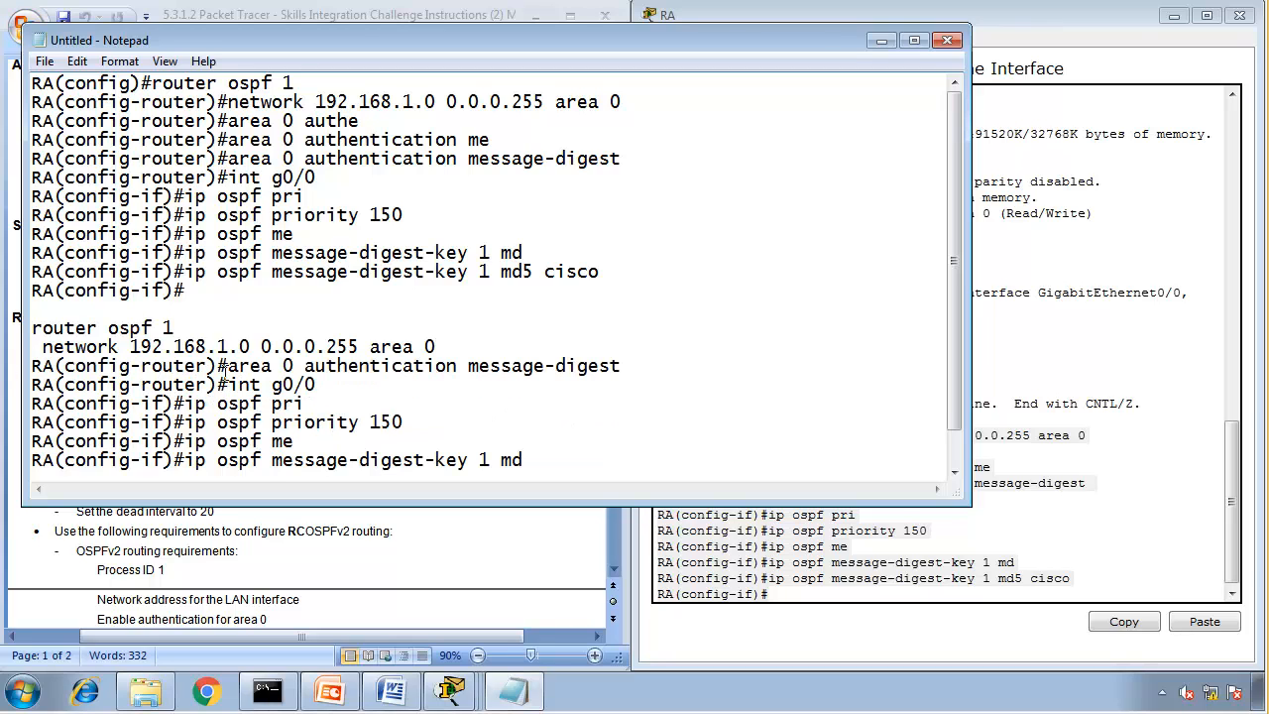
pyautogui.moveTo(227, 365); pyautogui.dragTo(20, 366)
pyautogui.press('Delete')
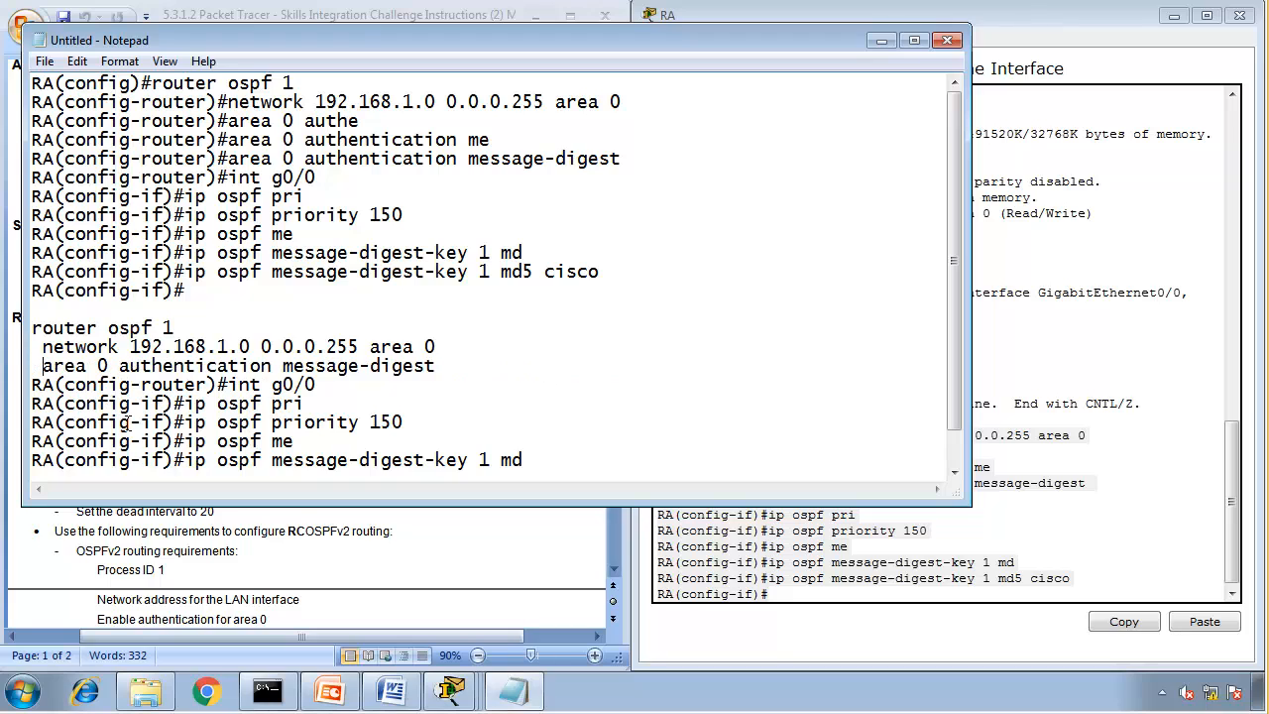
pyautogui.click(220, 387)
pyautogui.moveTo(220, 386); pyautogui.dragTo(20, 385)
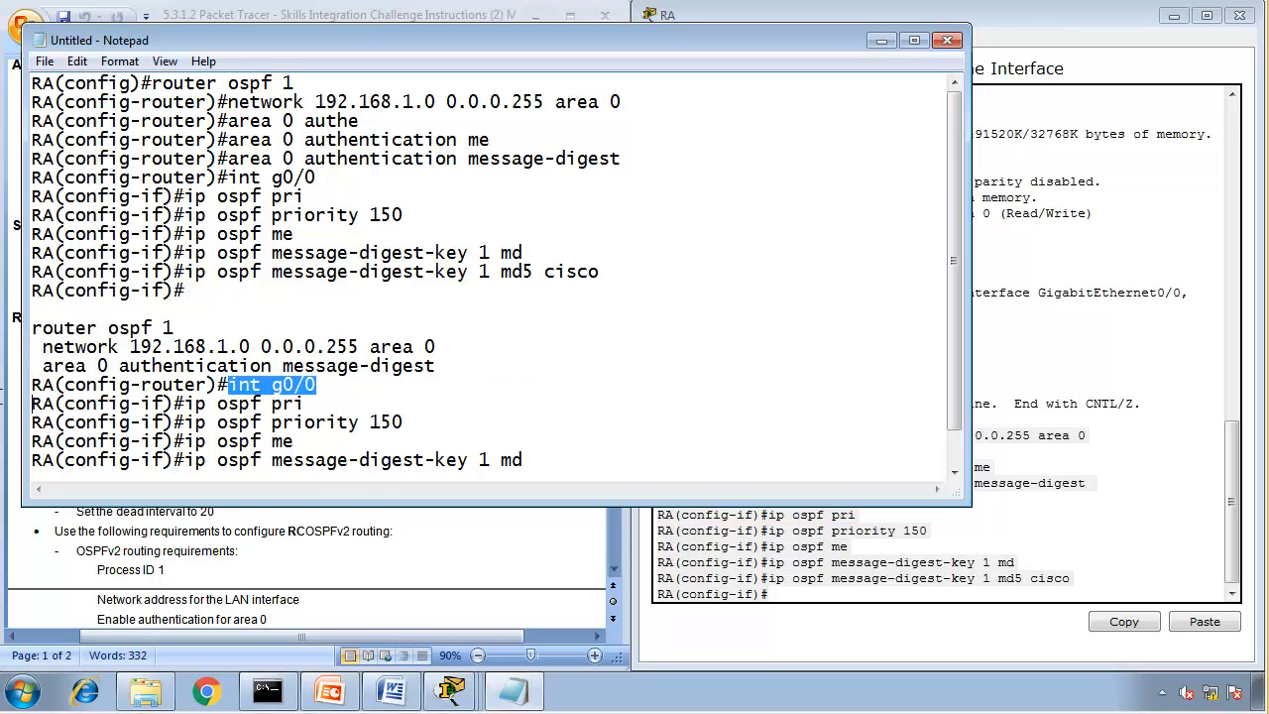
pyautogui.press('Delete')
pyautogui.write('!')
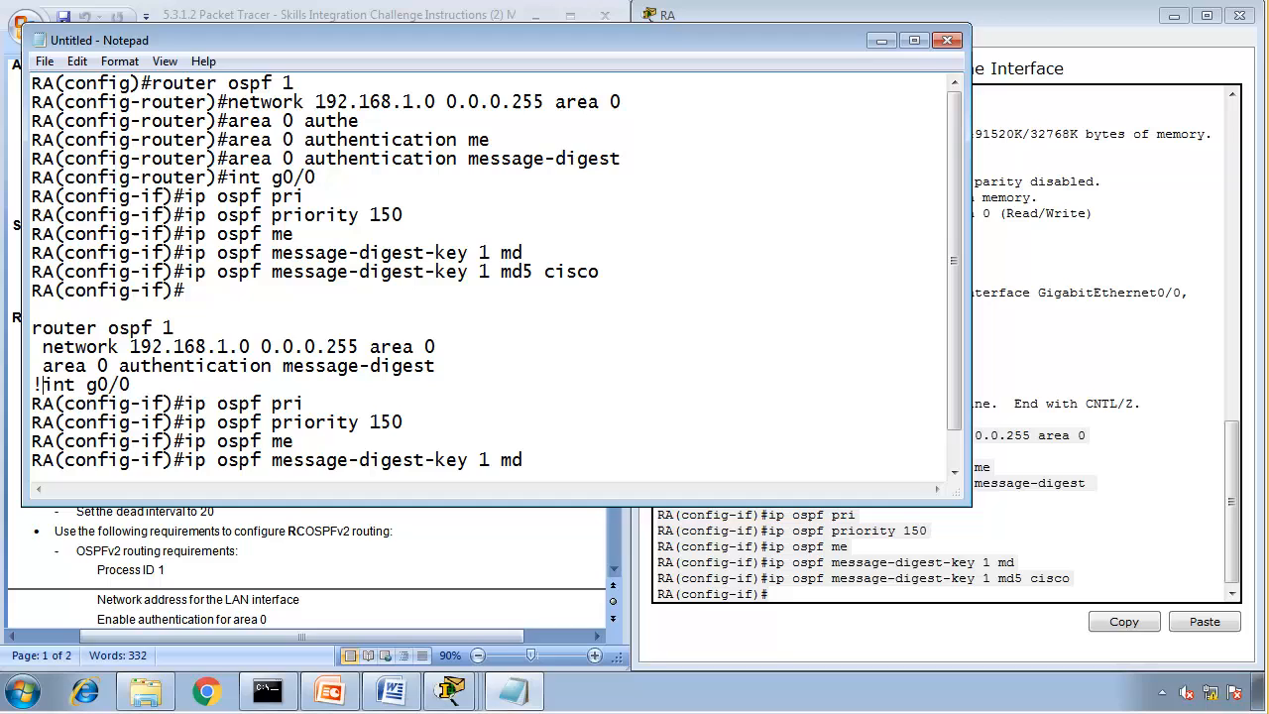
pyautogui.press('Return')
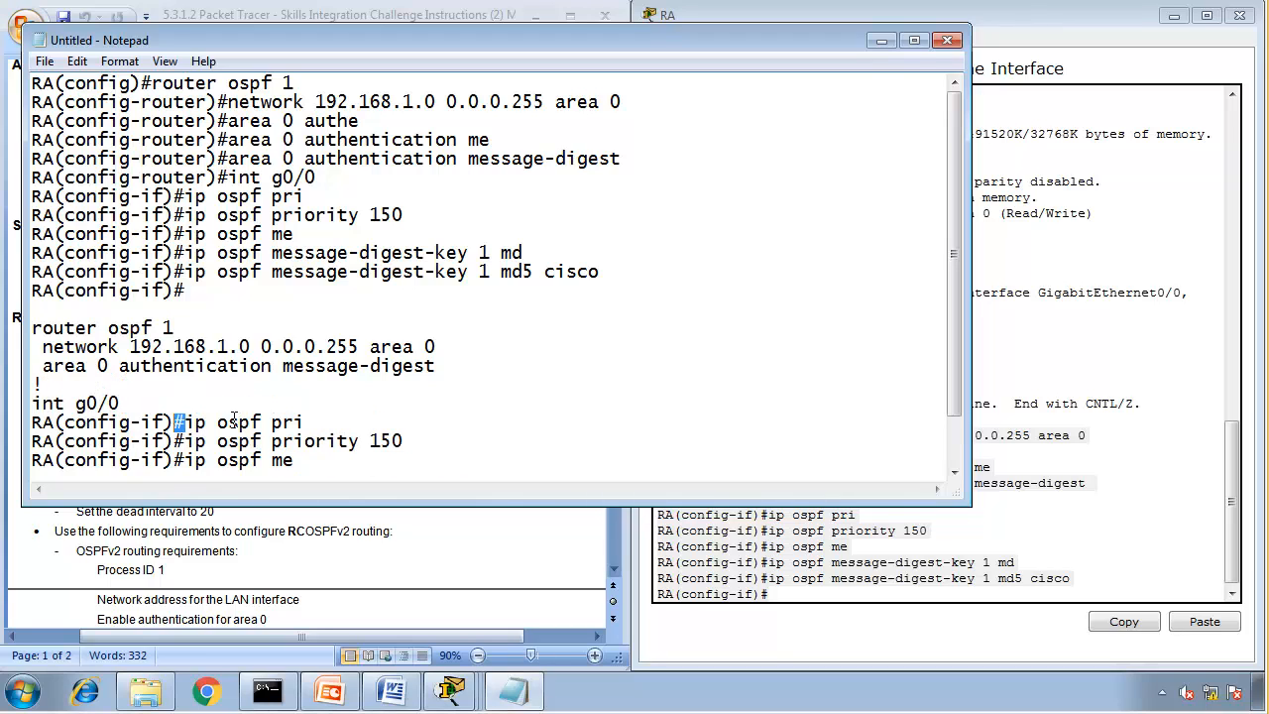
# - Remove the partial priority and message-digest-key lines, indent the interface commands, and copy the cleaned block
pyautogui.moveTo(307, 422); pyautogui.dragTo(32, 423)
pyautogui.press('Delete')
pyautogui.press('Delete')
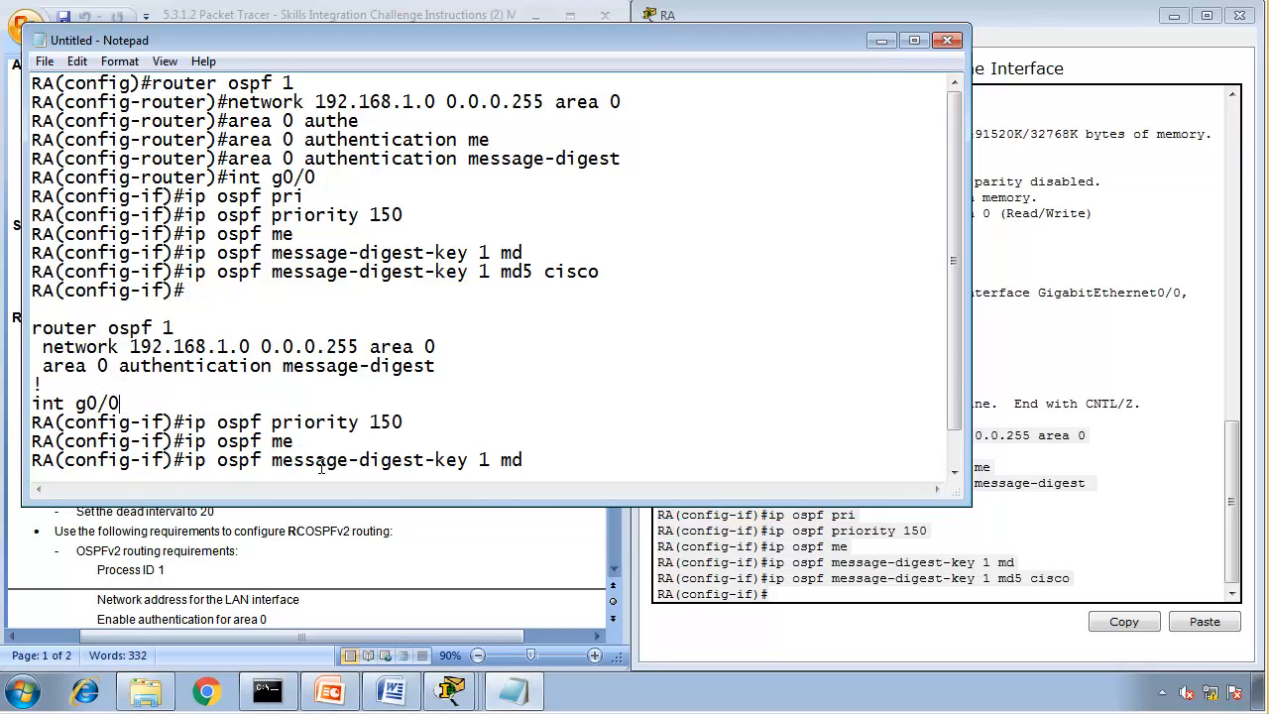
pyautogui.moveTo(297, 441); pyautogui.dragTo(18, 448)
pyautogui.press('Delete')
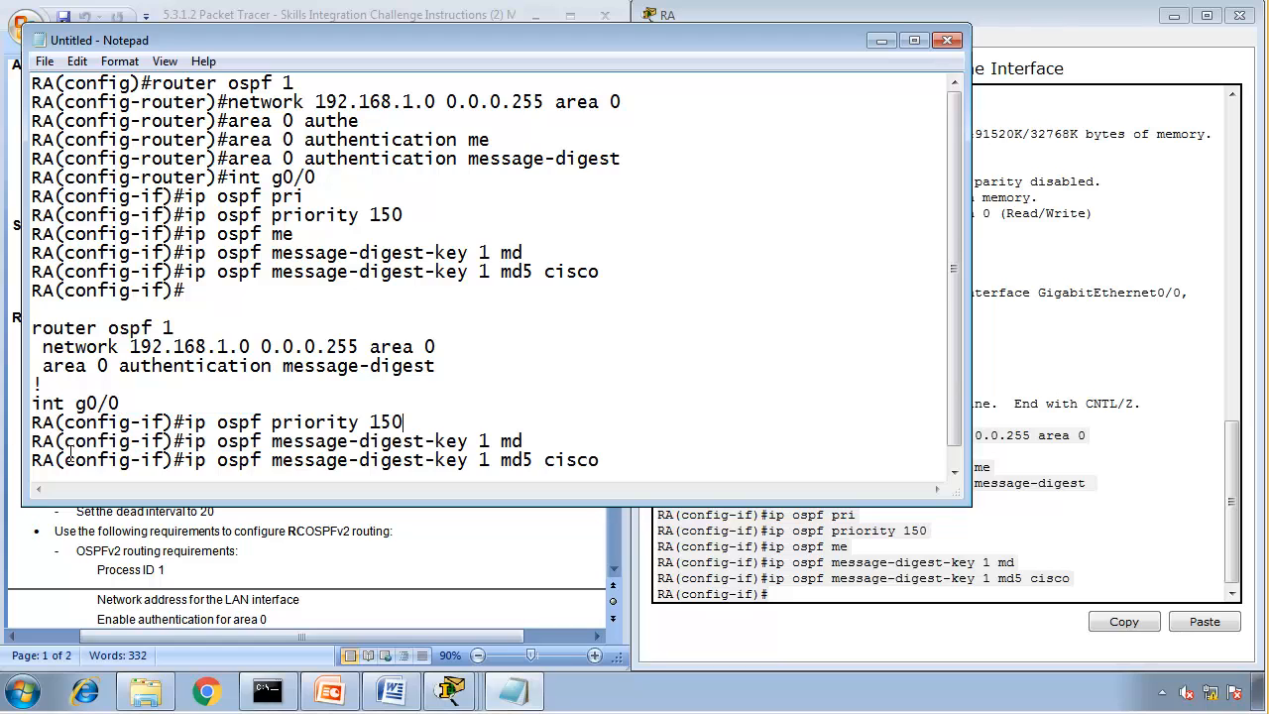
pyautogui.moveTo(523, 443); pyautogui.dragTo(31, 443)
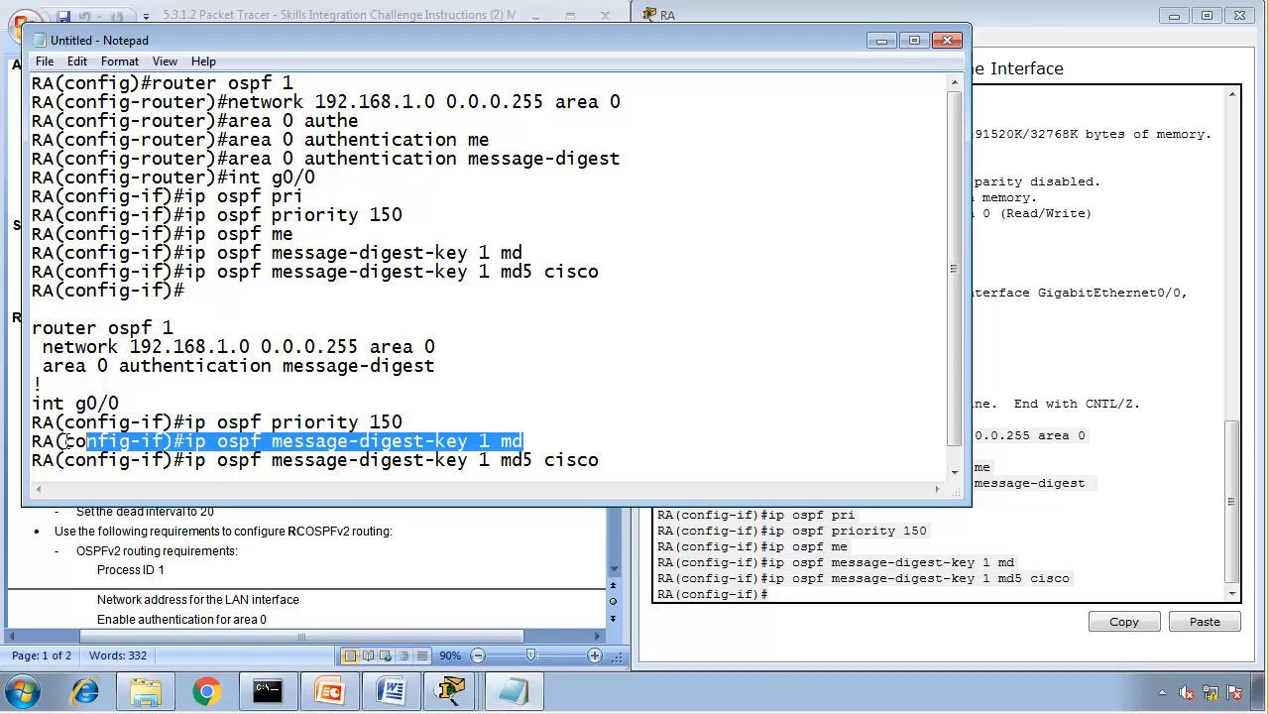
pyautogui.press('Delete')
pyautogui.press('Delete')
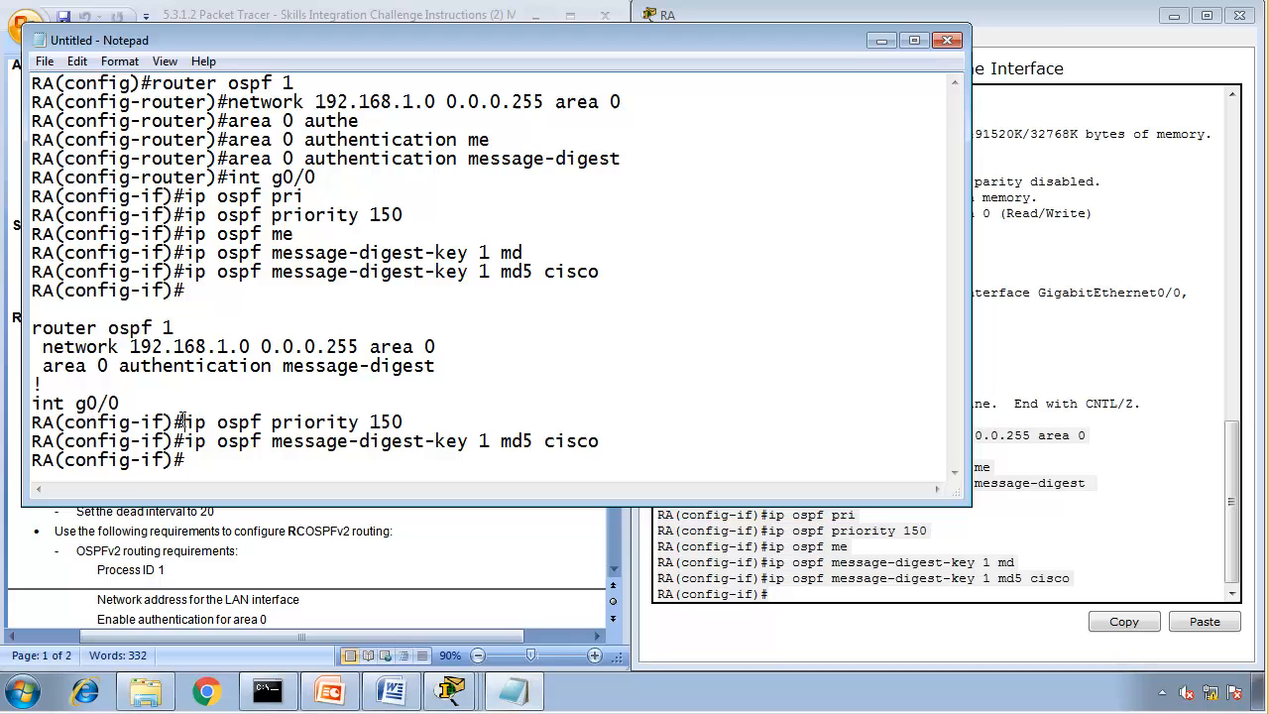
pyautogui.moveTo(183, 421); pyautogui.dragTo(24, 422)
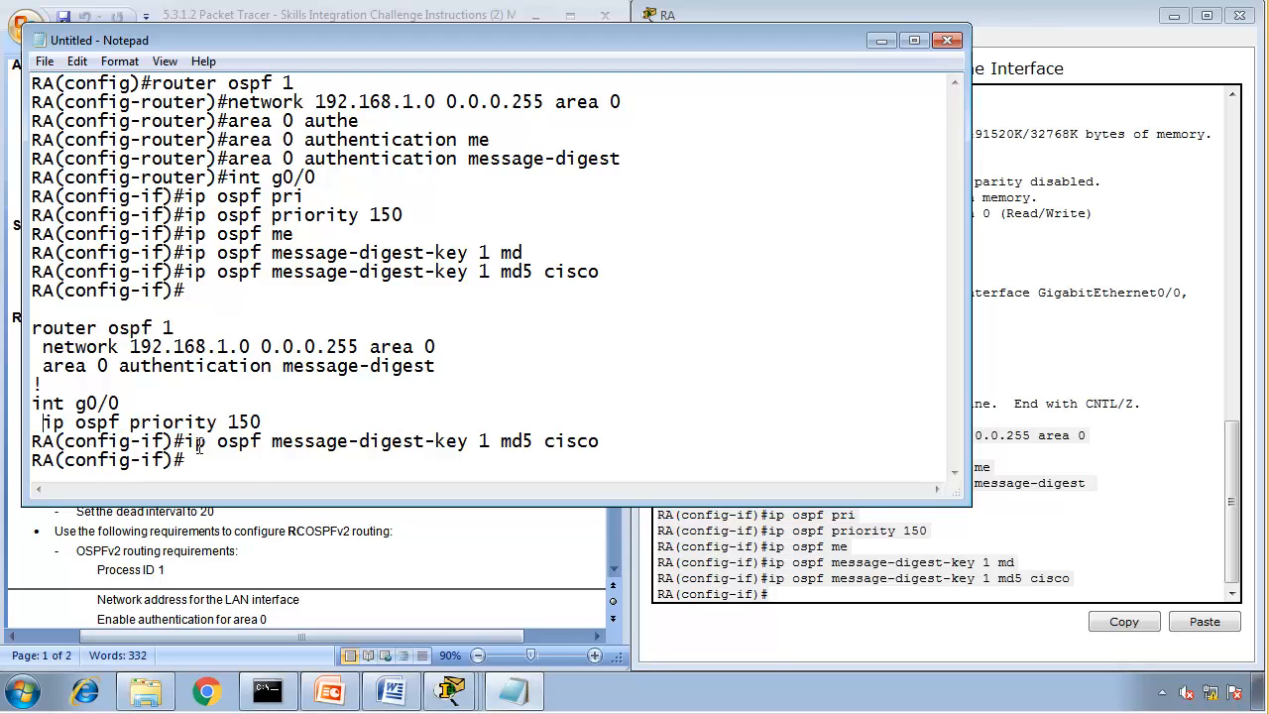
pyautogui.moveTo(185, 441); pyautogui.dragTo(30, 442)
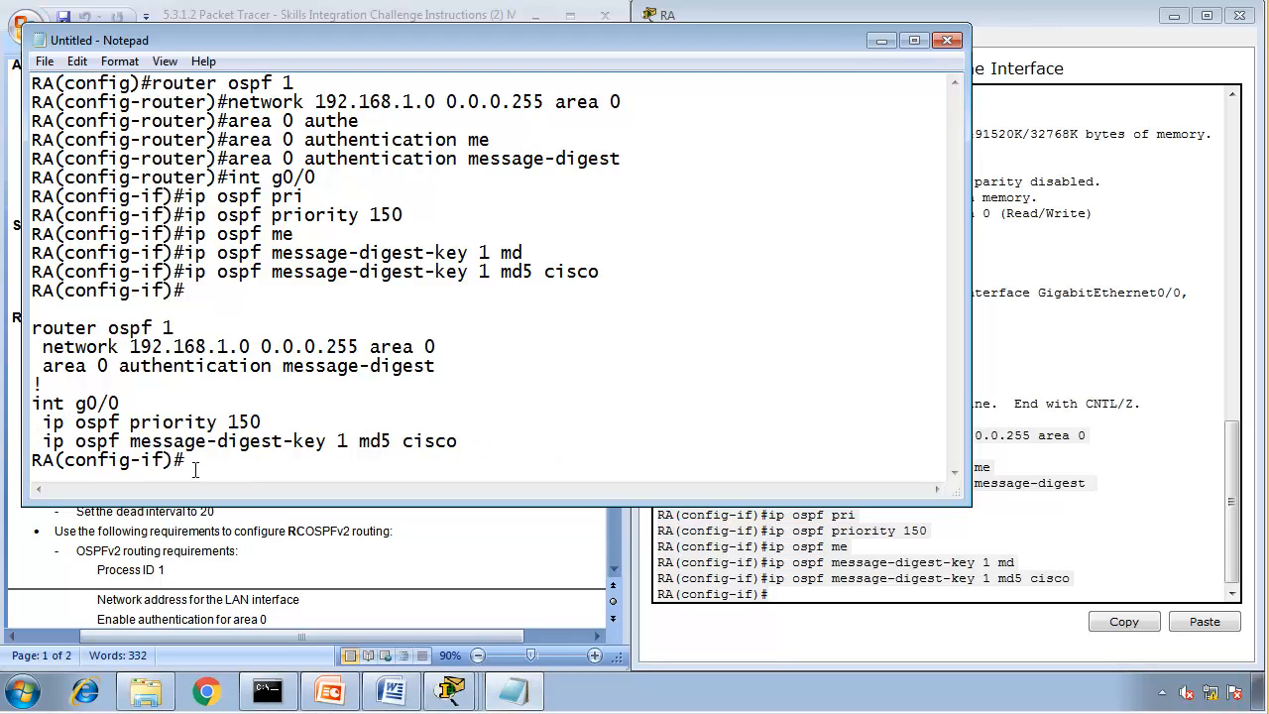
pyautogui.moveTo(188, 460); pyautogui.dragTo(29, 462)
pyautogui.press('BackSpace')
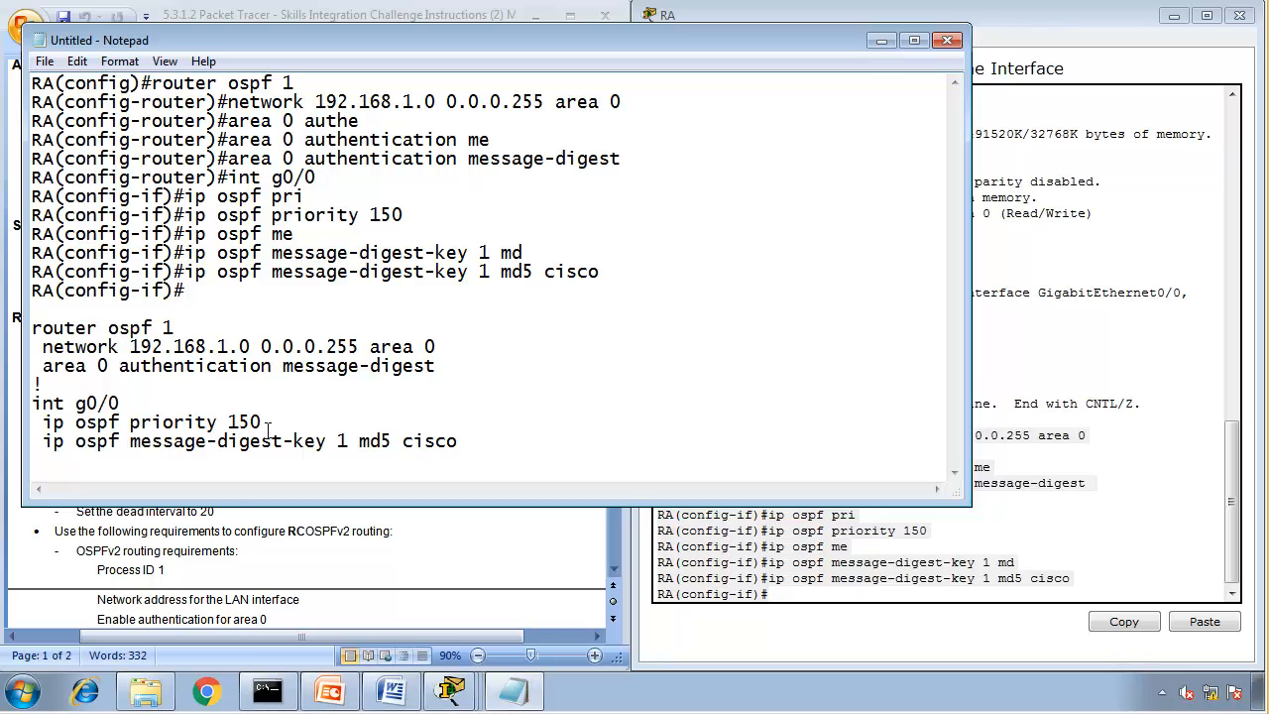
pyautogui.moveTo(458, 454); pyautogui.dragTo(74, 313)
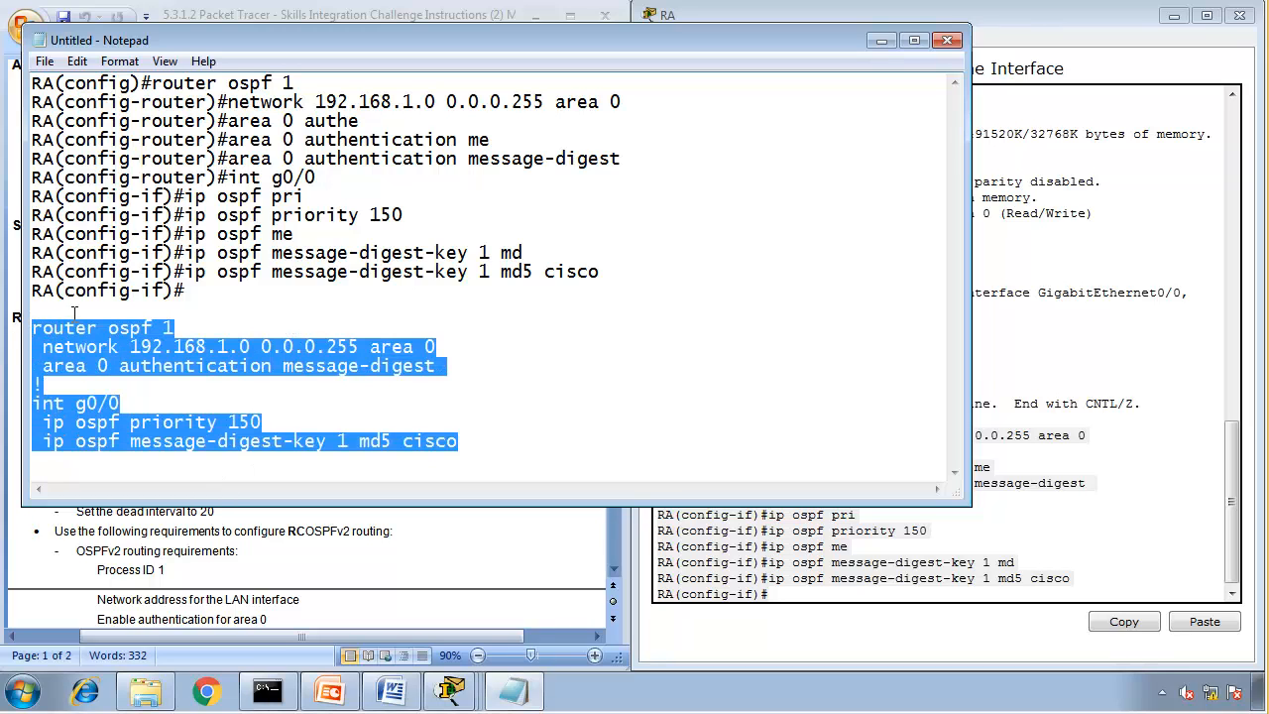
pyautogui.hotkey('ctrl', 'c')
pyautogui.moveTo(194, 293); pyautogui.dragTo(39, 81)
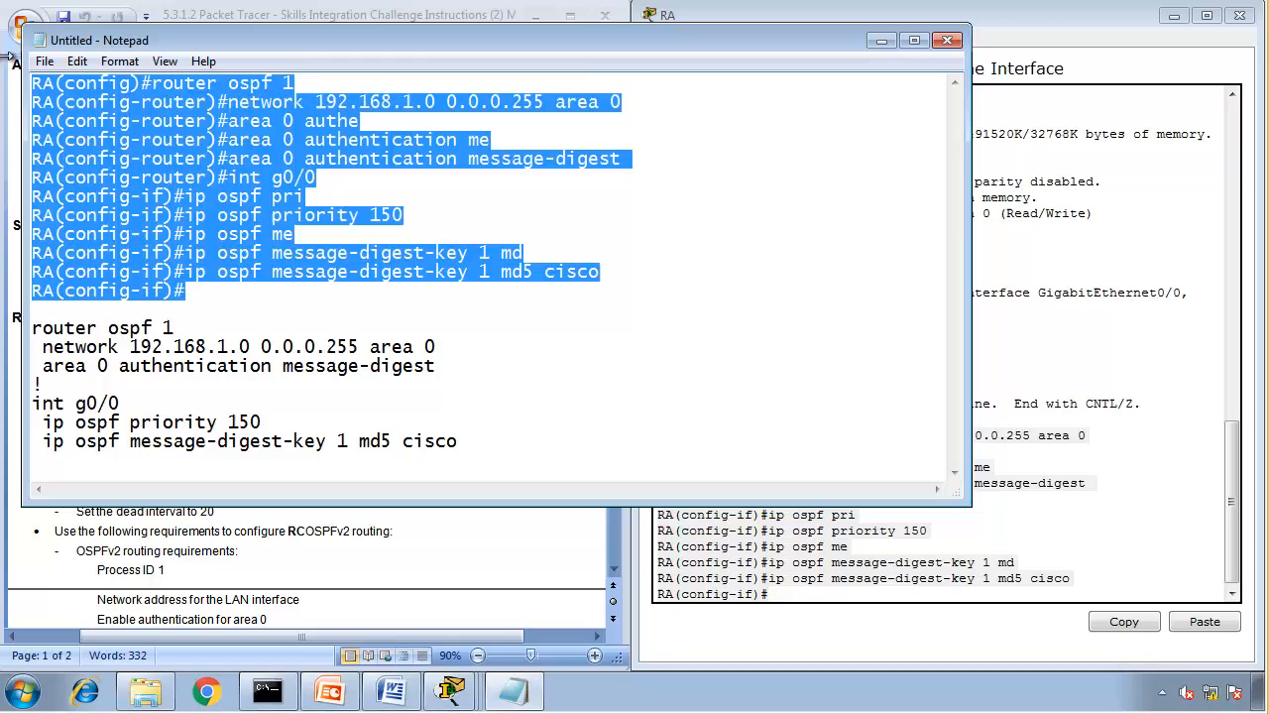
# - Replace the raw log with the clean block, head the blocks RA and RB, and change RB's priority 150 to 100
pyautogui.hotkey('ctrl', 'v')
pyautogui.click(36, 86)
pyautogui.write('R')
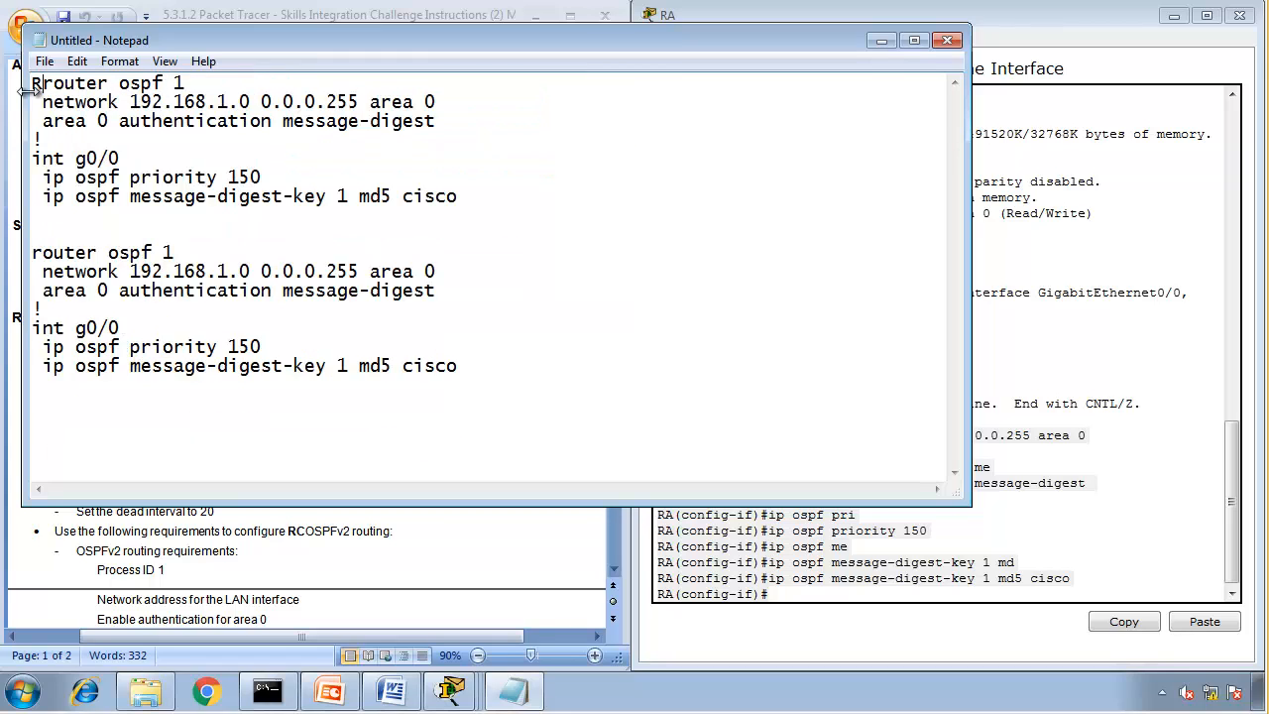
pyautogui.write('A')
pyautogui.press('Return')
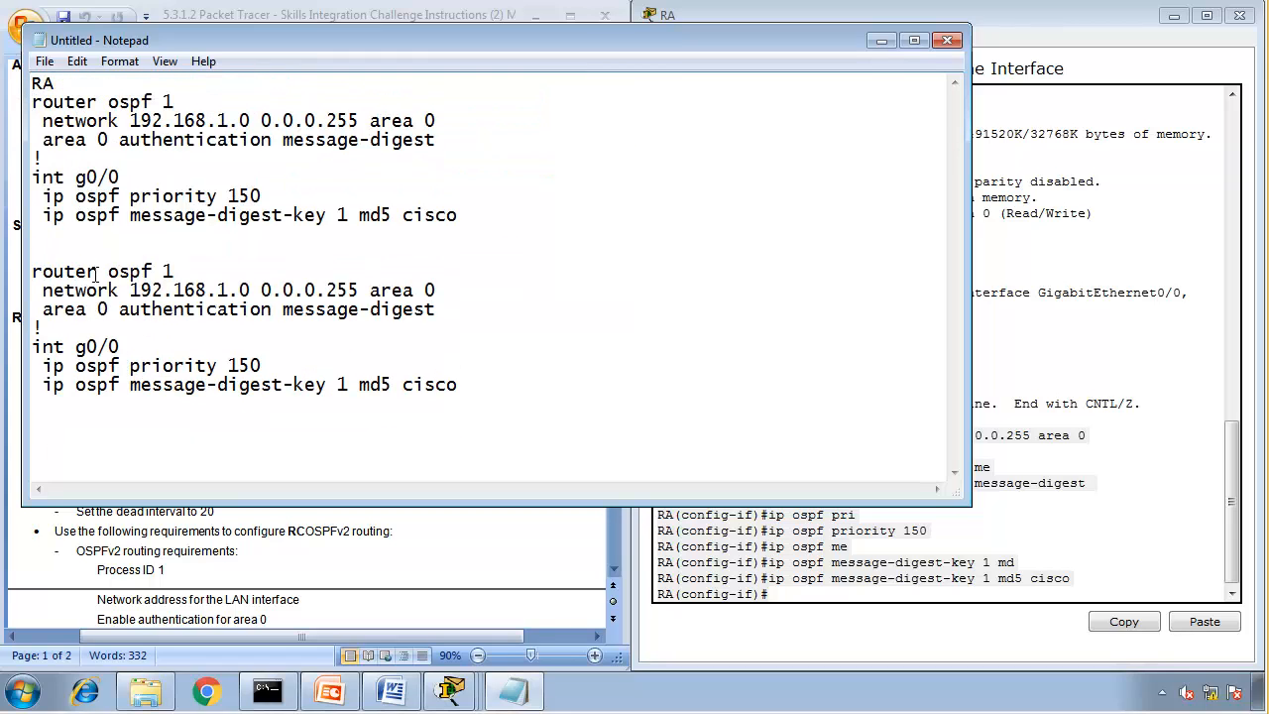
pyautogui.press('Return')
pyautogui.write('RB')
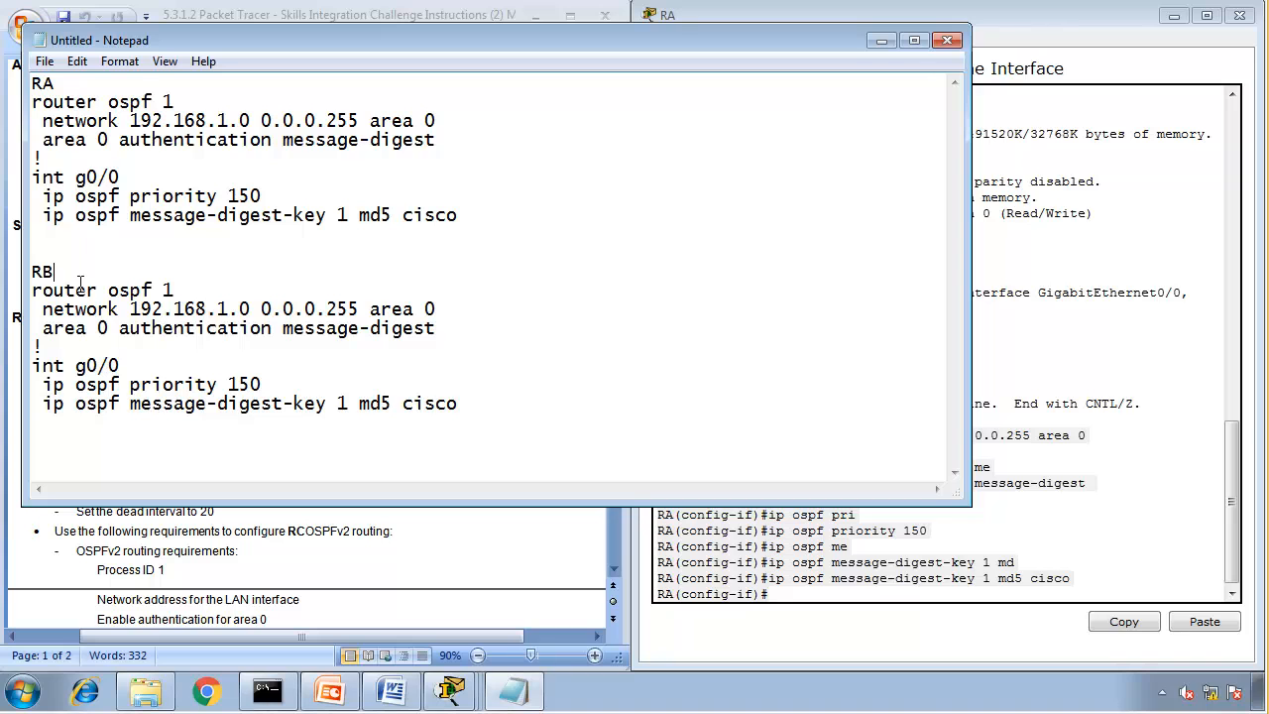
pyautogui.moveTo(312, 45); pyautogui.dragTo(788, 107)
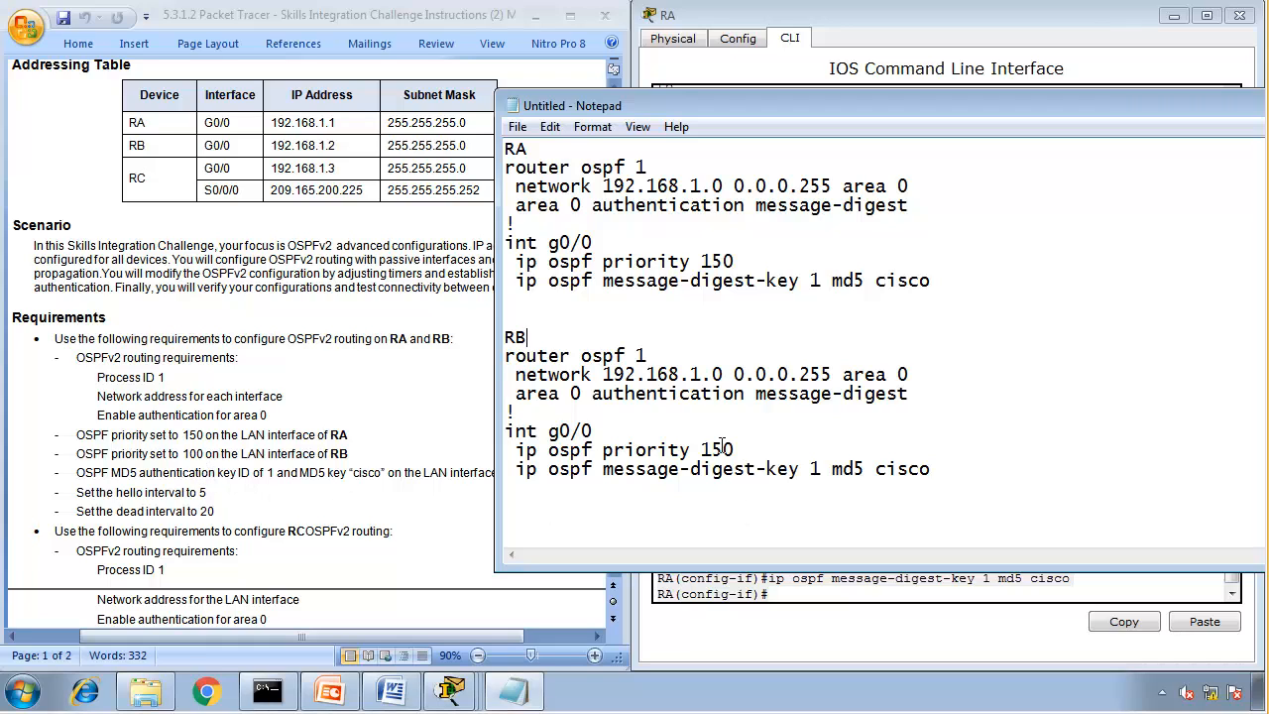
pyautogui.moveTo(723, 449); pyautogui.dragTo(714, 449)
pyautogui.write('0')
pyautogui.write('ip o')
pyautogui.write('spf hello-')
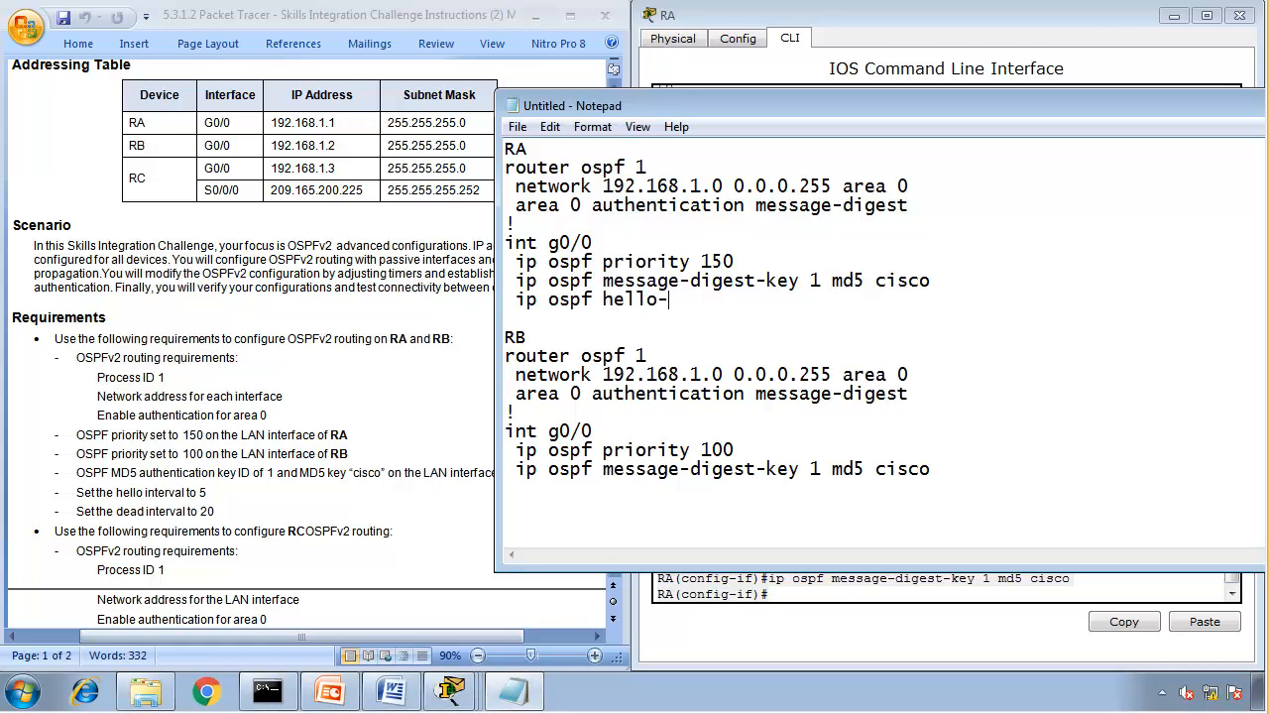
pyautogui.write('interval 5')
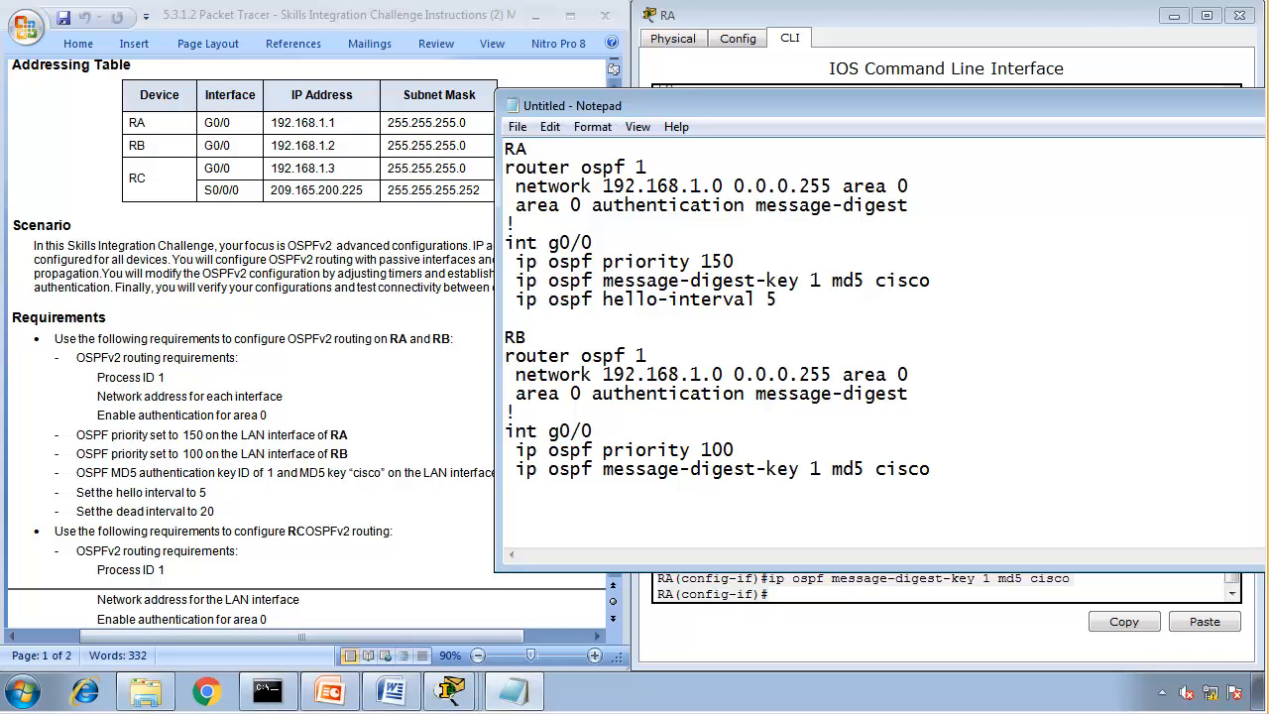
# - Add ip ospf hello-interval 5 and dead-interval 20 under RA's g0/0 and copy them into RB's interface section
pyautogui.press('Return')
pyautogui.write('ip ospf')
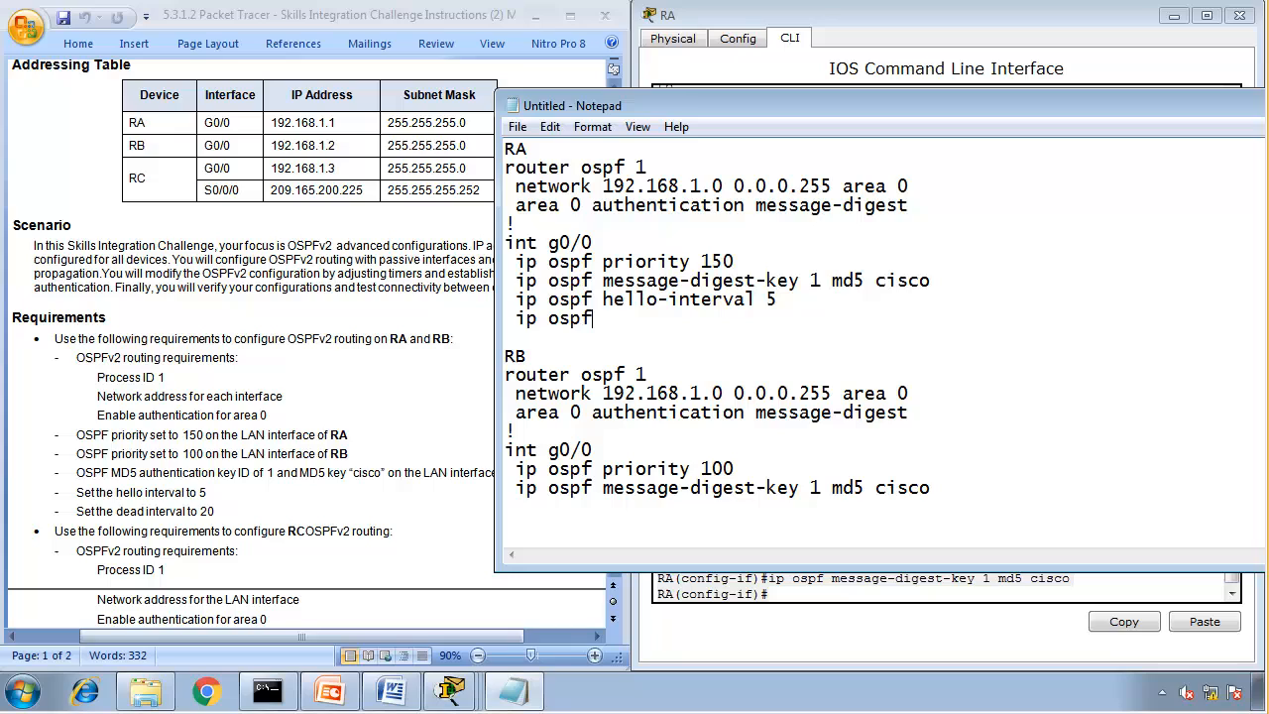
pyautogui.write(' dead-inte')
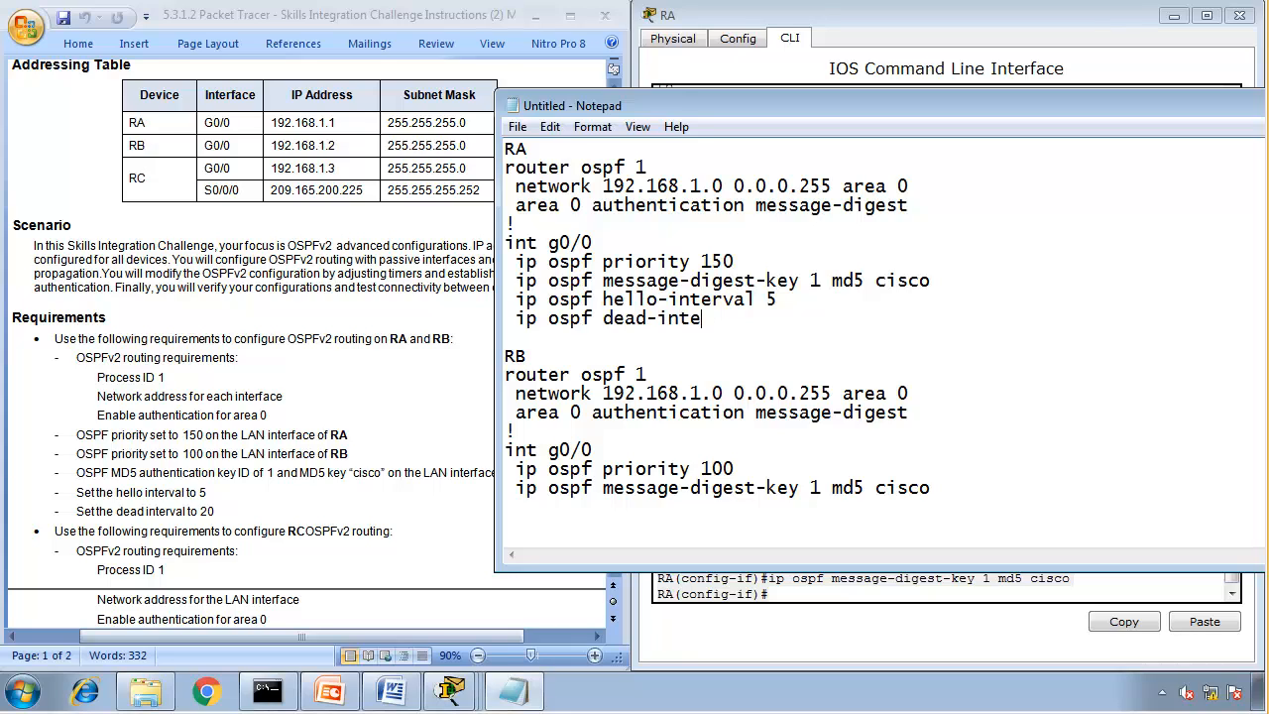
pyautogui.write('rval 20')
pyautogui.press('Delete')
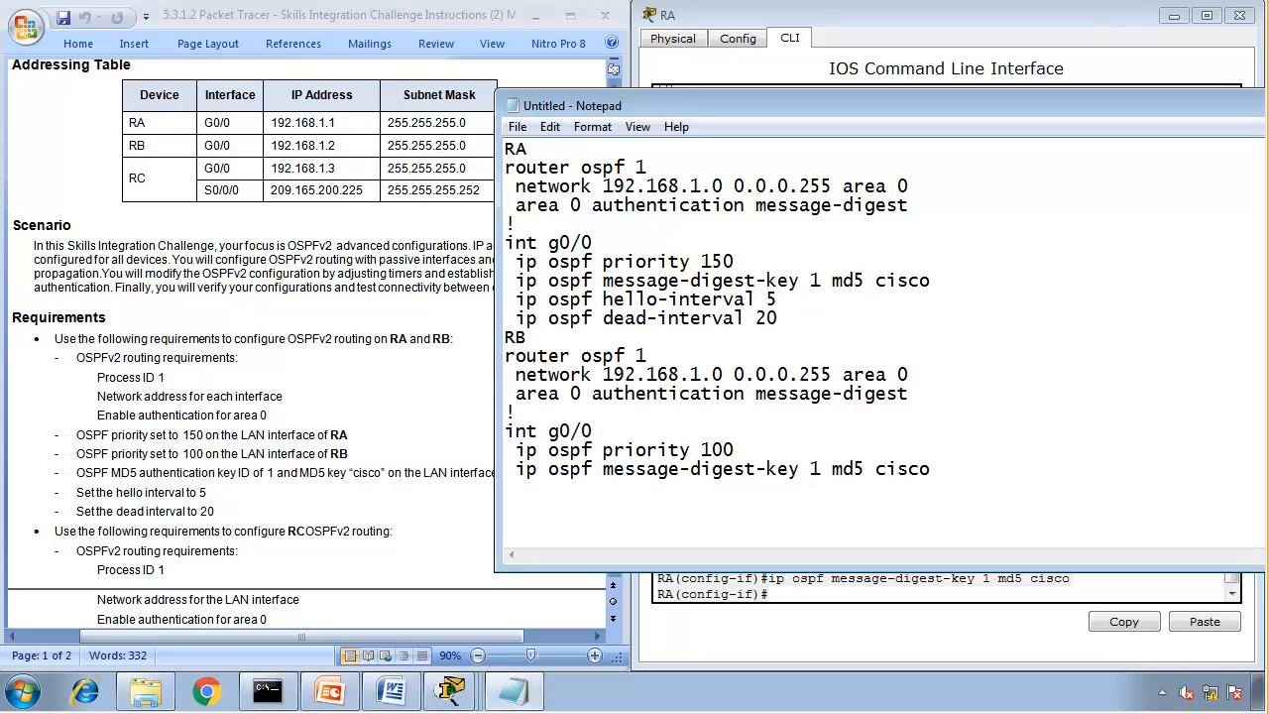
pyautogui.press('Return')
pyautogui.press('Return')
pyautogui.moveTo(779, 318); pyautogui.dragTo(515, 298)
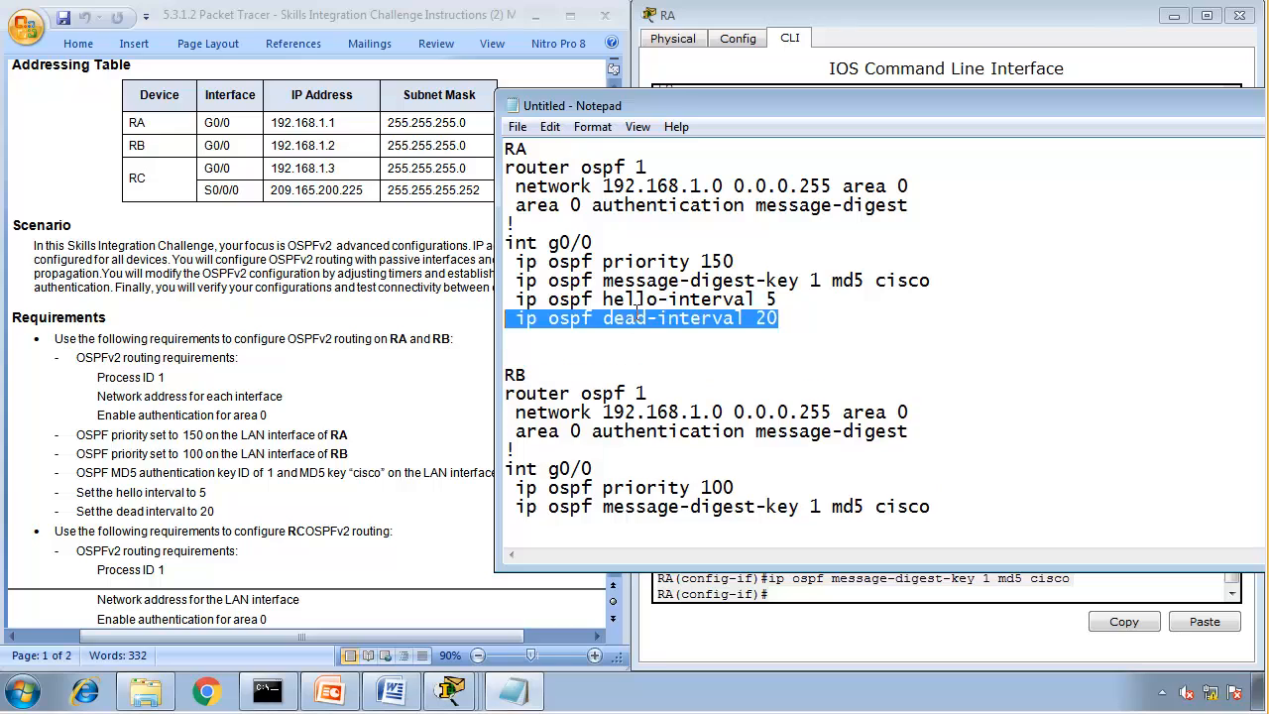
pyautogui.hotkey('ctrl', 'c')
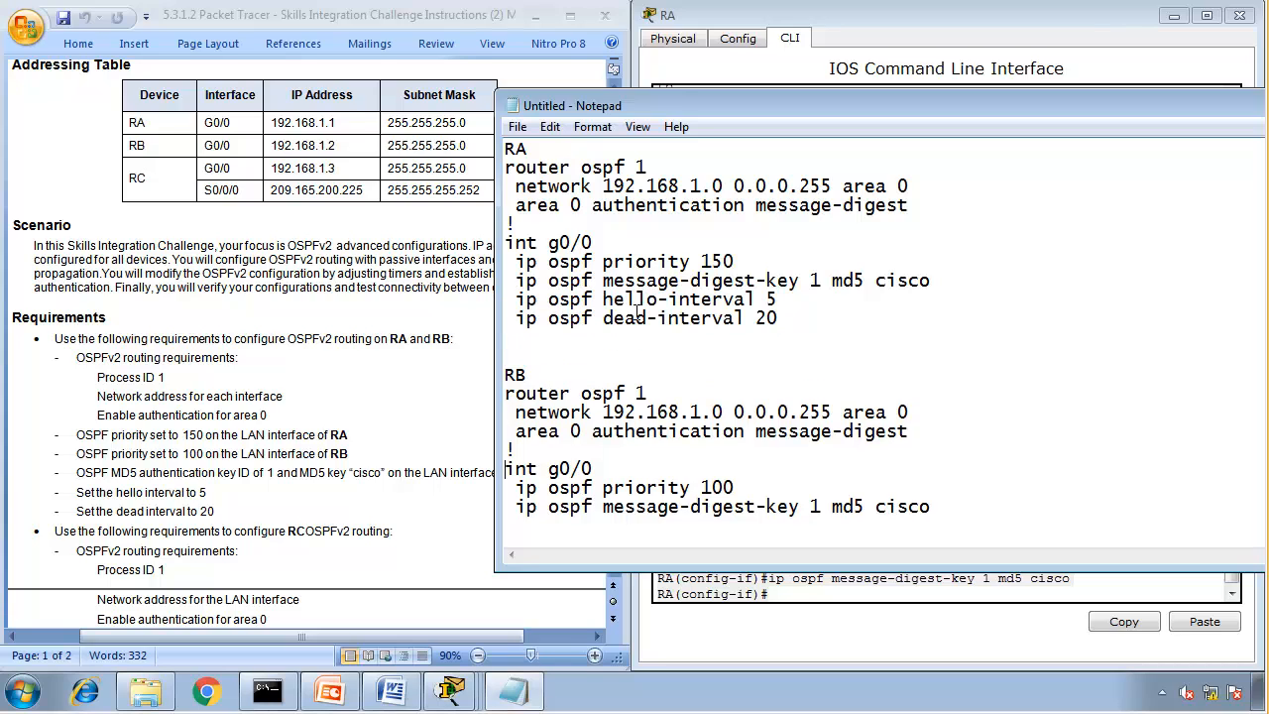
pyautogui.hotkey('ctrl', 'v')
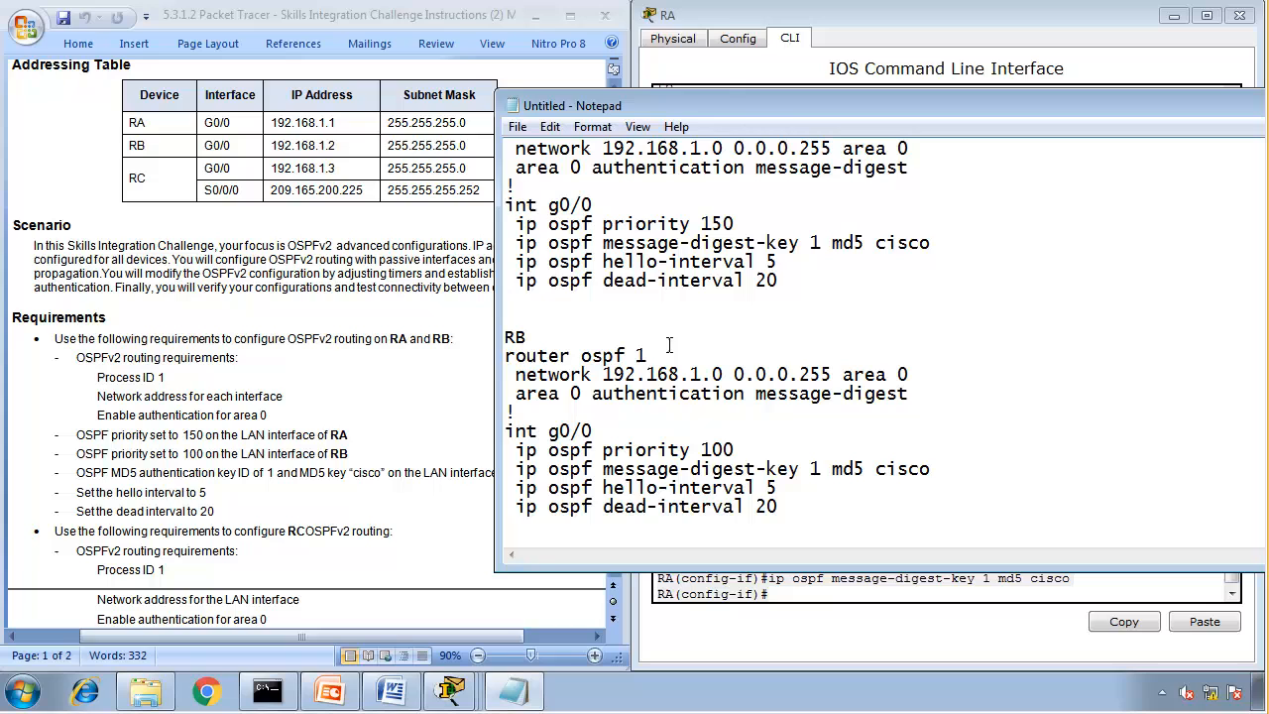
# - Dock Notepad right and start an Rc block with !, router ospf 1 and network 192.168.1.0 0.0.0.255 area 0
pyautogui.moveTo(703, 109); pyautogui.dragTo(1264, 119)
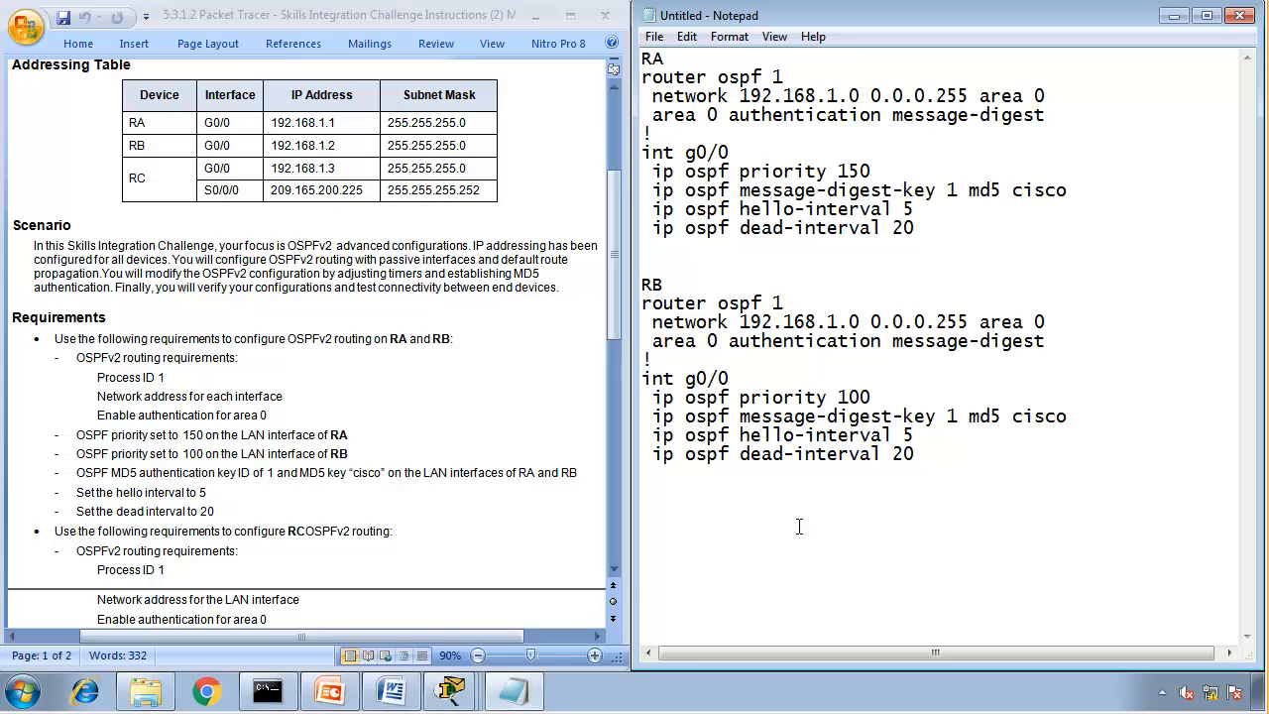
pyautogui.write('RC')
pyautogui.press('Return')
pyautogui.write('router ')
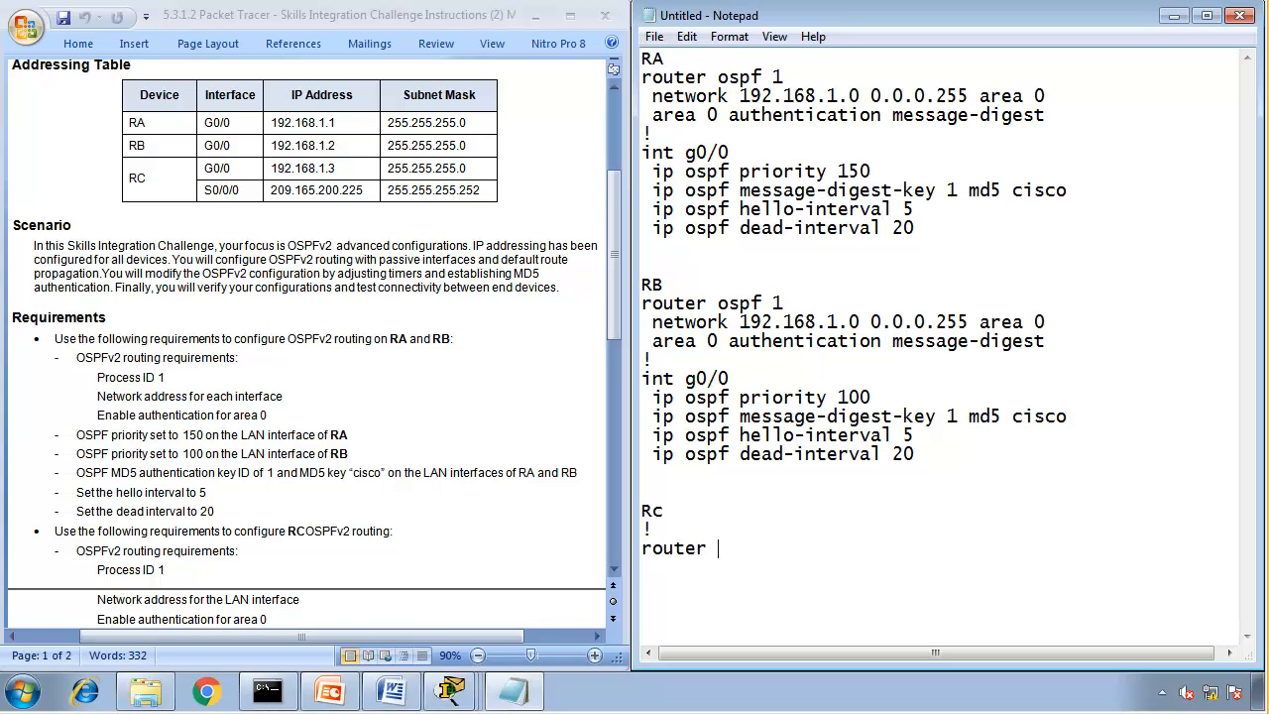
pyautogui.write('ospf 1')
pyautogui.press('Return')
pyautogui.write('network ')
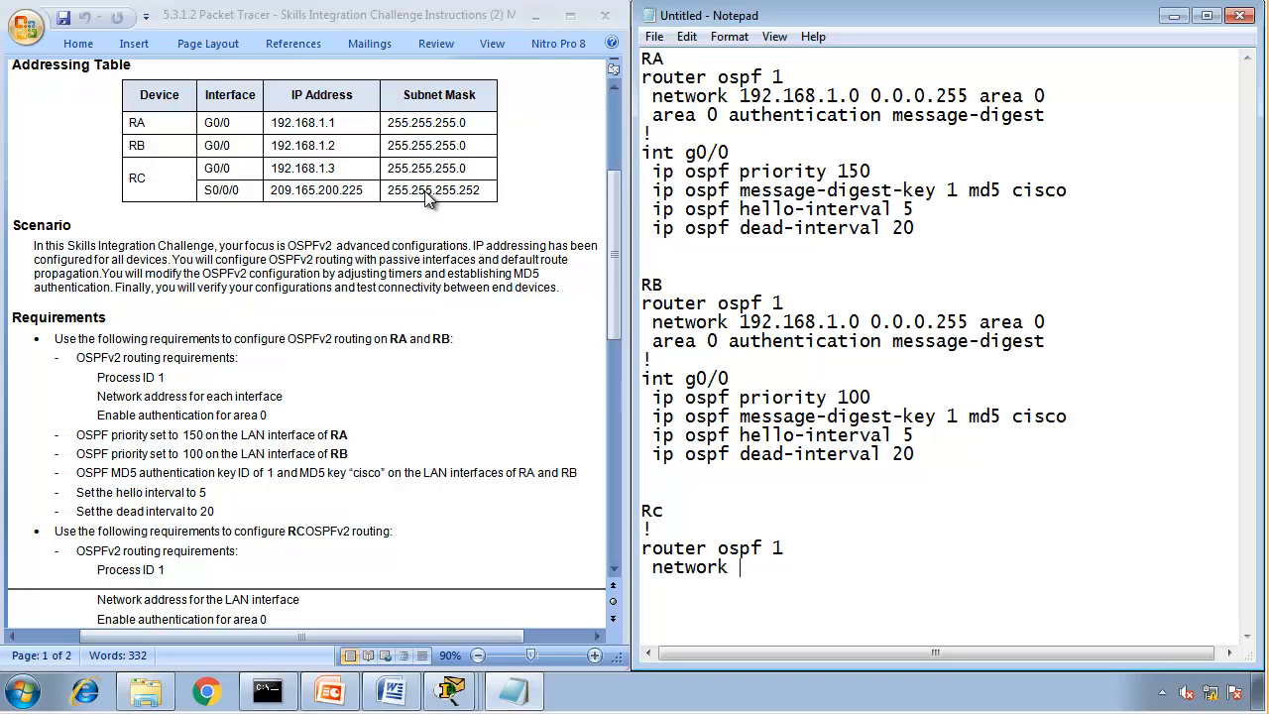
pyautogui.write('192')
pyautogui.write('.168.')
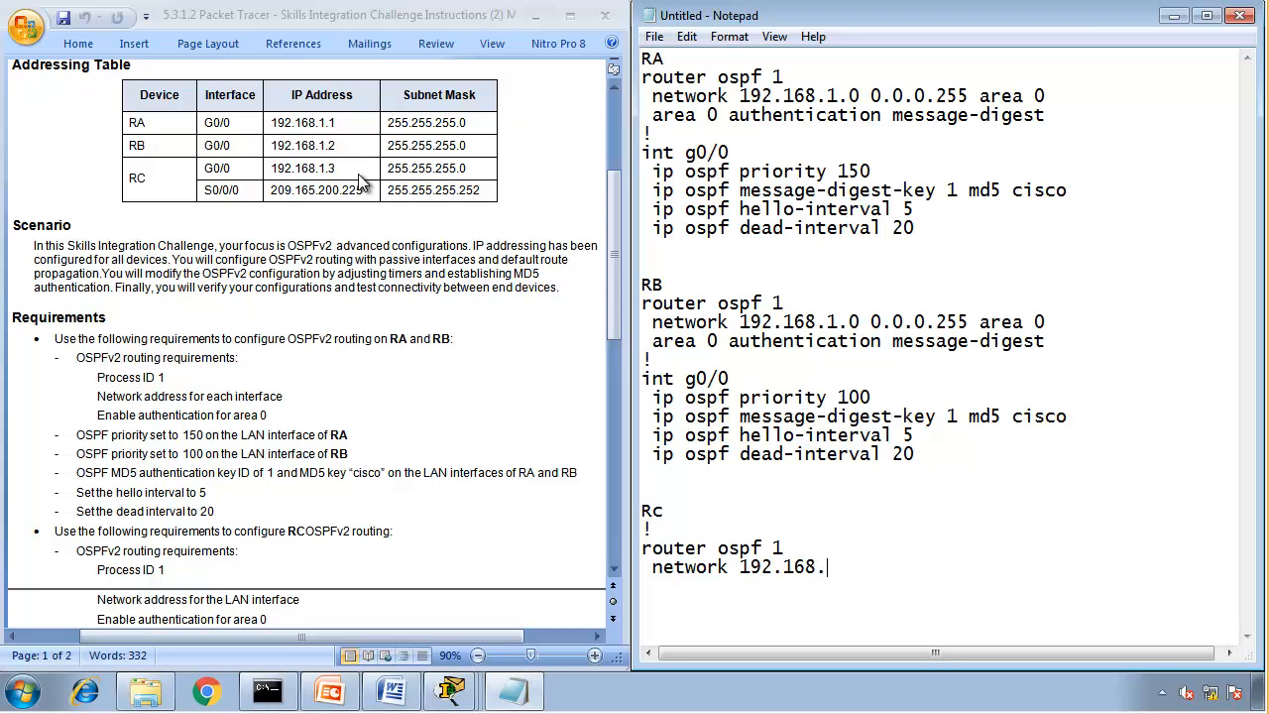
pyautogui.write('1.0 0.0.0.25')
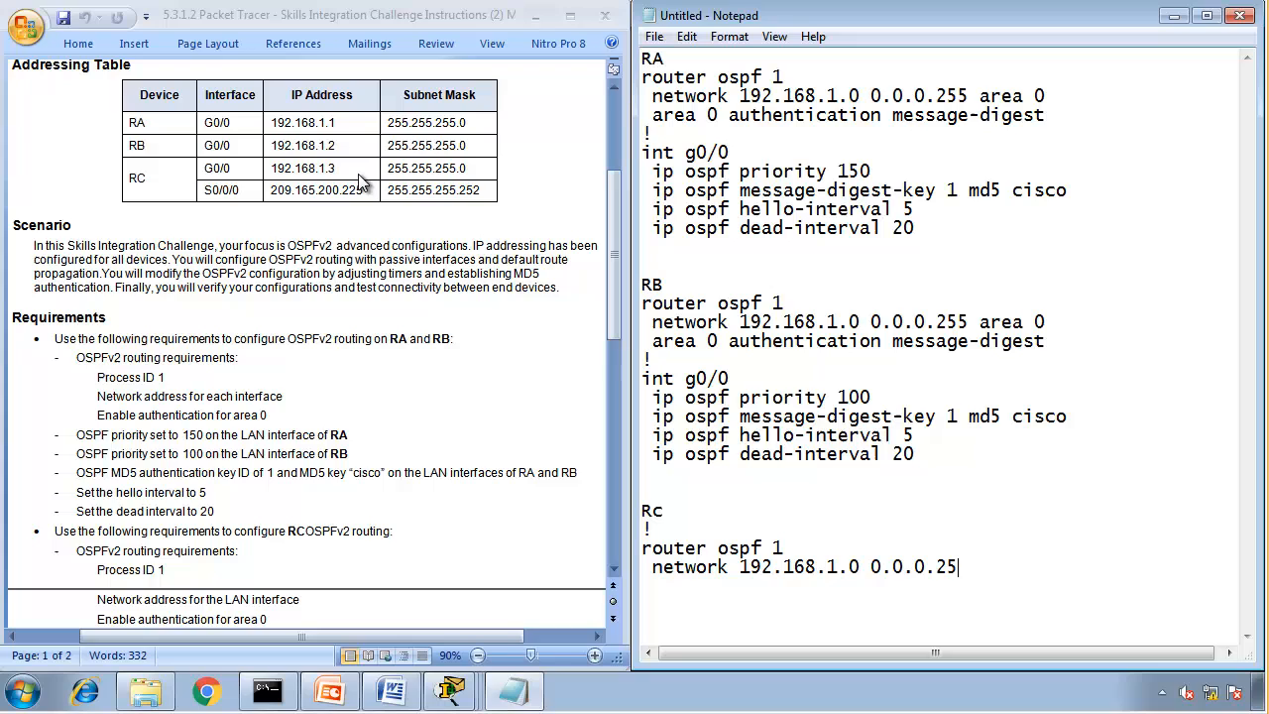
pyautogui.write('5 area 0')
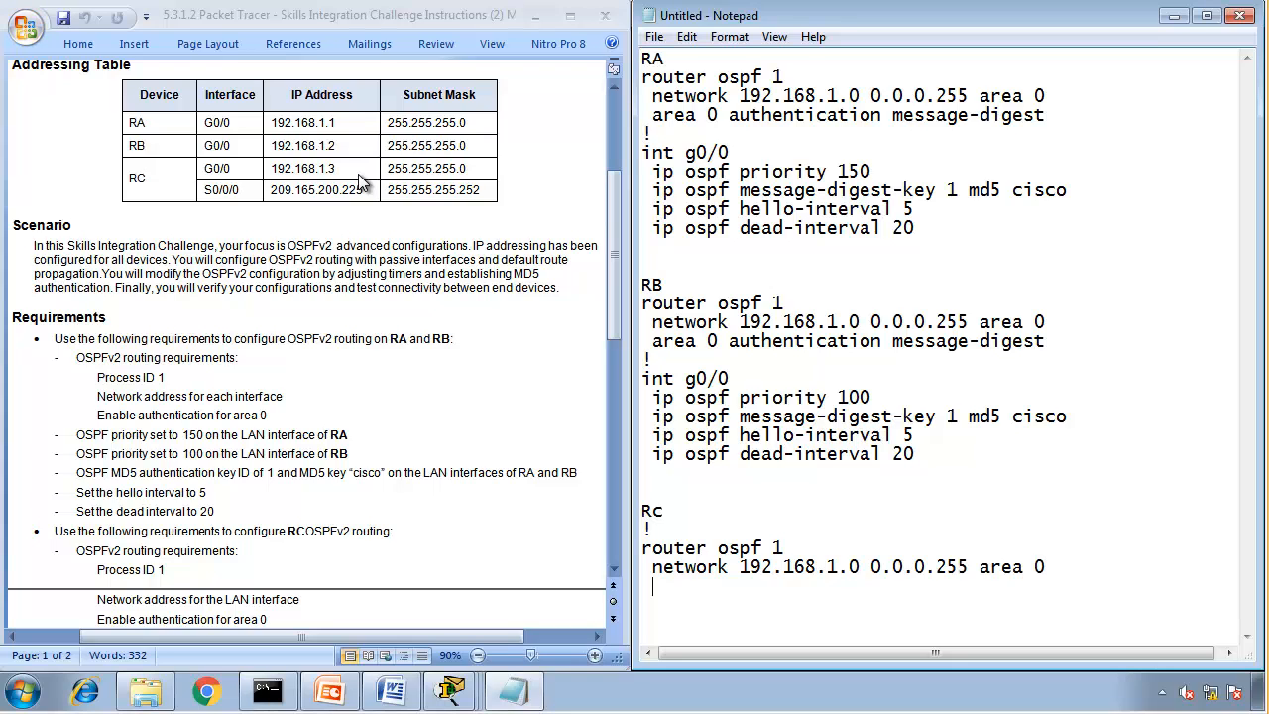
pyautogui.press('Return')
pyautogui.write('netwokr')
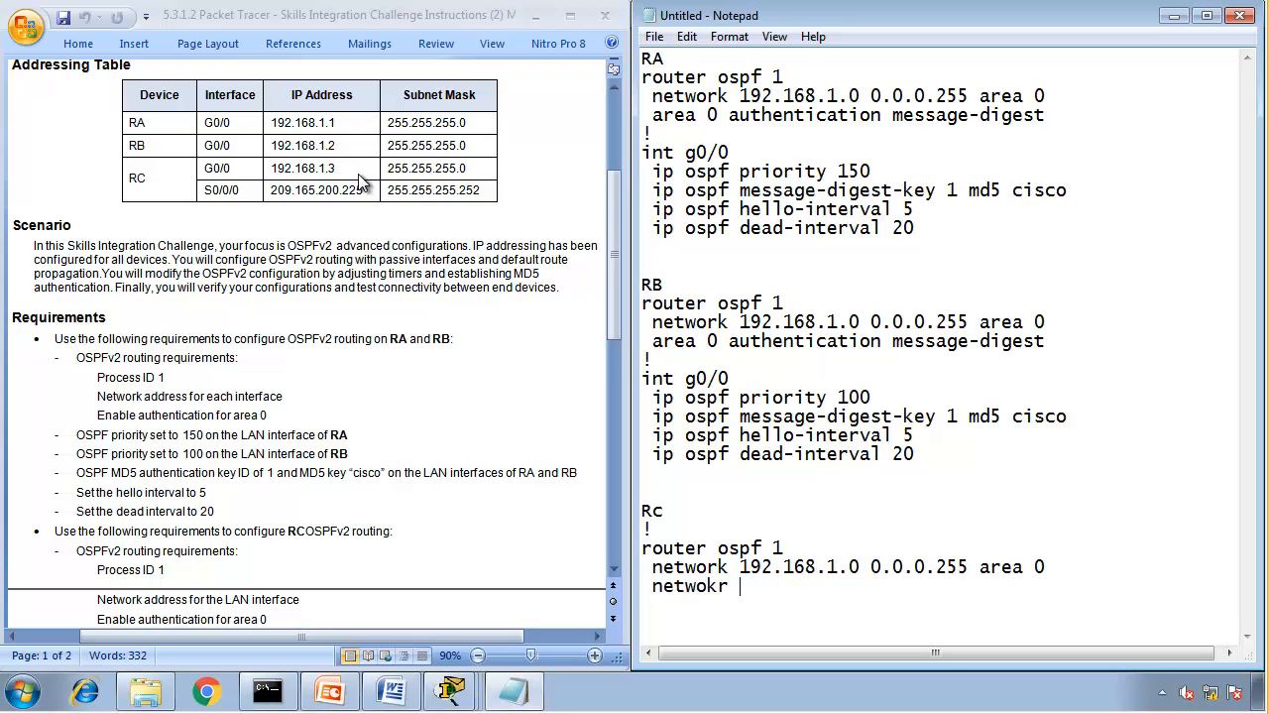
pyautogui.press('BackSpace')
pyautogui.press('BackSpace')
pyautogui.press('BackSpace')
pyautogui.press('BackSpace')
pyautogui.press('BackSpace')
pyautogui.press('BackSpace')
pyautogui.press('BackSpace')
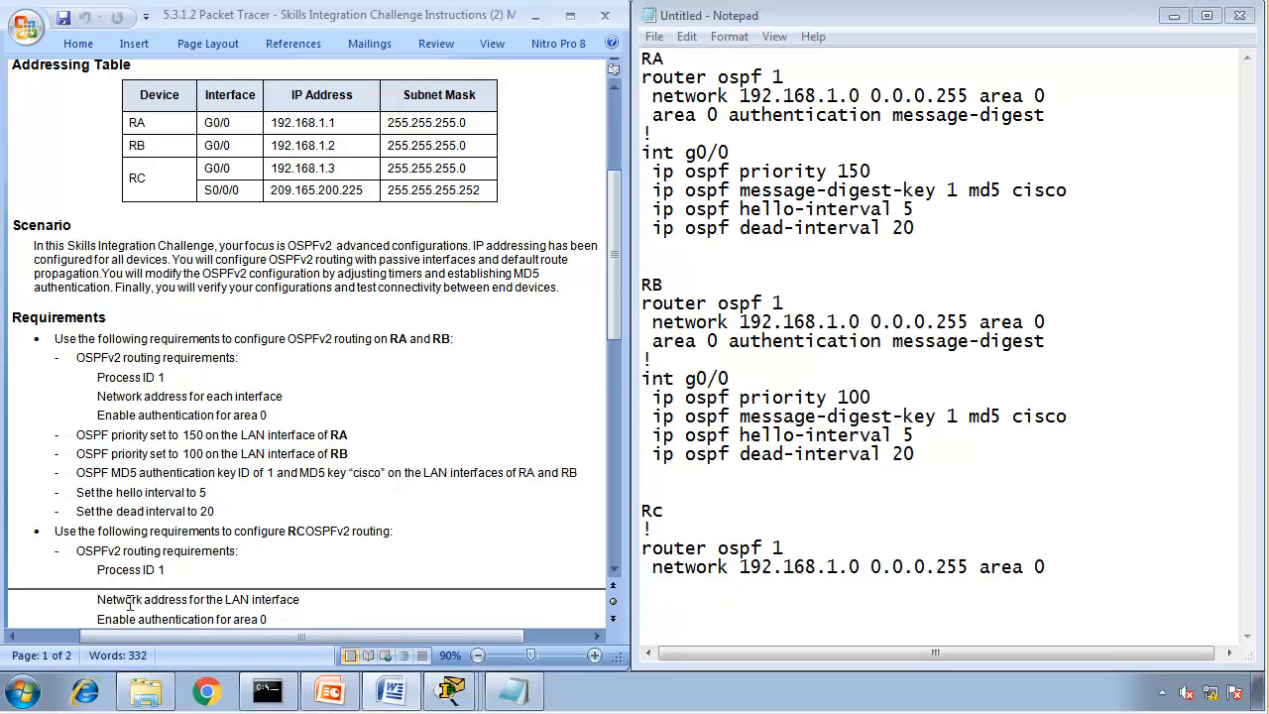
# - Add passive-interface default, no passive-interface g0/0 and area 0 authentication message-digest to Rc, marking RC's requirements in Word
pyautogui.moveTo(145, 600)
pyautogui.mouseDown()
pyautogui.moveTo(226, 600)
pyautogui.moveTo(136, 536)
pyautogui.moveTo(270, 537)
pyautogui.mouseUp()
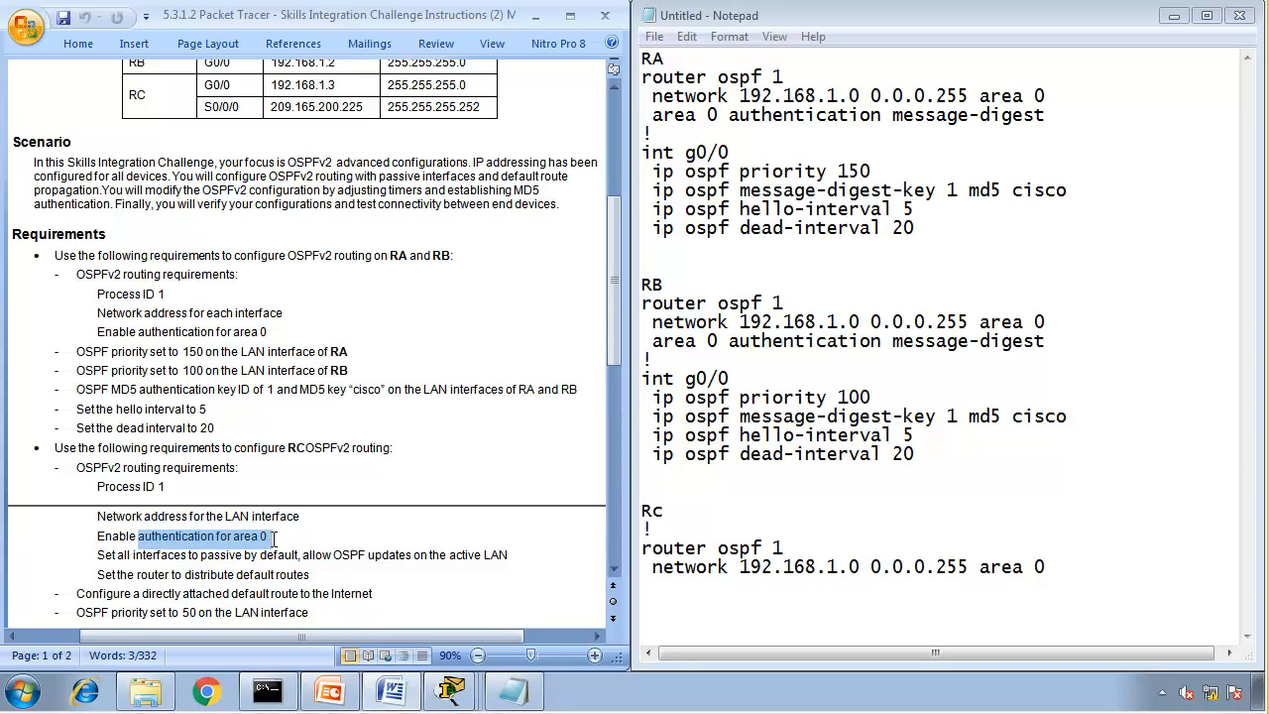
pyautogui.moveTo(98, 555); pyautogui.dragTo(416, 557)
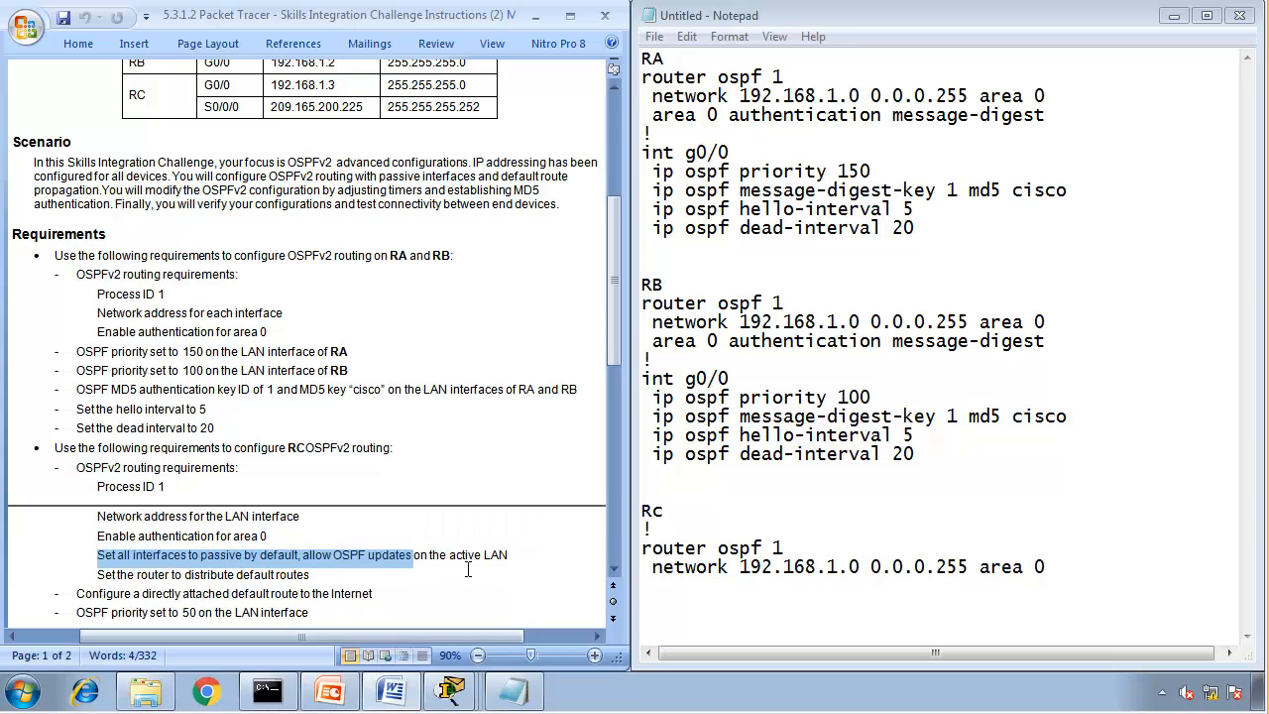
pyautogui.click(682, 597)
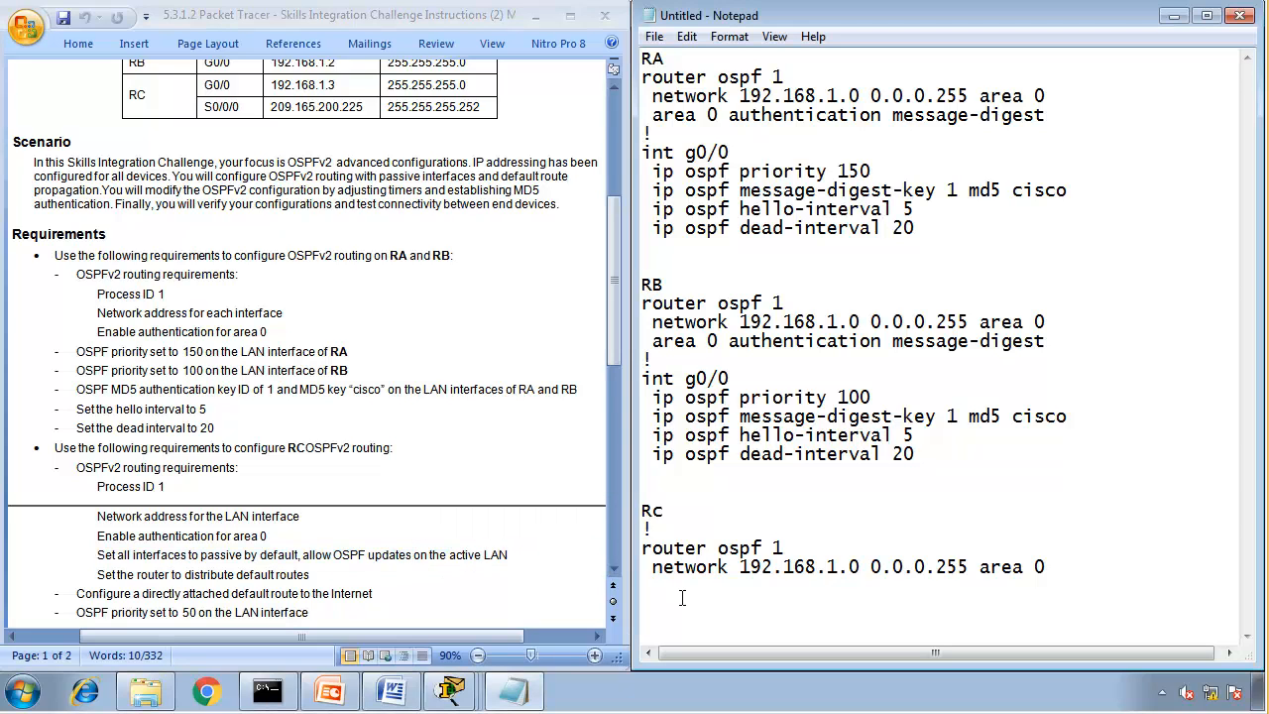
pyautogui.write('pas')
pyautogui.write('sive-intera')
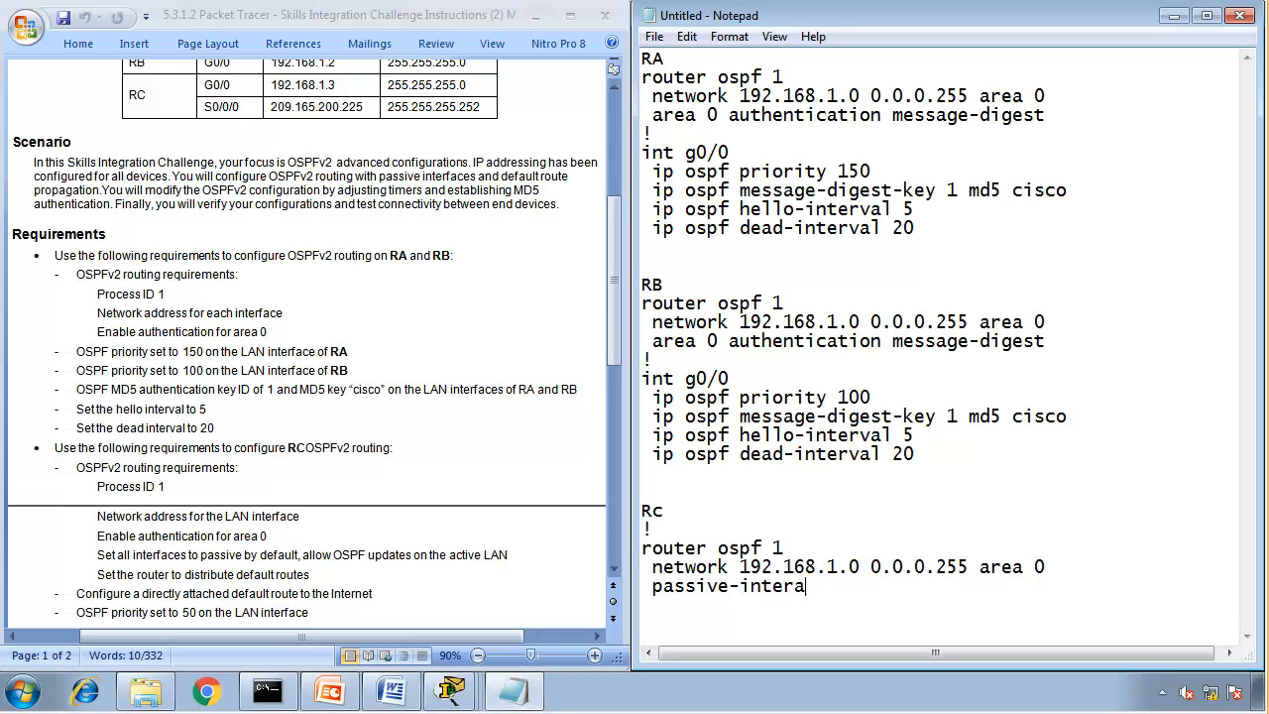
pyautogui.write('c')
pyautogui.press('BackSpace')
pyautogui.press('BackSpace')
pyautogui.write('face ')
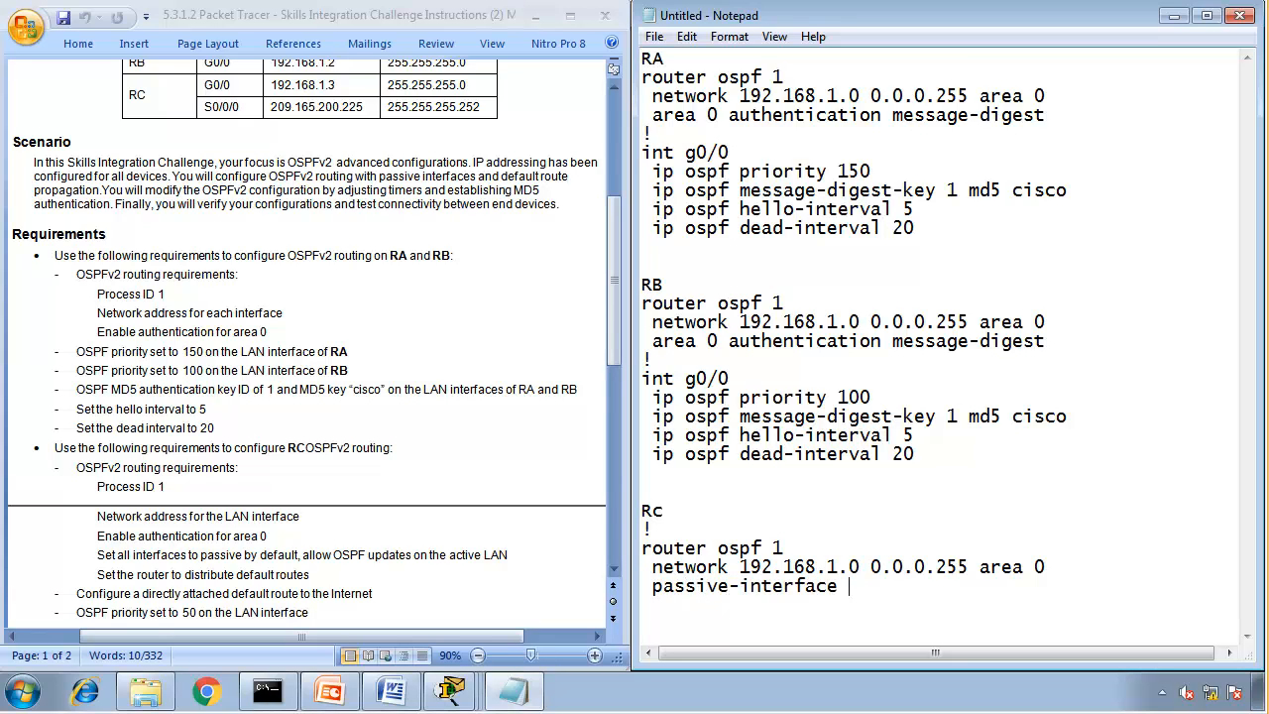
pyautogui.write('default ')
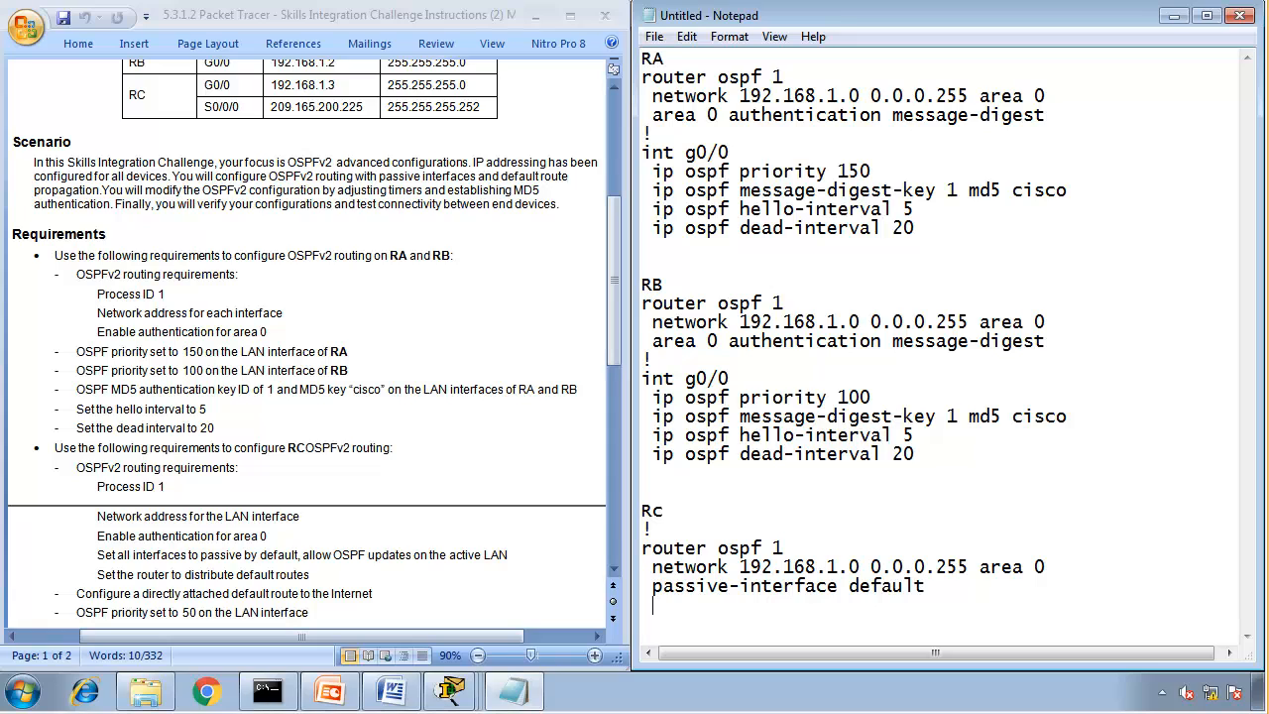
pyautogui.write(' no passive')
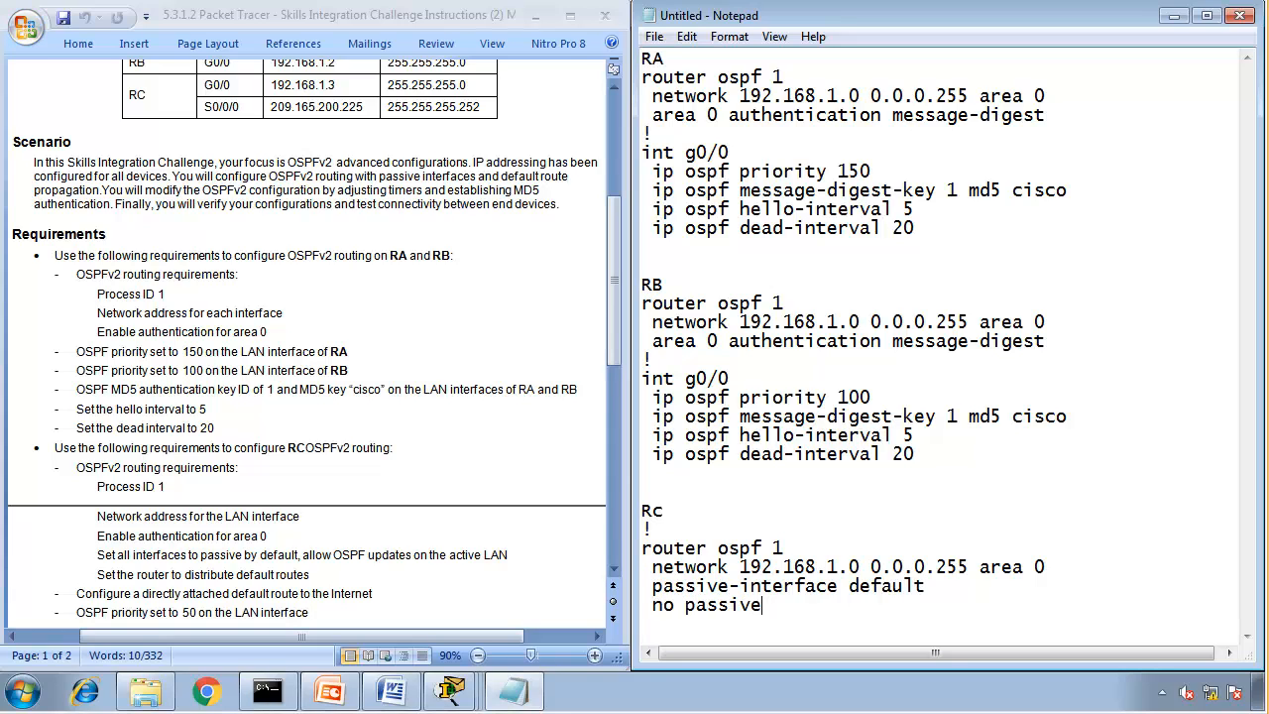
pyautogui.write('-interface ')
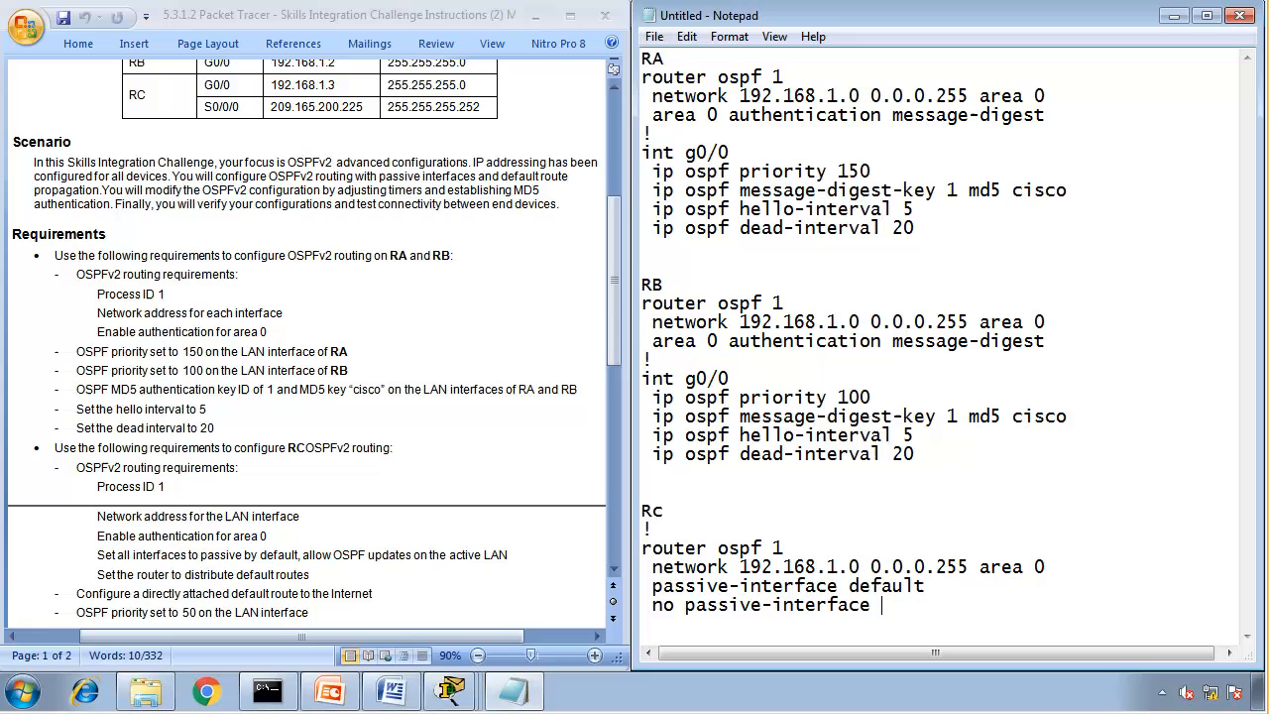
pyautogui.write('g0/0')
pyautogui.write('a')
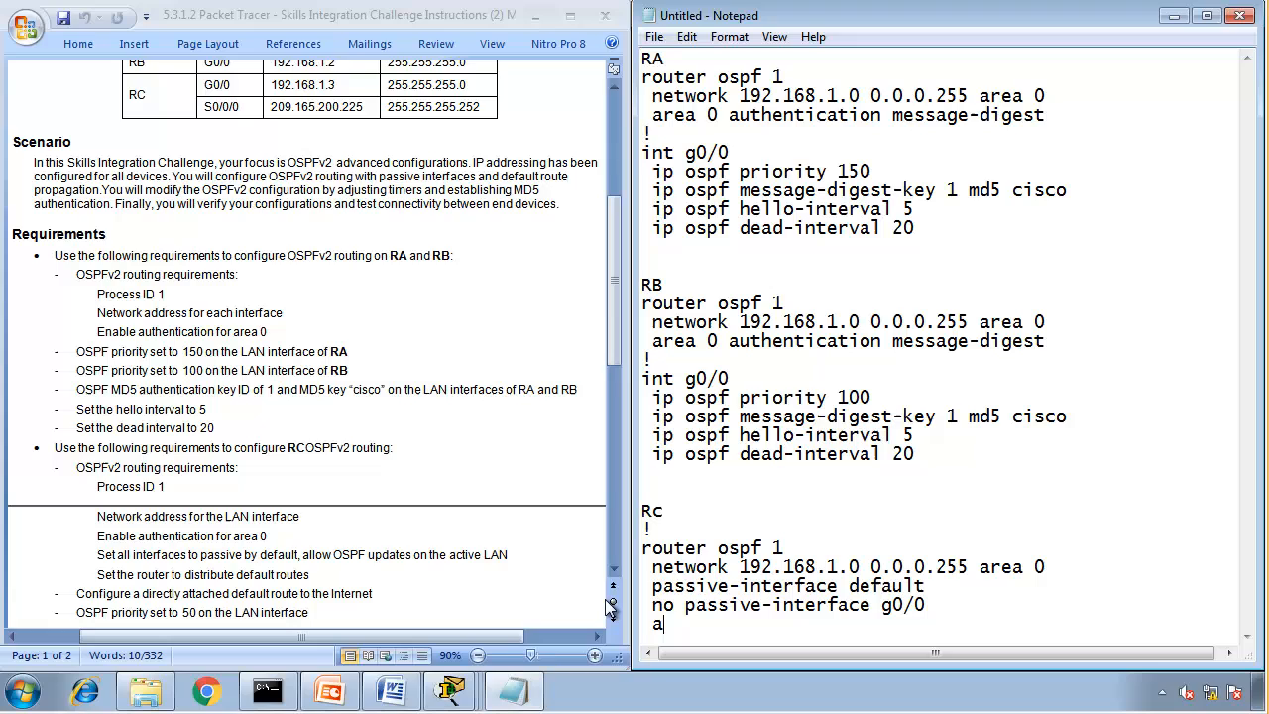
pyautogui.write('rea ')
pyautogui.write('0 authe')
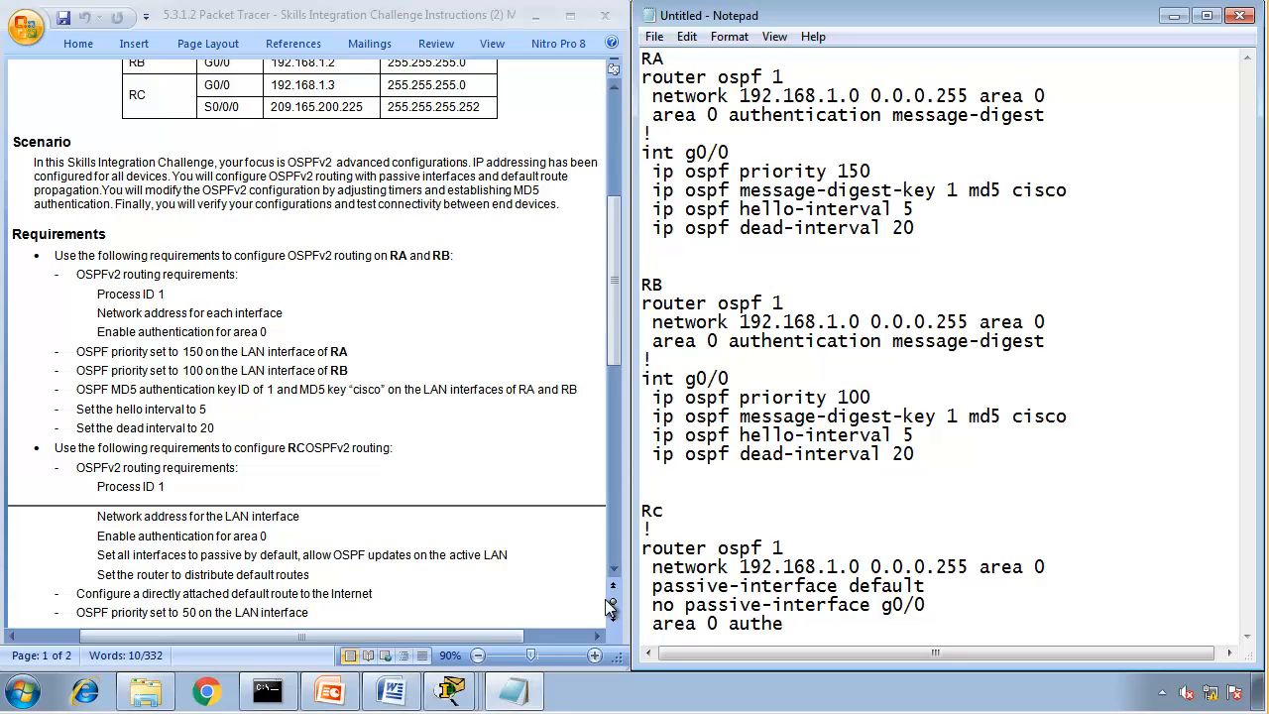
pyautogui.write('nticati')
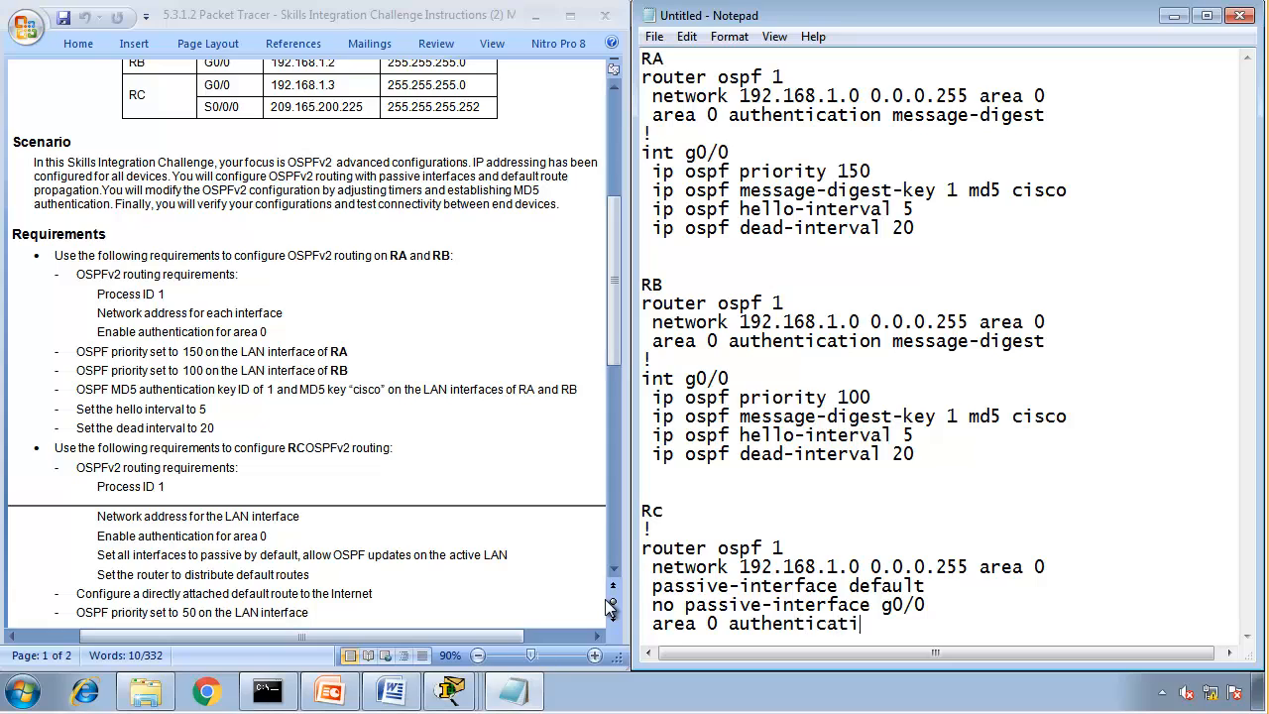
pyautogui.write('on messa')
pyautogui.write('ge-digest')
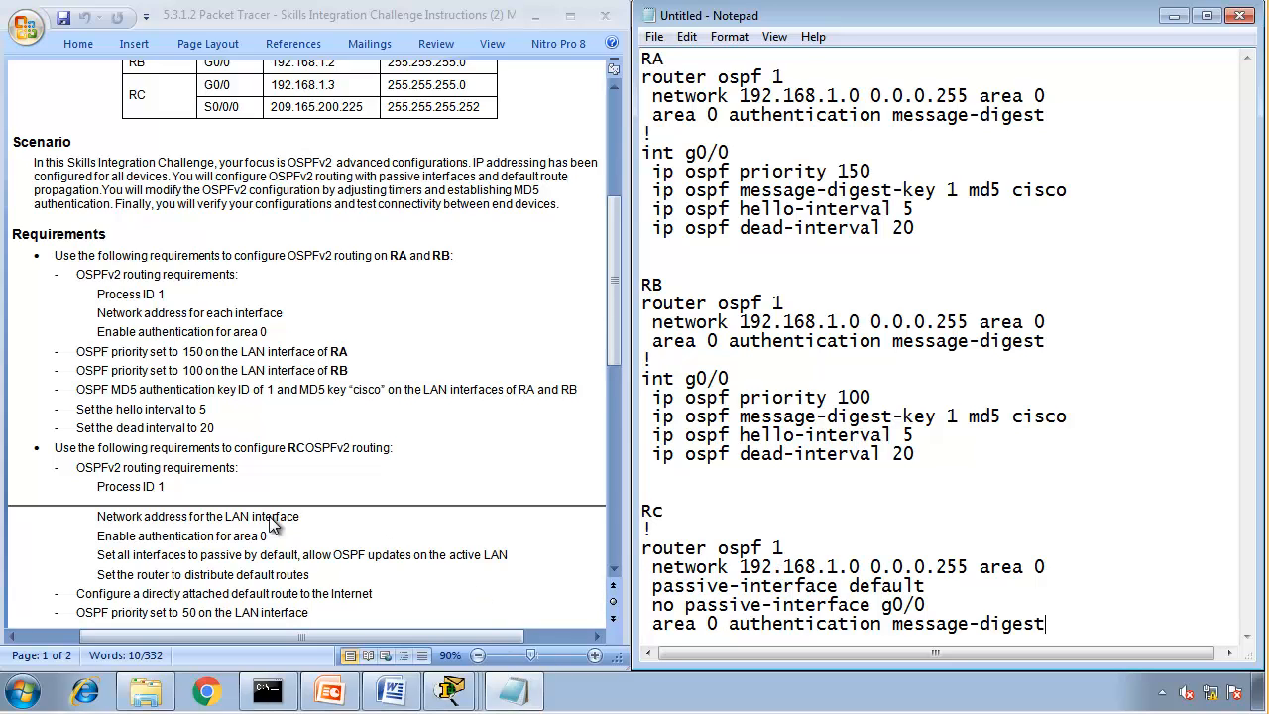
pyautogui.moveTo(98, 554); pyautogui.dragTo(413, 554)
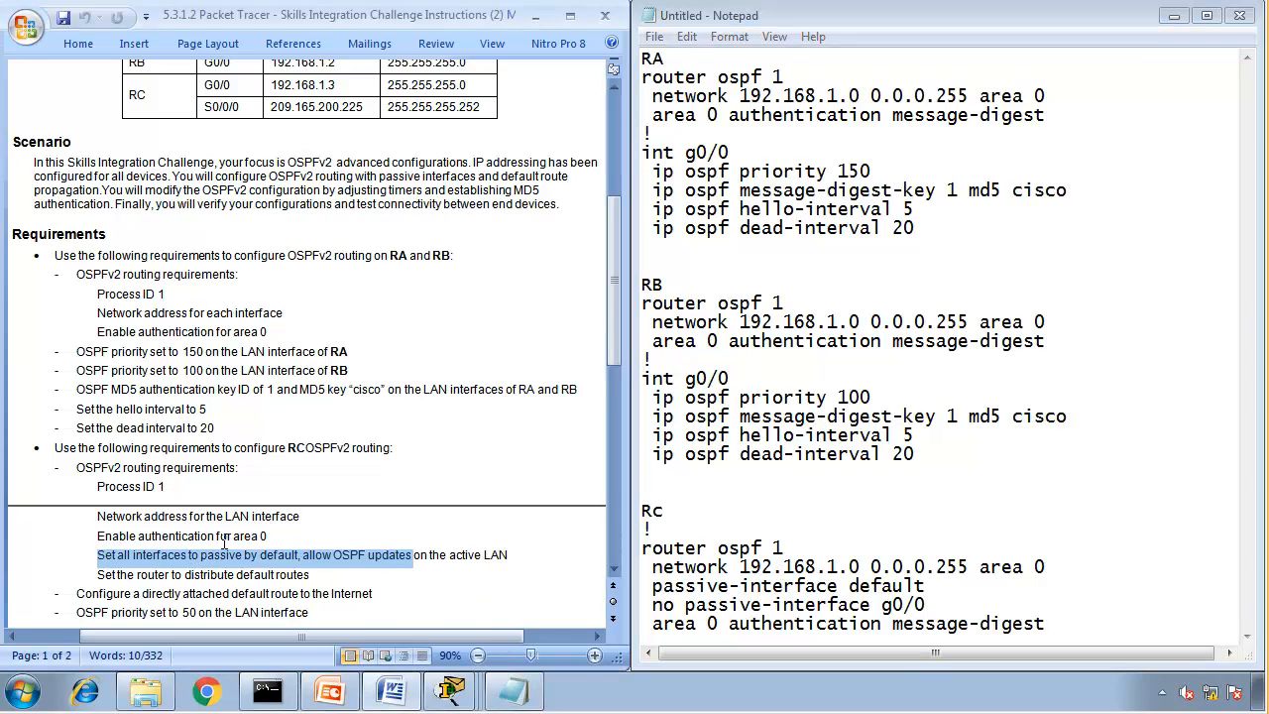
pyautogui.moveTo(97, 515); pyautogui.dragTo(504, 566)
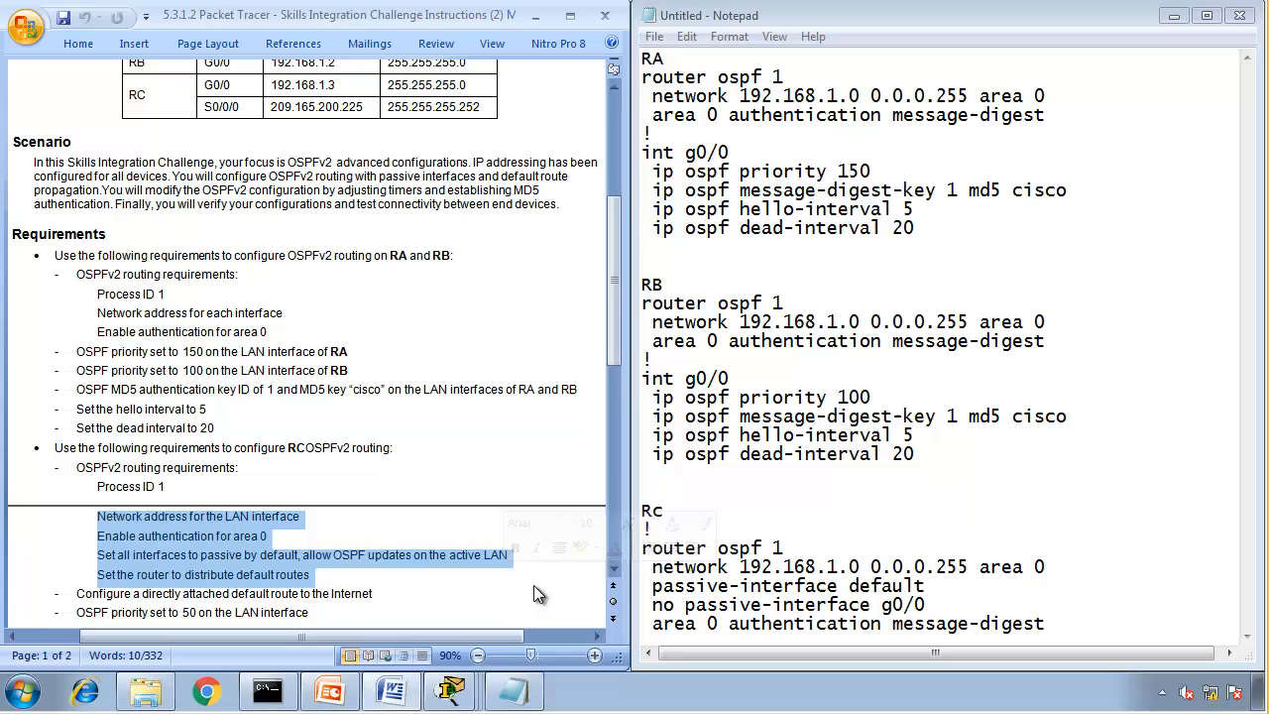
# - Append default-information originate, ! and ip route 0.0.0.0 0.0.0.0 s0/0/0 to Rc's block
pyautogui.click(796, 603)
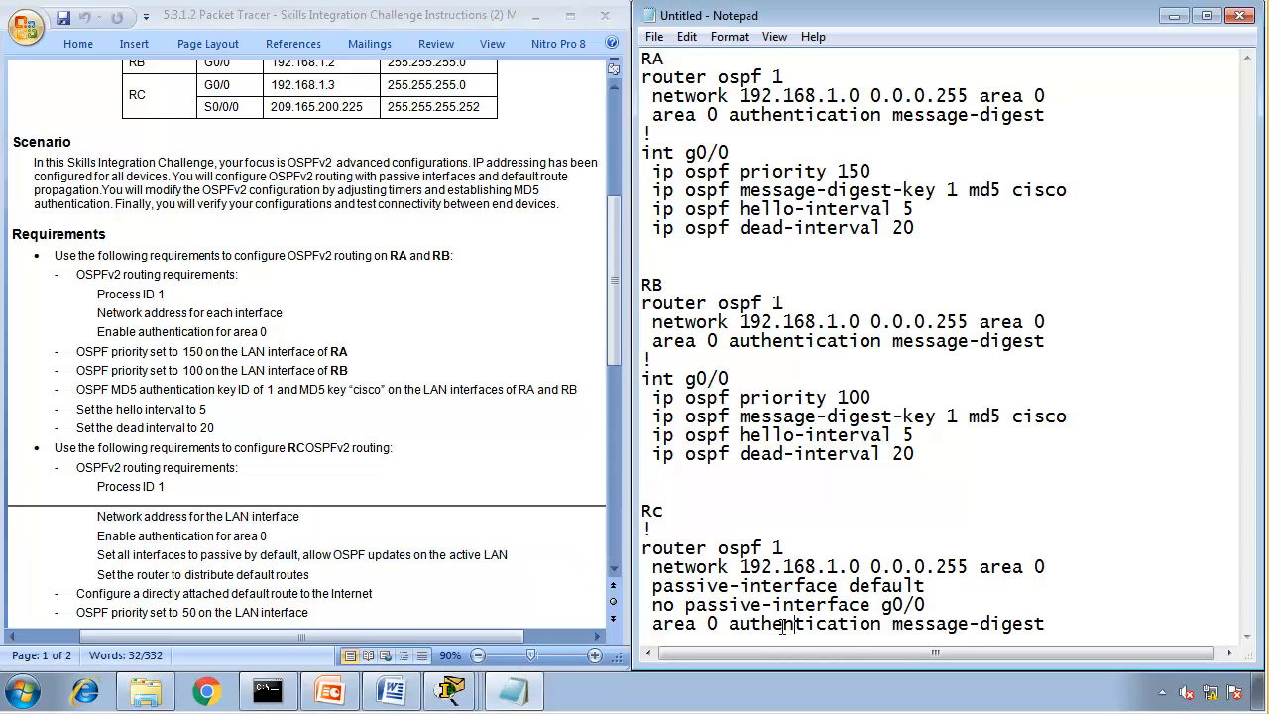
pyautogui.press('Return')
pyautogui.write('default-in')
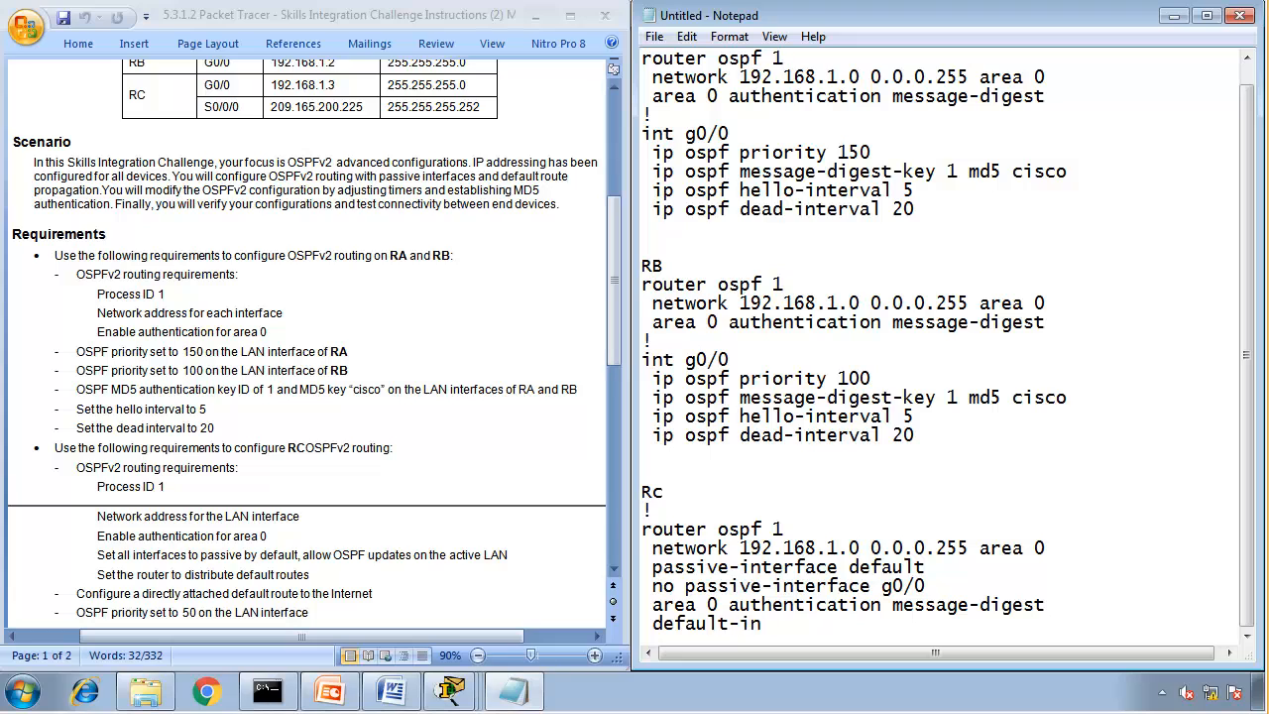
pyautogui.write('formation or')
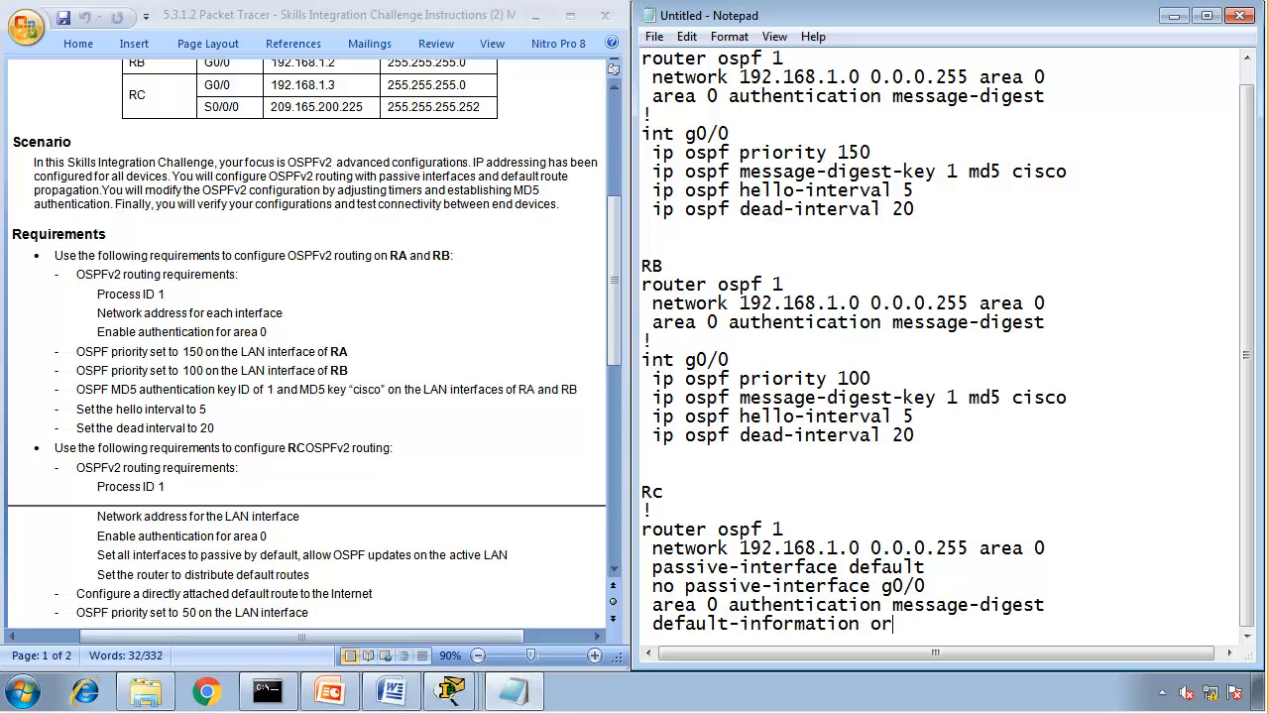
pyautogui.write('iginate')
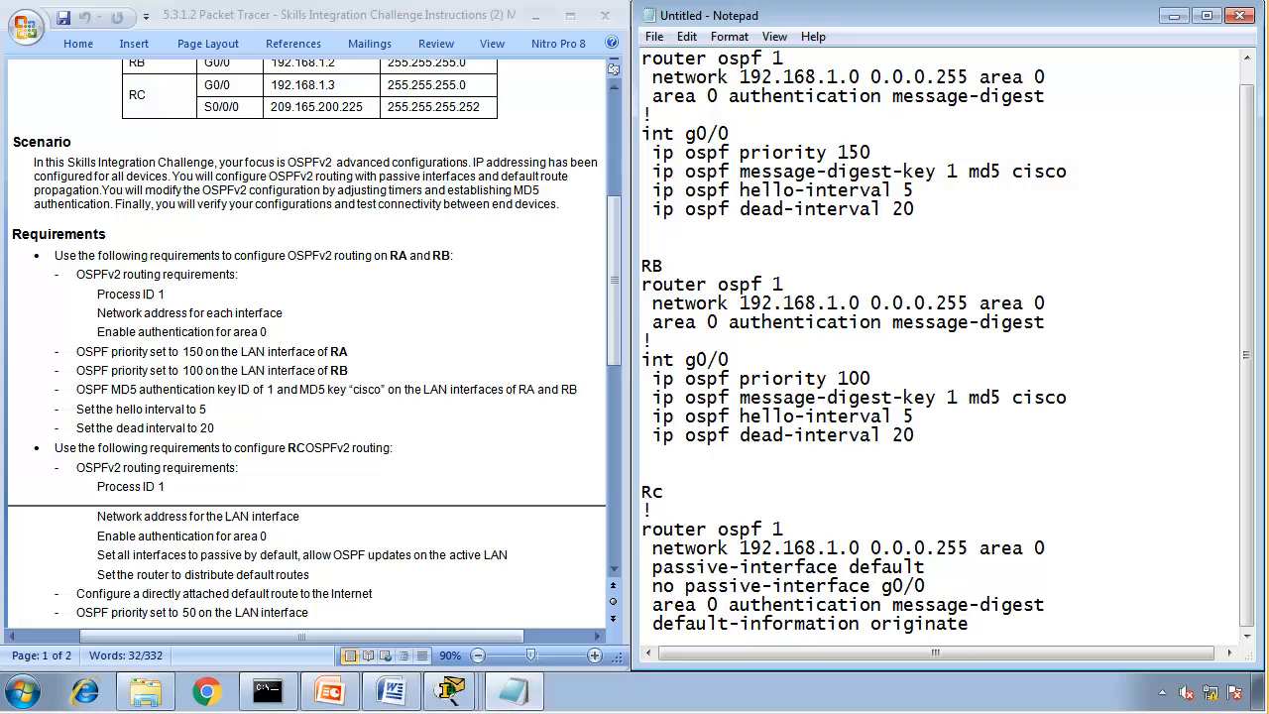
pyautogui.press('Return')
pyautogui.write('!')
pyautogui.press('Return')
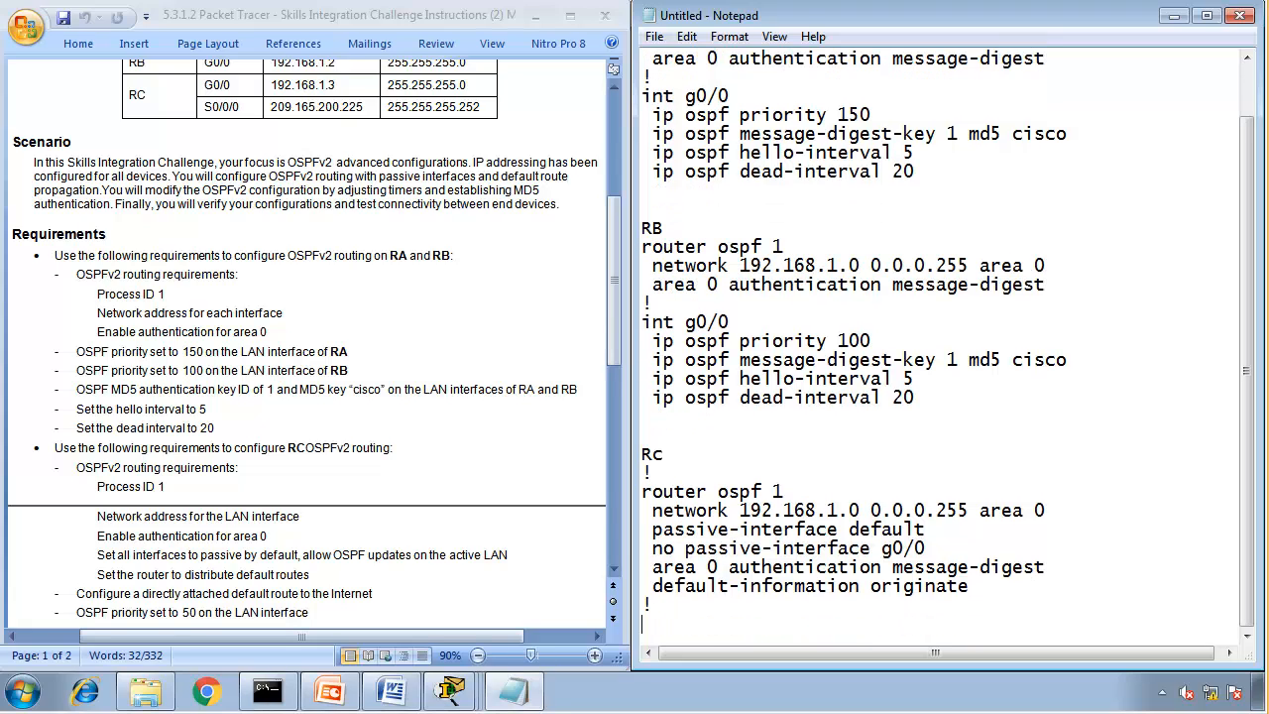
pyautogui.write('p r')
pyautogui.write('oute ')
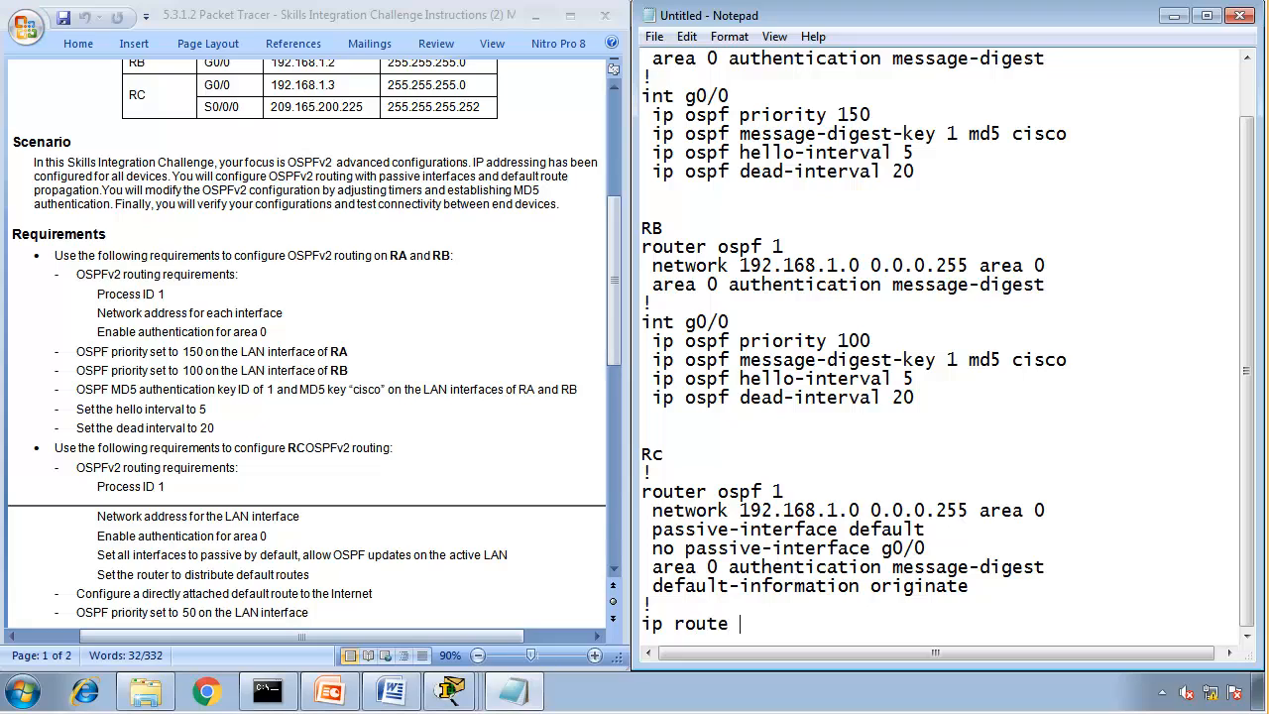
pyautogui.write('0.0.0.0 0.0.')
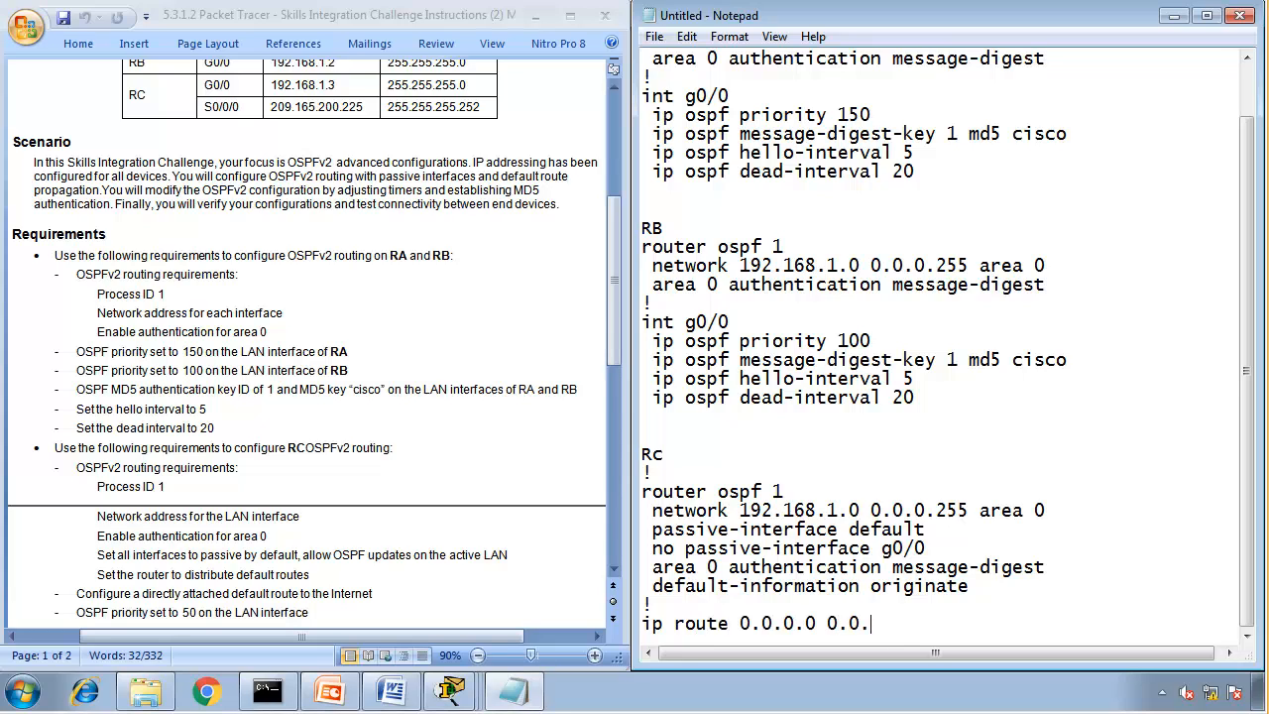
pyautogui.write('0.0')
pyautogui.write(' s')
pyautogui.write('0.0.0.')
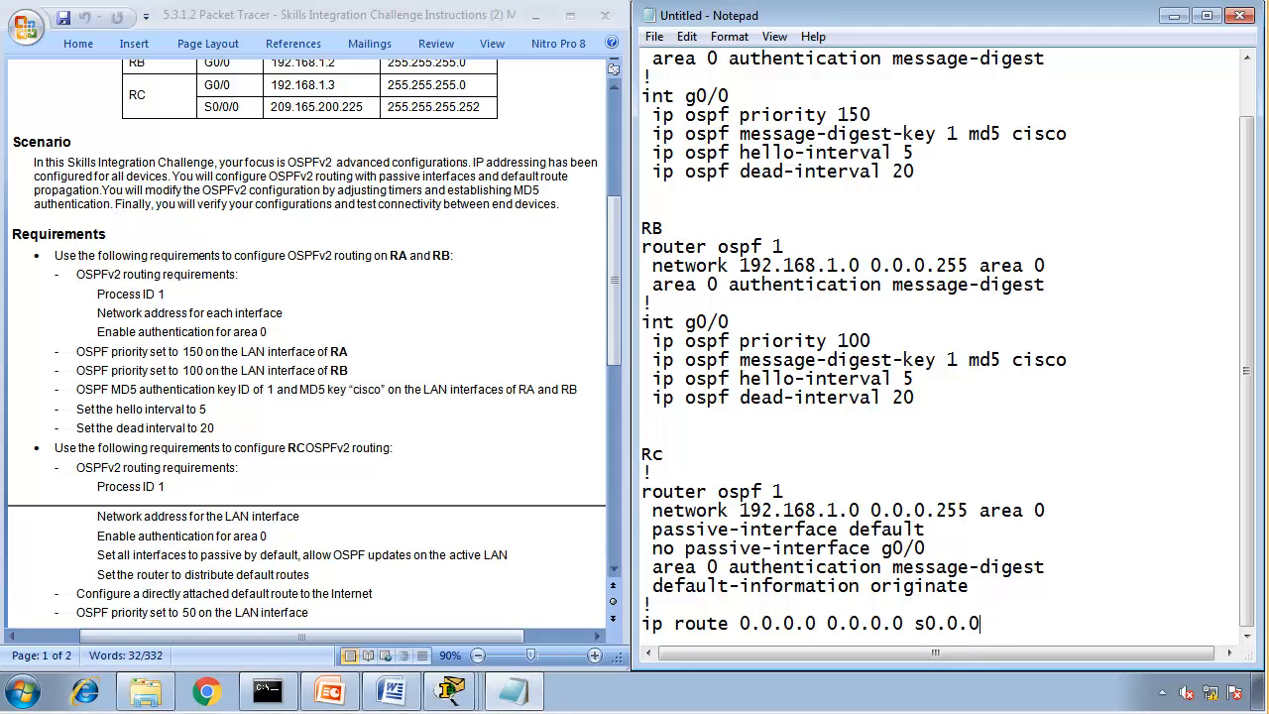
pyautogui.press('BackSpace')
pyautogui.press('BackSpace')
pyautogui.press('BackSpace')
pyautogui.write('/0/0/0')
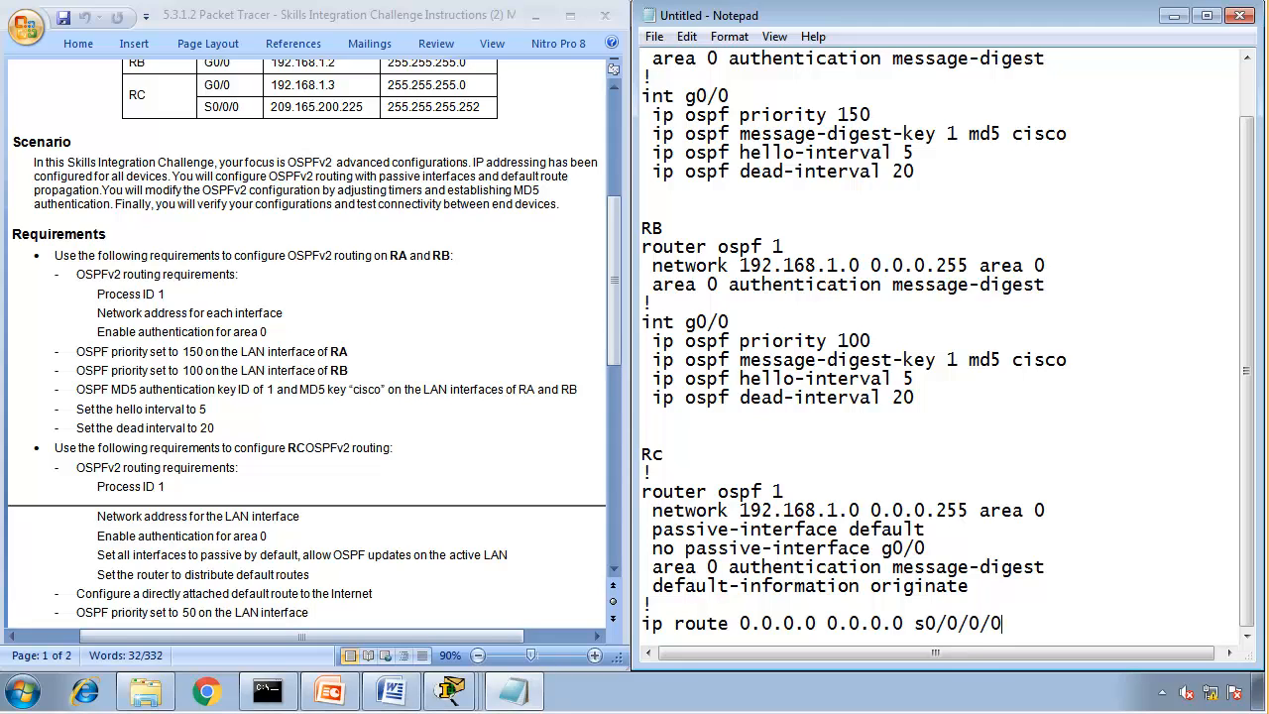
pyautogui.press('BackSpace')
pyautogui.press('BackSpace')
pyautogui.press('Return')
# - Cut the ! and ip route lines and paste them above router ospf 1, removing the duplicate separator
pyautogui.hotkey('shift', 'Up')
pyautogui.hotkey('shift', 'Up')
pyautogui.hotkey('ctrl', 'c')
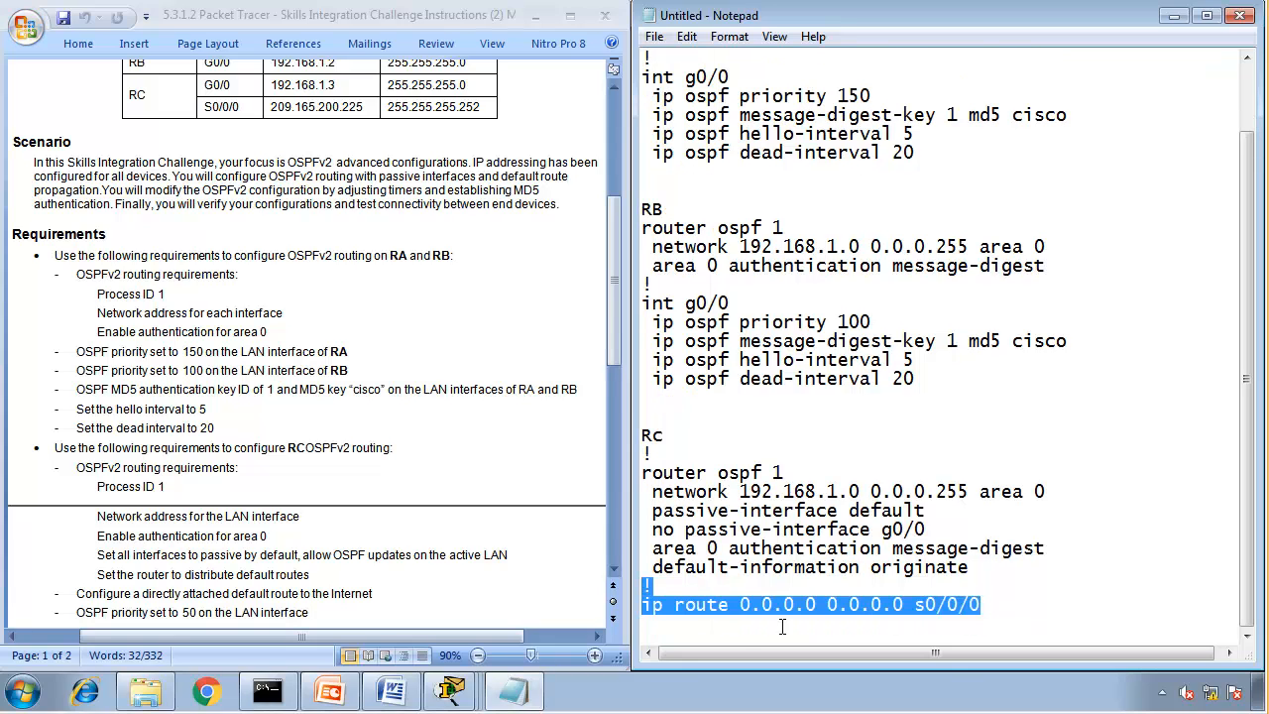
pyautogui.press('Up')
pyautogui.hotkey('ctrl', 'v')
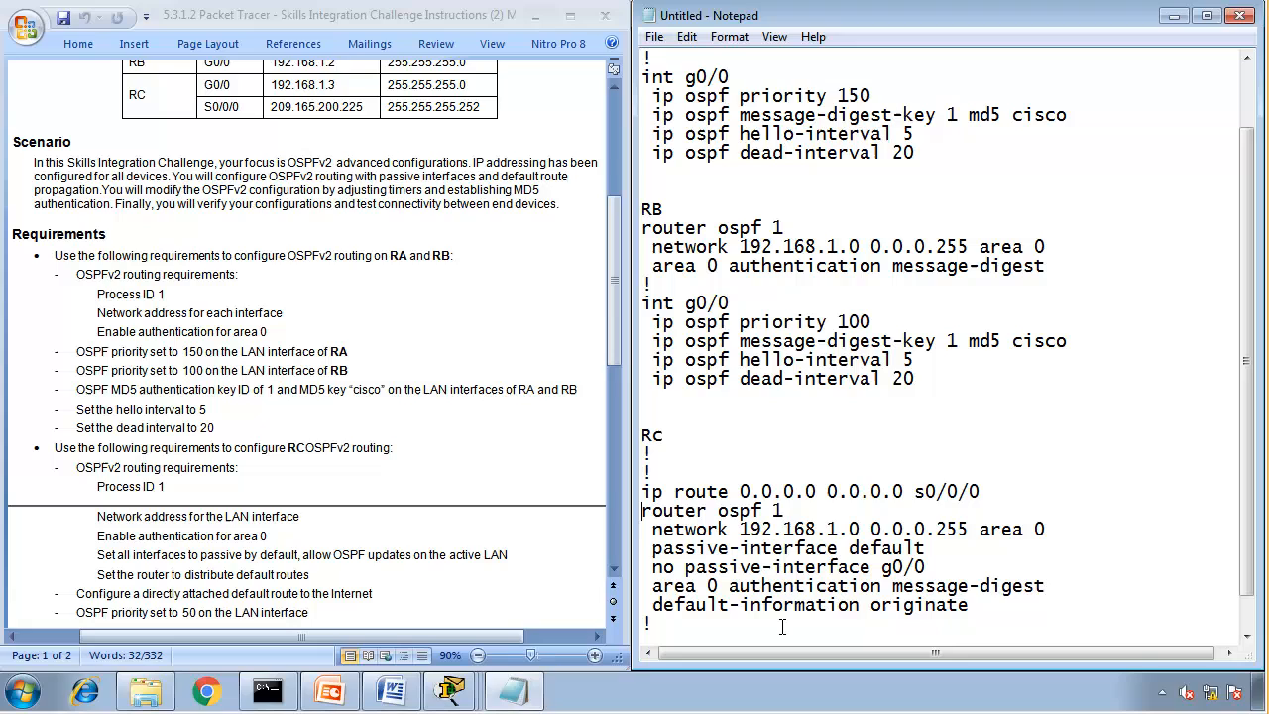
pyautogui.write('!')
pyautogui.press('Return')
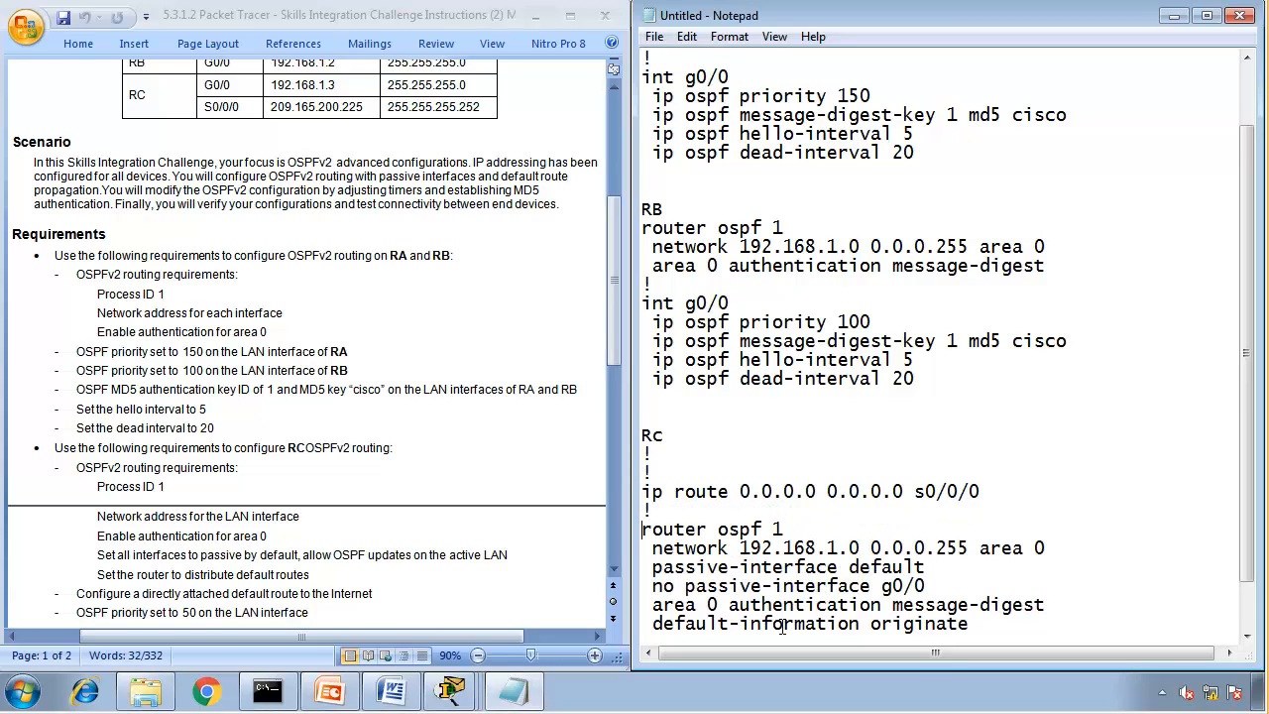
pyautogui.press('BackSpace')
pyautogui.press('BackSpace')
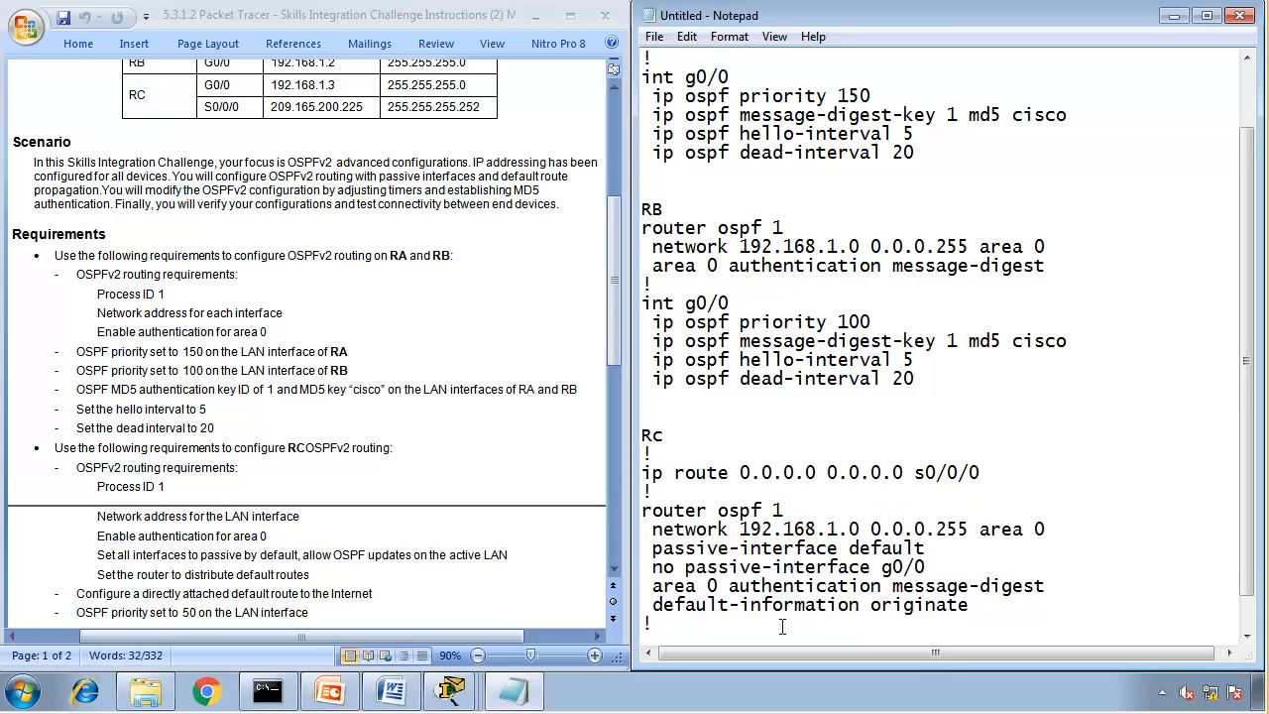
# - Mark the default route and OSPF priority 50 requirements in Word and select RB's interface priority lines to copy
pyautogui.click(81, 593)
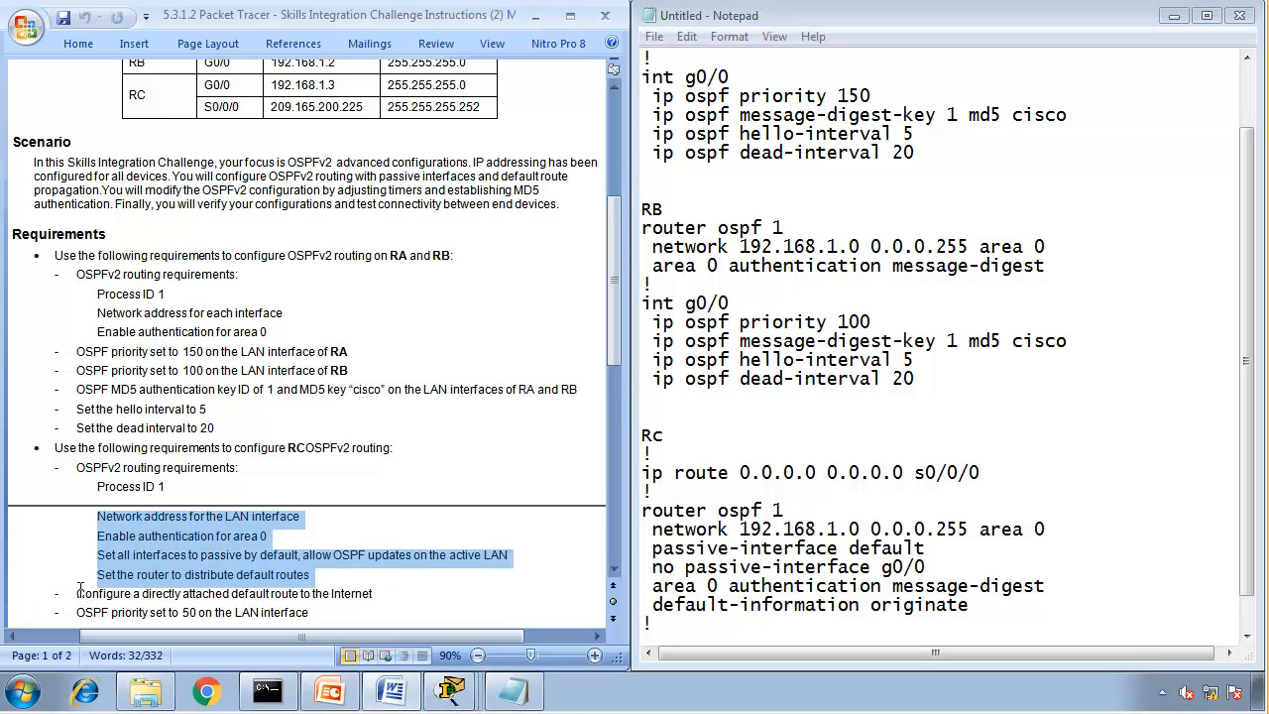
pyautogui.moveTo(77, 592); pyautogui.dragTo(387, 592)
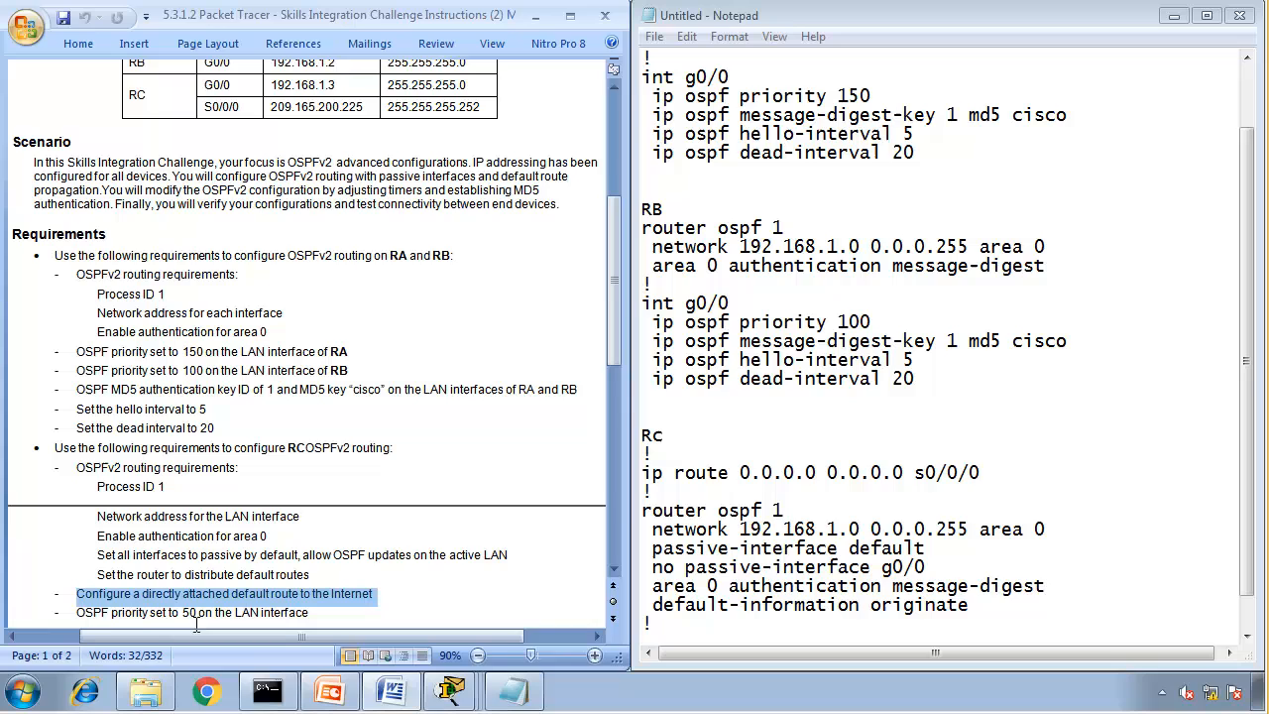
pyautogui.moveTo(77, 613); pyautogui.dragTo(334, 614)
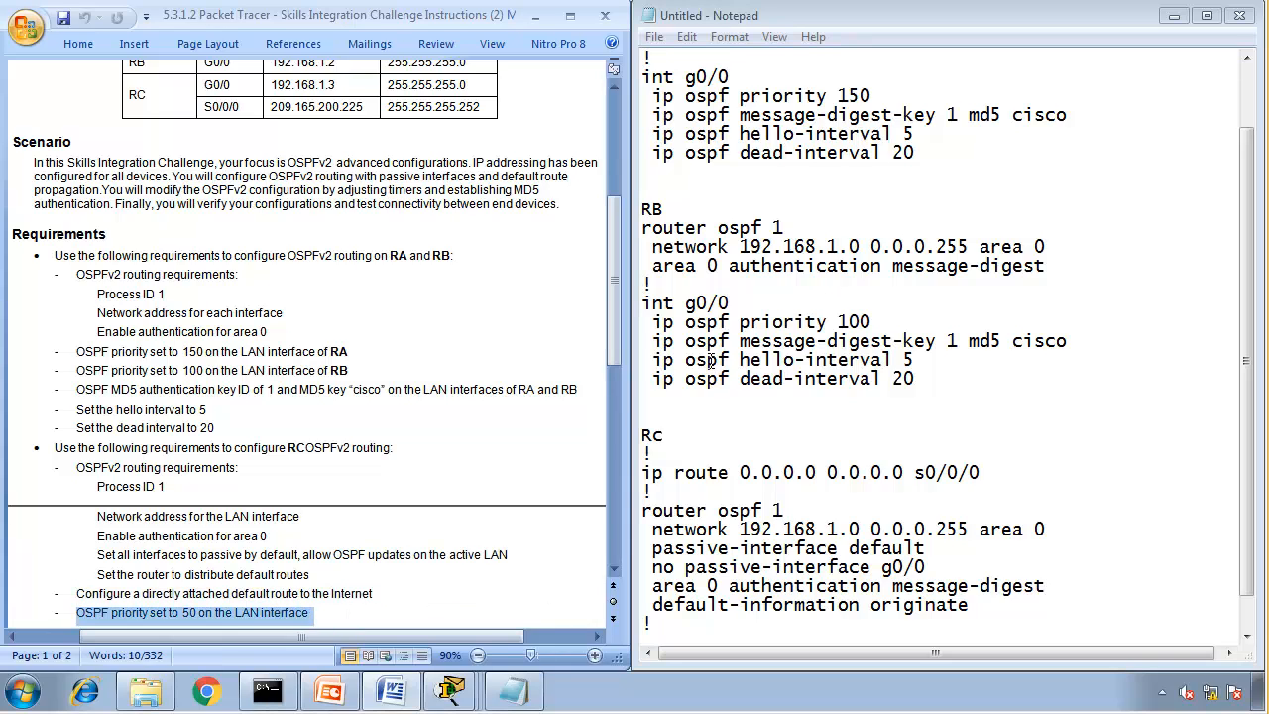
pyautogui.moveTo(871, 322)
pyautogui.mouseDown()
pyautogui.moveTo(642, 322)
pyautogui.moveTo(644, 288)
pyautogui.mouseUp()
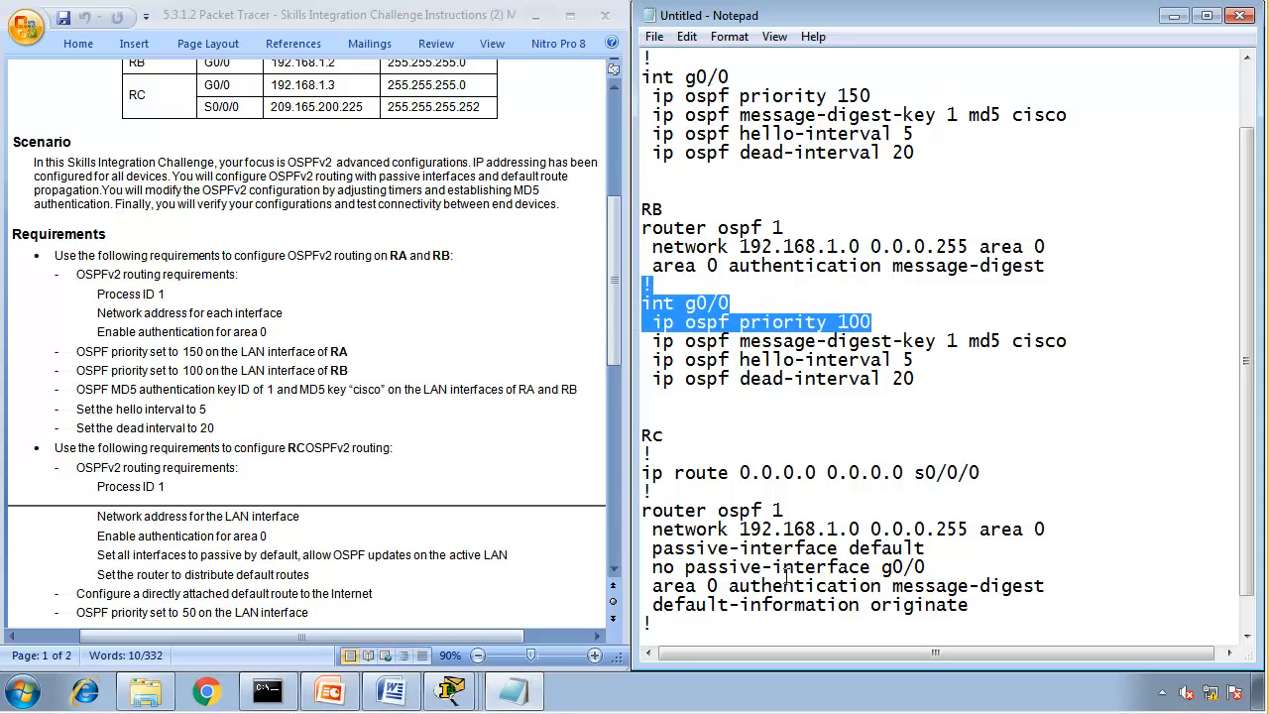
# - Paste the int g0/0 priority 100 block under RC's notes and check the RC requirements
pyautogui.click(757, 620)
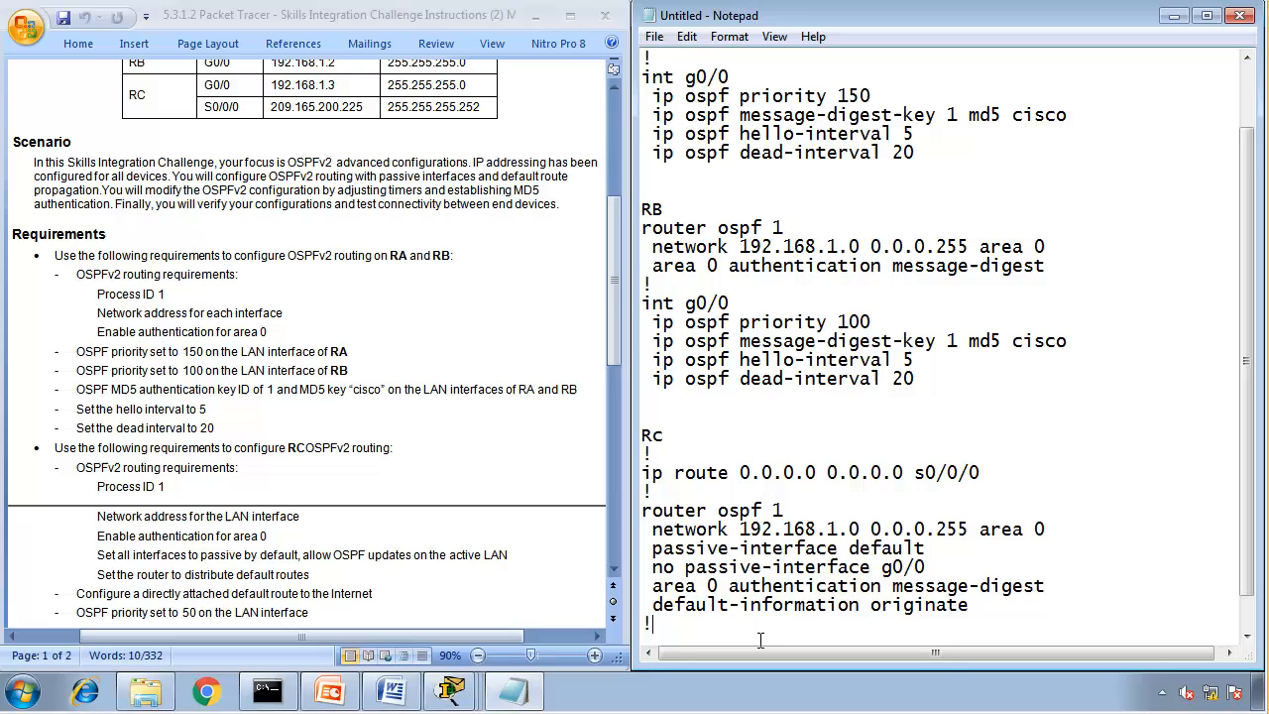
pyautogui.write('! int g0/0  ip ospf priority 100')
pyautogui.moveTo(309, 613); pyautogui.dragTo(78, 613)
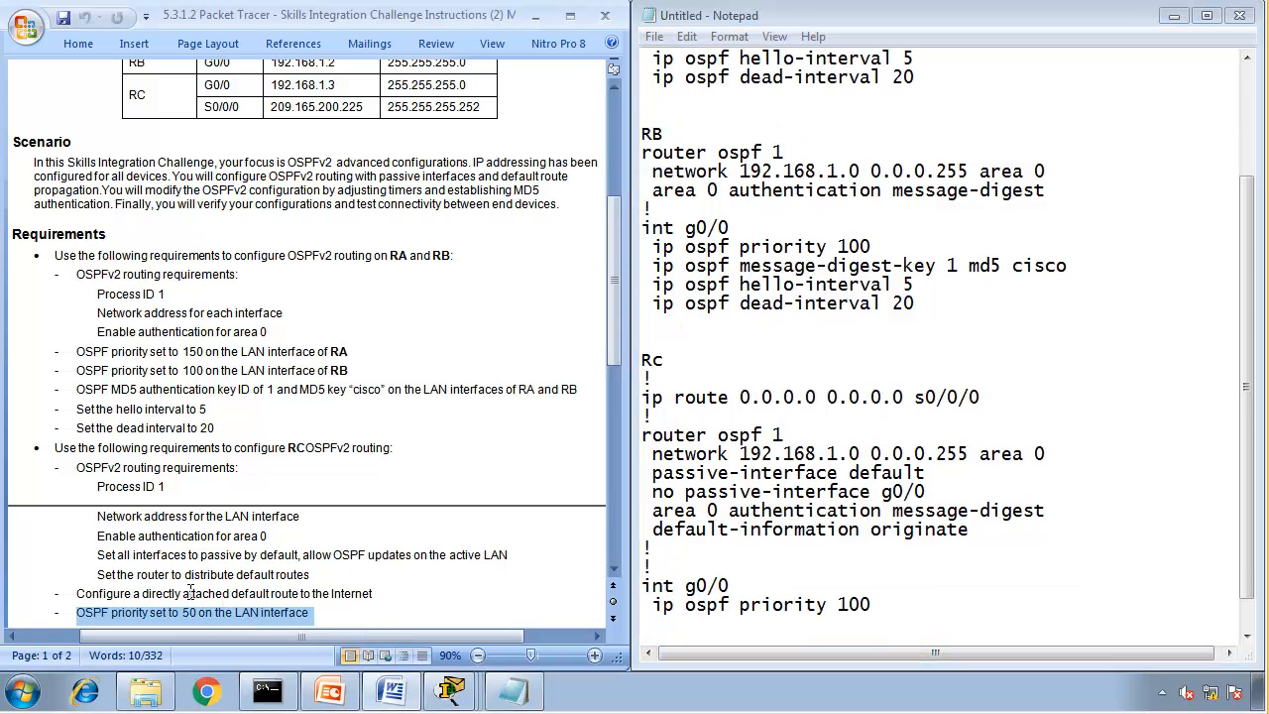
pyautogui.scroll(-2, 191, 593)
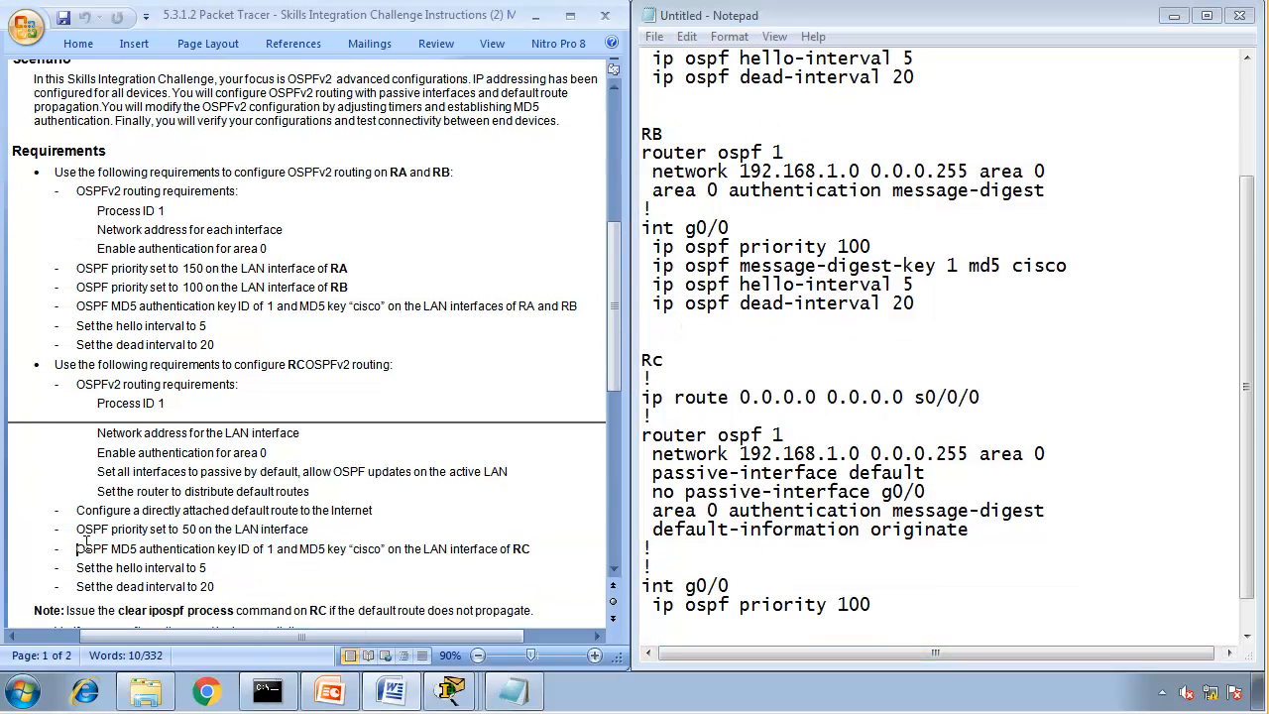
pyautogui.moveTo(77, 548); pyautogui.dragTo(525, 551)
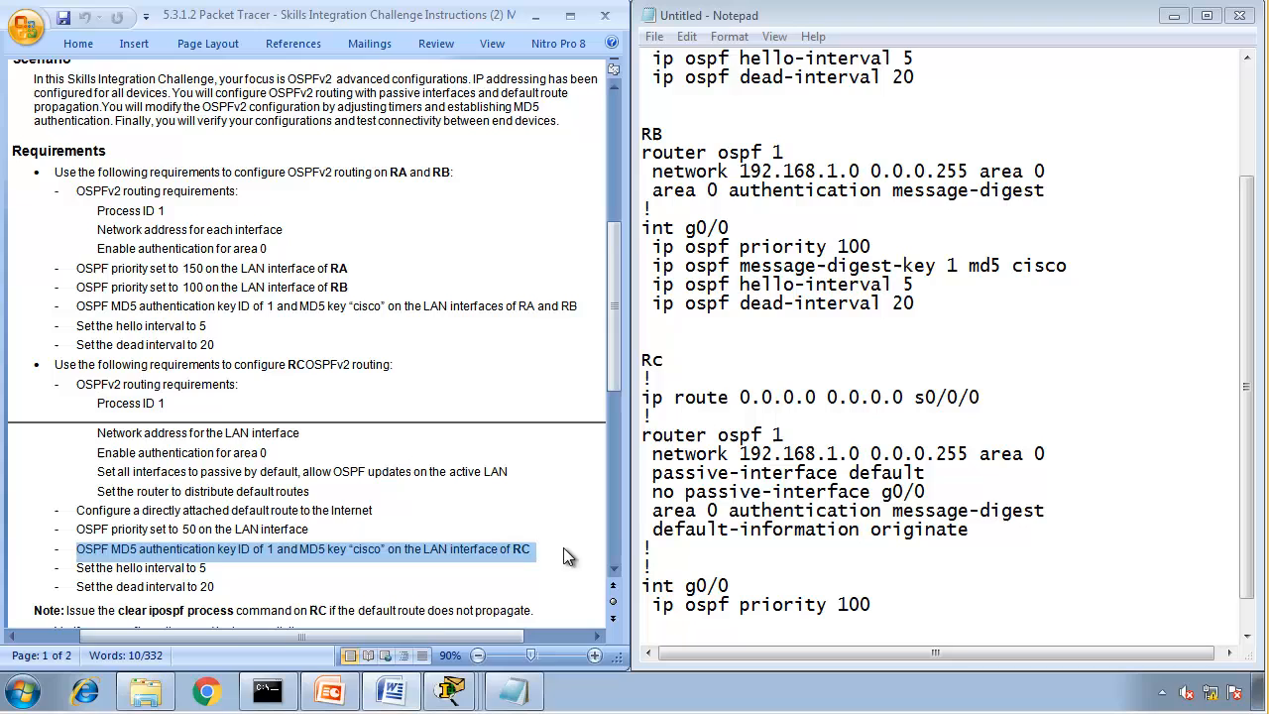
pyautogui.click(735, 361)
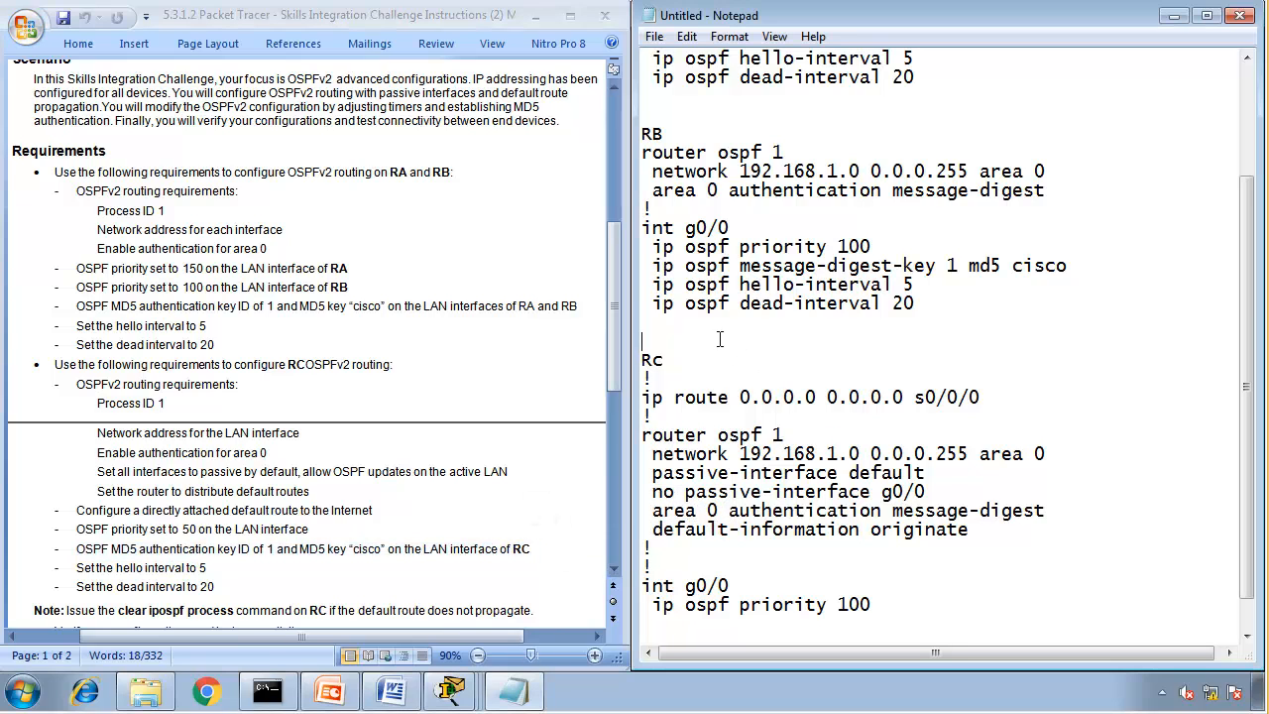
pyautogui.moveTo(916, 304); pyautogui.dragTo(651, 266)
pyautogui.hotkey('ctrl', 'c')
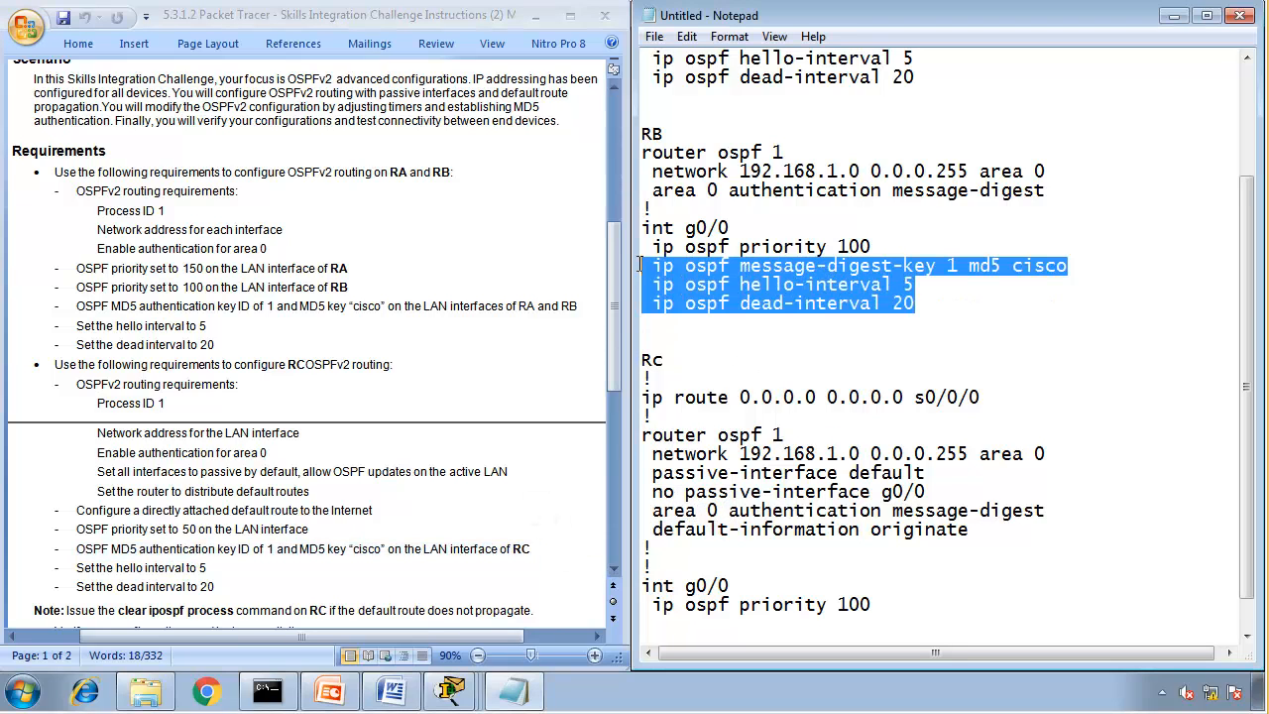
pyautogui.click(720, 622)
pyautogui.hotkey('ctrl', 'v')
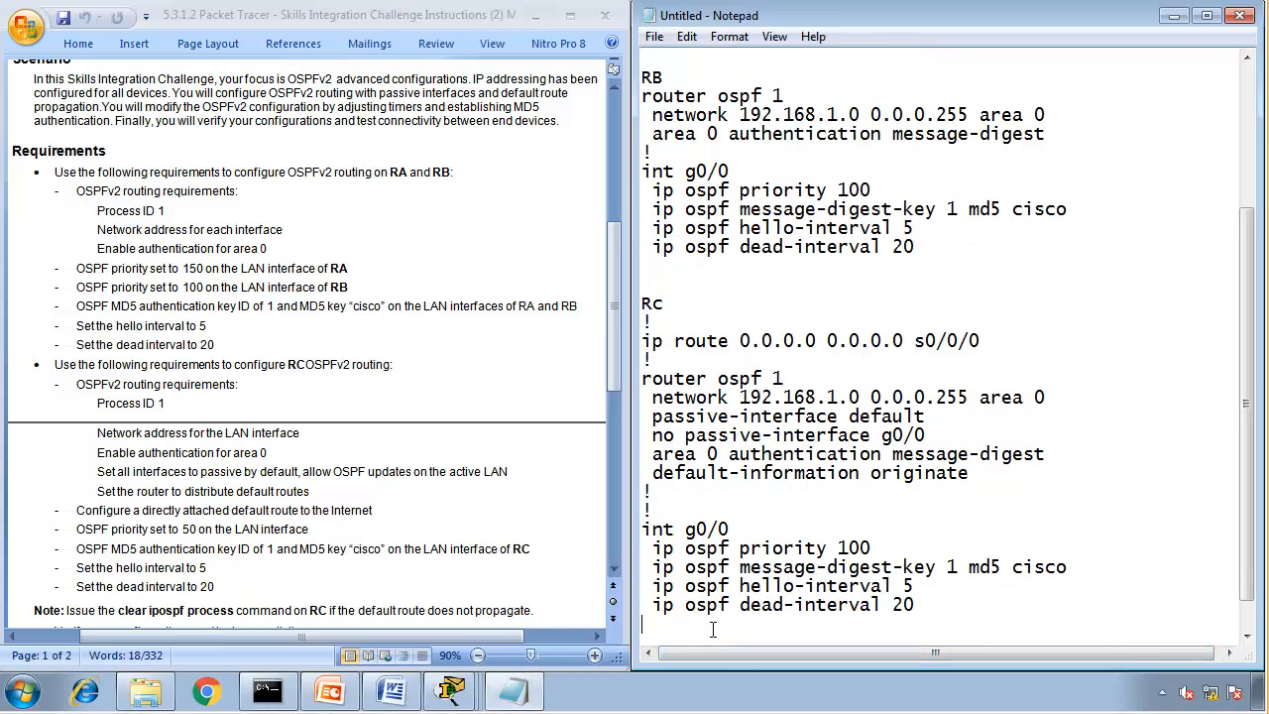
pyautogui.tripleClick(297, 548)
pyautogui.scroll(-1, 297, 555)
pyautogui.scroll(-2, 257, 581)
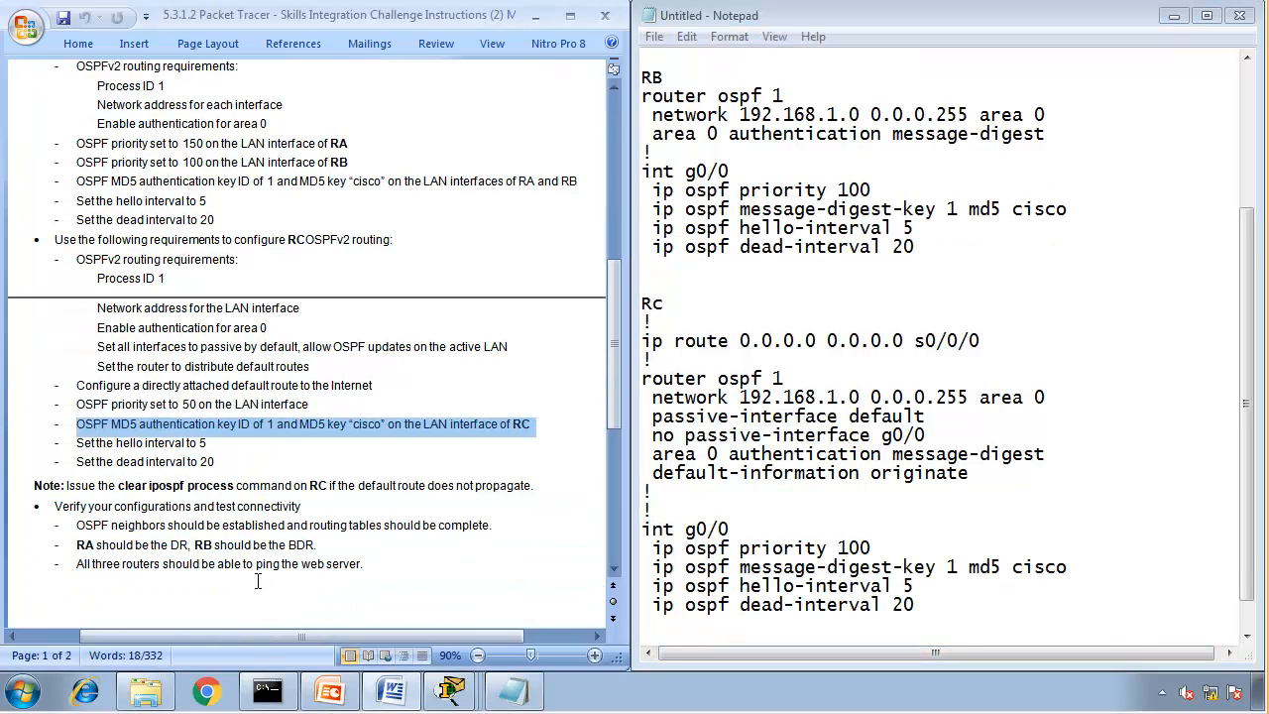
pyautogui.moveTo(98, 485); pyautogui.dragTo(531, 486)
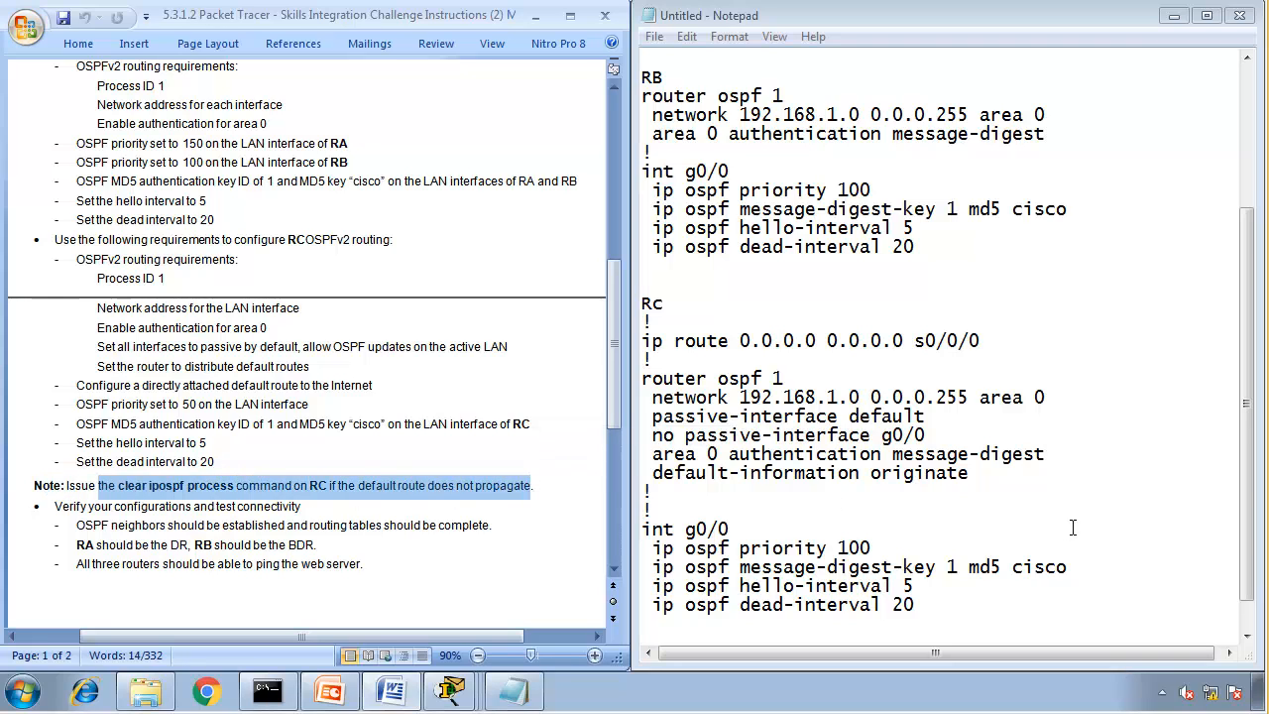
pyautogui.click(1039, 497)
pyautogui.scroll(4, 1030, 495)
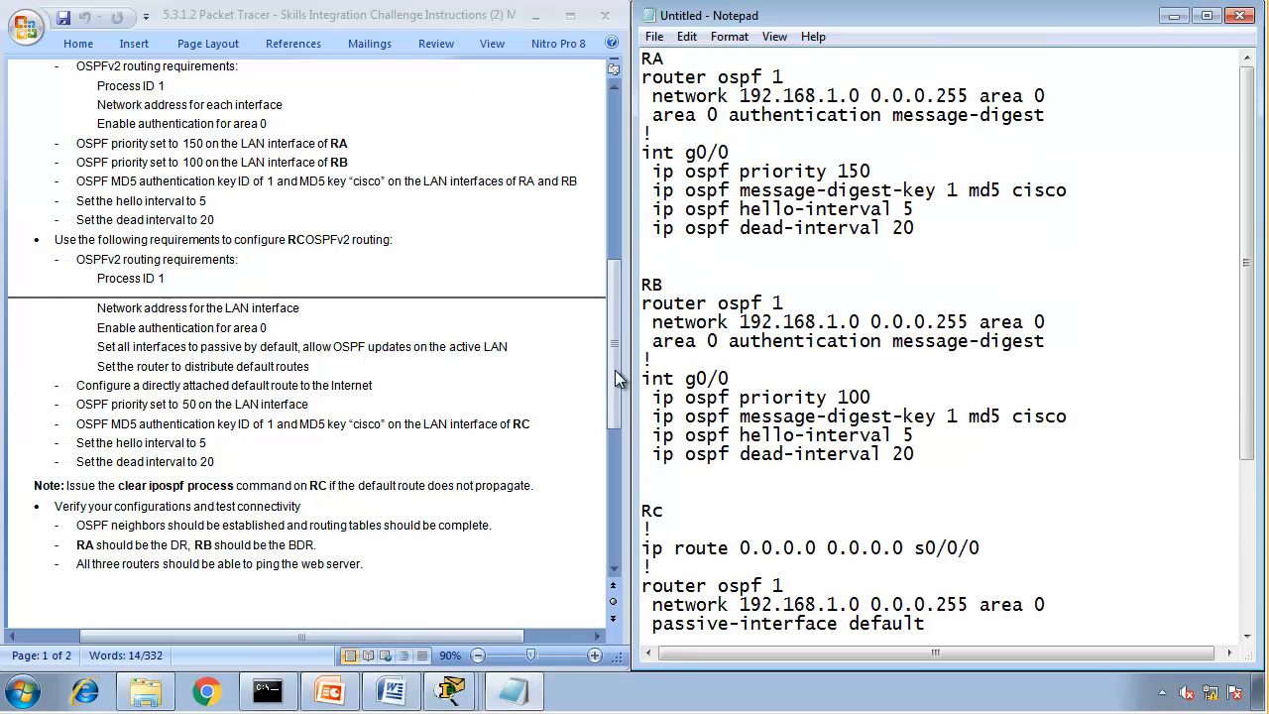
# - Copy RA's OSPF block from Notepad and bring up RA's command line
pyautogui.moveTo(917, 233); pyautogui.dragTo(642, 77)
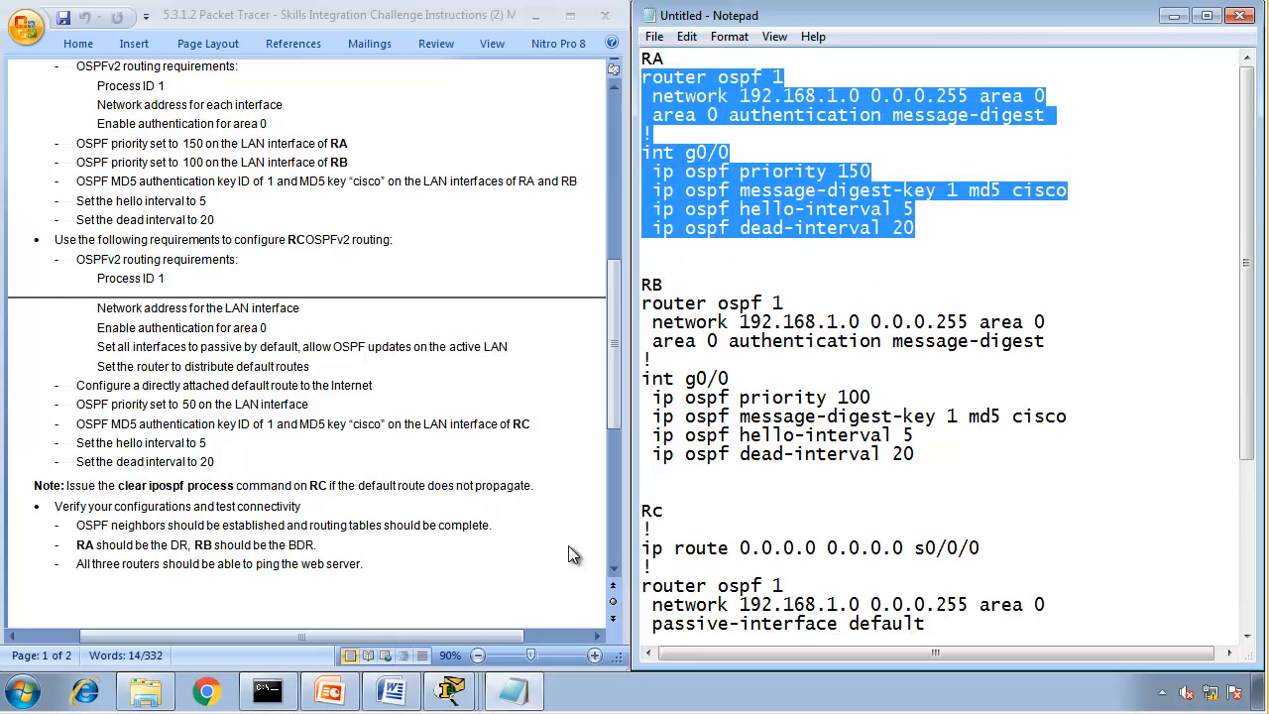
pyautogui.hotkey('ctrl', 'c')
pyautogui.click(451, 691)
pyautogui.click(376, 614)
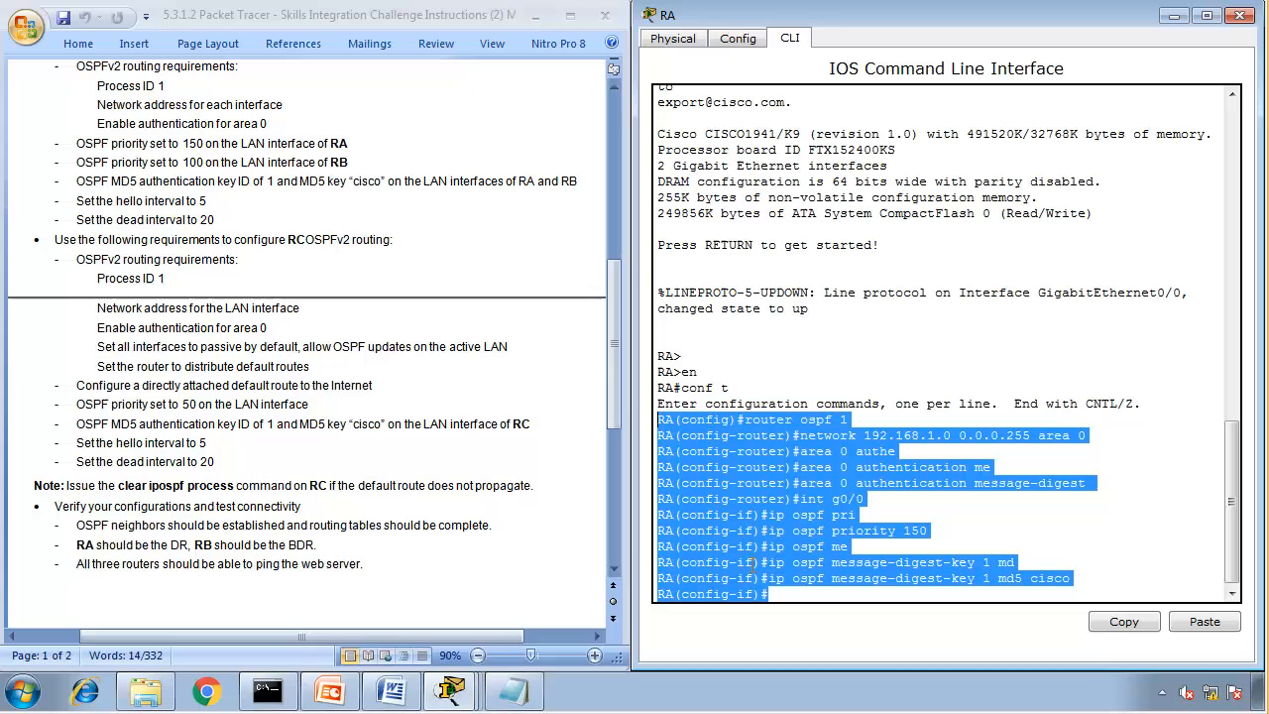
pyautogui.click(798, 545)
# - Paste RA's OSPF script into its CLI and return to the topology window
pyautogui.rightClick(863, 535)
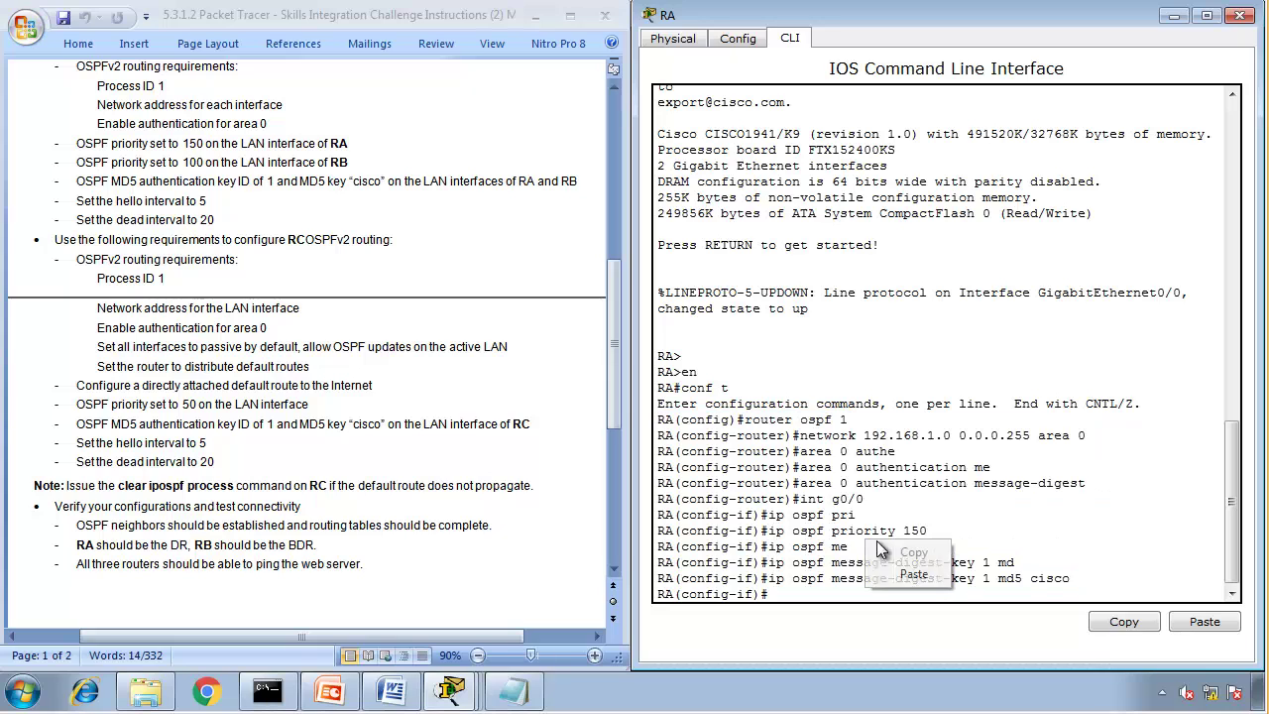
pyautogui.click(916, 575)
pyautogui.press('Return')
pyautogui.press('Return')
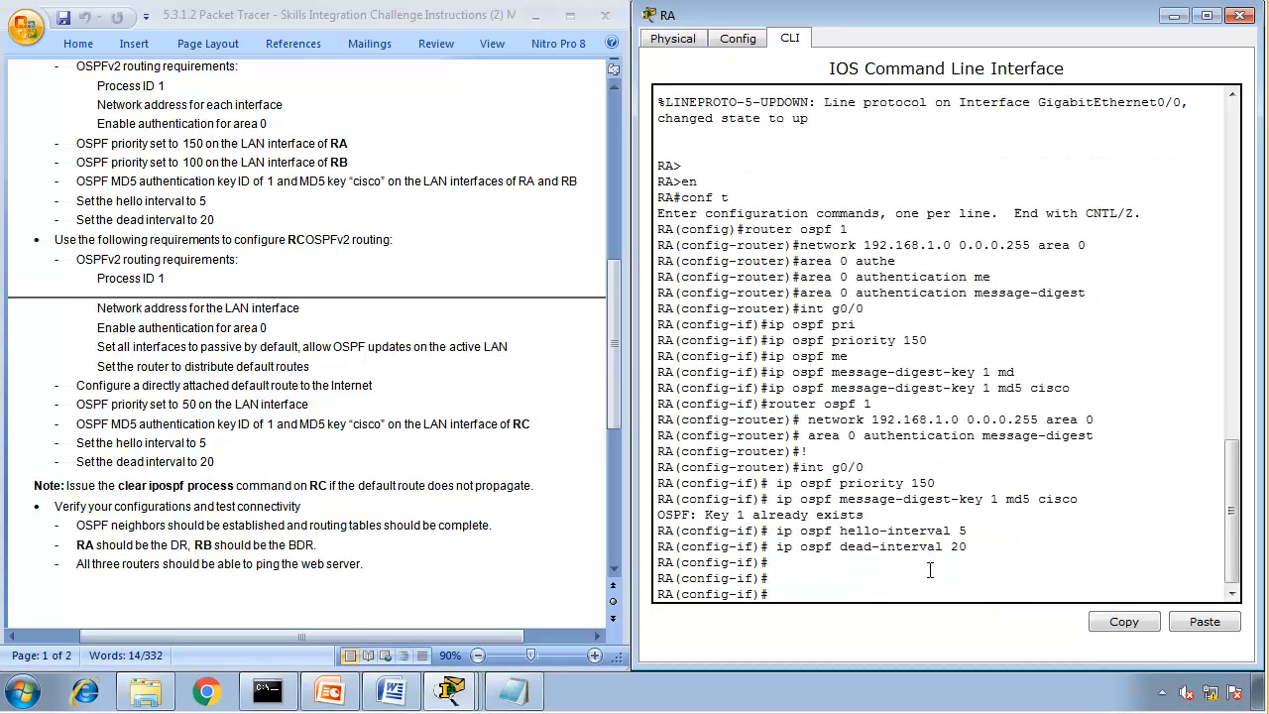
pyautogui.press('Return')
pyautogui.press('Return')
pyautogui.press('Return')
pyautogui.click(449, 691)
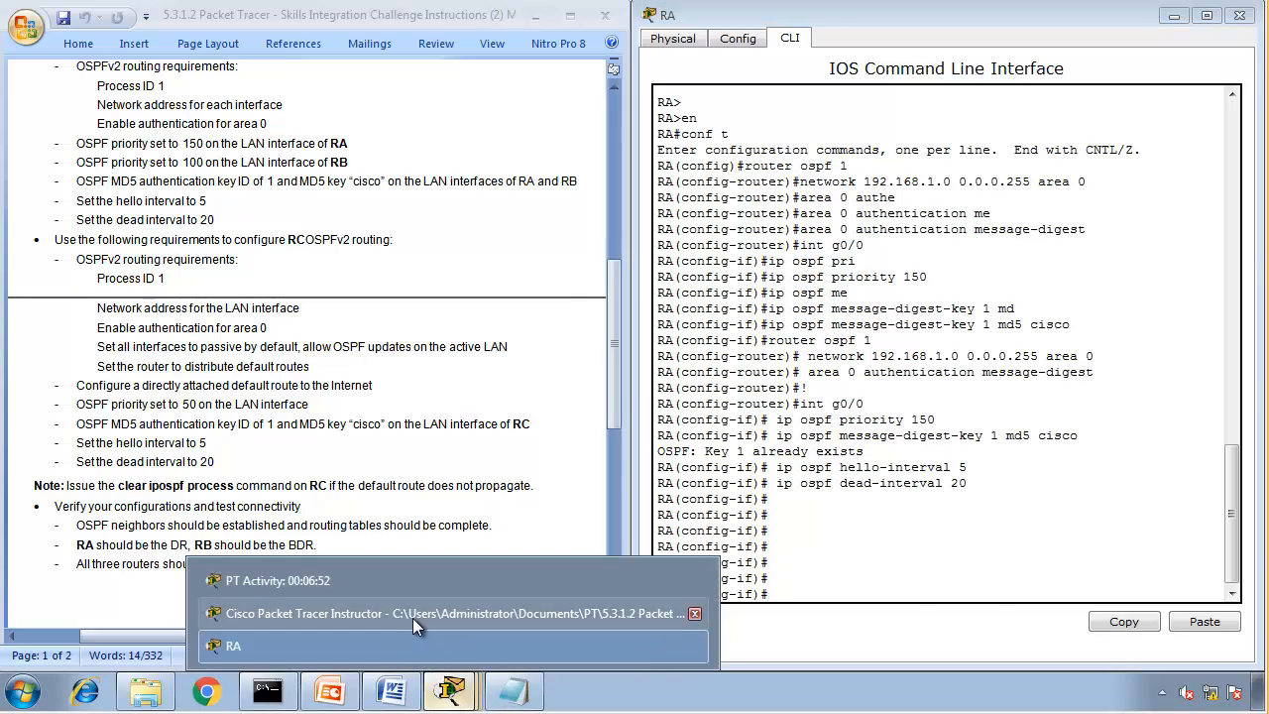
pyautogui.click(412, 617)
# - Enter global configuration mode on RB's command line
pyautogui.click(803, 248)
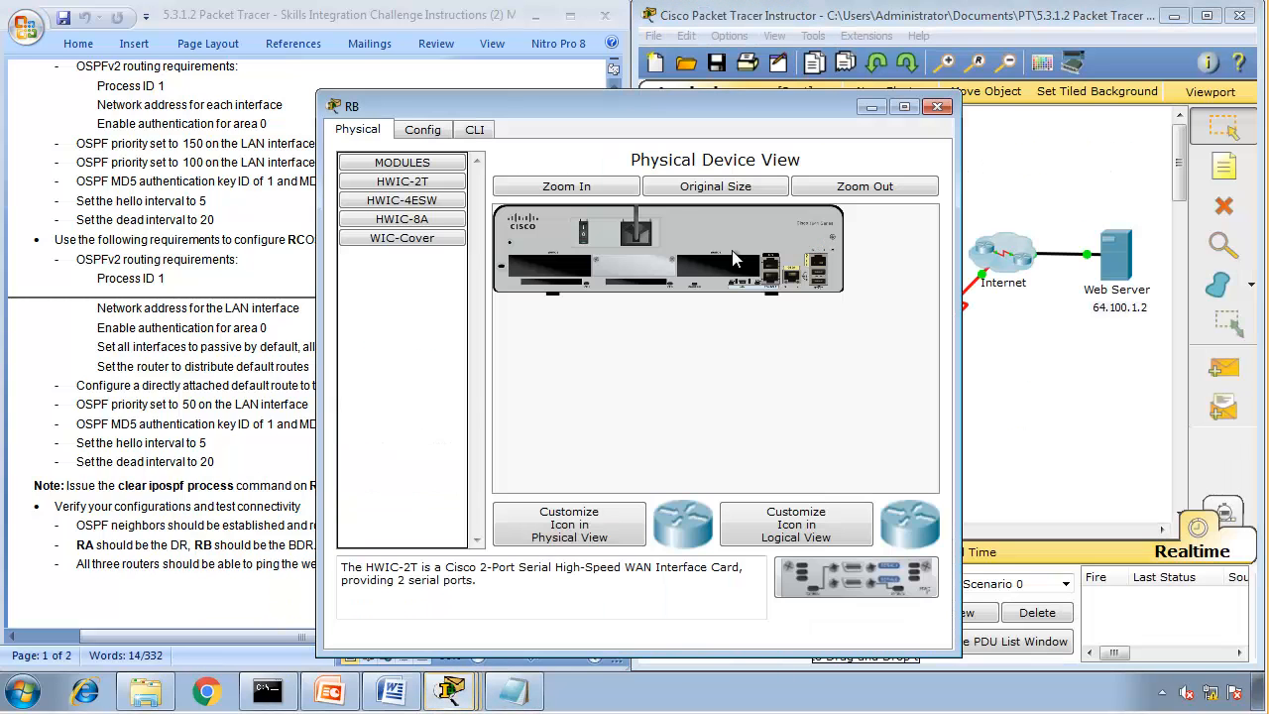
pyautogui.click(473, 129)
pyautogui.press('Return')
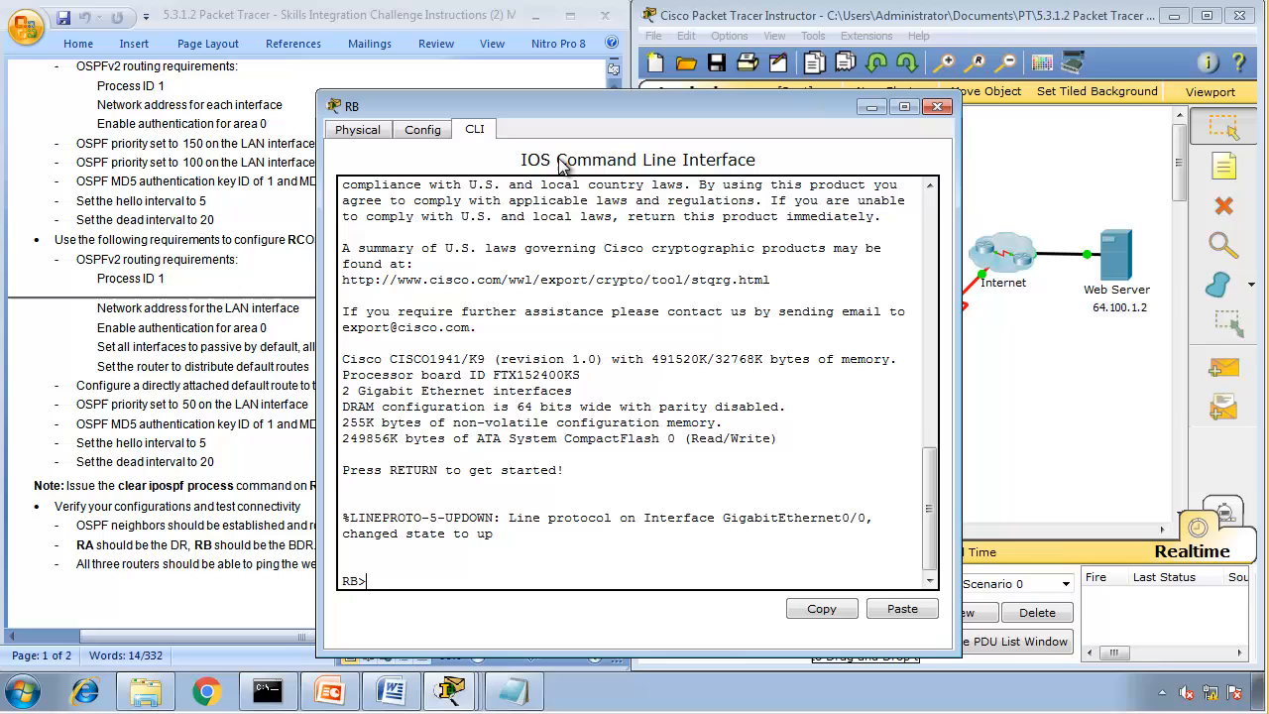
pyautogui.write('en')
pyautogui.press('Return')
pyautogui.write('f t')
pyautogui.press('Return')
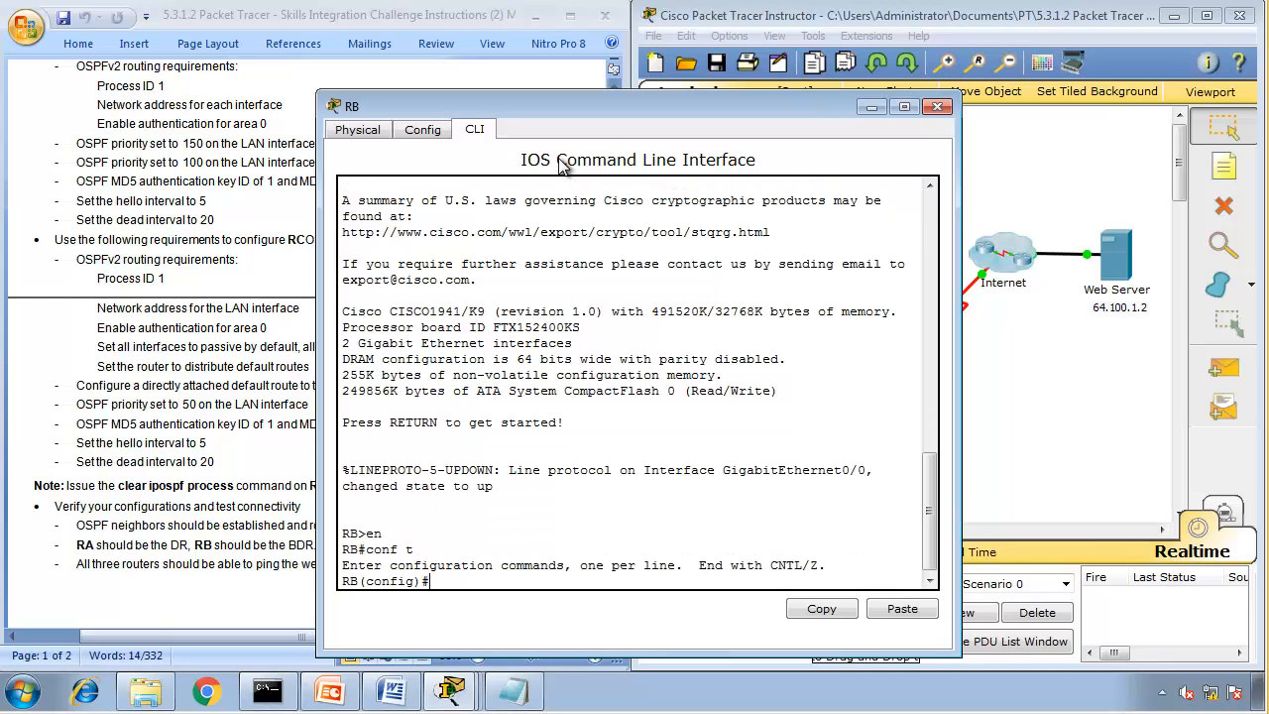
# - Copy RB's OSPF block from Notepad and paste it into RB's CLI
pyautogui.click(522, 691)
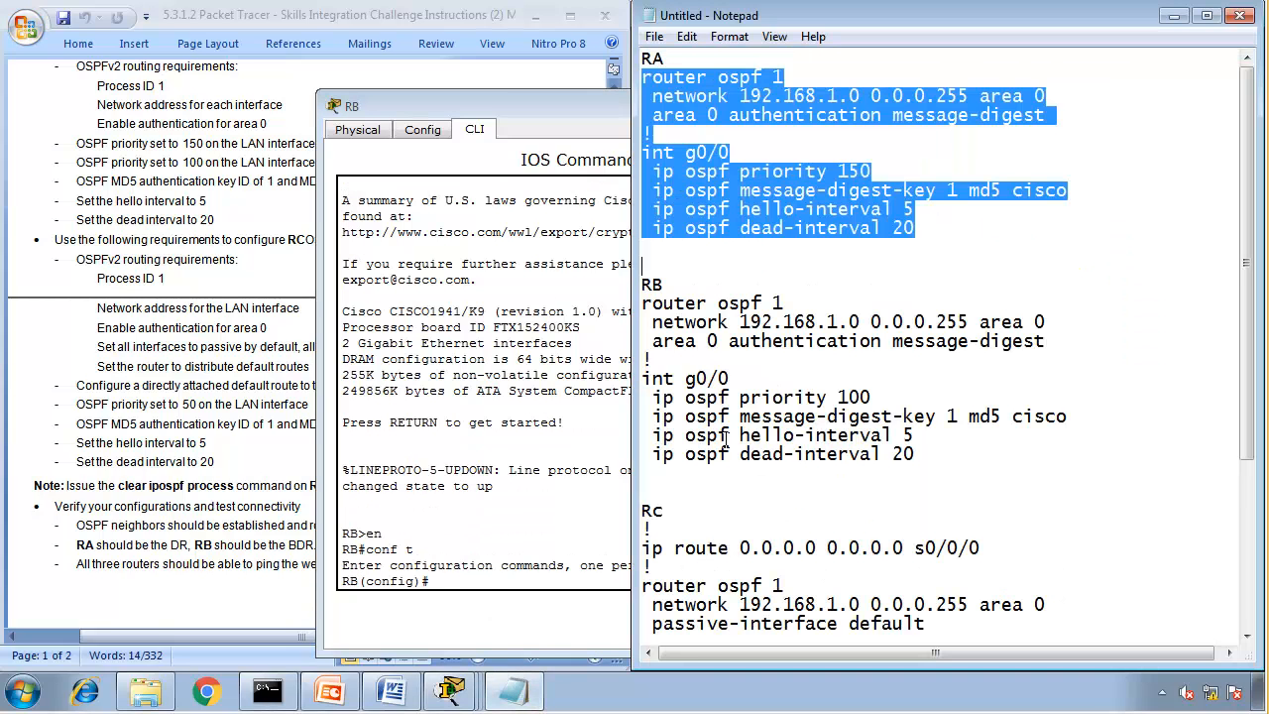
pyautogui.moveTo(916, 455); pyautogui.dragTo(640, 298)
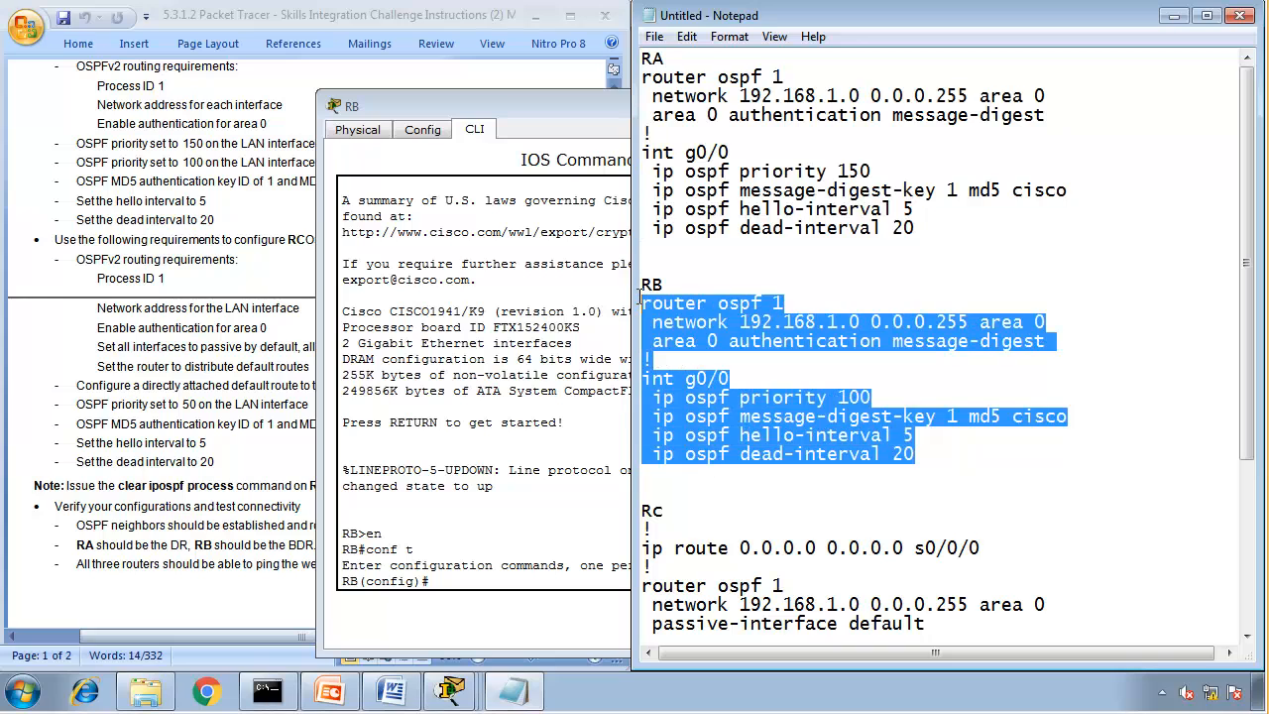
pyautogui.rightClick(676, 317)
pyautogui.click(698, 380)
pyautogui.click(525, 421)
pyautogui.click(901, 608)
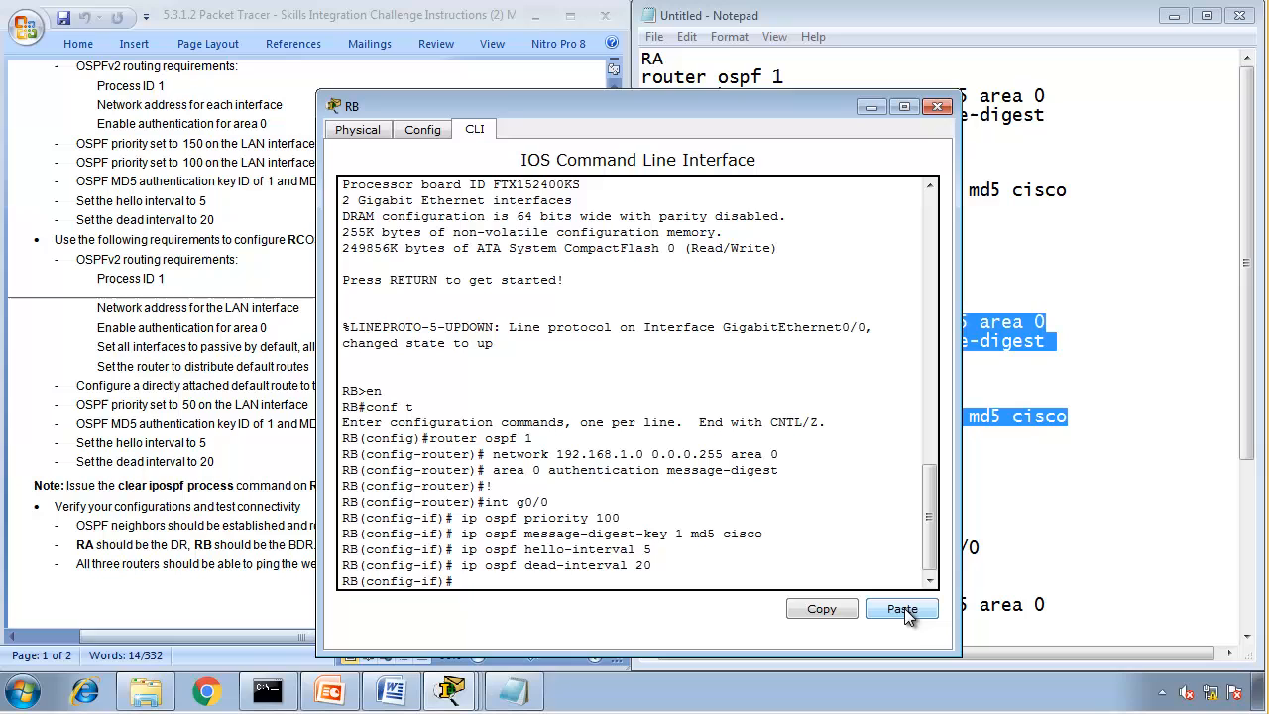
# - Copy RC's complete configuration block from Notepad
pyautogui.click(295, 531)
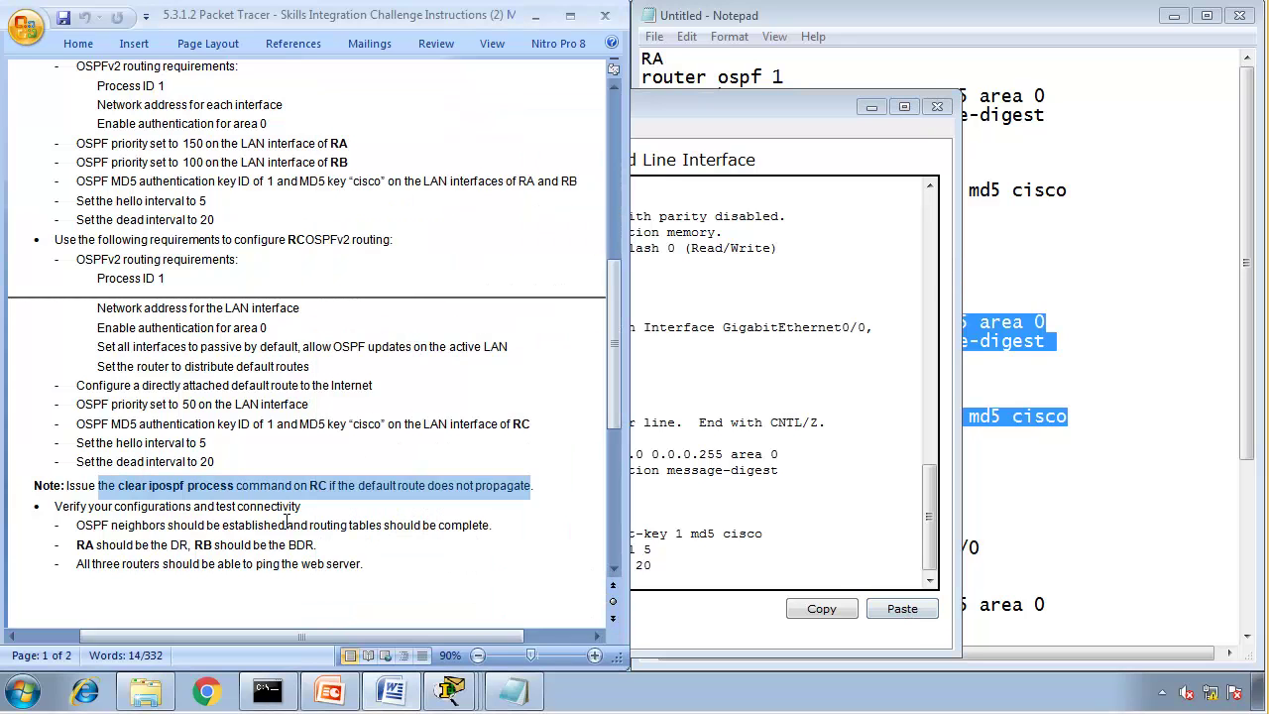
pyautogui.click(1055, 528)
pyautogui.scroll(-5, 1056, 528)
pyautogui.scroll(-1, 755, 617)
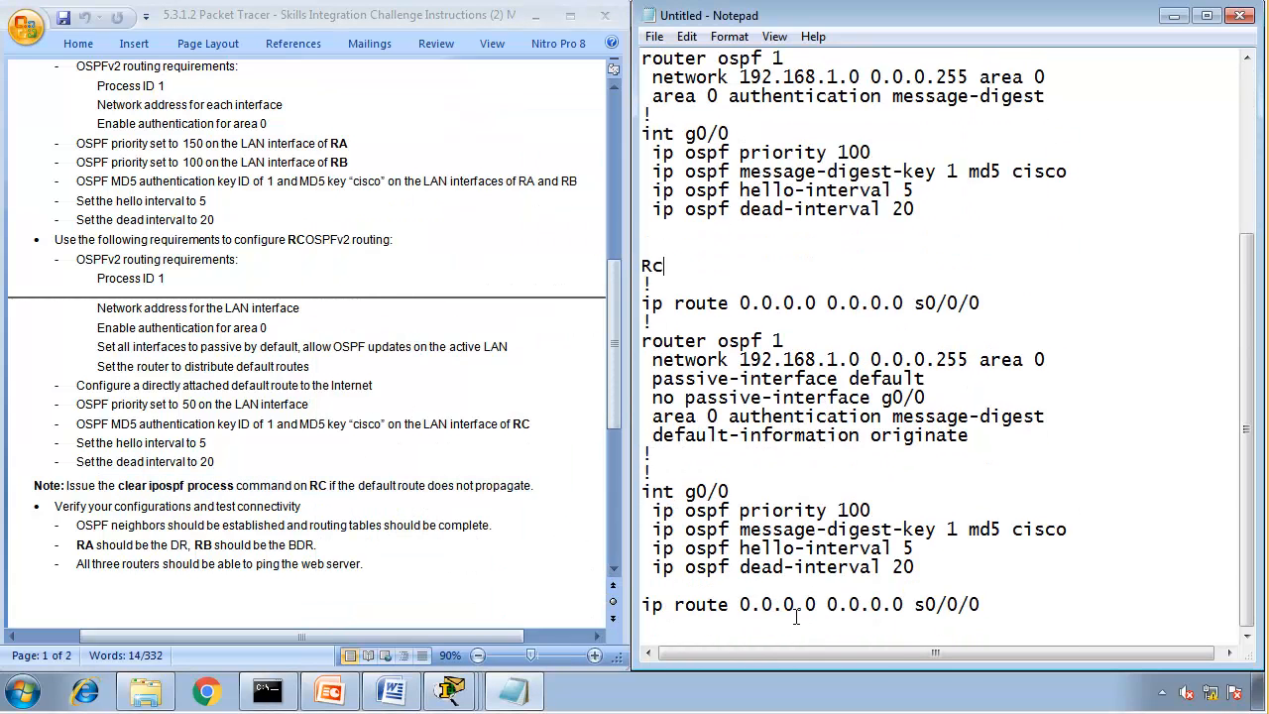
pyautogui.moveTo(981, 604); pyautogui.dragTo(646, 287)
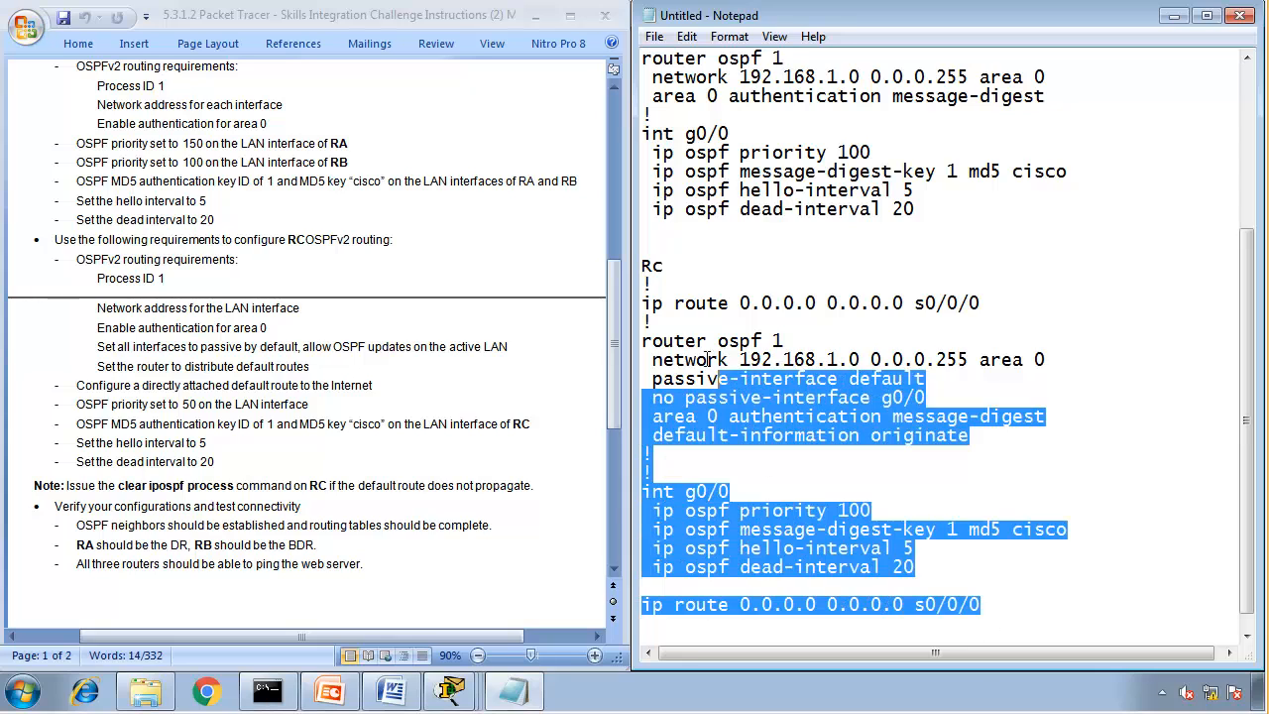
pyautogui.rightClick(691, 360)
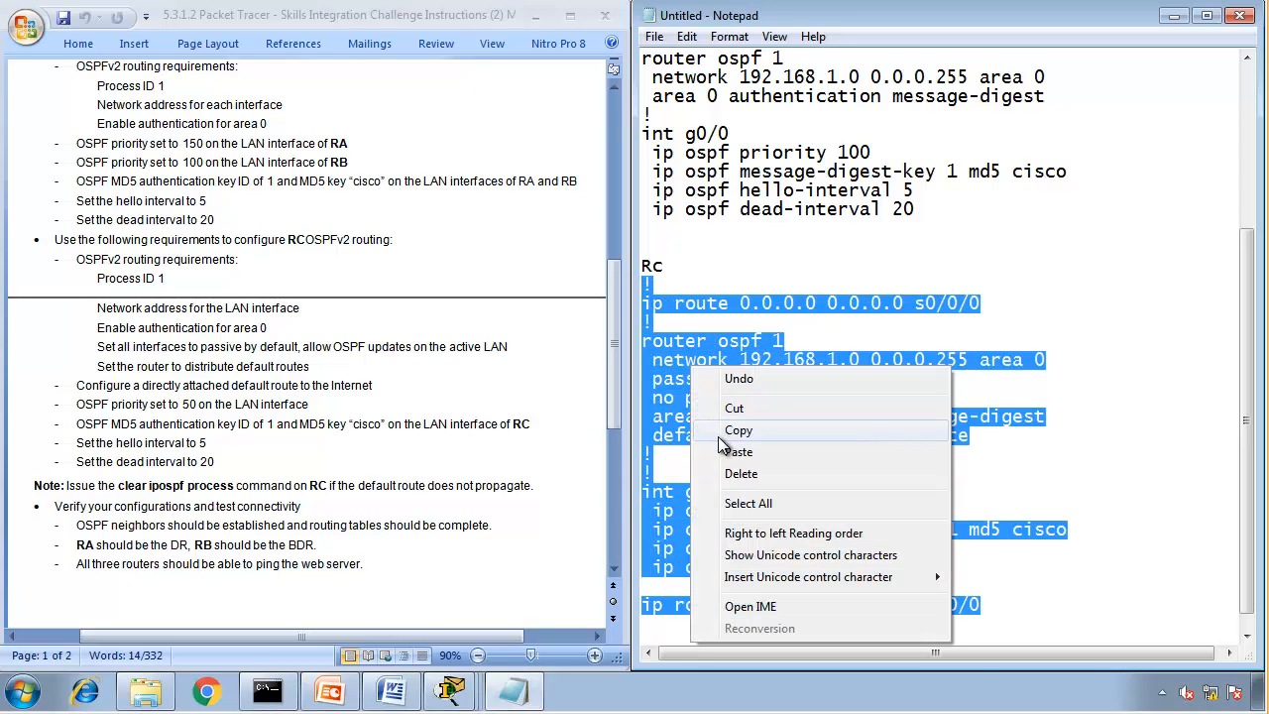
pyautogui.click(724, 436)
pyautogui.click(356, 461)
# - Switch to RC's device window and enter global configuration mode
pyautogui.click(451, 691)
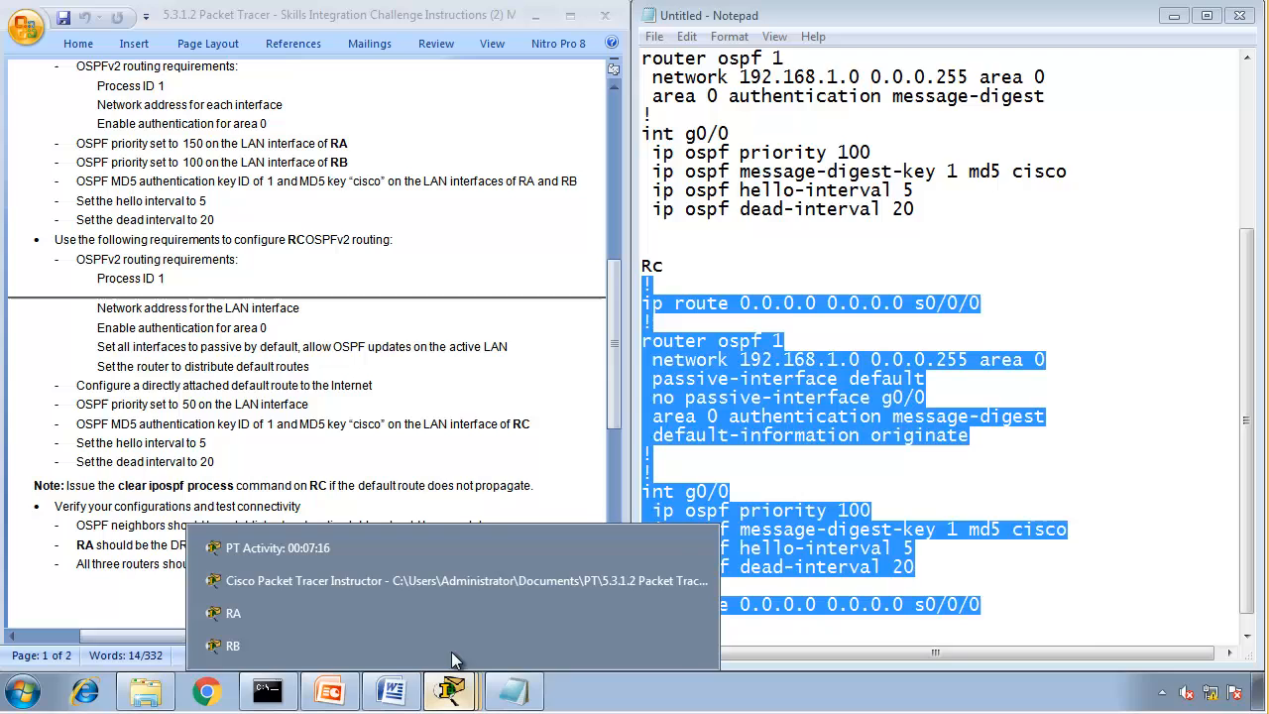
pyautogui.click(443, 576)
pyautogui.click(922, 354)
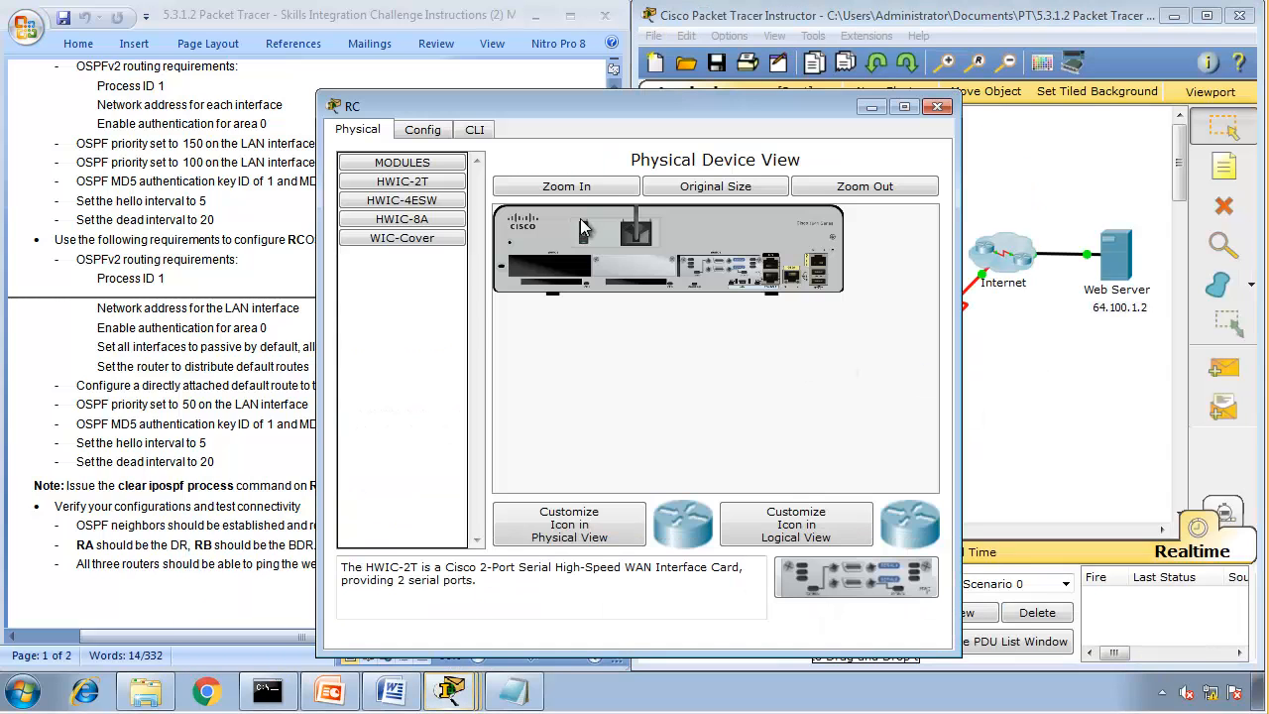
pyautogui.click(474, 128)
pyautogui.press('Return')
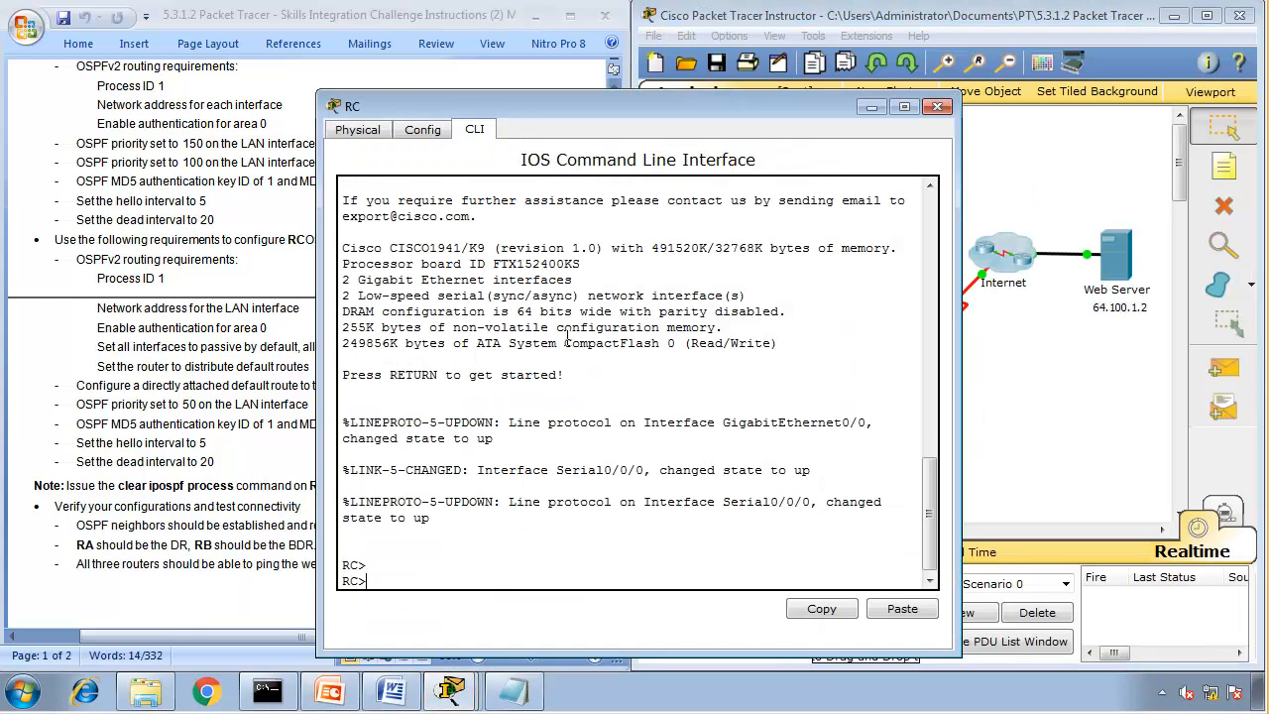
pyautogui.write('cpo')
pyautogui.write('onf t')
pyautogui.press('Return')
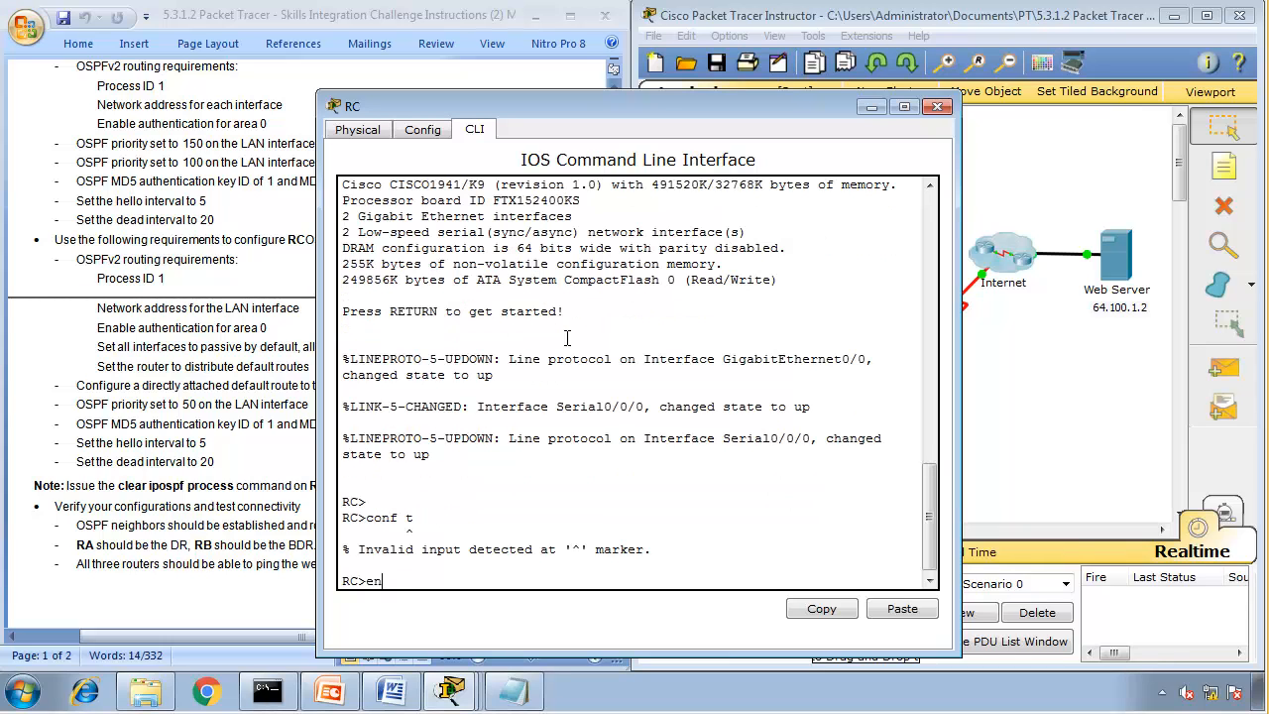
pyautogui.press('Return')
pyautogui.write('conf t')
pyautogui.press('Return')
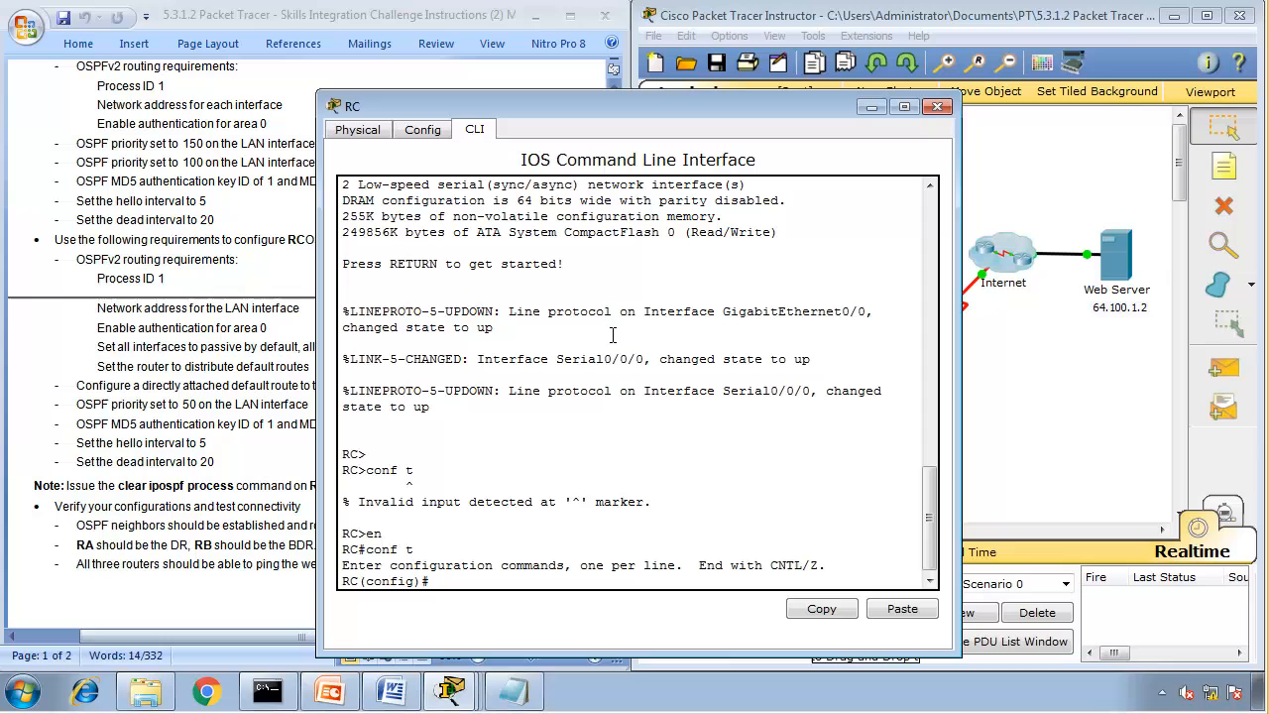
# - Paste RC's OSPF and default-route script into its CLI
pyautogui.rightClick(611, 335)
pyautogui.click(639, 375)
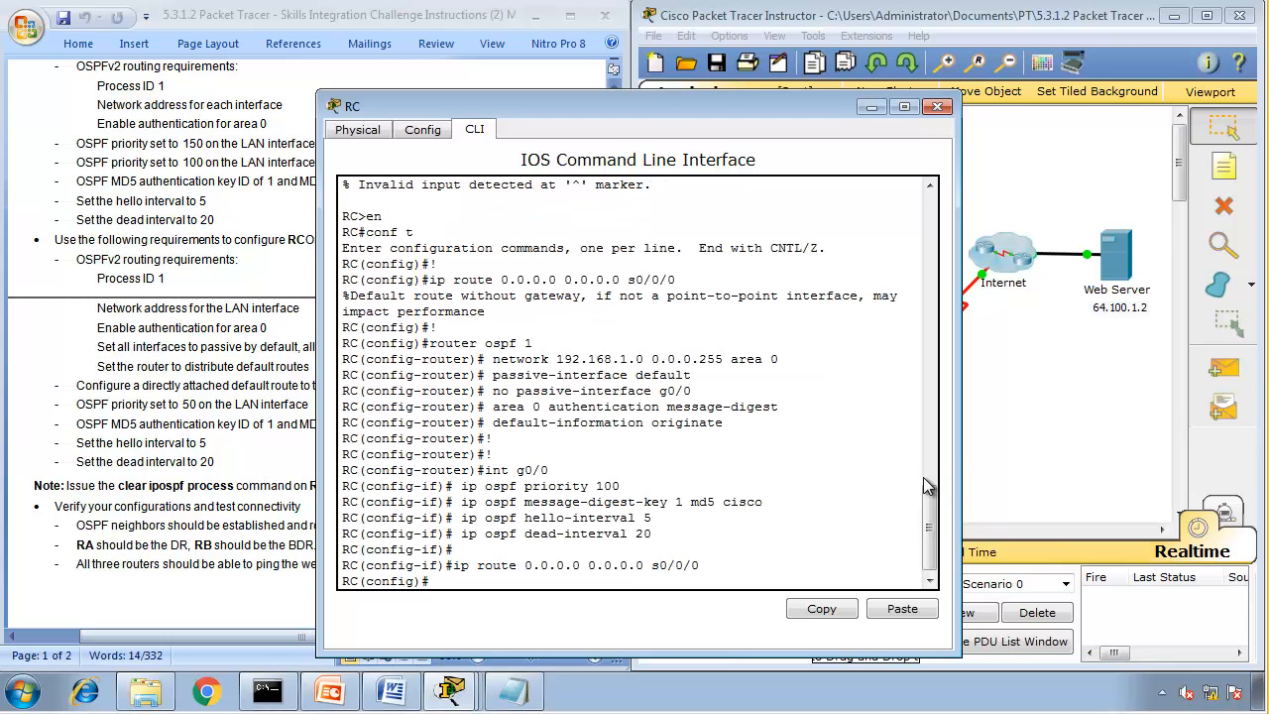
pyautogui.click(1026, 427)
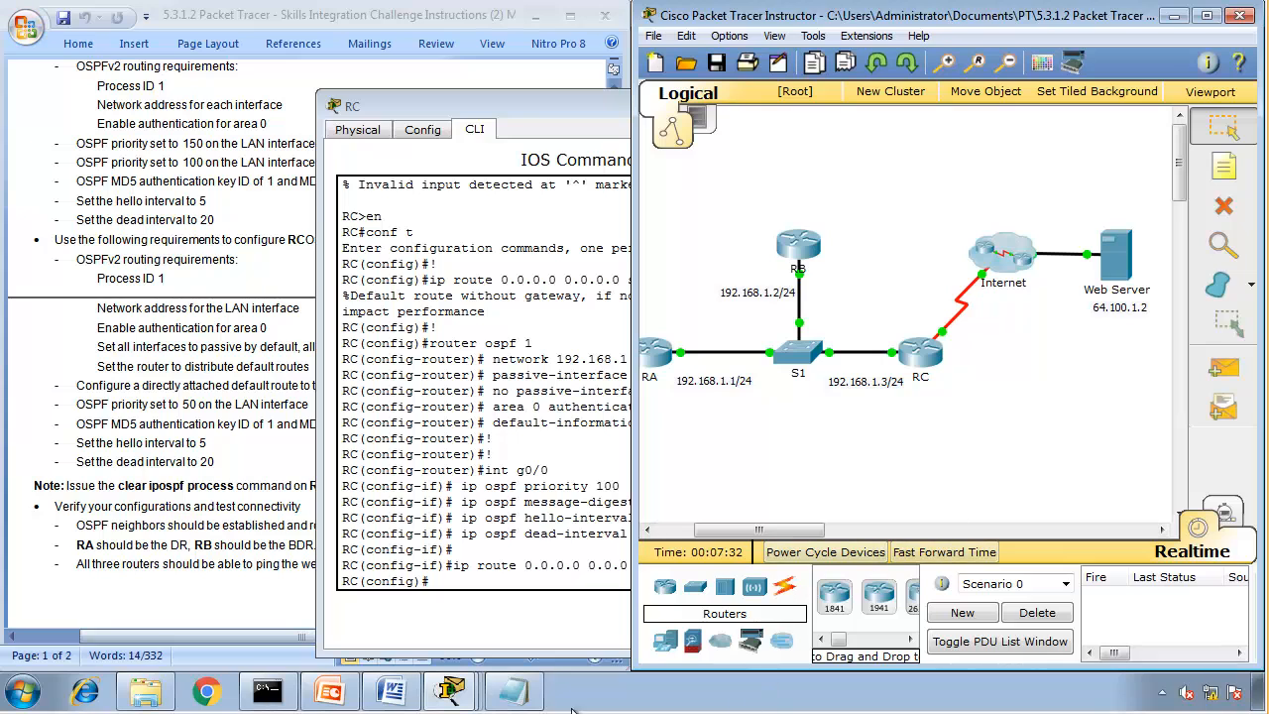
pyautogui.click(451, 689)
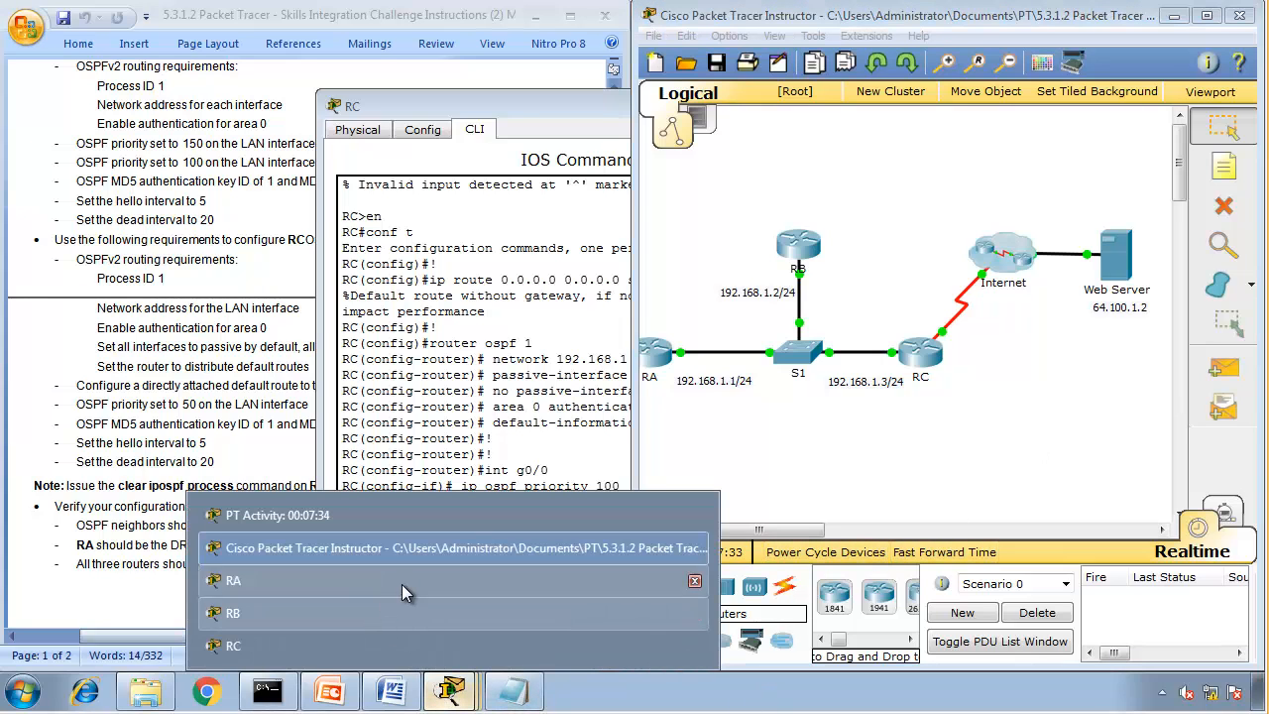
# - Leave configuration mode on RA and run show ip ospf neighbor
pyautogui.click(401, 584)
pyautogui.press('Return')
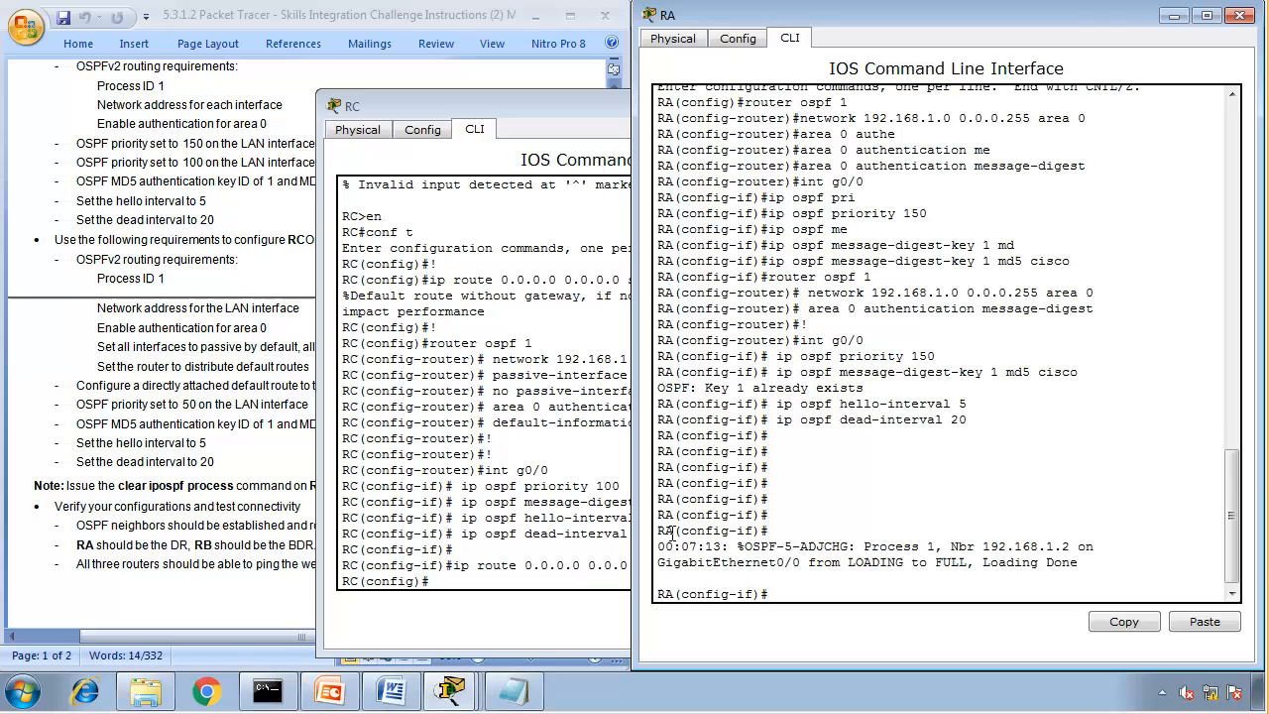
pyautogui.press('Return')
pyautogui.write('end')
pyautogui.press('Return')
pyautogui.press('Return')
pyautogui.press('Return')
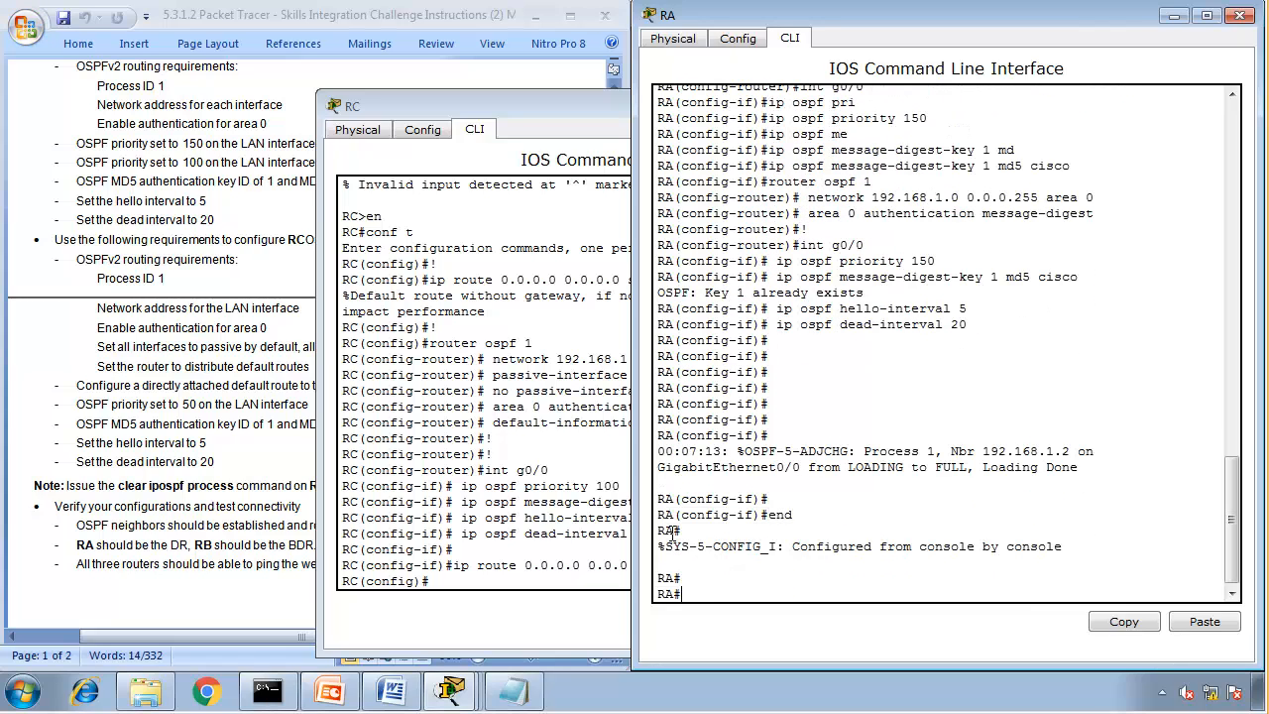
pyautogui.write('ospf ne')
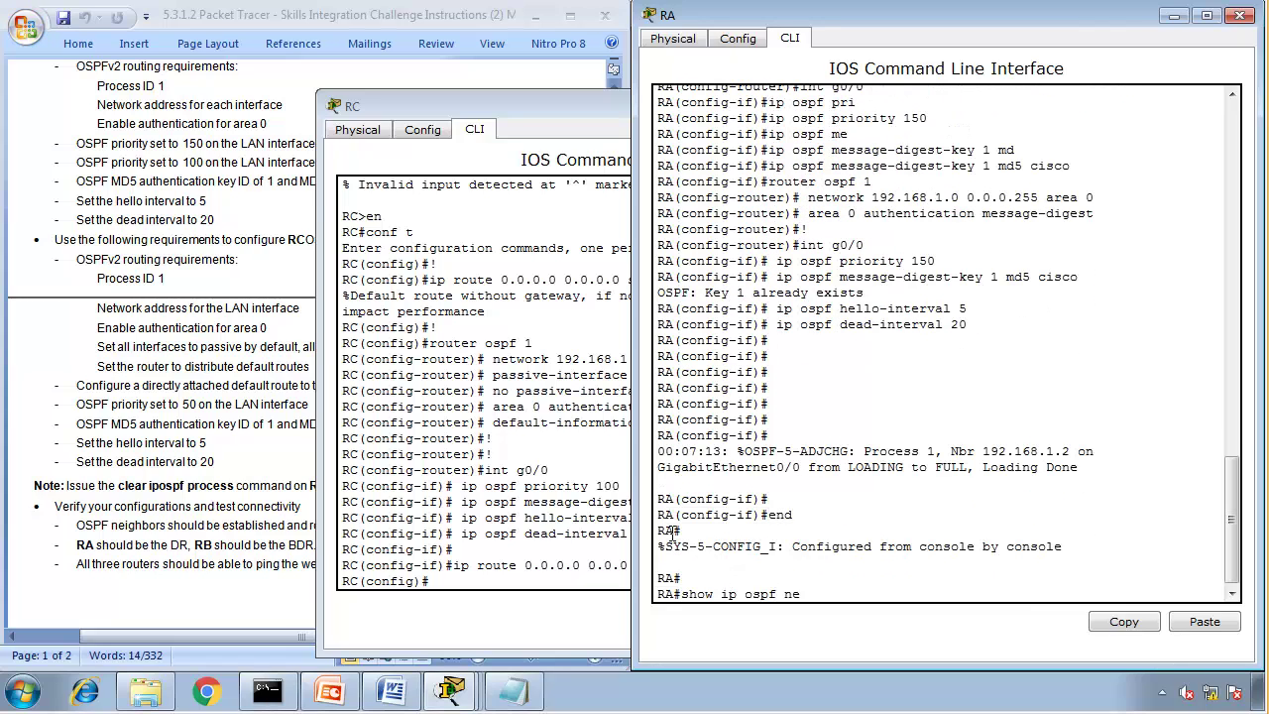
pyautogui.press('Return')
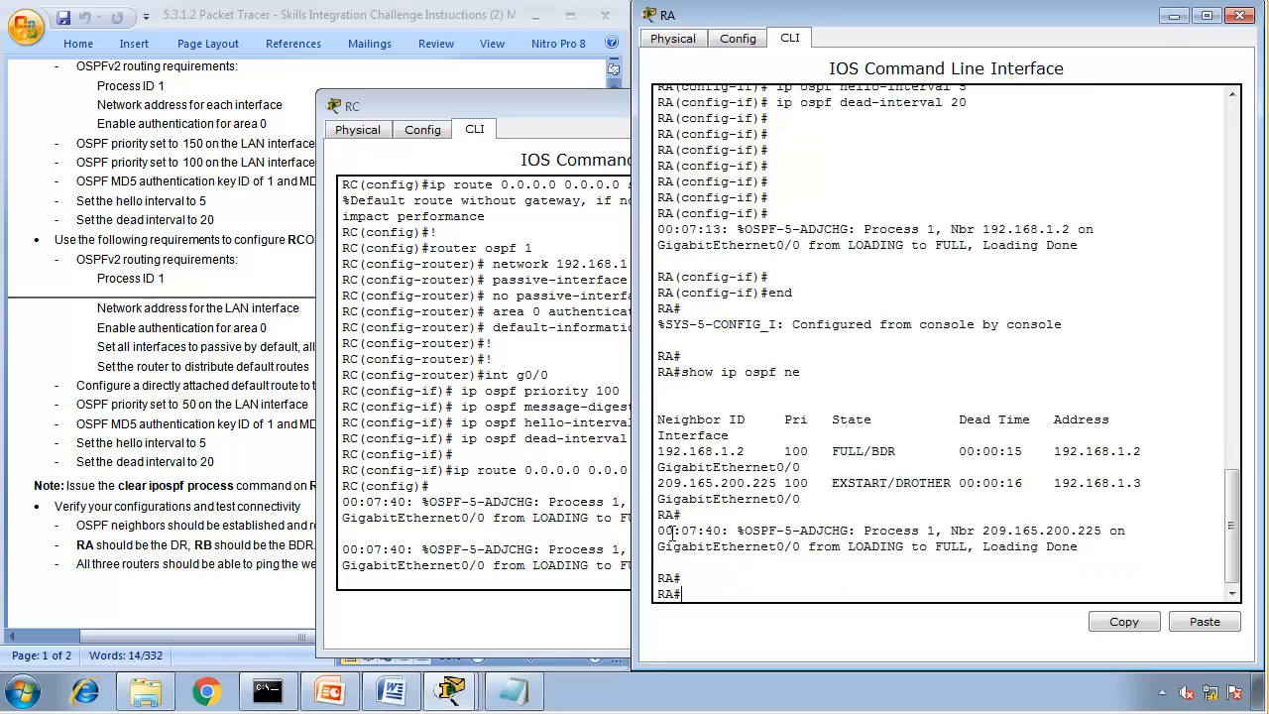
pyautogui.press('Up')
pyautogui.press('Return')
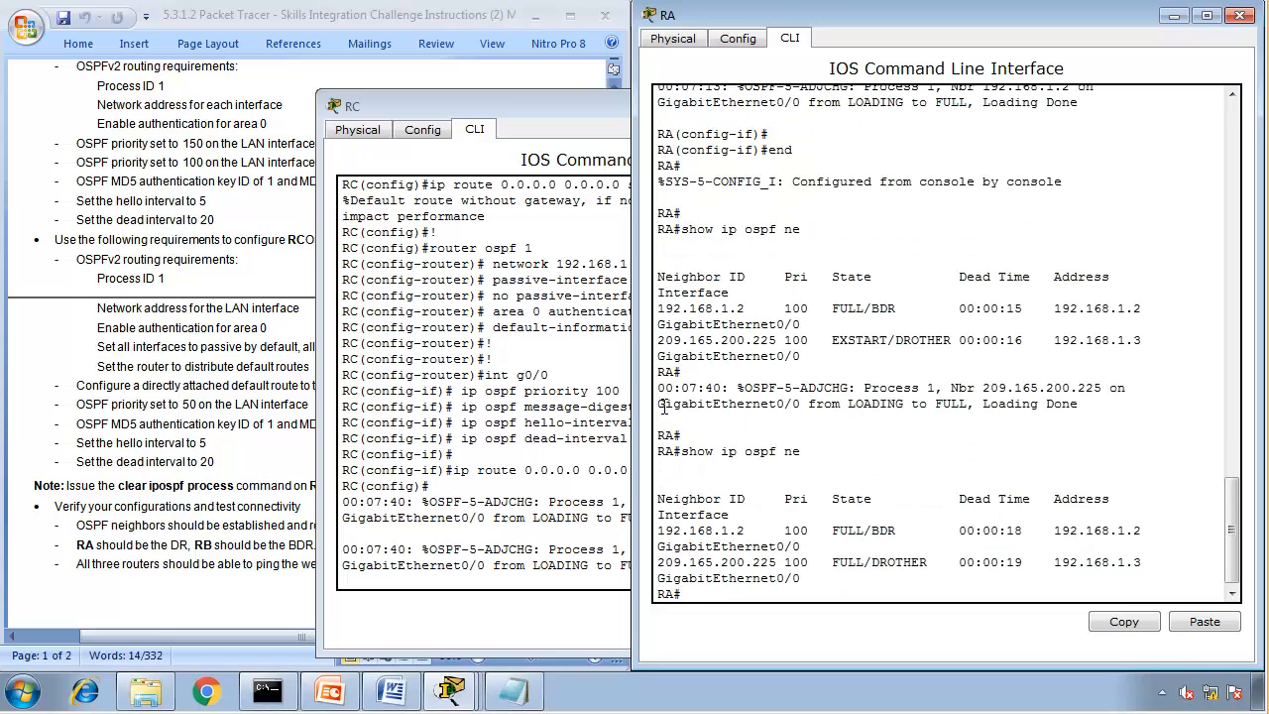
# - Widen RA's console and rerun the neighbor check to see both neighbors FULL
pyautogui.click(634, 421)
pyautogui.click(972, 424)
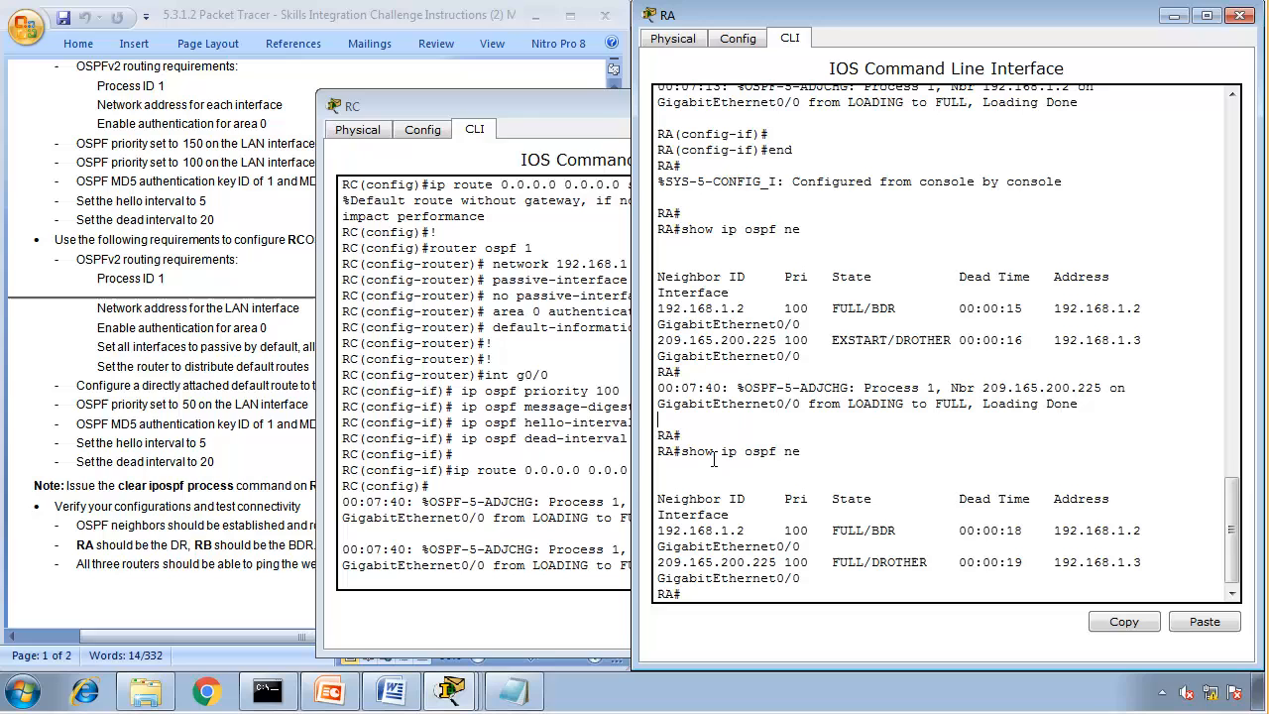
pyautogui.moveTo(635, 347); pyautogui.dragTo(263, 347)
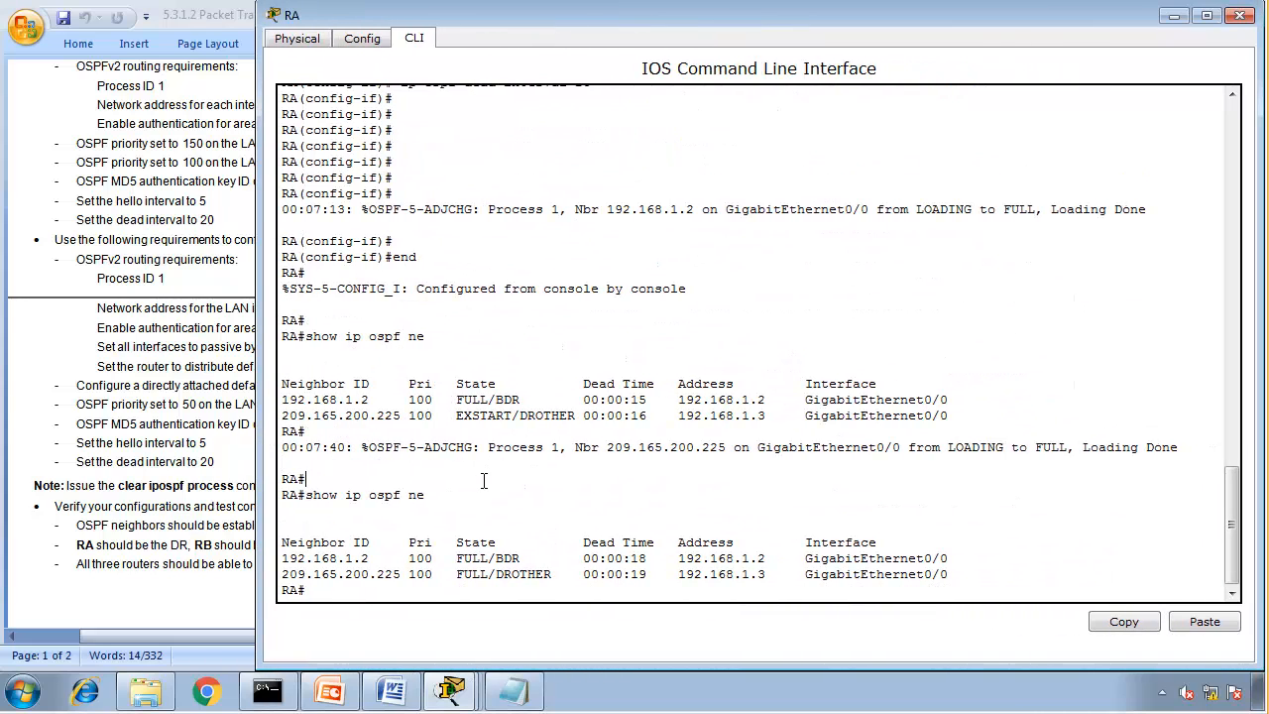
pyautogui.press('Return')
pyautogui.press('Return')
pyautogui.press('Up')
pyautogui.press('Return')
pyautogui.press('Return')
pyautogui.press('Return')
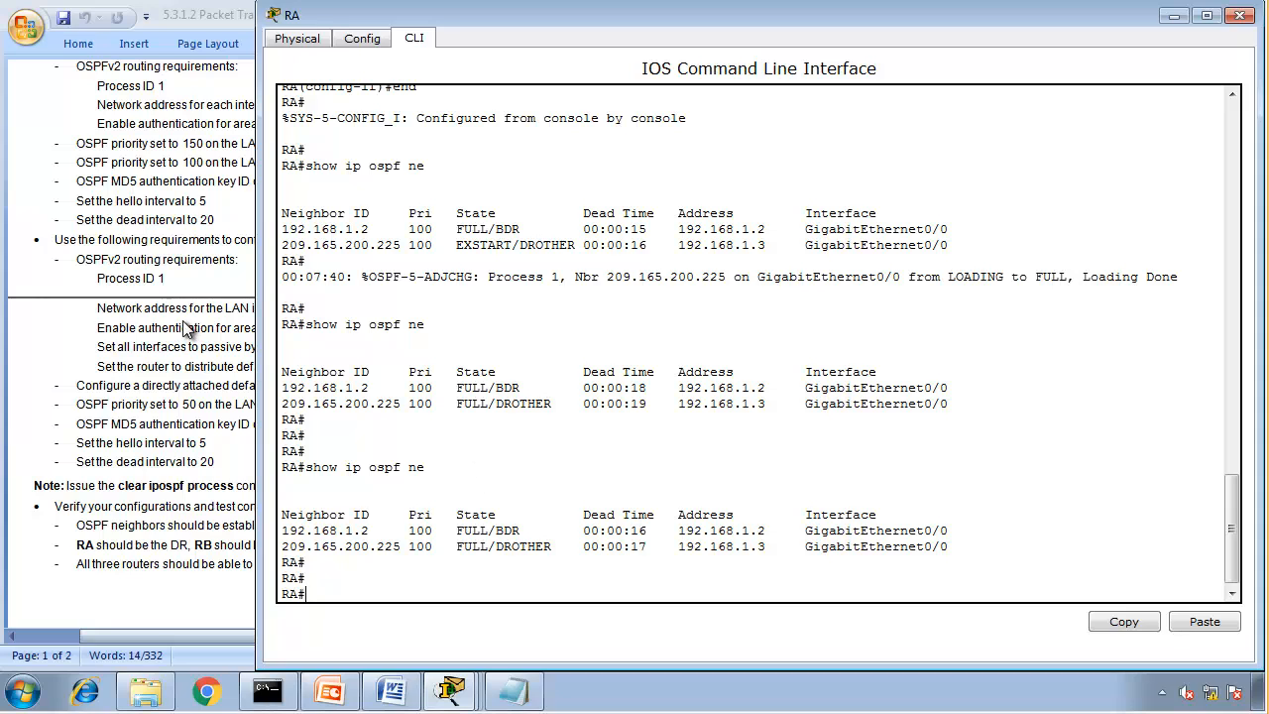
# - Check the RA priority 150 requirement against RB's BDR and RC's DROTHER roles
pyautogui.click(184, 149)
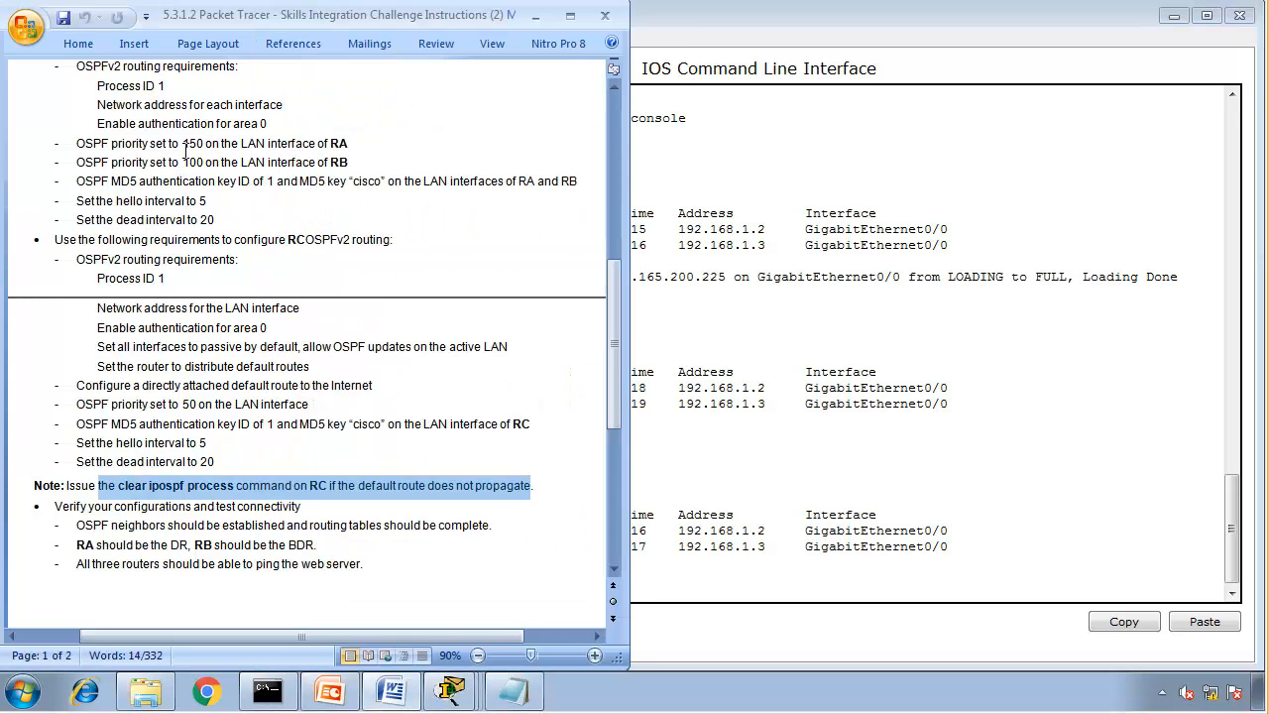
pyautogui.moveTo(183, 144); pyautogui.dragTo(346, 144)
pyautogui.click(694, 476)
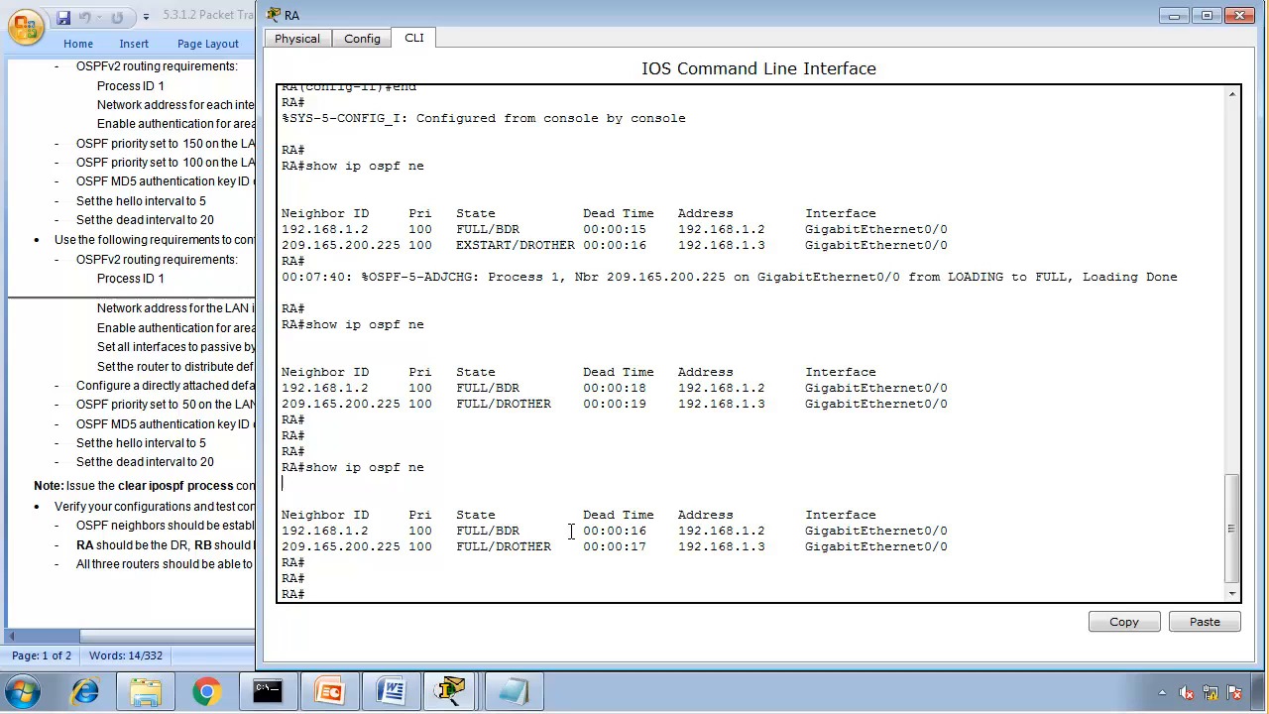
pyautogui.moveTo(531, 530); pyautogui.dragTo(498, 531)
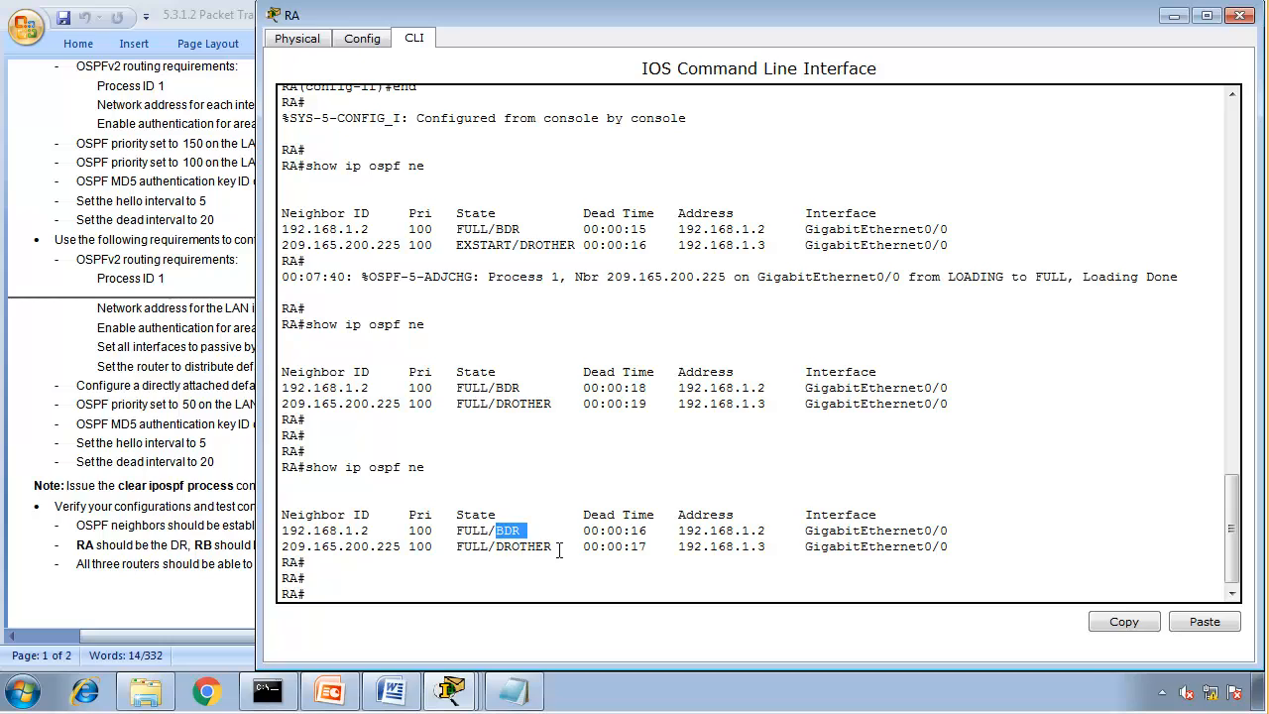
pyautogui.moveTo(559, 547); pyautogui.dragTo(508, 547)
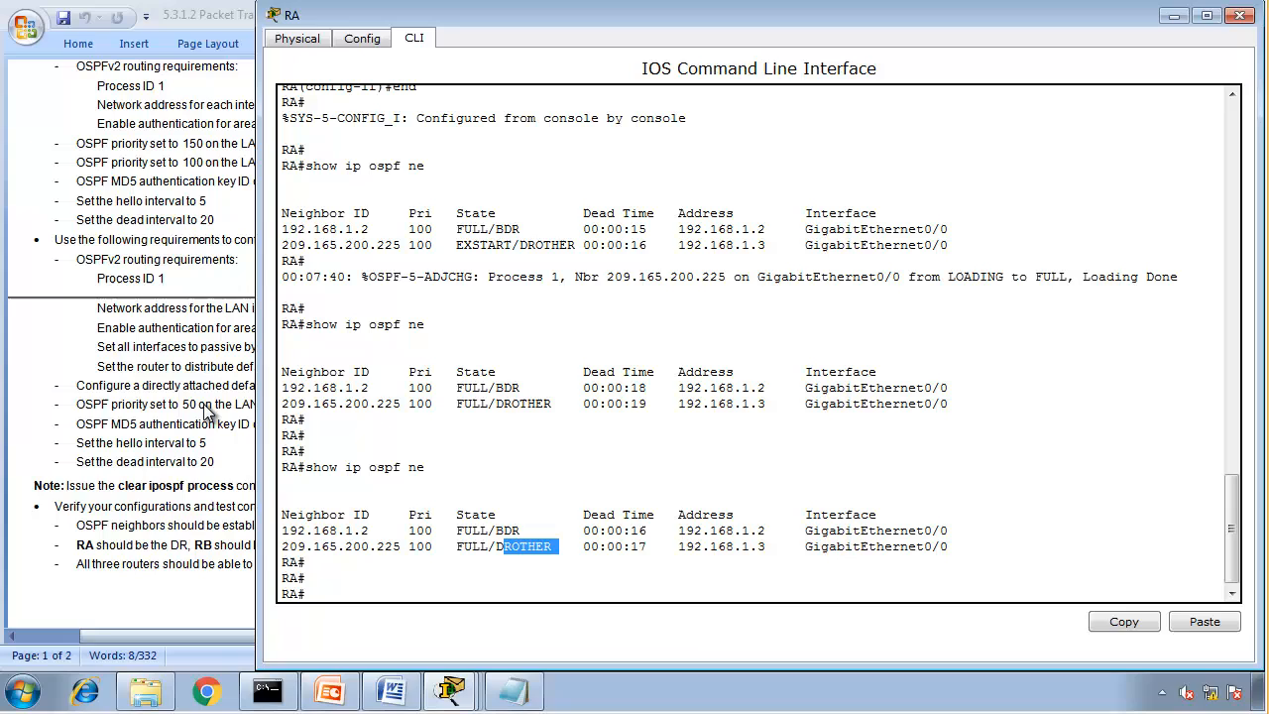
# - Verify neighbor IDs 209.165.200.225 and 192.168.1.2, then attempt show ip route on RA
pyautogui.click(476, 518)
pyautogui.moveTo(400, 546)
pyautogui.mouseDown()
pyautogui.moveTo(281, 546)
pyautogui.moveTo(383, 530)
pyautogui.moveTo(281, 546)
pyautogui.mouseUp()
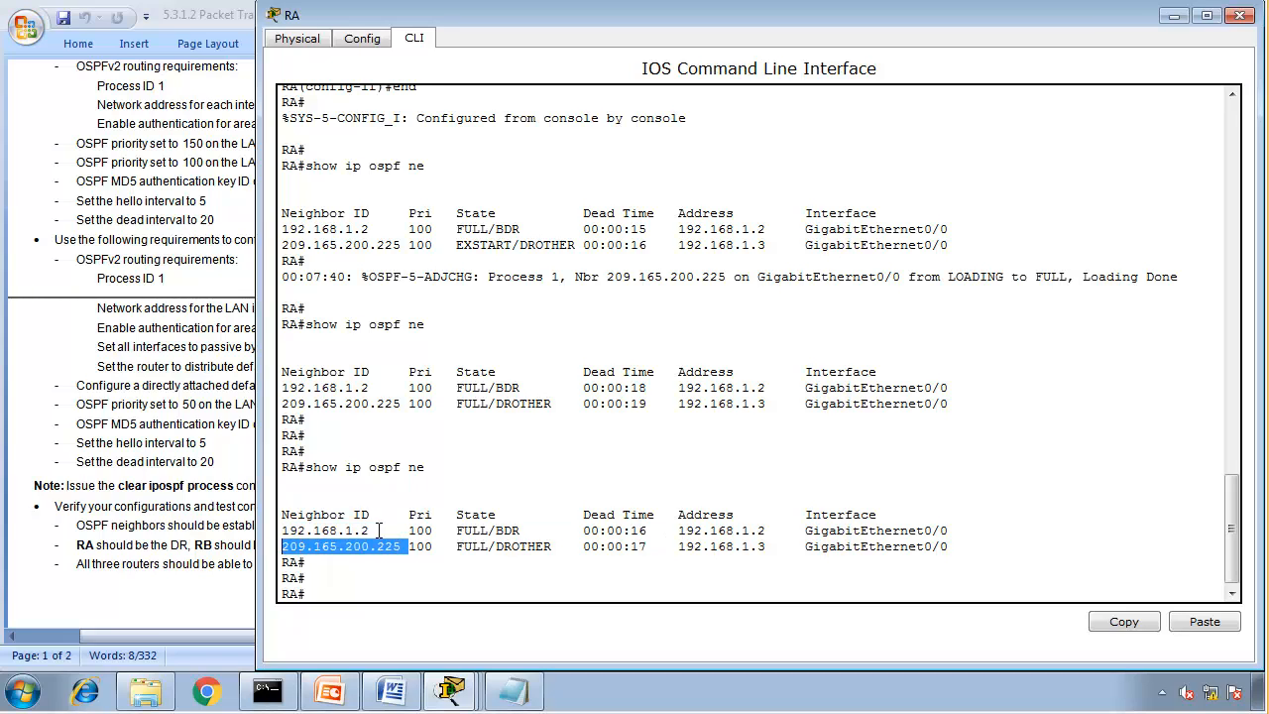
pyautogui.moveTo(375, 530); pyautogui.dragTo(281, 530)
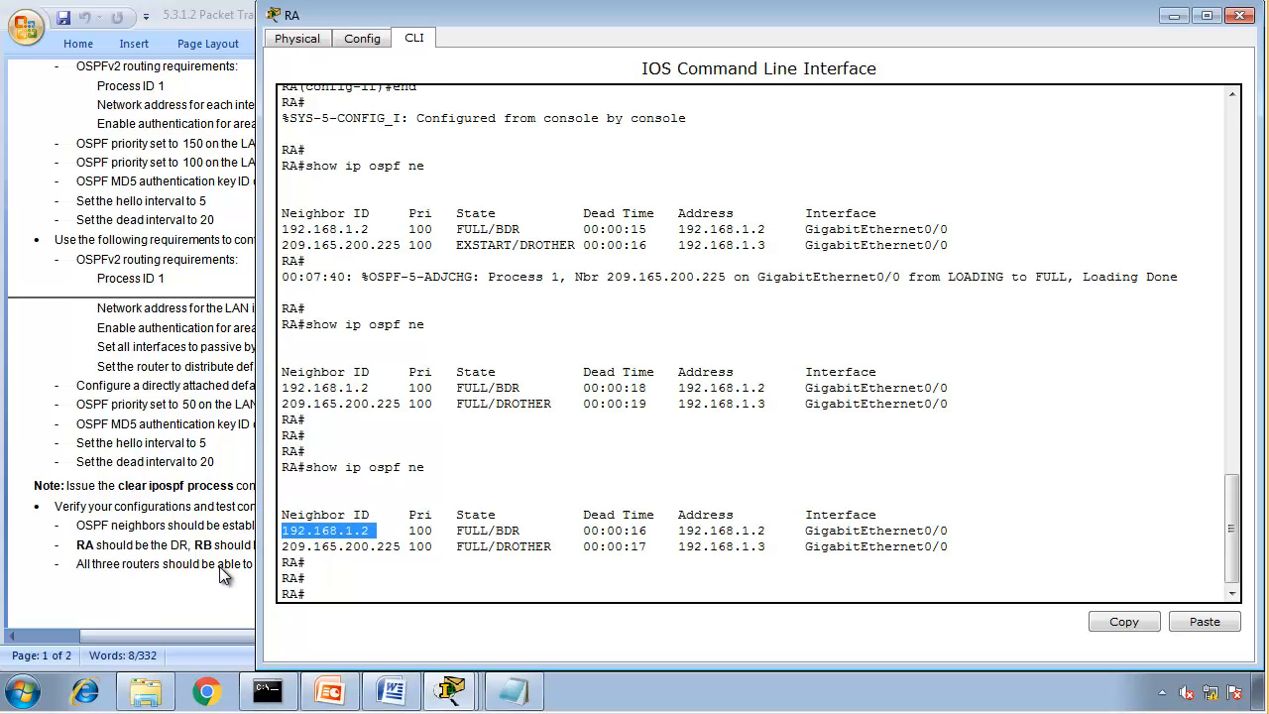
pyautogui.click(218, 592)
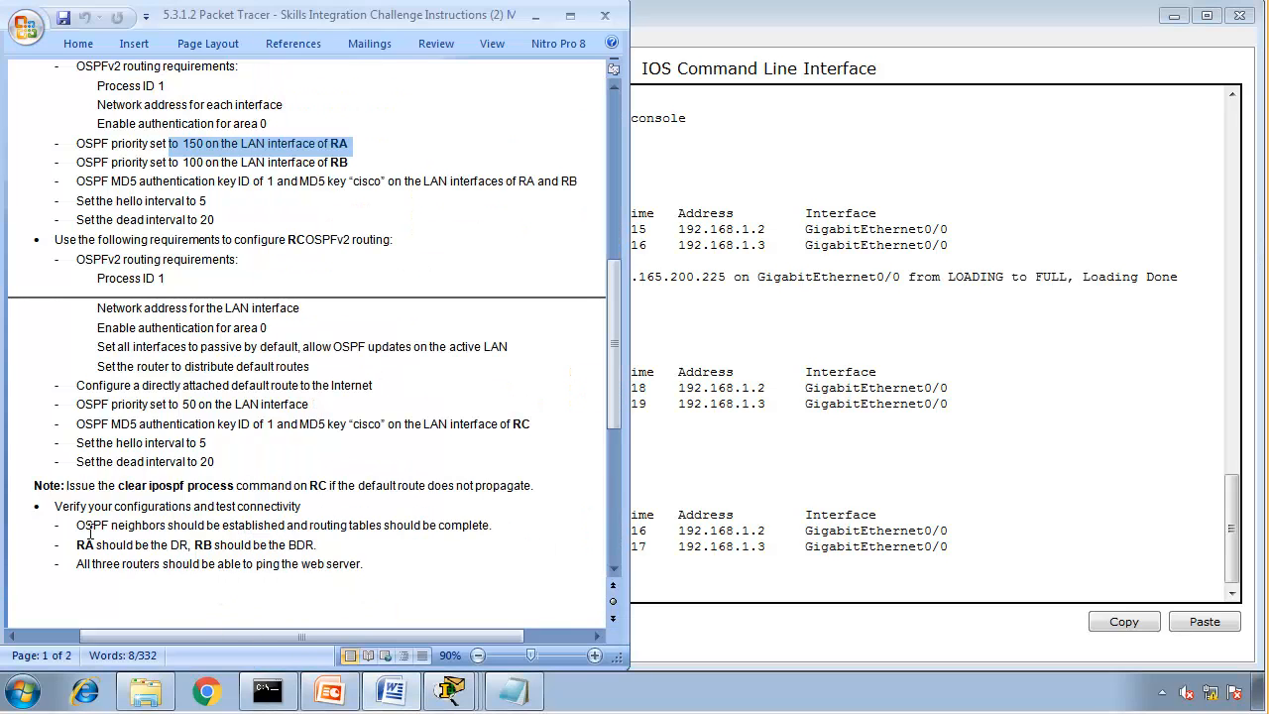
pyautogui.moveTo(77, 525); pyautogui.dragTo(493, 532)
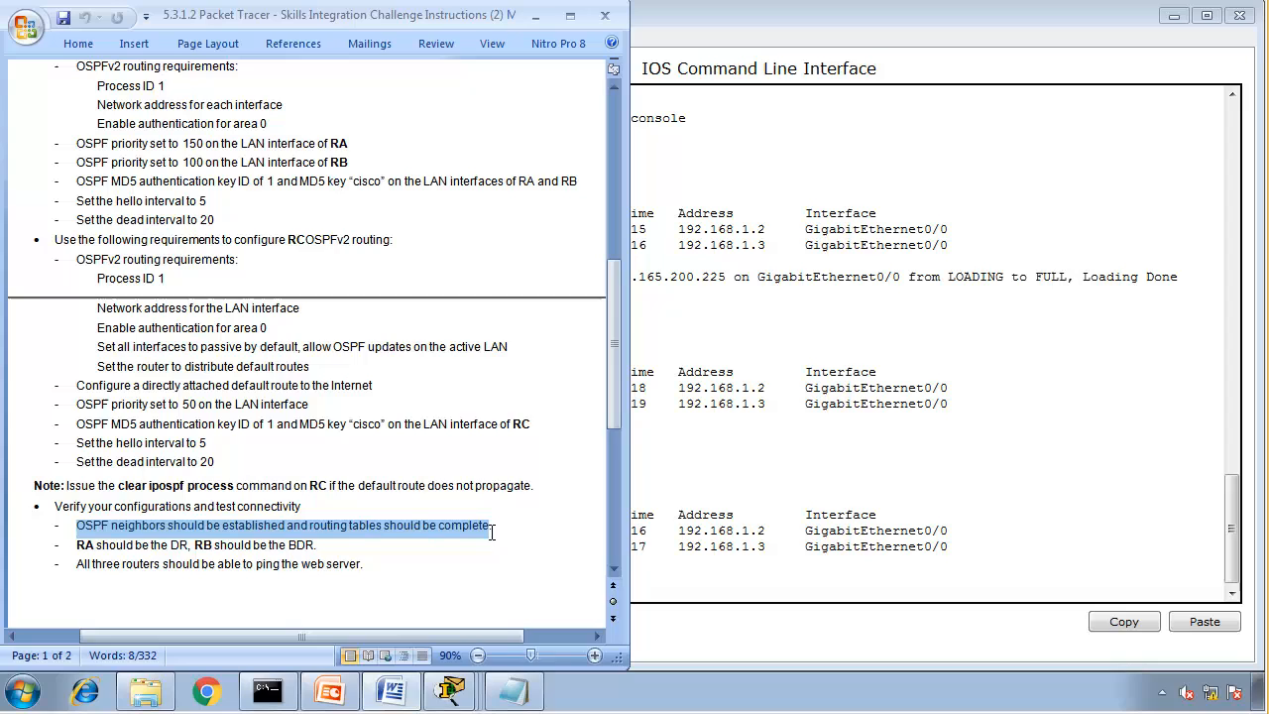
pyautogui.click(774, 514)
pyautogui.write('show')
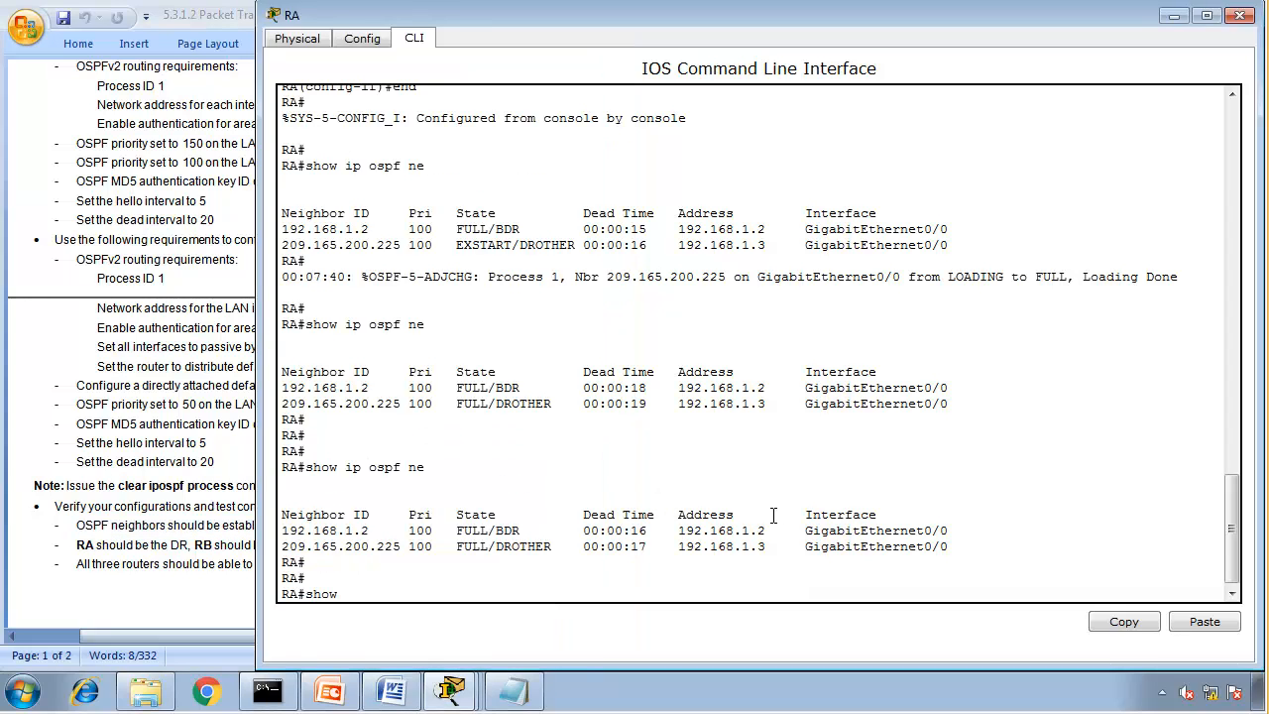
pyautogui.write(' ip rout e')
pyautogui.press('Return')
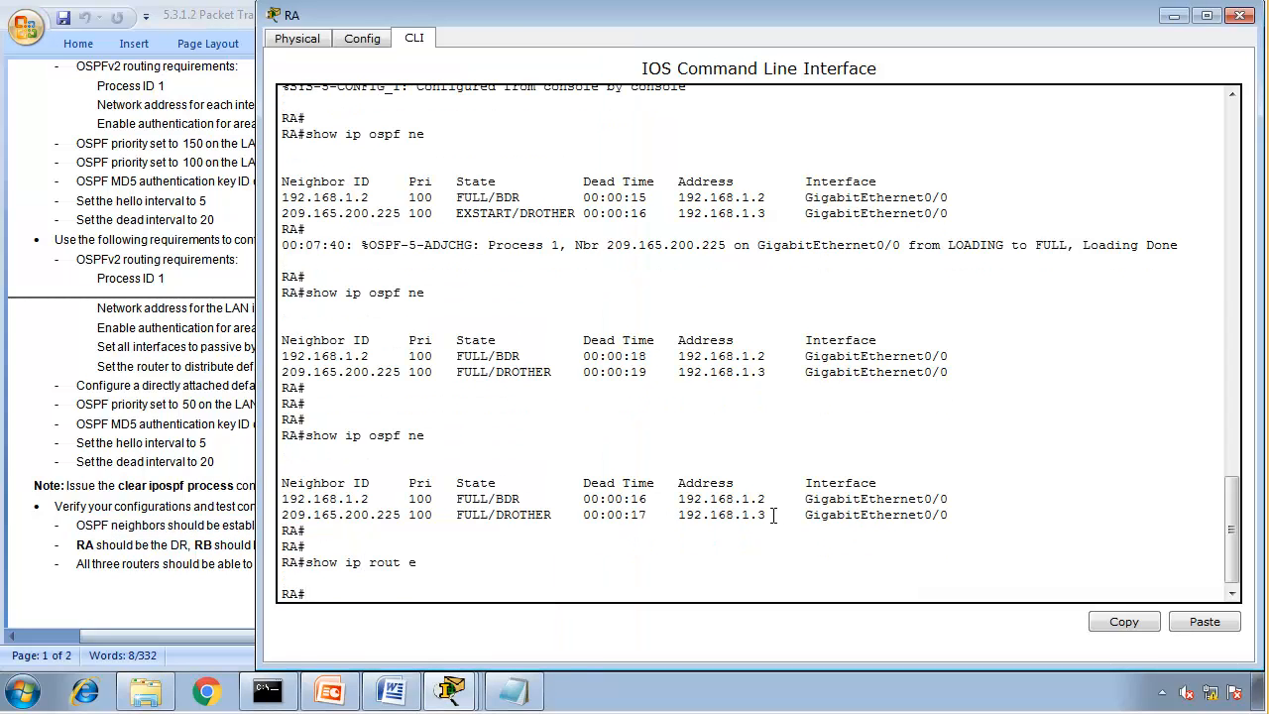
pyautogui.write('show ip rout')
# - Display RA's routing table showing no gateway of last resort is set
pyautogui.press('Return')
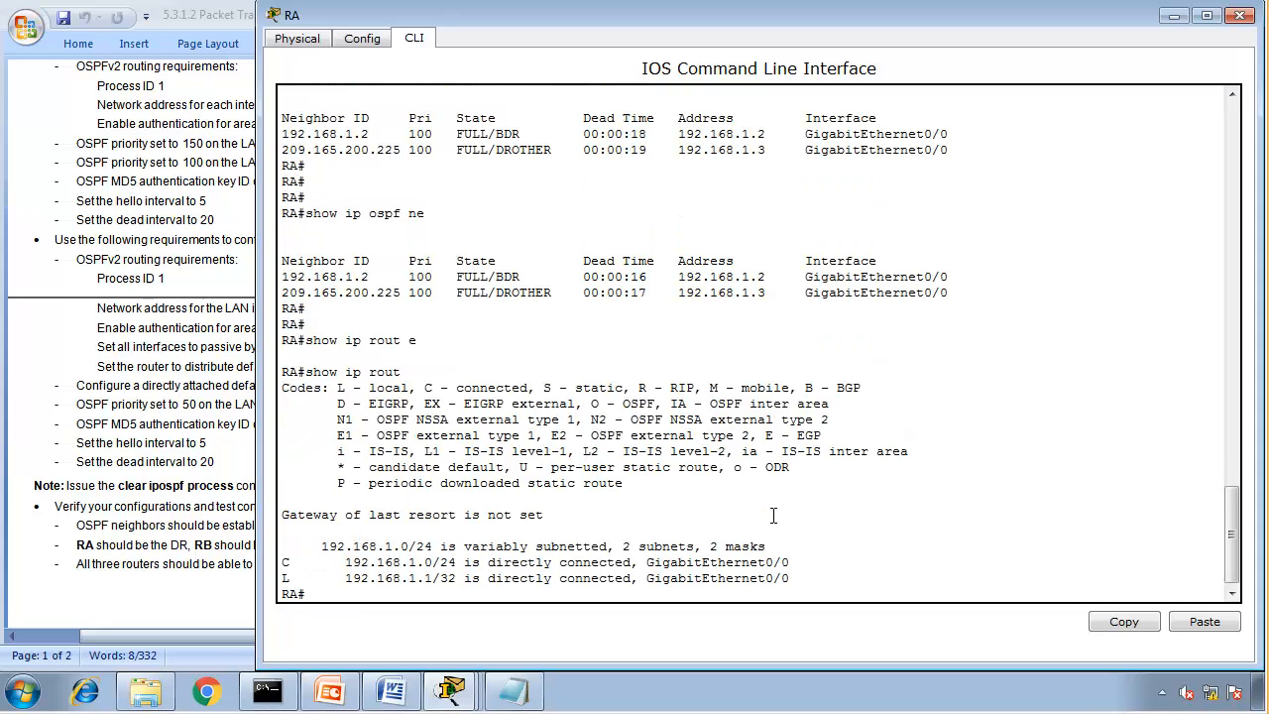
pyautogui.moveTo(543, 514); pyautogui.dragTo(278, 514)
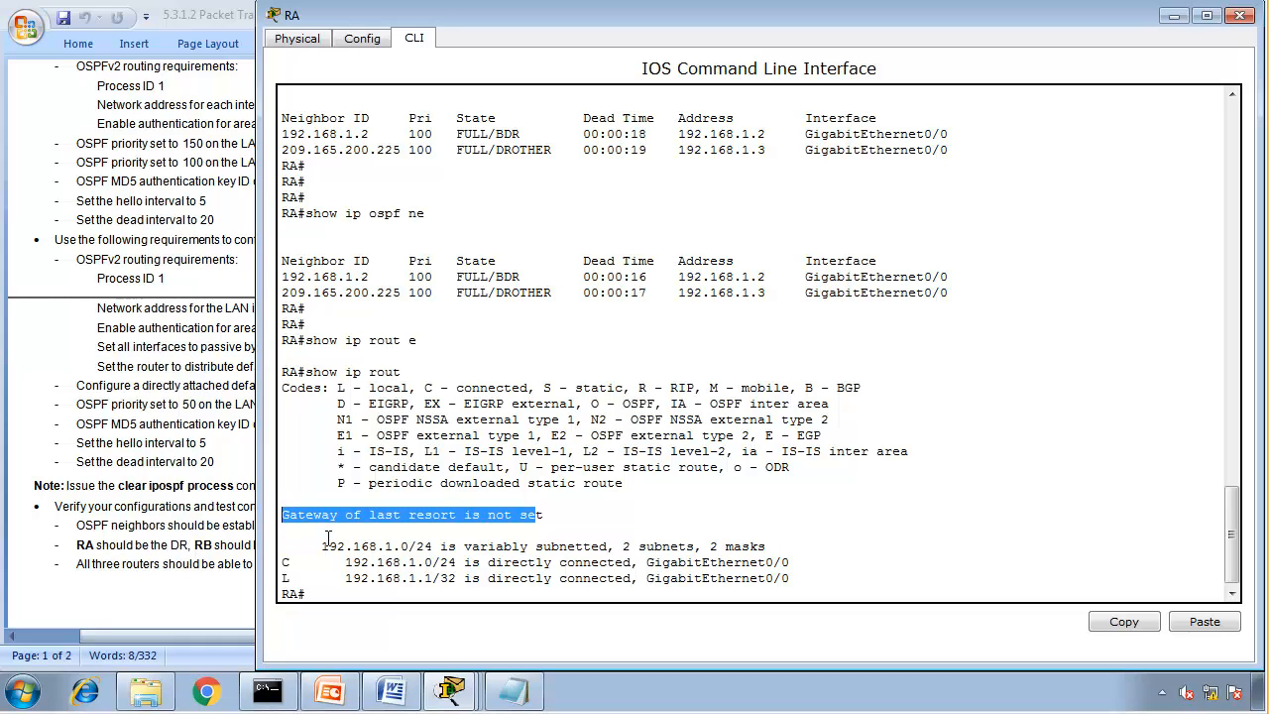
pyautogui.click(569, 548)
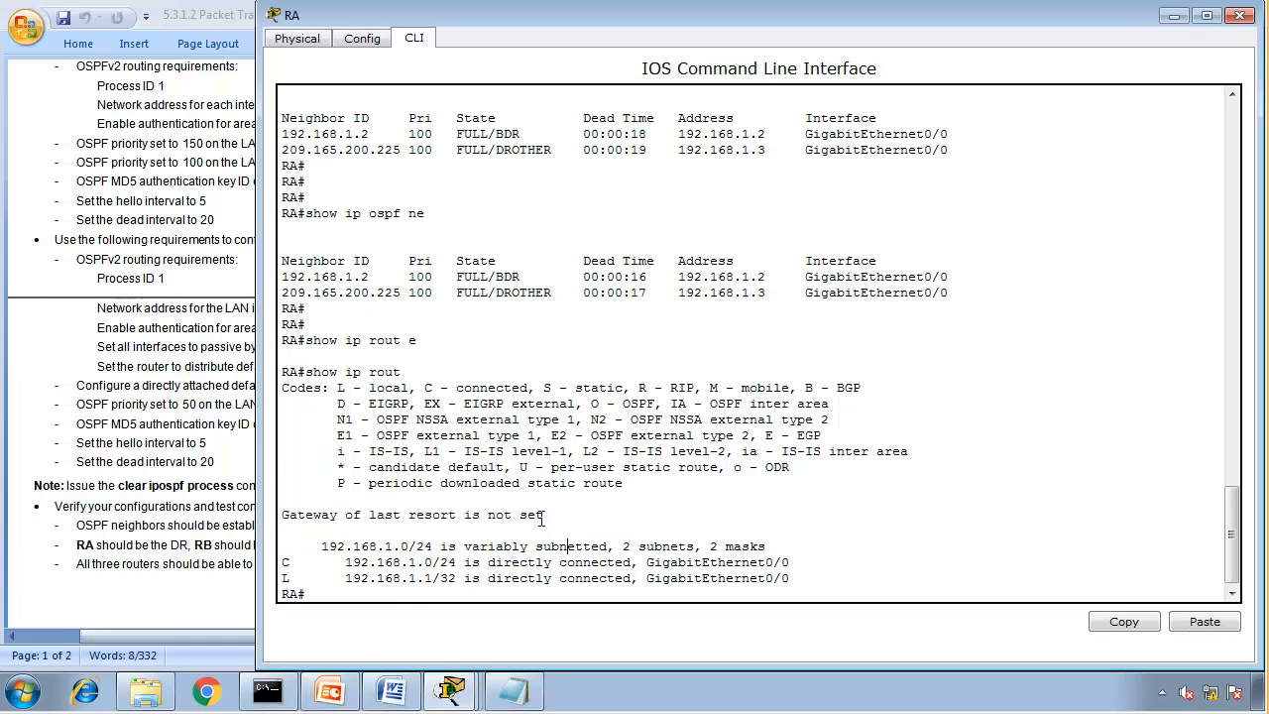
pyautogui.click(452, 691)
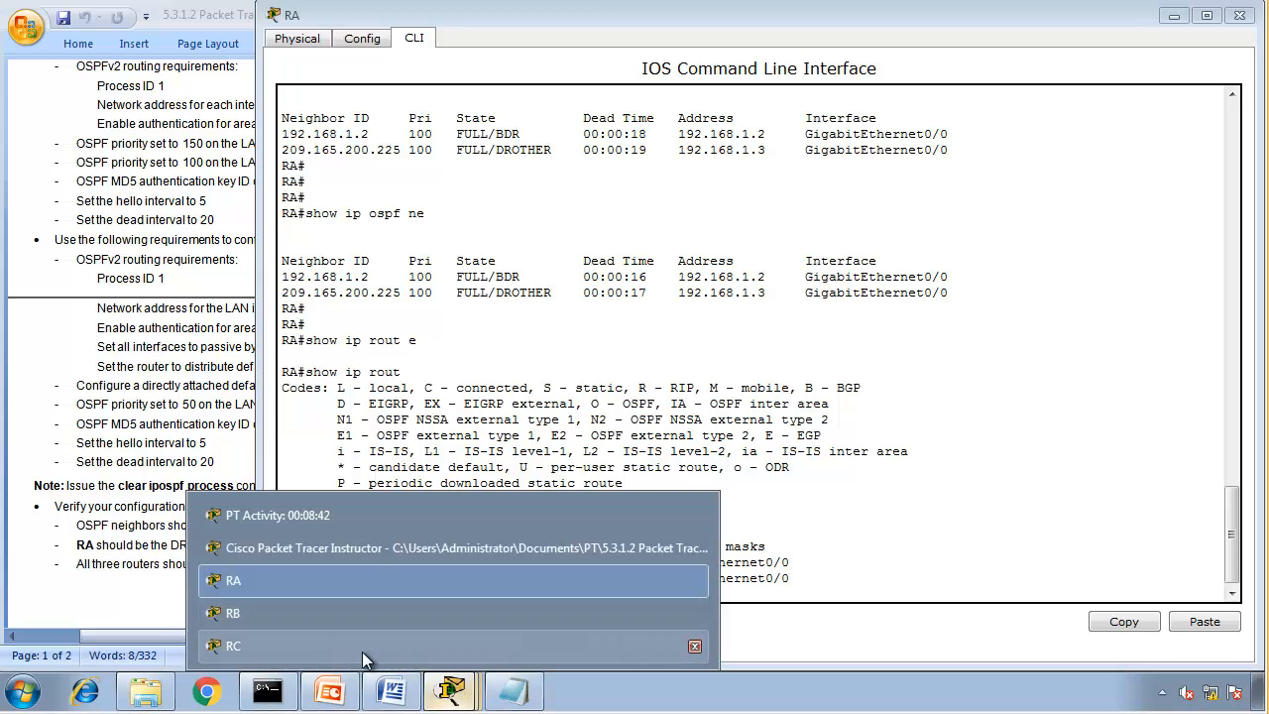
# - Switch through the window list to RC's console
pyautogui.click(362, 651)
pyautogui.click(452, 691)
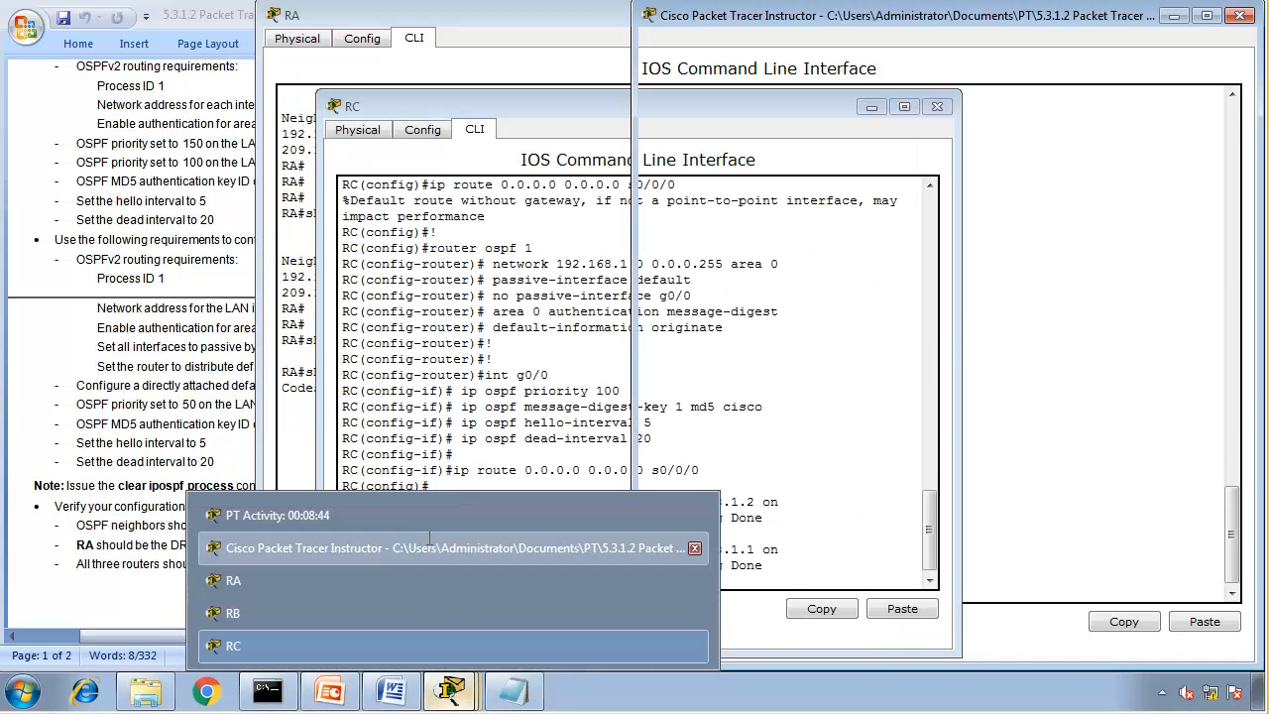
pyautogui.click(445, 547)
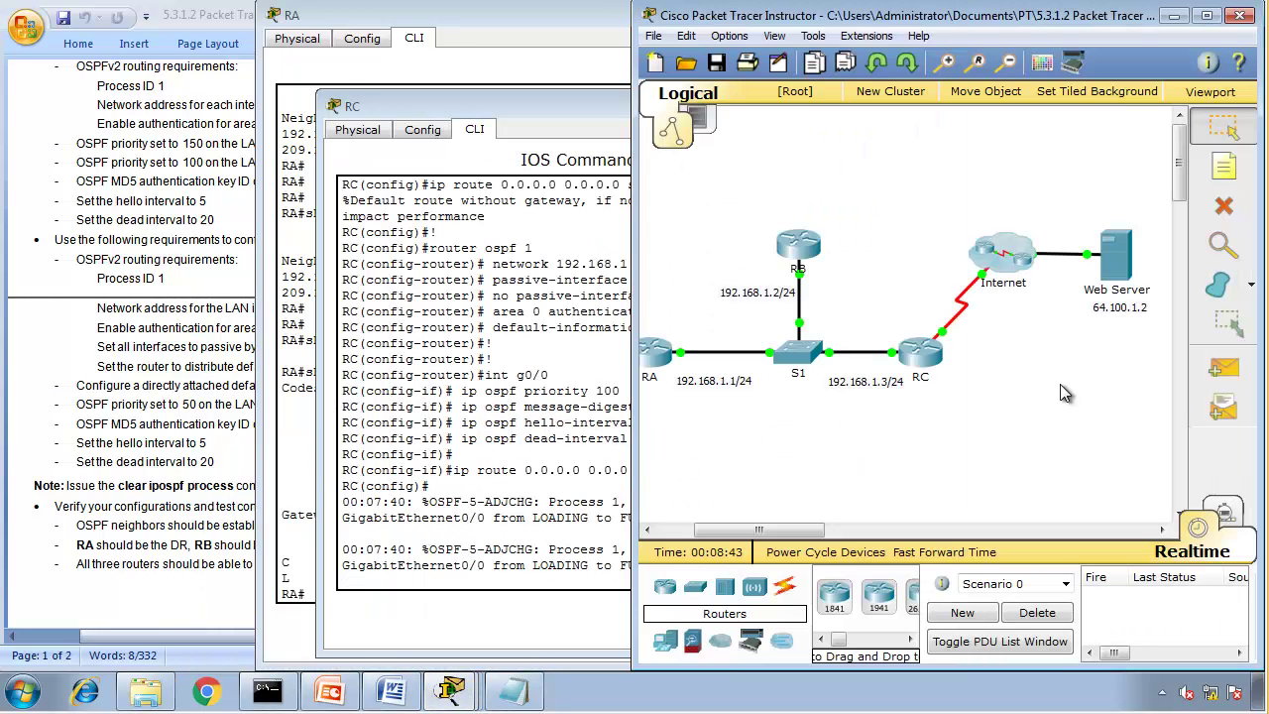
pyautogui.click(452, 690)
pyautogui.click(396, 654)
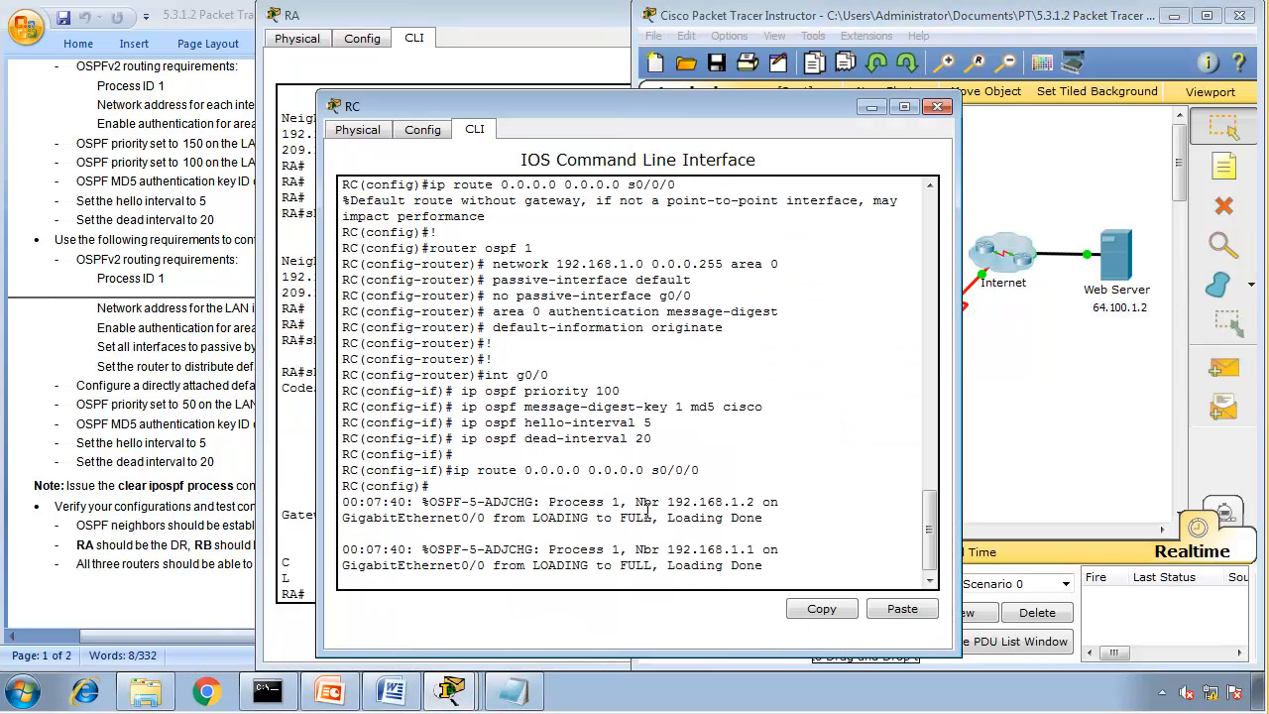
# - Run show running-config on RC and page to g0/0's priority 100, MD5 key, hello 5, dead 20
pyautogui.press('Return')
pyautogui.press('Return')
pyautogui.write('e')
pyautogui.press('Return')
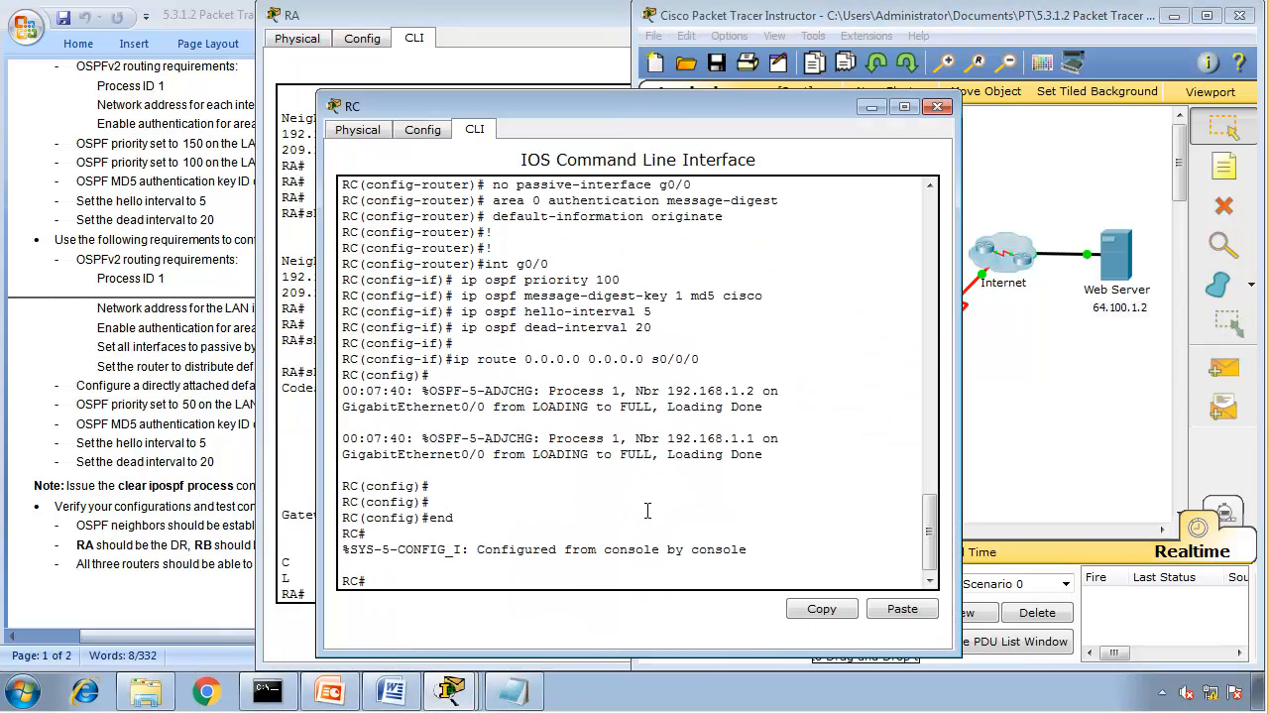
pyautogui.write('show run')
pyautogui.press('Return')
pyautogui.press('space')
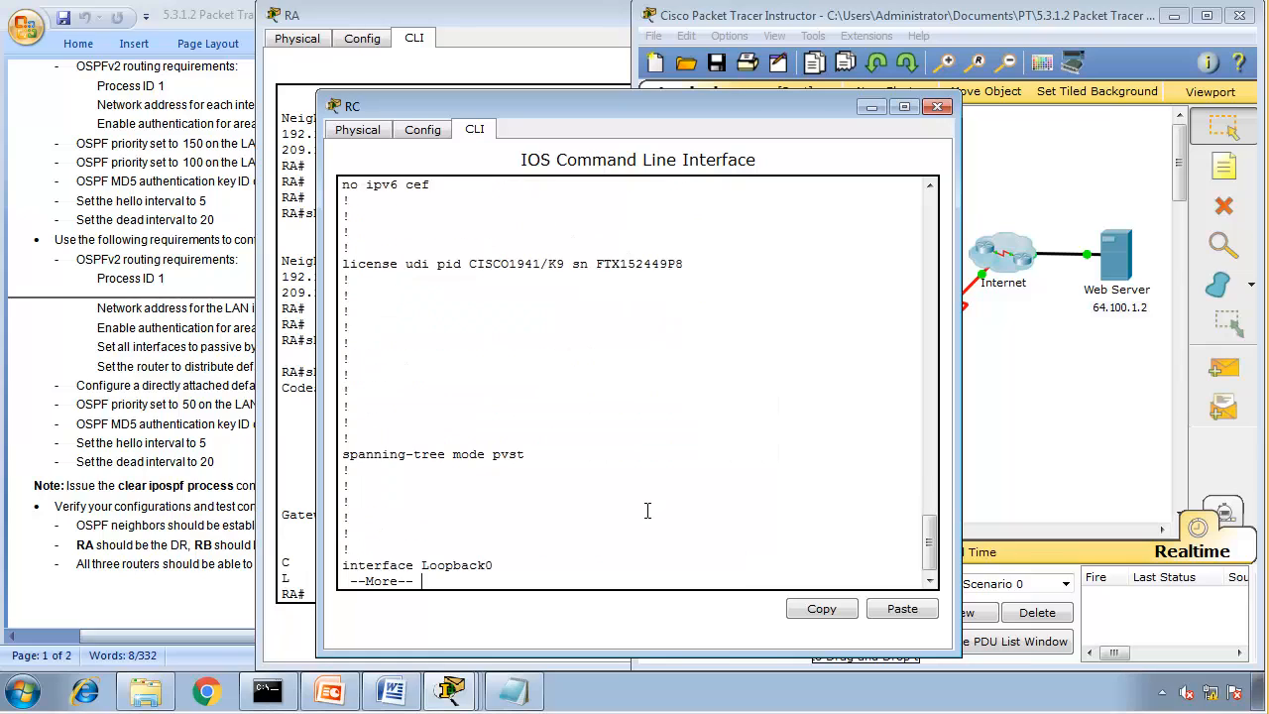
pyautogui.press('space')
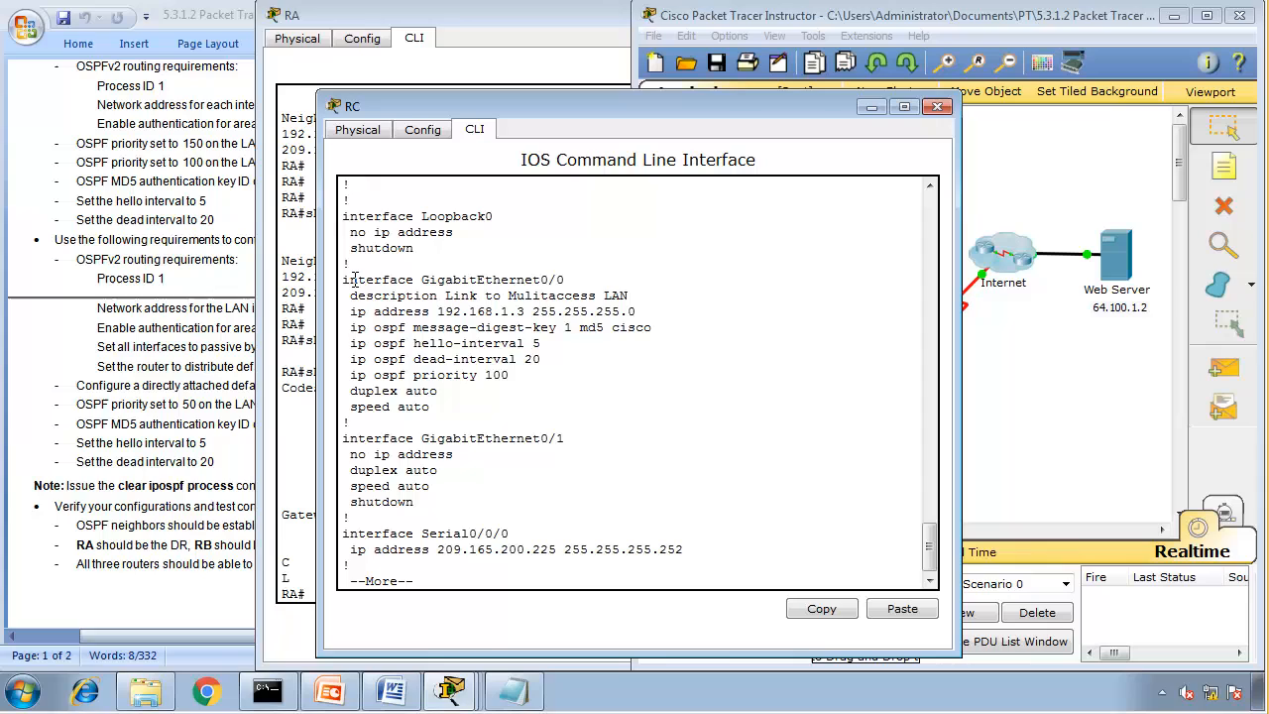
pyautogui.moveTo(346, 279)
pyautogui.mouseDown()
pyautogui.moveTo(572, 354)
pyautogui.moveTo(590, 402)
pyautogui.mouseUp()
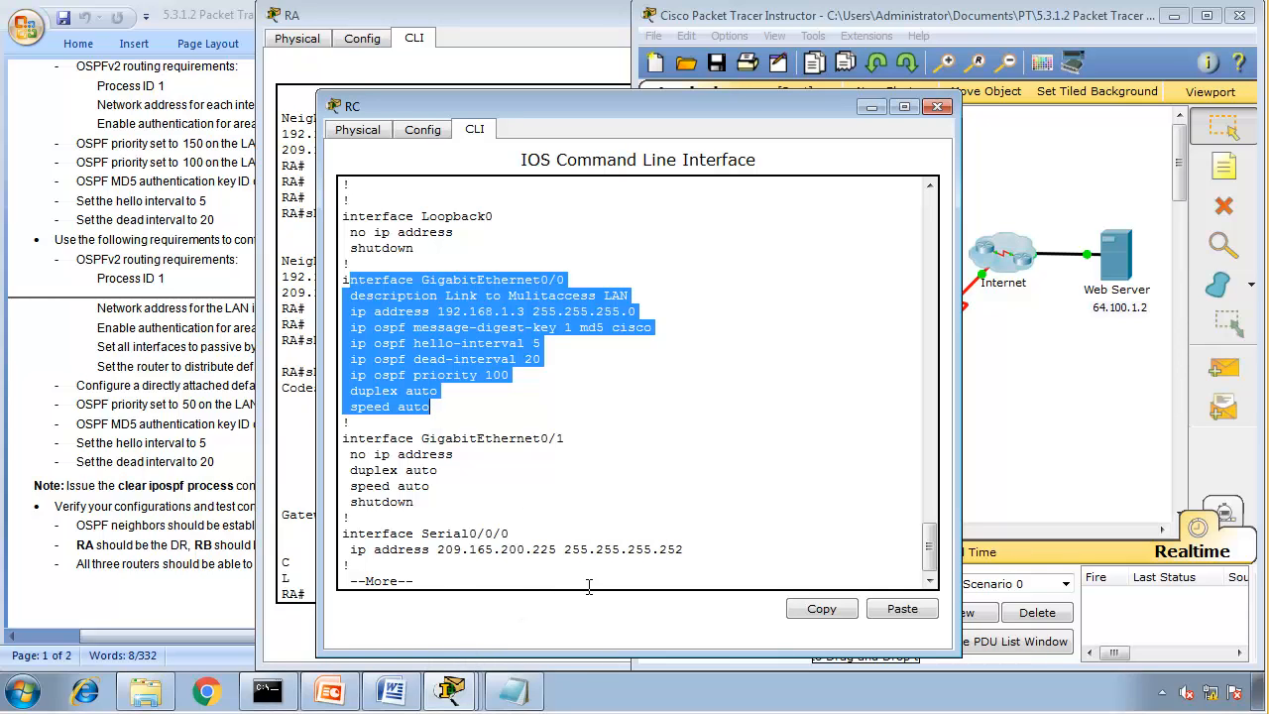
pyautogui.click(512, 689)
# - Compare RC's notes with the config page showing default-information originate and the Serial0/0/0 default route
pyautogui.click(750, 466)
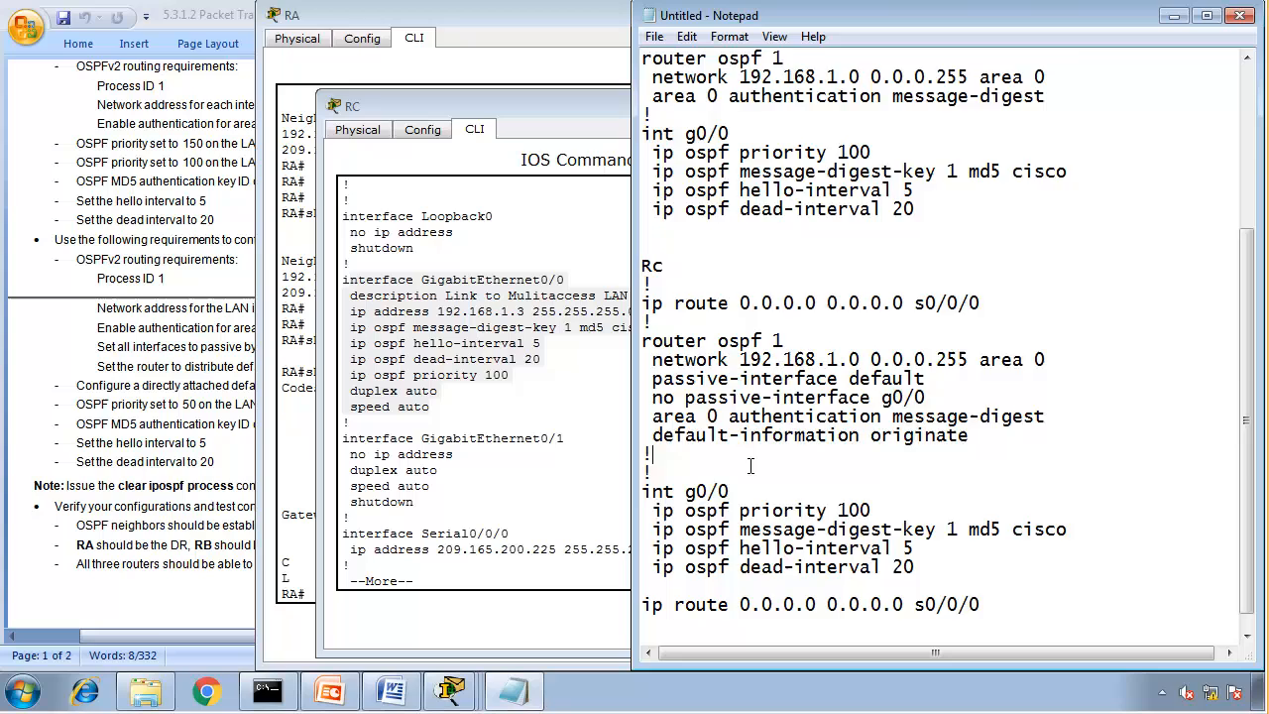
pyautogui.scroll(-1, 750, 466)
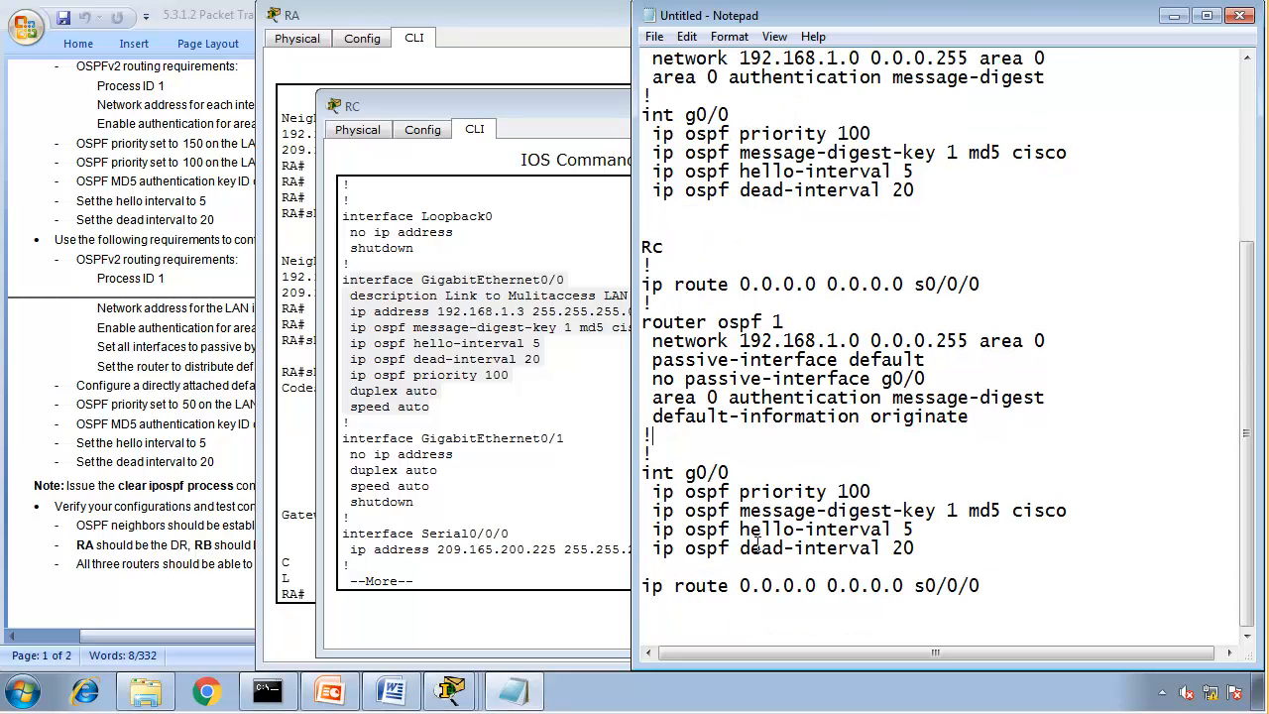
pyautogui.moveTo(914, 549); pyautogui.dragTo(615, 517)
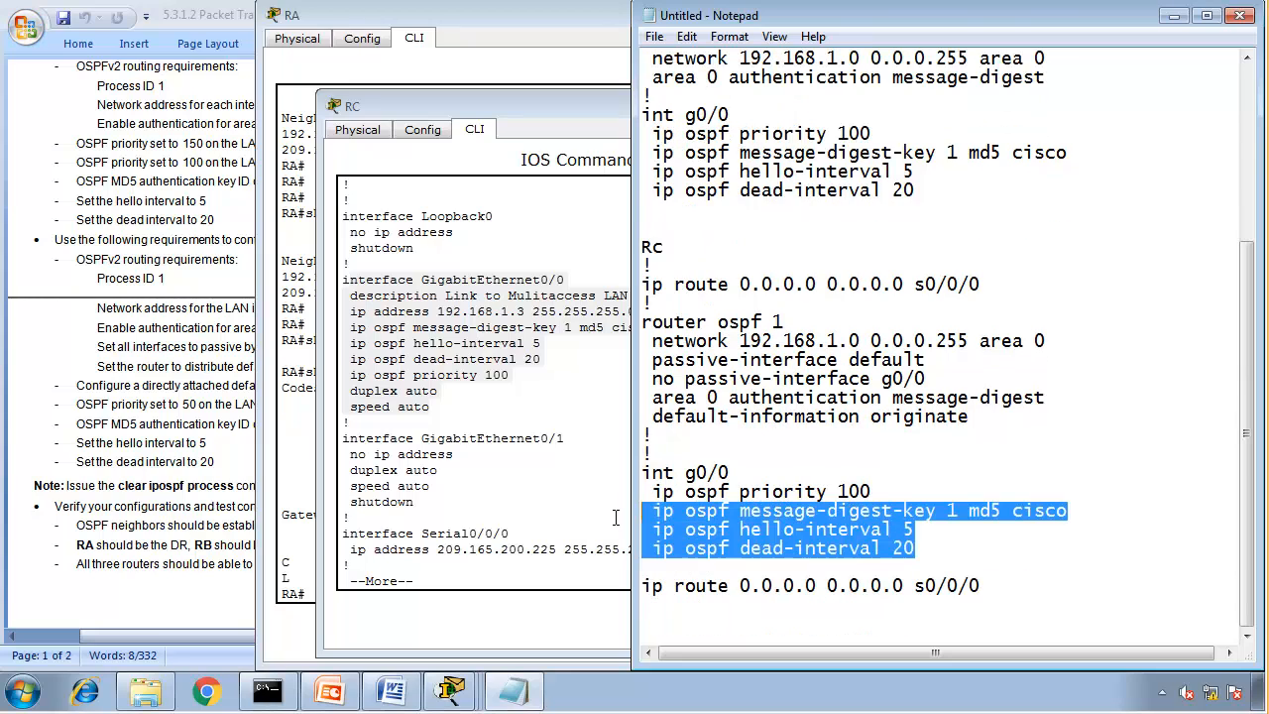
pyautogui.click(615, 517)
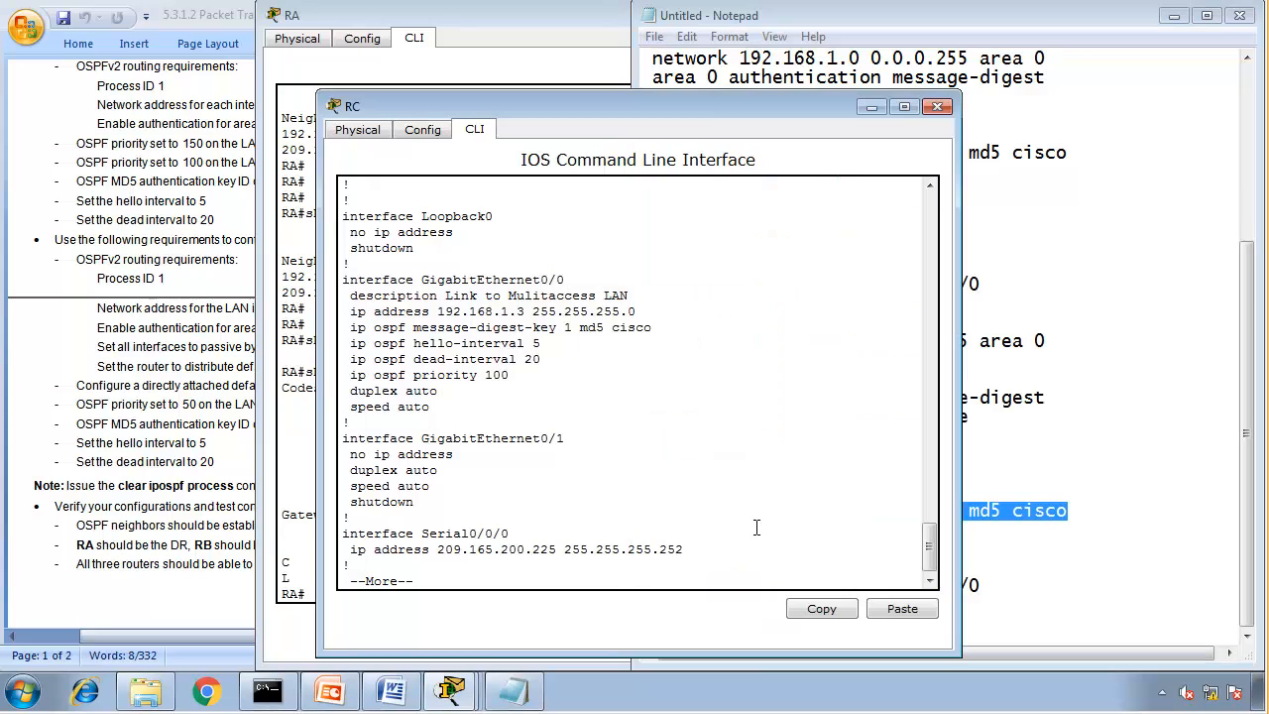
pyautogui.scroll(-1, 530, 507)
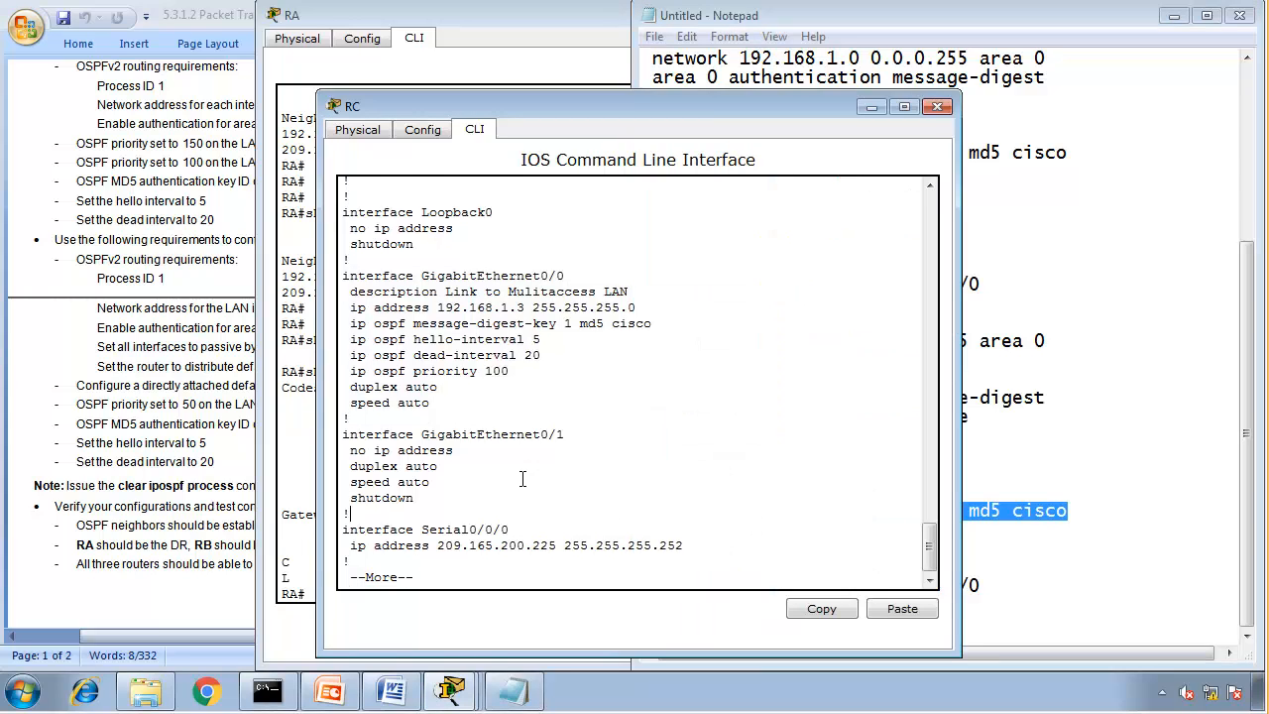
pyautogui.press('space')
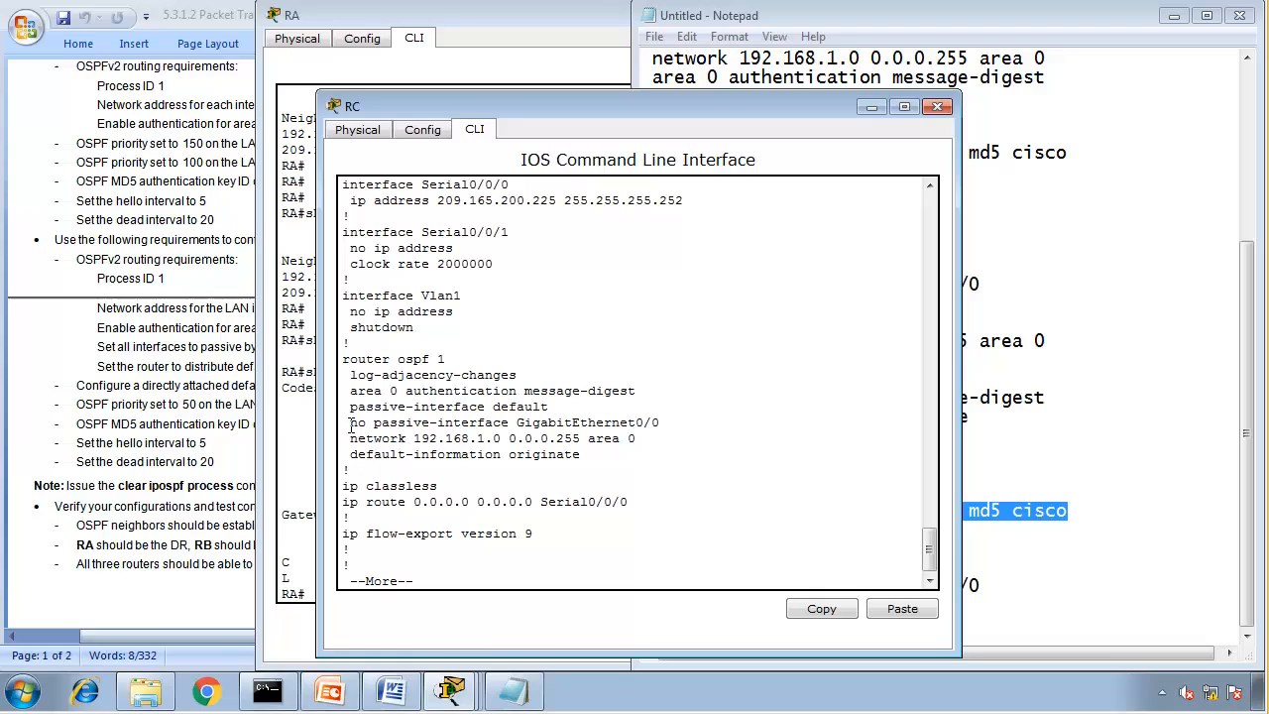
pyautogui.moveTo(356, 454); pyautogui.dragTo(590, 466)
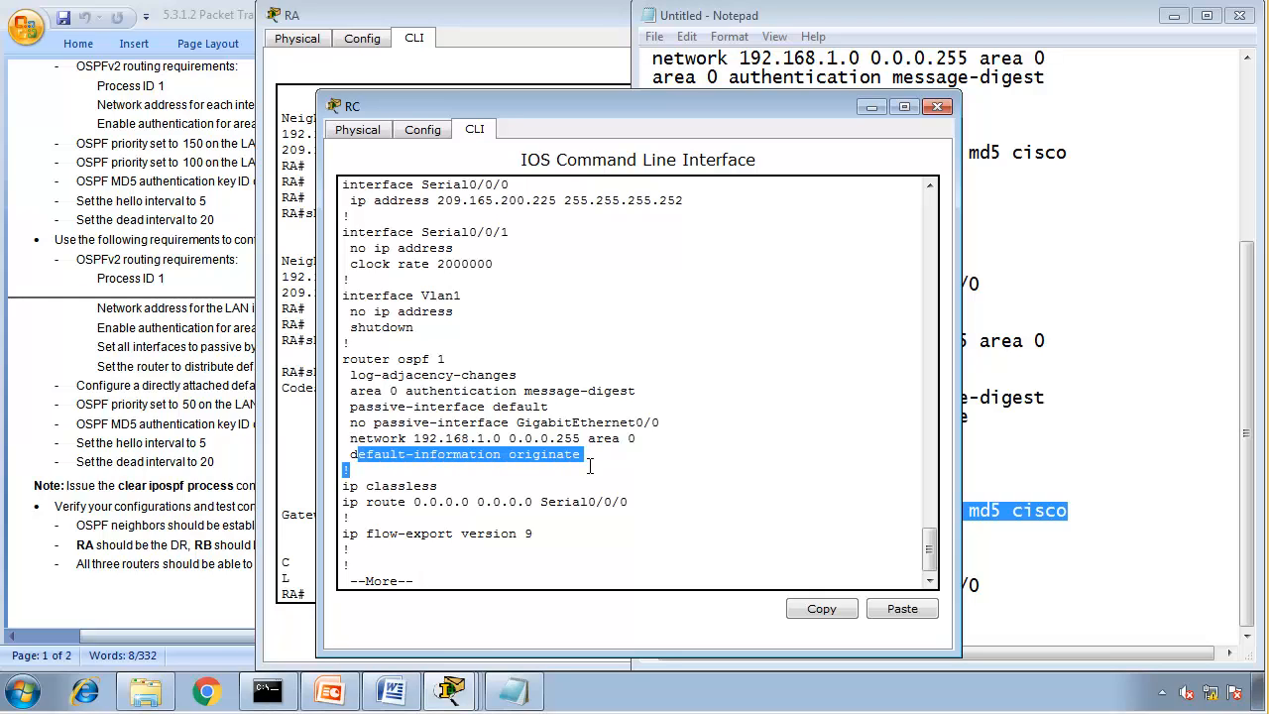
pyautogui.moveTo(632, 501); pyautogui.dragTo(324, 496)
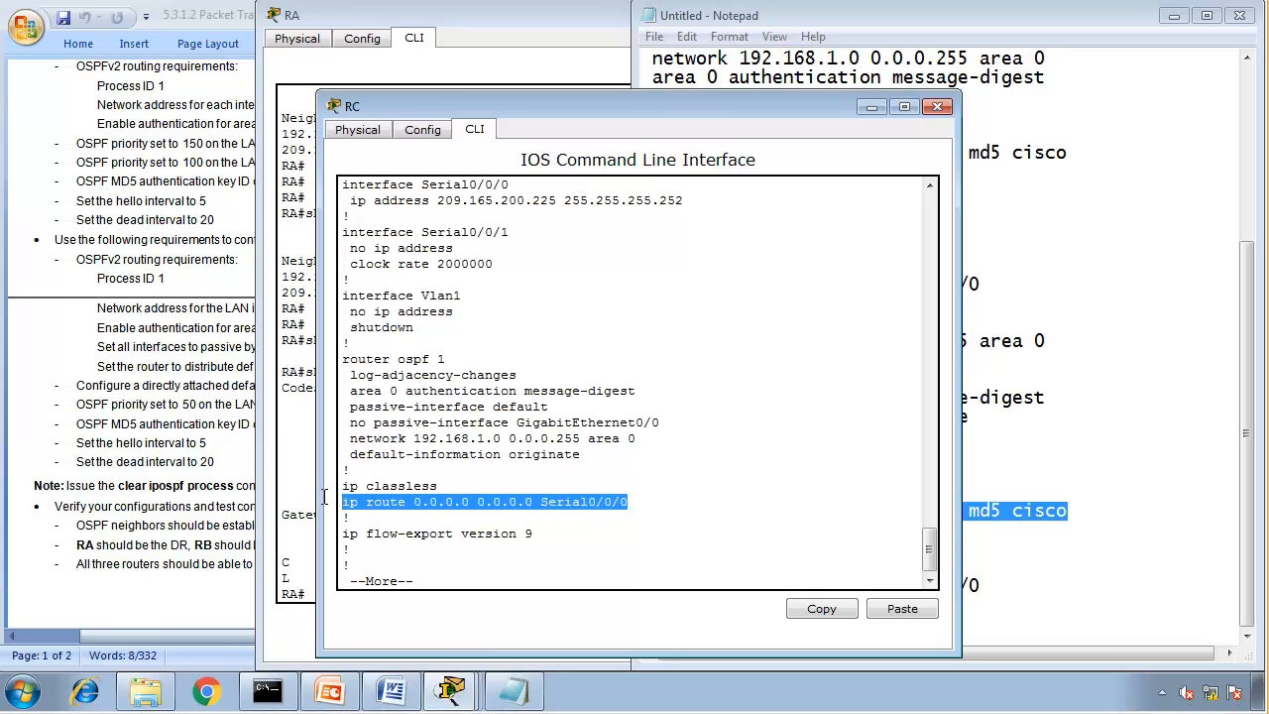
# - Run show ip interface brief on RC and confirm Serial0/0/0 is up
pyautogui.press('space')
pyautogui.write('show ip')
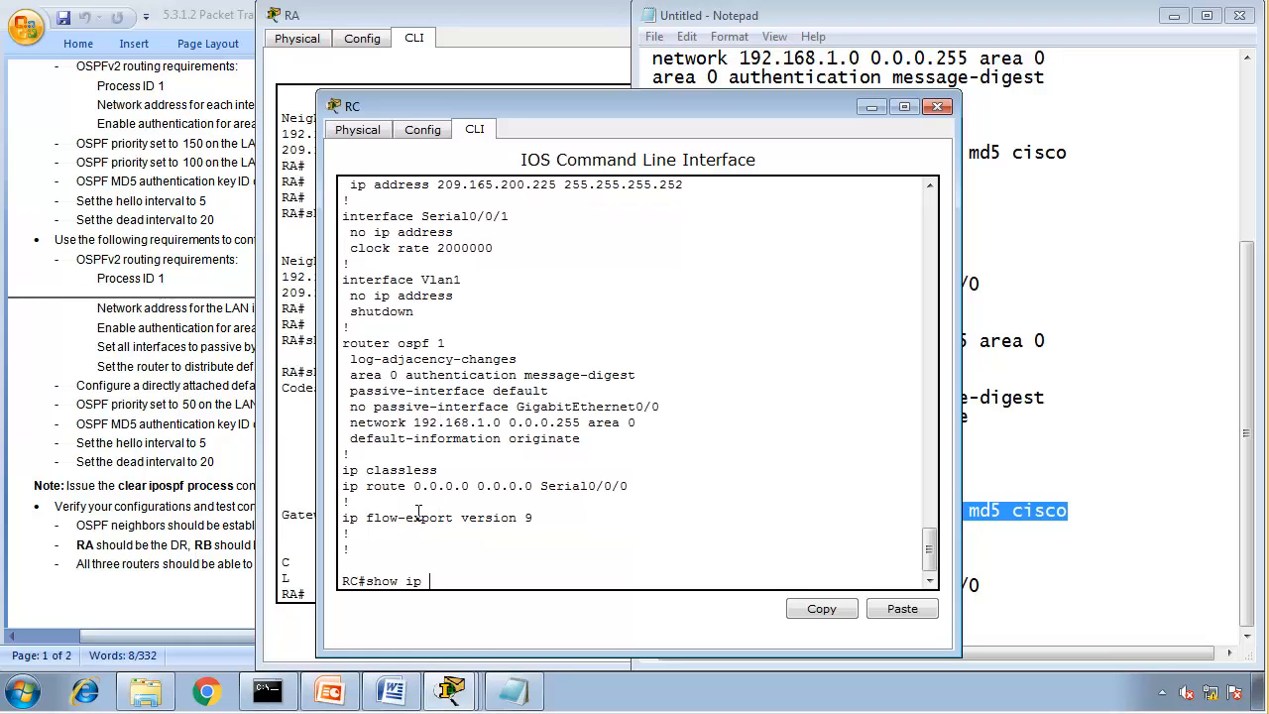
pyautogui.write(' int brief')
pyautogui.press('Return')
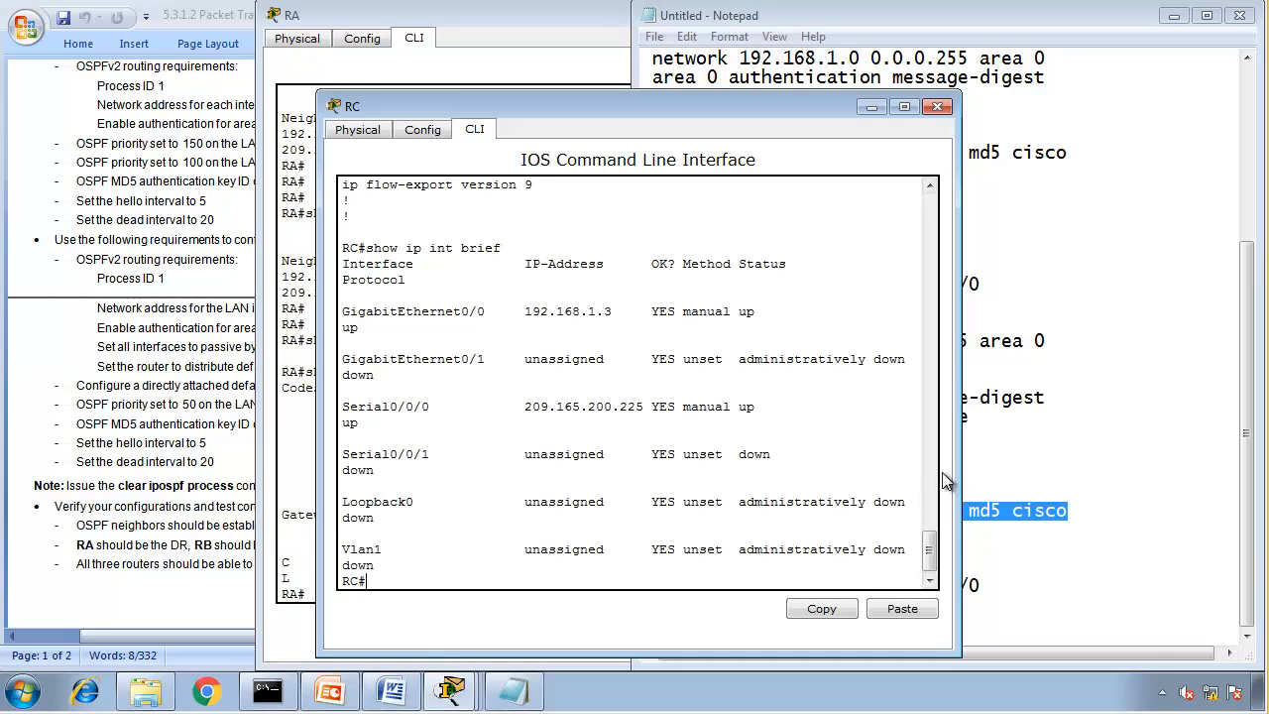
pyautogui.moveTo(957, 474); pyautogui.dragTo(1096, 436)
pyautogui.moveTo(1175, 431); pyautogui.dragTo(1225, 430)
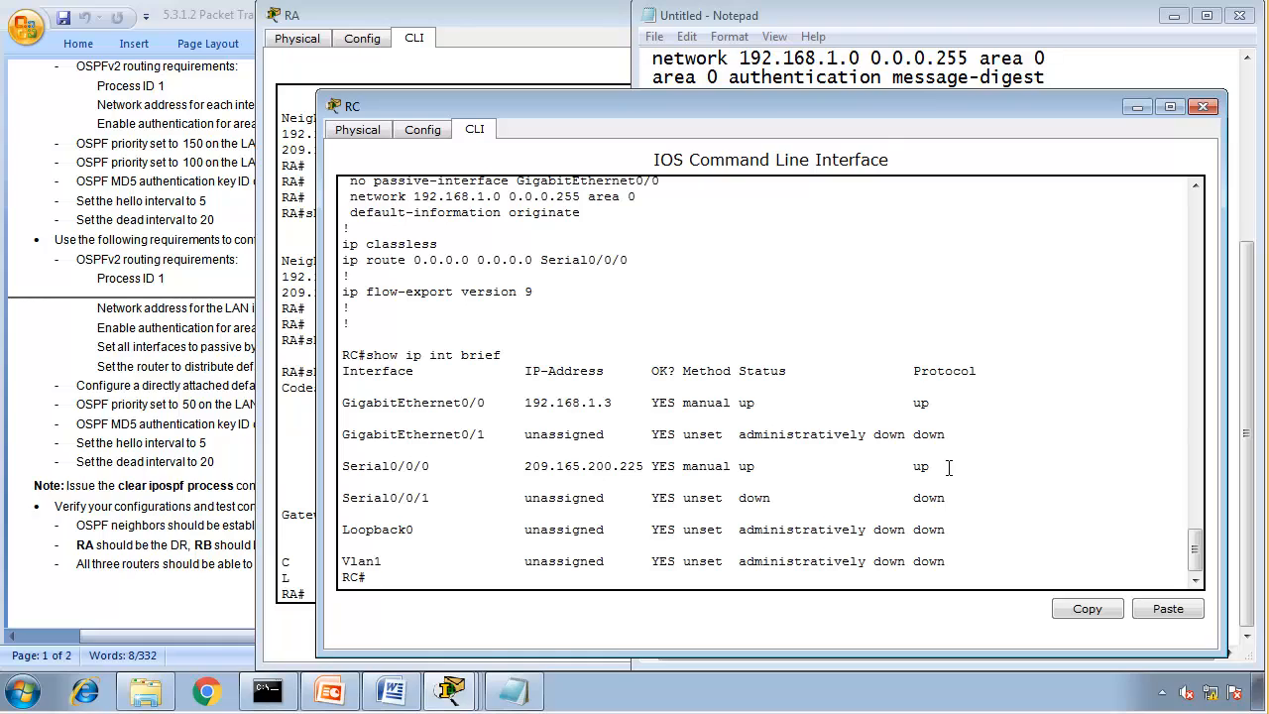
pyautogui.moveTo(948, 467); pyautogui.dragTo(345, 458)
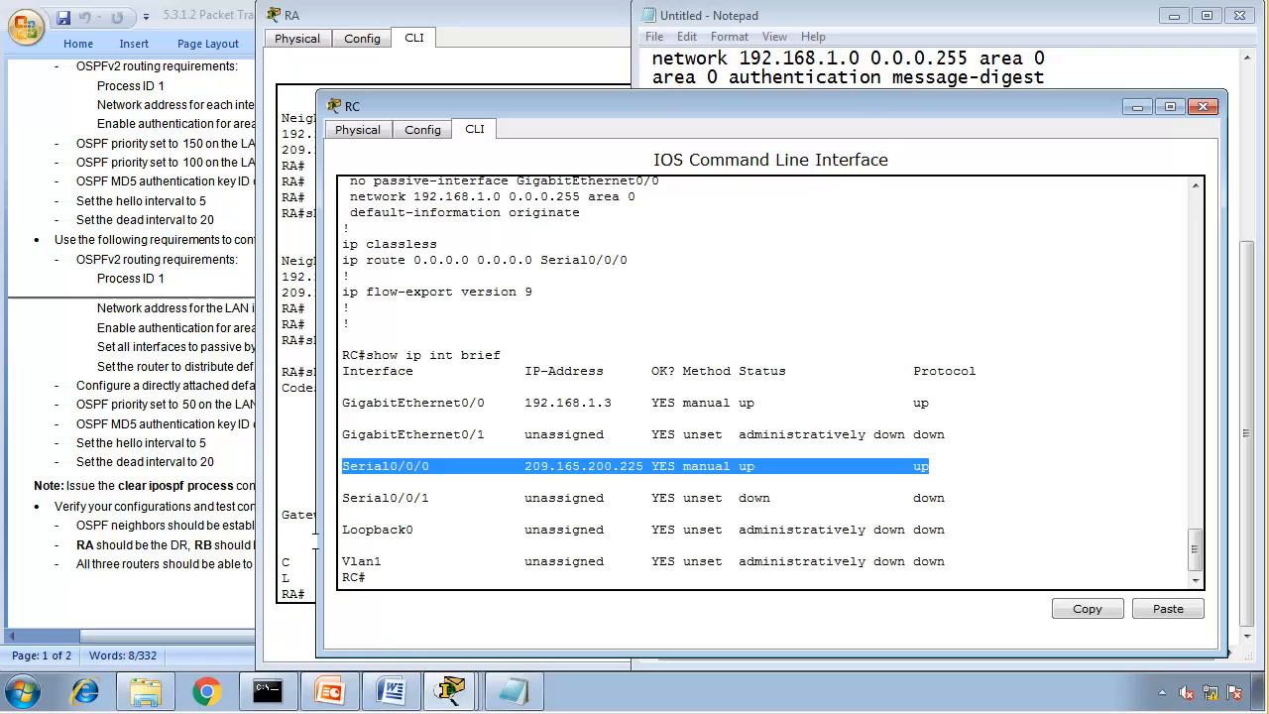
pyautogui.click(577, 295)
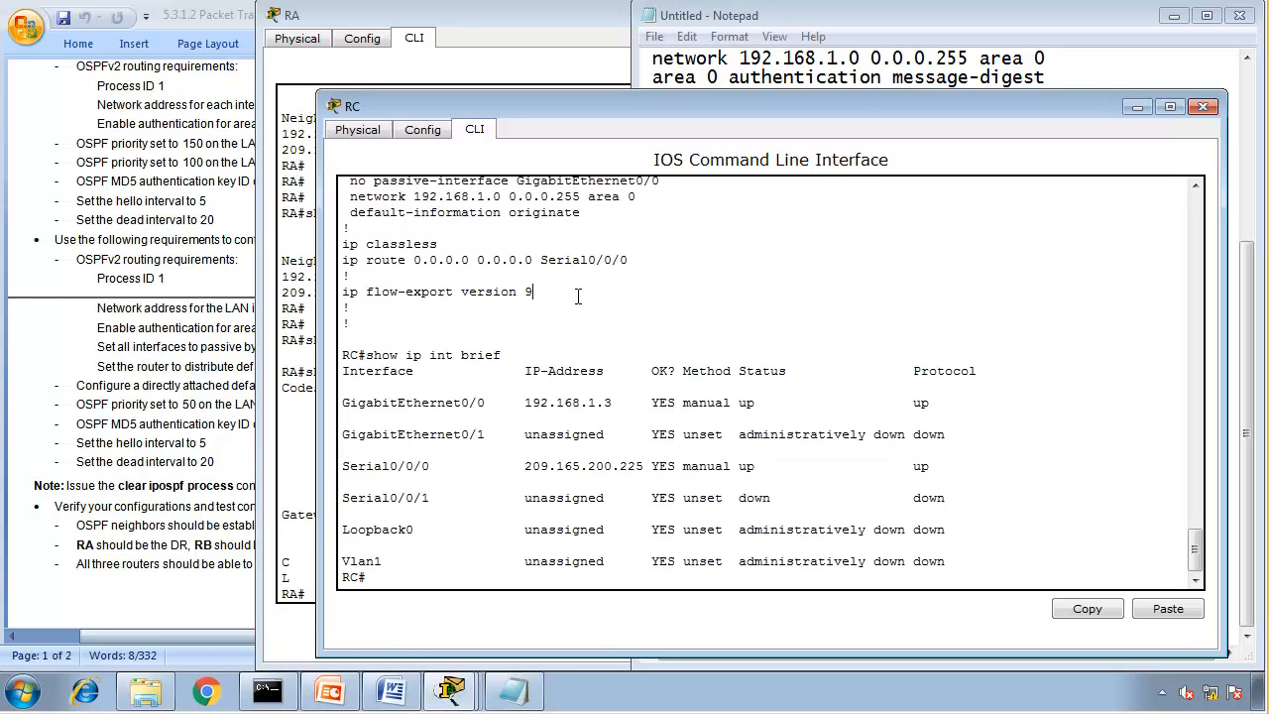
pyautogui.scroll(4, 577, 295)
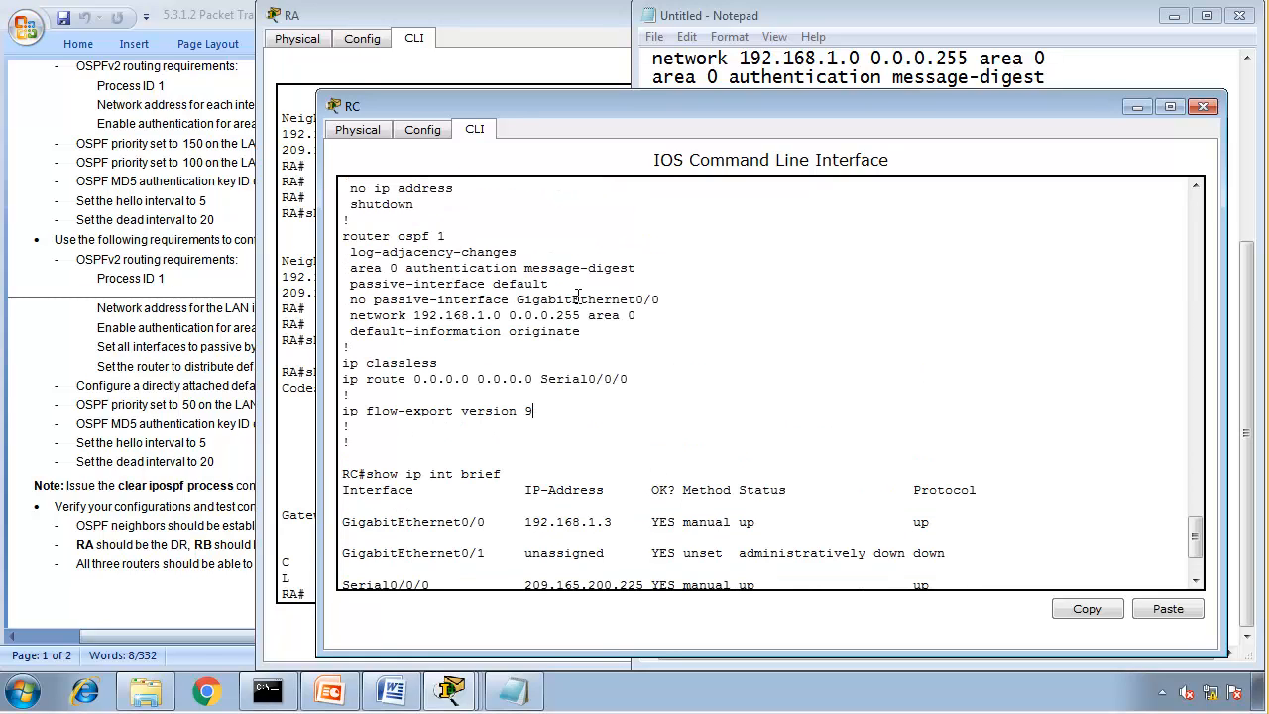
pyautogui.scroll(3, 577, 296)
pyautogui.write('show ip')
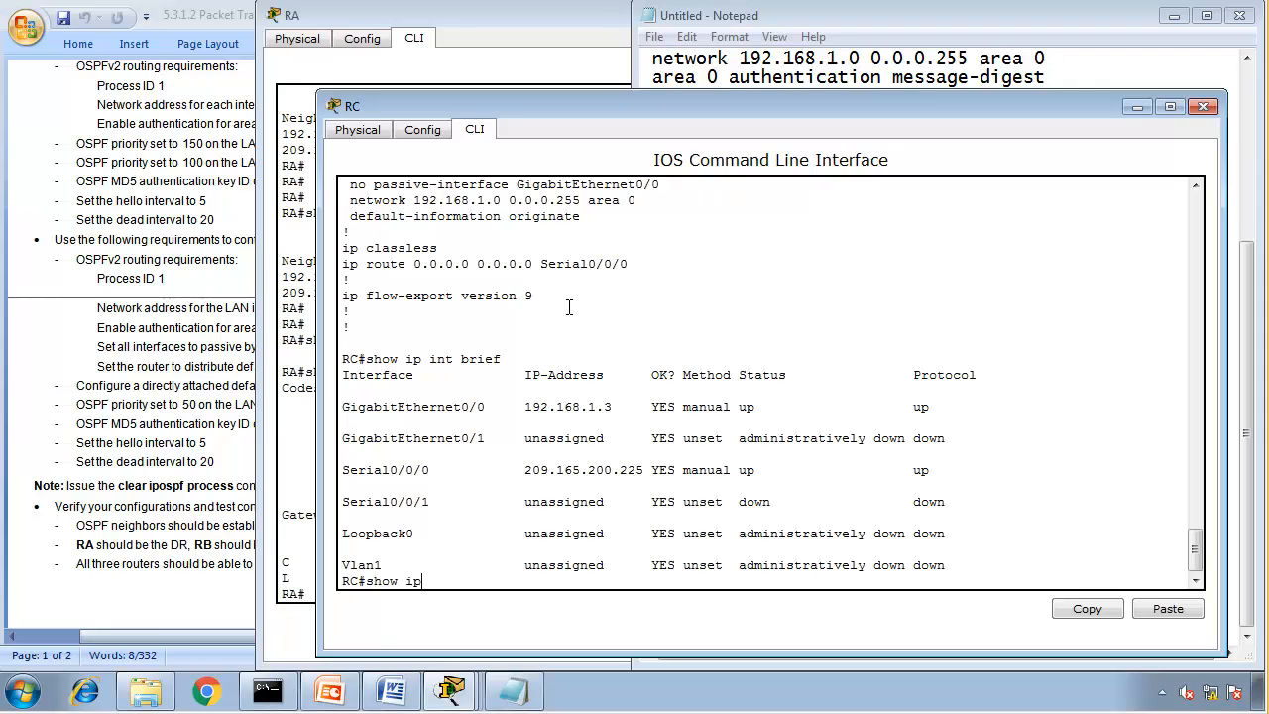
pyautogui.write(' route')
# - Display RC's routing table with gateway of last resort via Serial0/0/0
pyautogui.press('Return')
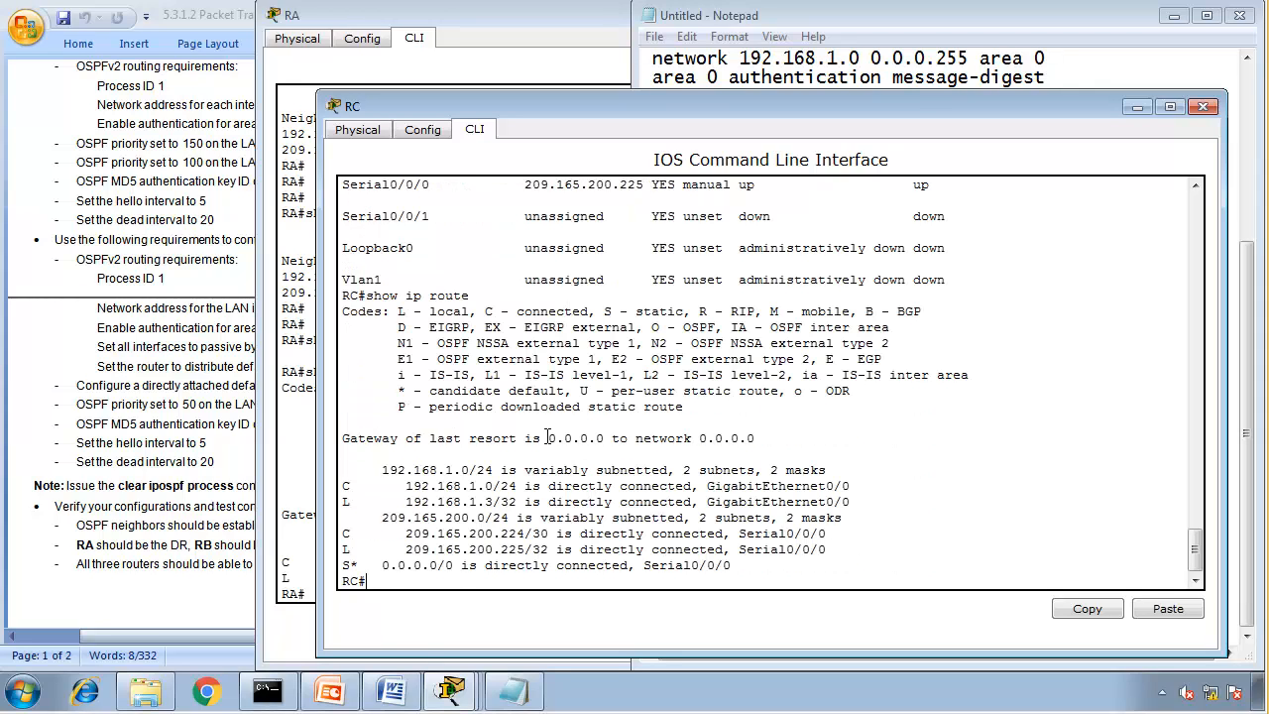
pyautogui.moveTo(755, 438); pyautogui.dragTo(328, 440)
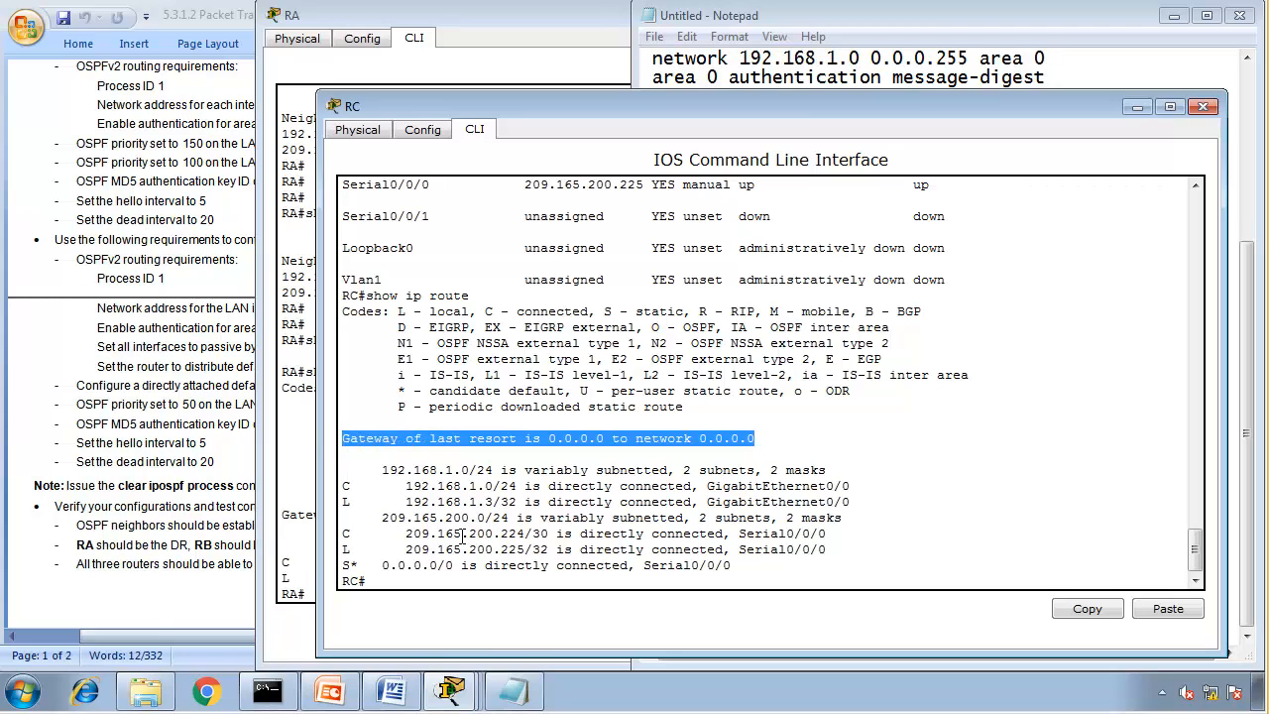
pyautogui.click(123, 563)
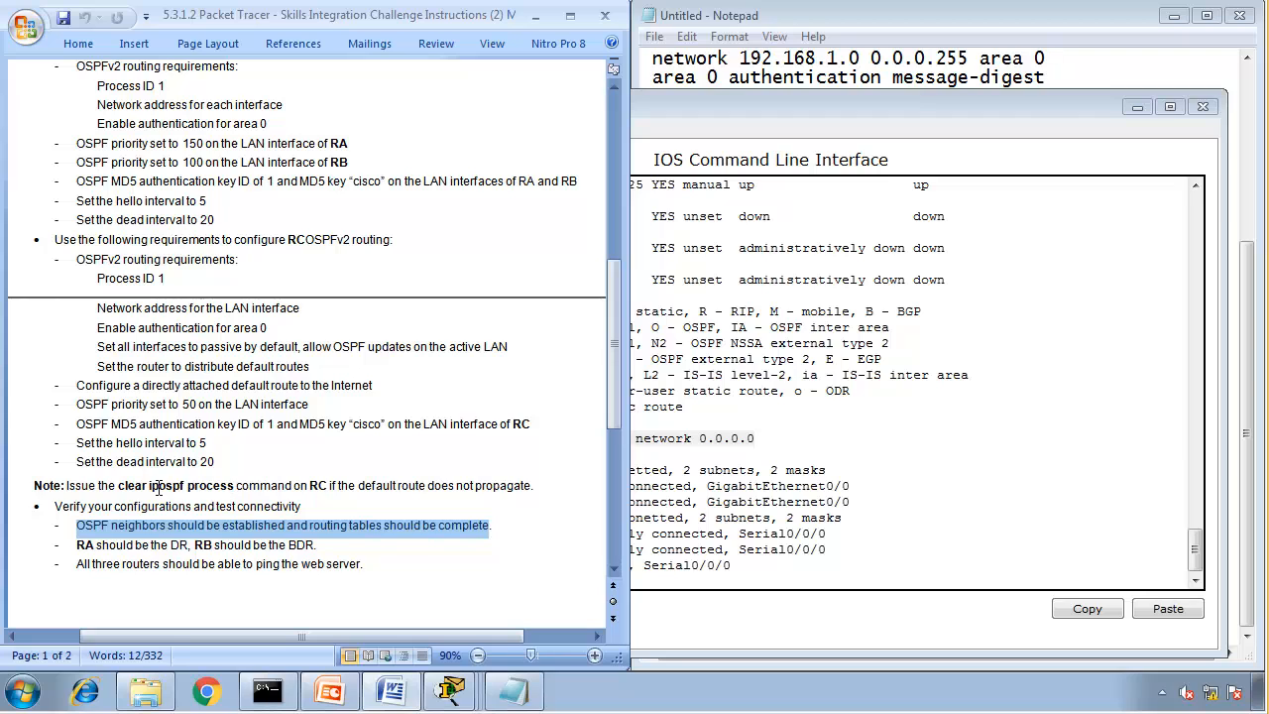
# - Bring RC's console forward and return it to the privileged EXEC prompt
pyautogui.click(156, 486)
pyautogui.click(836, 533)
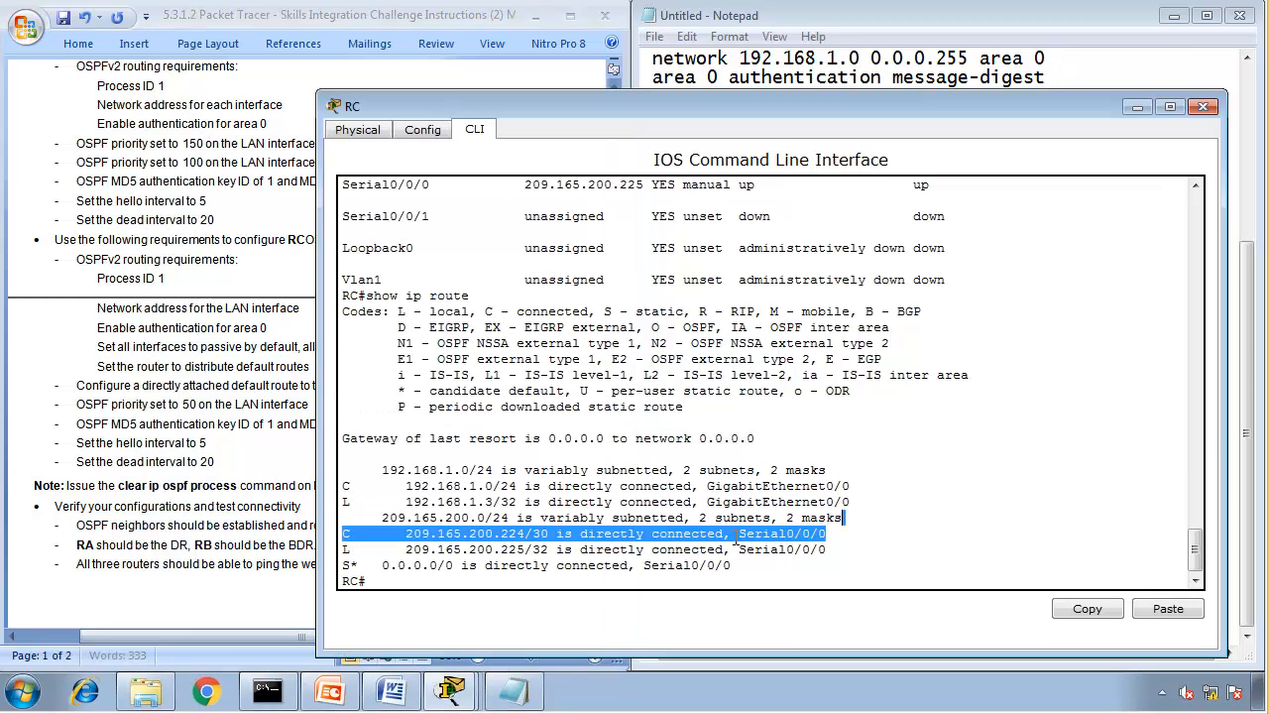
pyautogui.write('nf t')
pyautogui.press('Return')
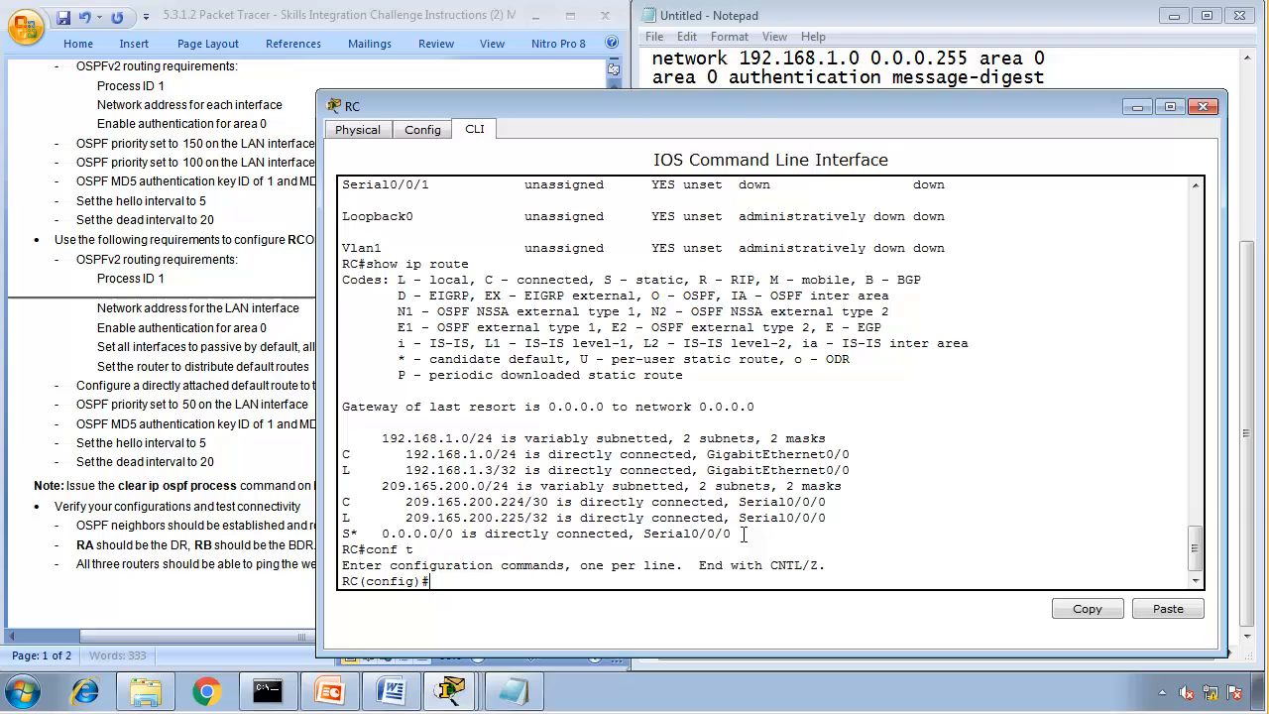
pyautogui.write('xit')
pyautogui.press('Return')
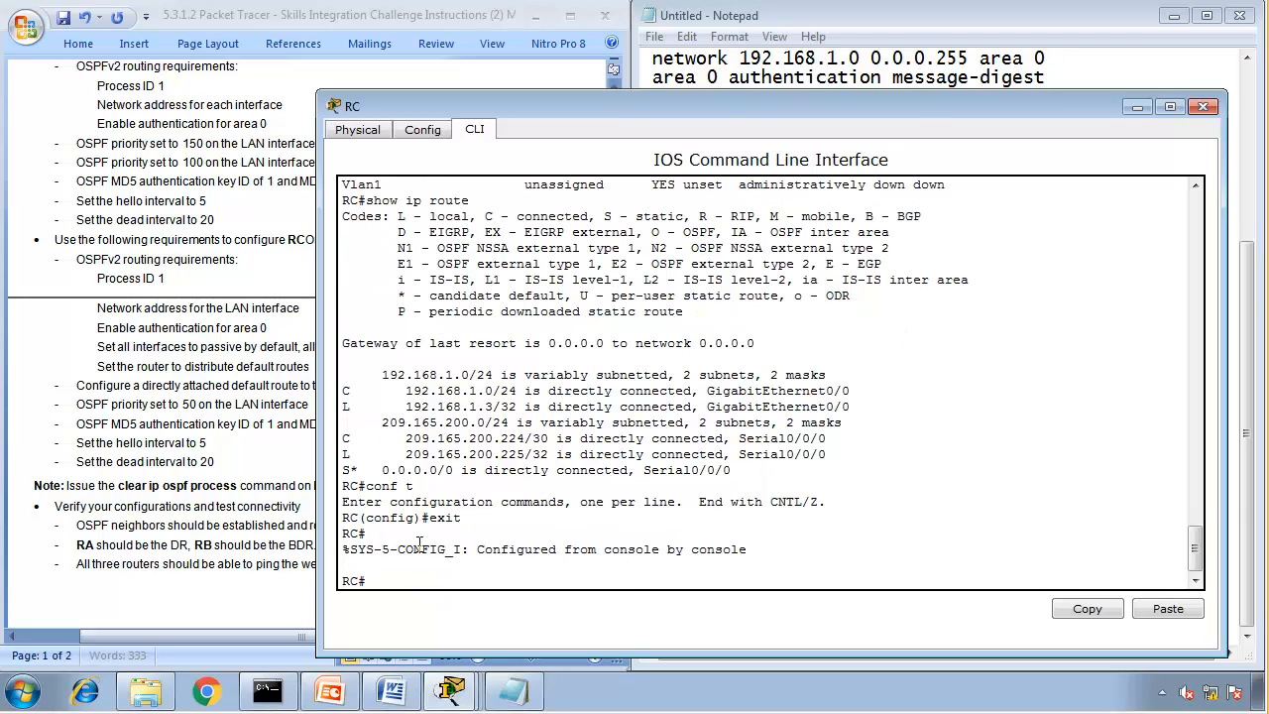
# - Copy 'clear ip ospf process' from the note and run it at RC's prompt
pyautogui.click(228, 488)
pyautogui.moveTo(238, 488); pyautogui.dragTo(119, 488)
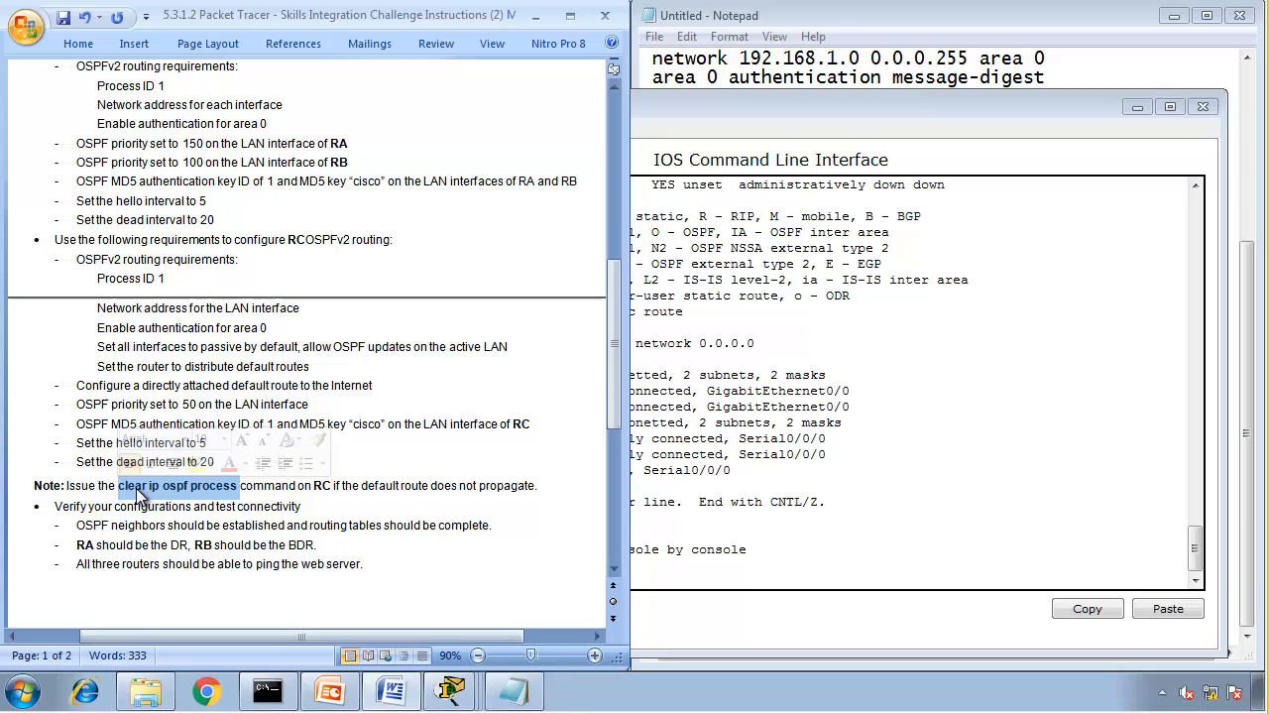
pyautogui.rightClick(149, 496)
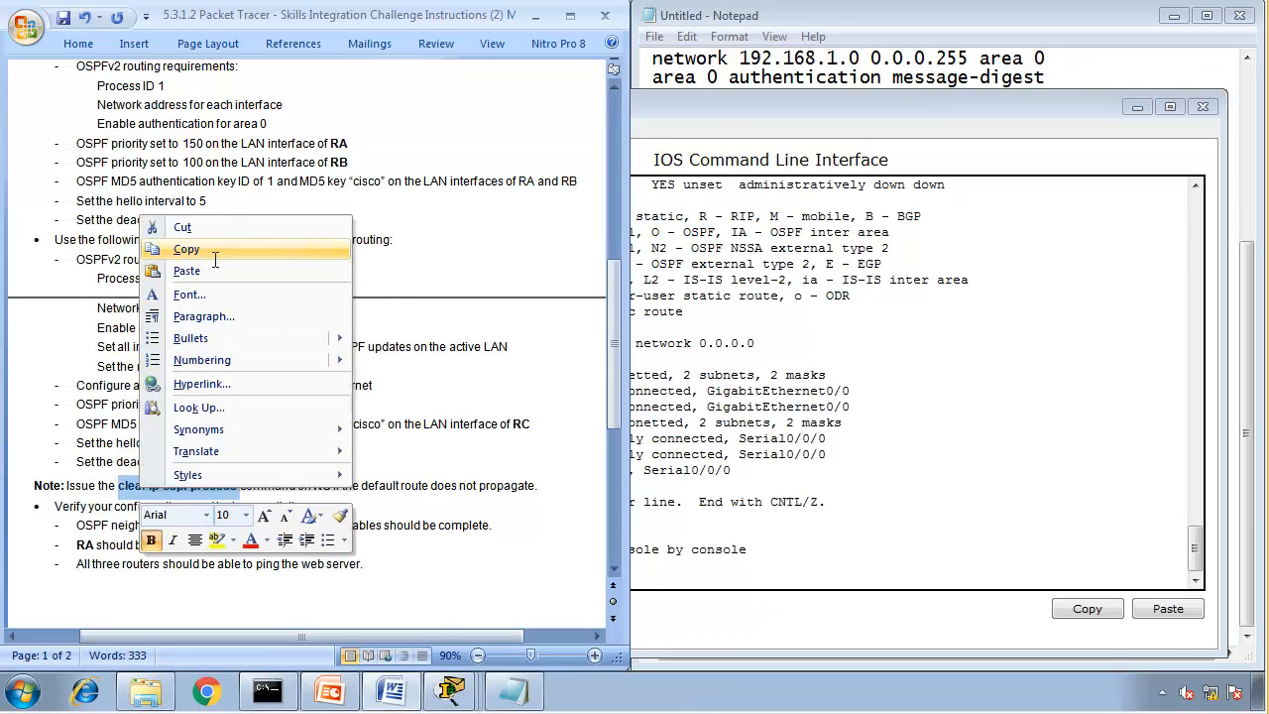
pyautogui.click(186, 248)
pyautogui.click(694, 397)
pyautogui.rightClick(722, 518)
pyautogui.click(764, 539)
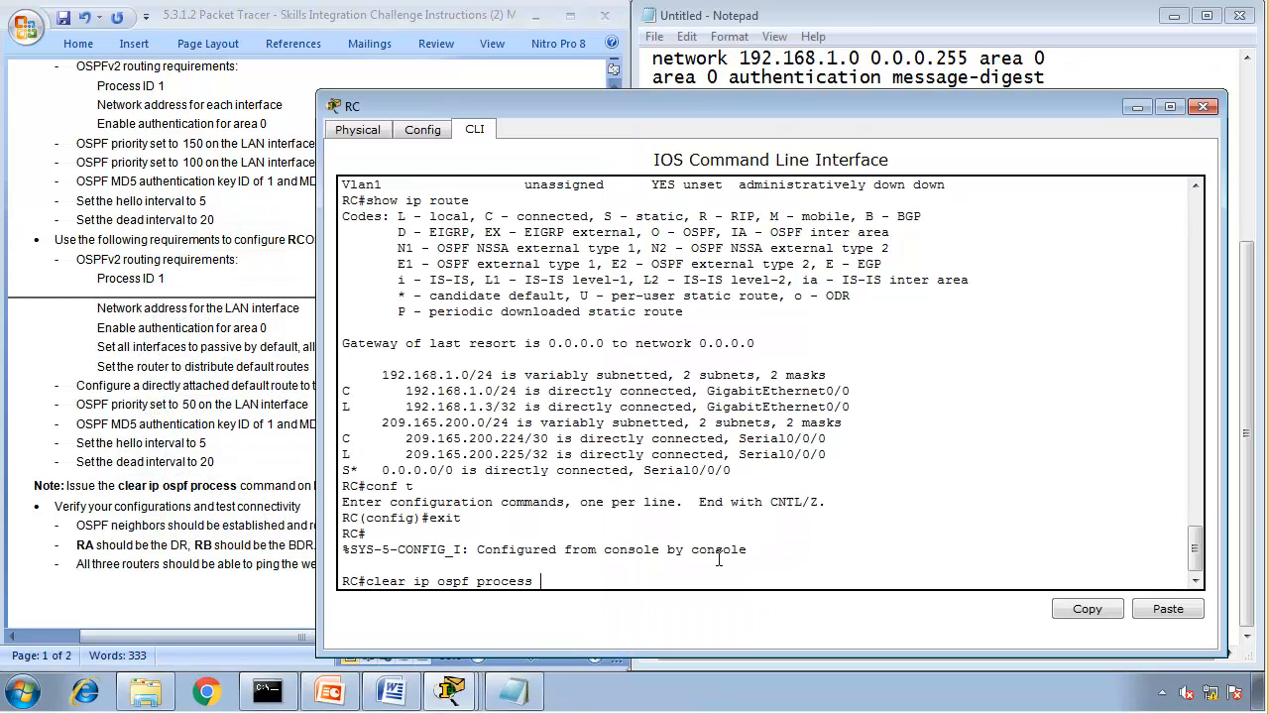
pyautogui.press('Return')
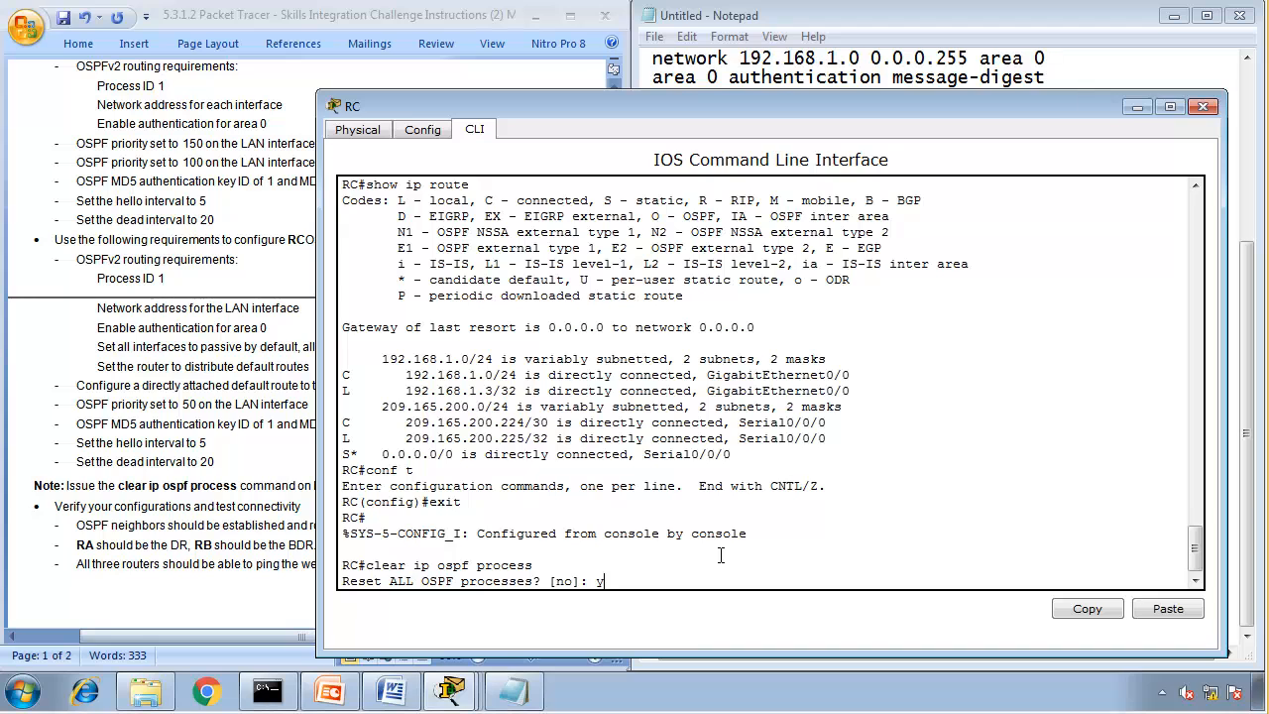
# - Confirm RC's reset with y, then run 'clear ip ospf process' on RA and confirm
pyautogui.press('Return')
pyautogui.click(451, 690)
pyautogui.click(367, 583)
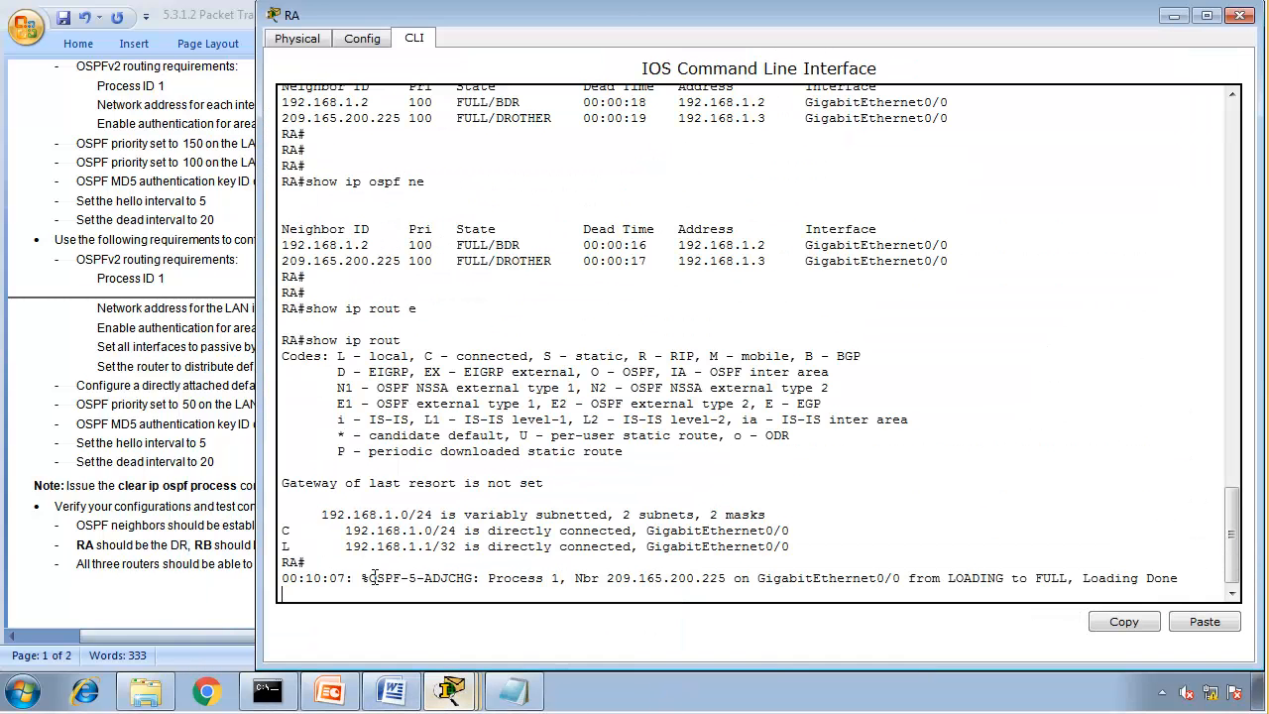
pyautogui.press('Return')
pyautogui.rightClick(484, 567)
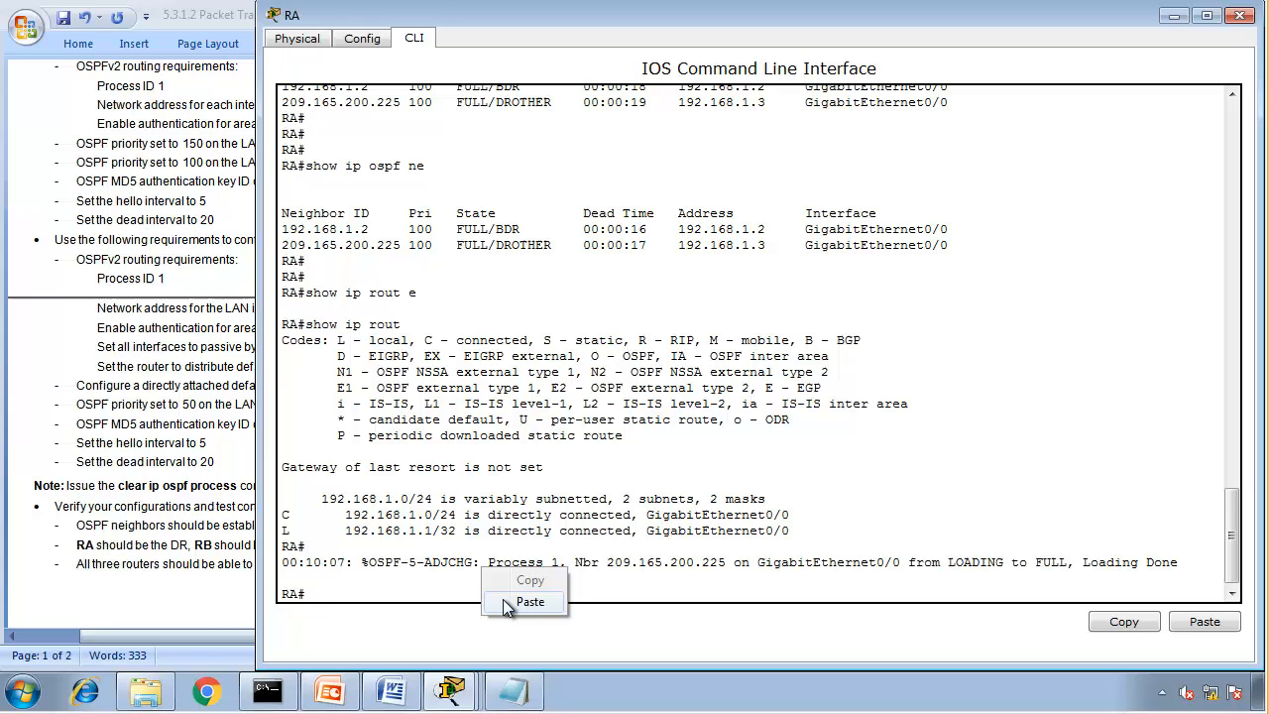
pyautogui.click(529, 602)
pyautogui.press('Return')
pyautogui.write('y')
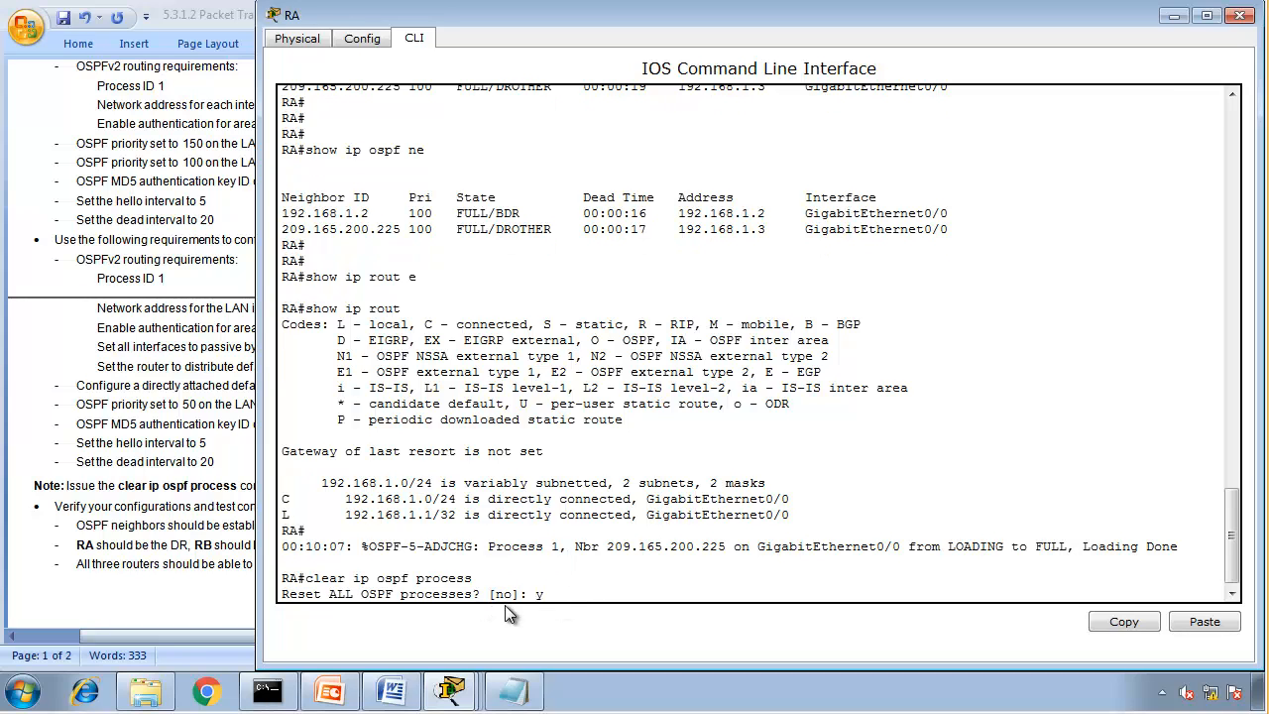
pyautogui.press('Return')
# - End config mode on RB, run 'clear ip ospf process', then highlight the RA-DR/RB-BDR requirement
pyautogui.click(451, 691)
pyautogui.click(400, 613)
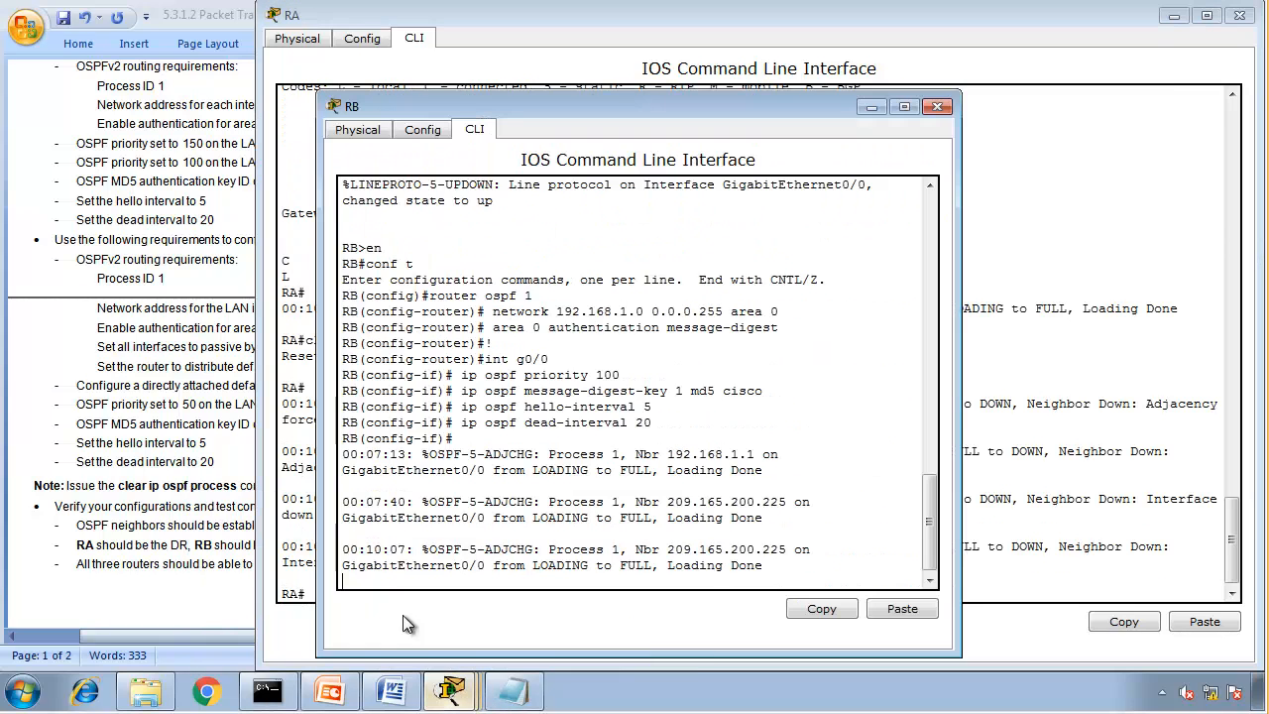
pyautogui.click(483, 563)
pyautogui.press('Return')
pyautogui.press('Return')
pyautogui.write('end')
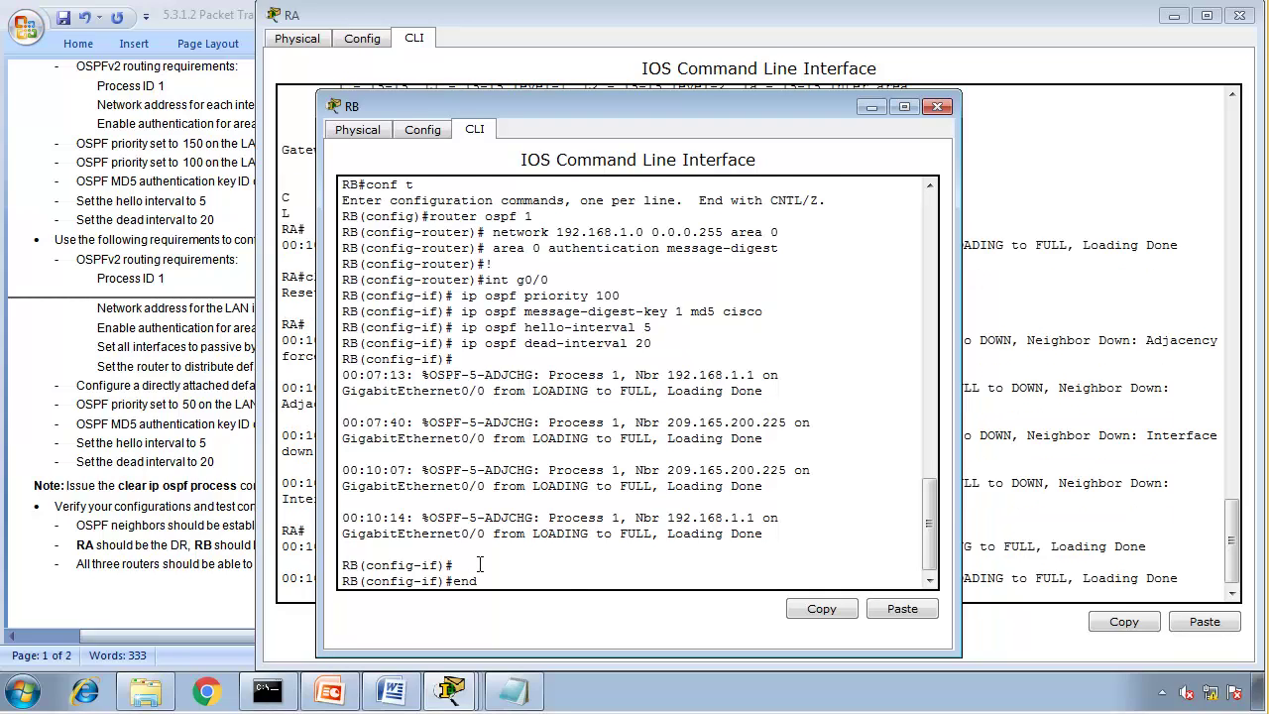
pyautogui.press('Return')
pyautogui.rightClick(501, 577)
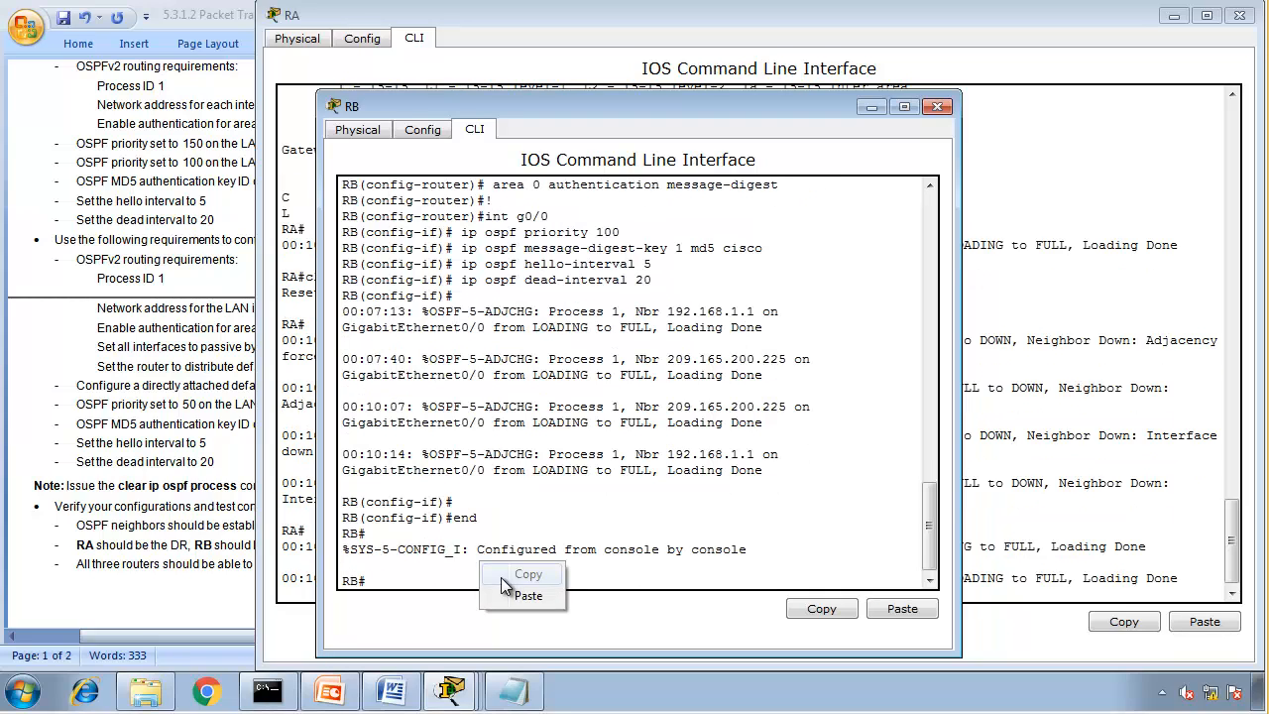
pyautogui.click(505, 591)
pyautogui.press('Return')
pyautogui.write('y')
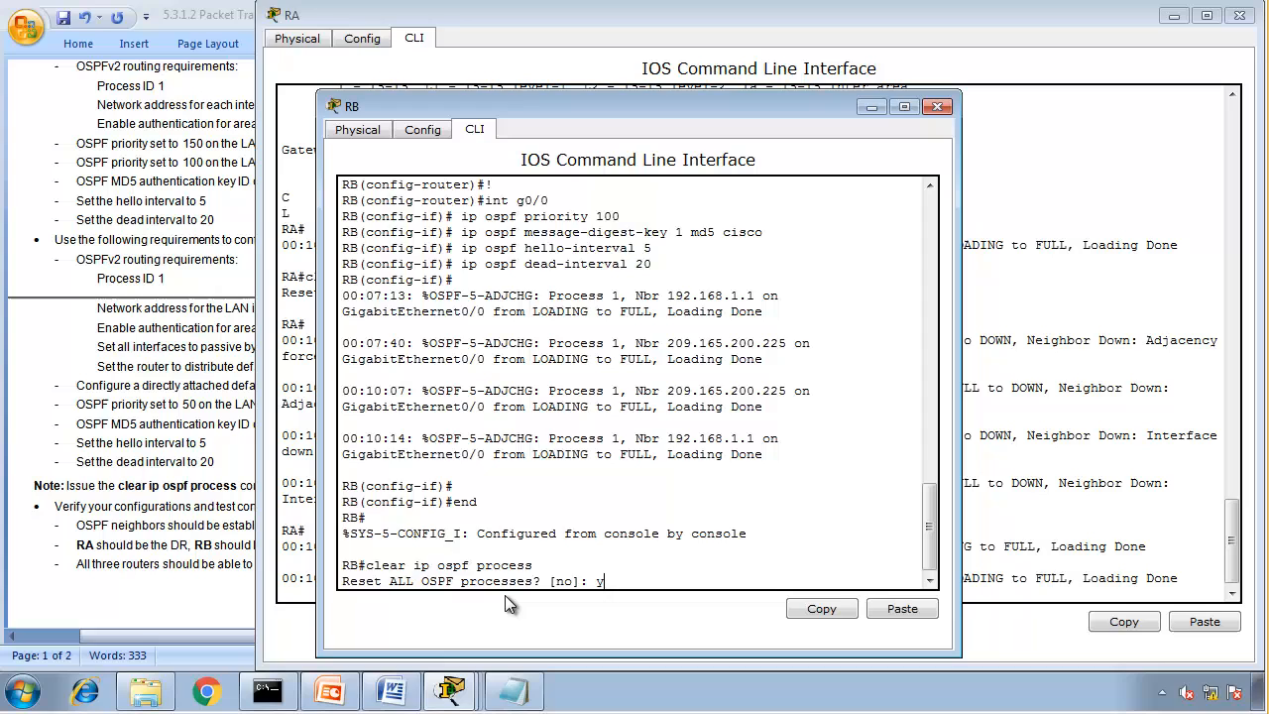
pyautogui.press('Return')
pyautogui.press('Return')
pyautogui.click(206, 544)
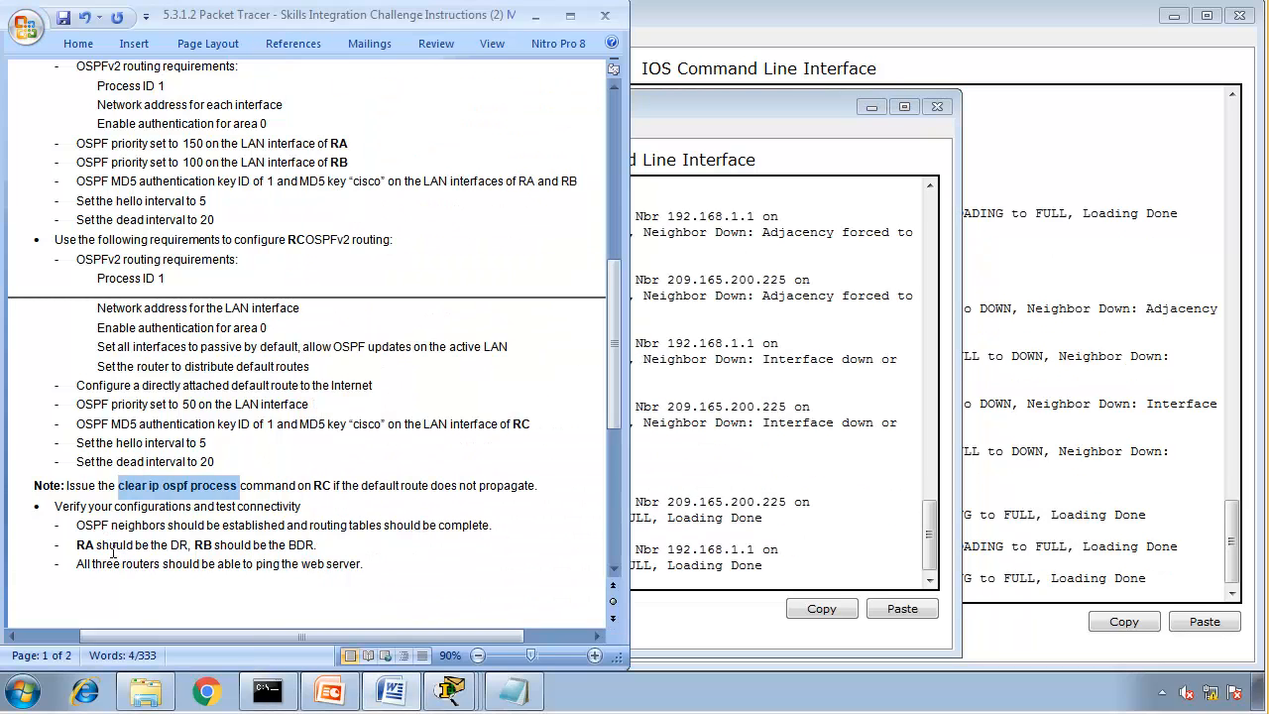
pyautogui.moveTo(77, 544); pyautogui.dragTo(327, 548)
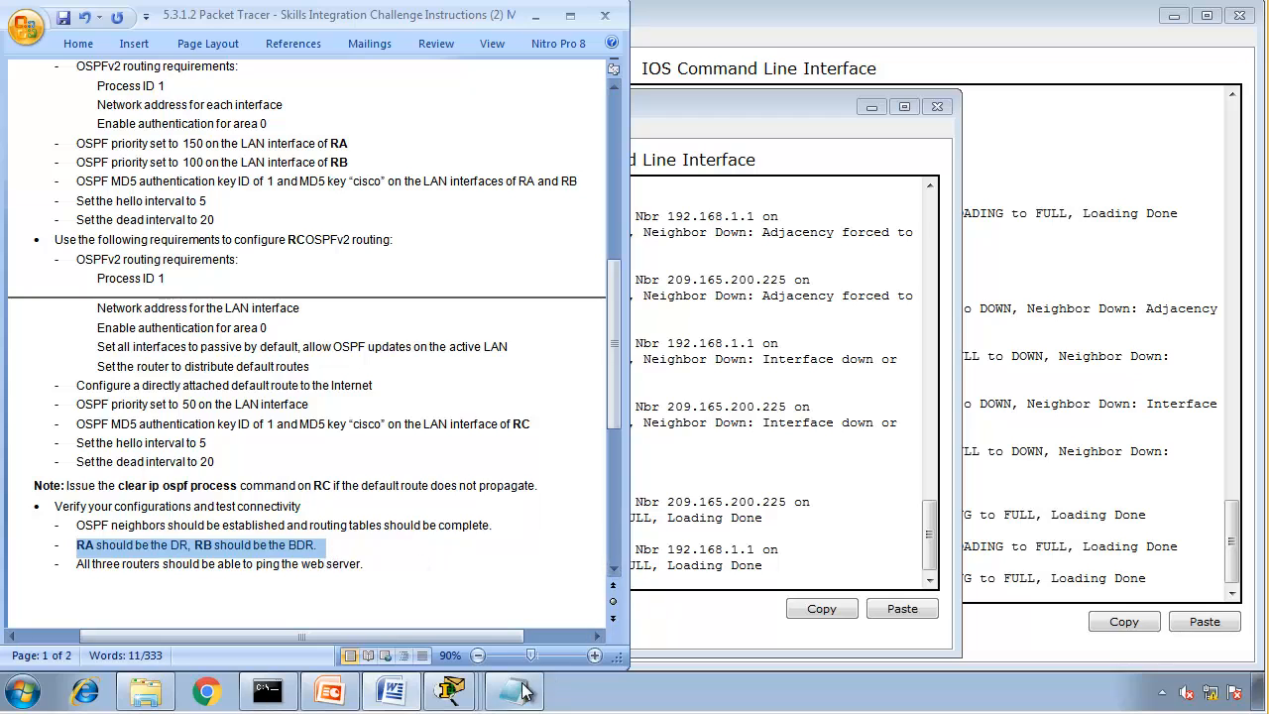
# - Run 'show ip ospf int' on RA and highlight its State DR status with priority 150
pyautogui.click(451, 691)
pyautogui.click(348, 584)
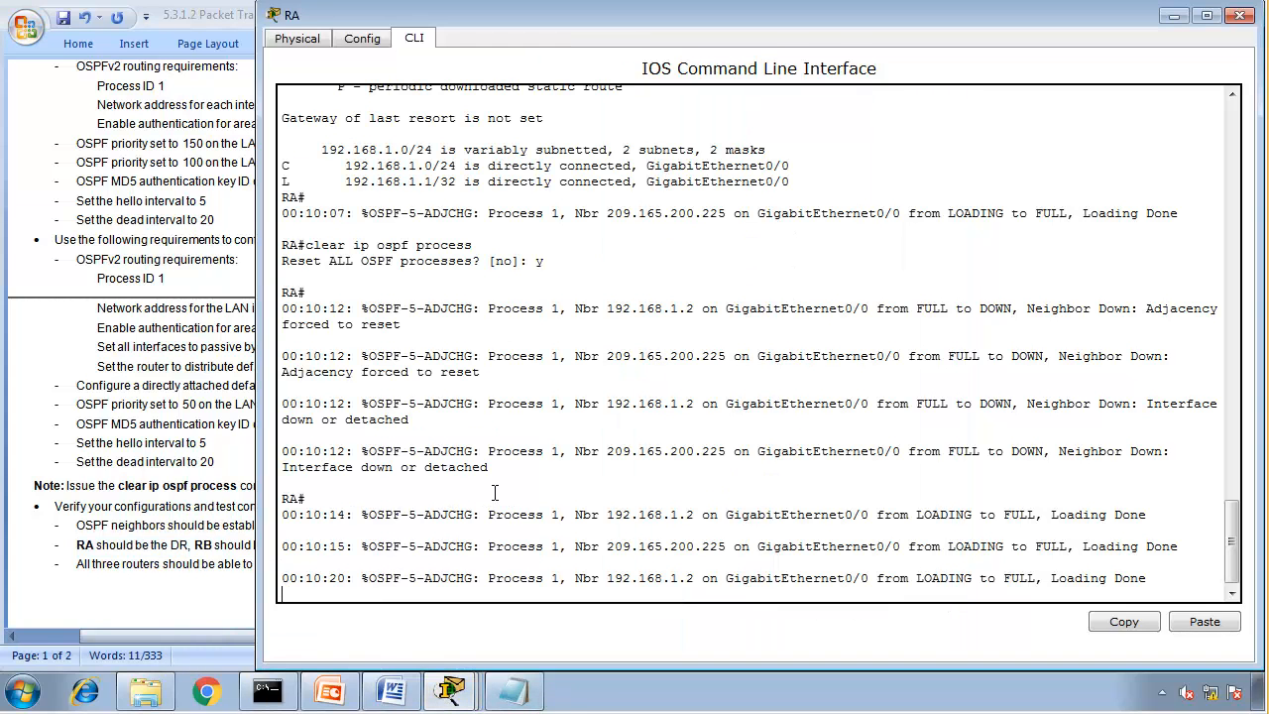
pyautogui.press('Return')
pyautogui.press('Return')
pyautogui.write('show')
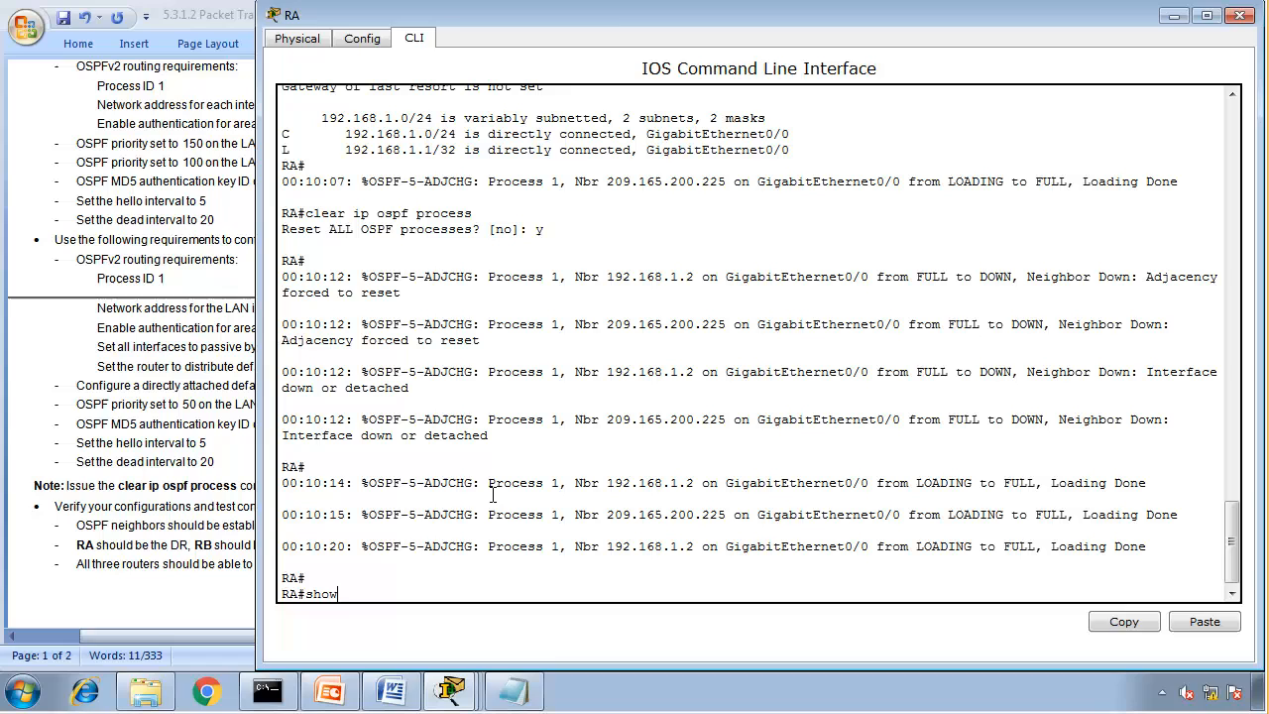
pyautogui.write(' ip ospf in')
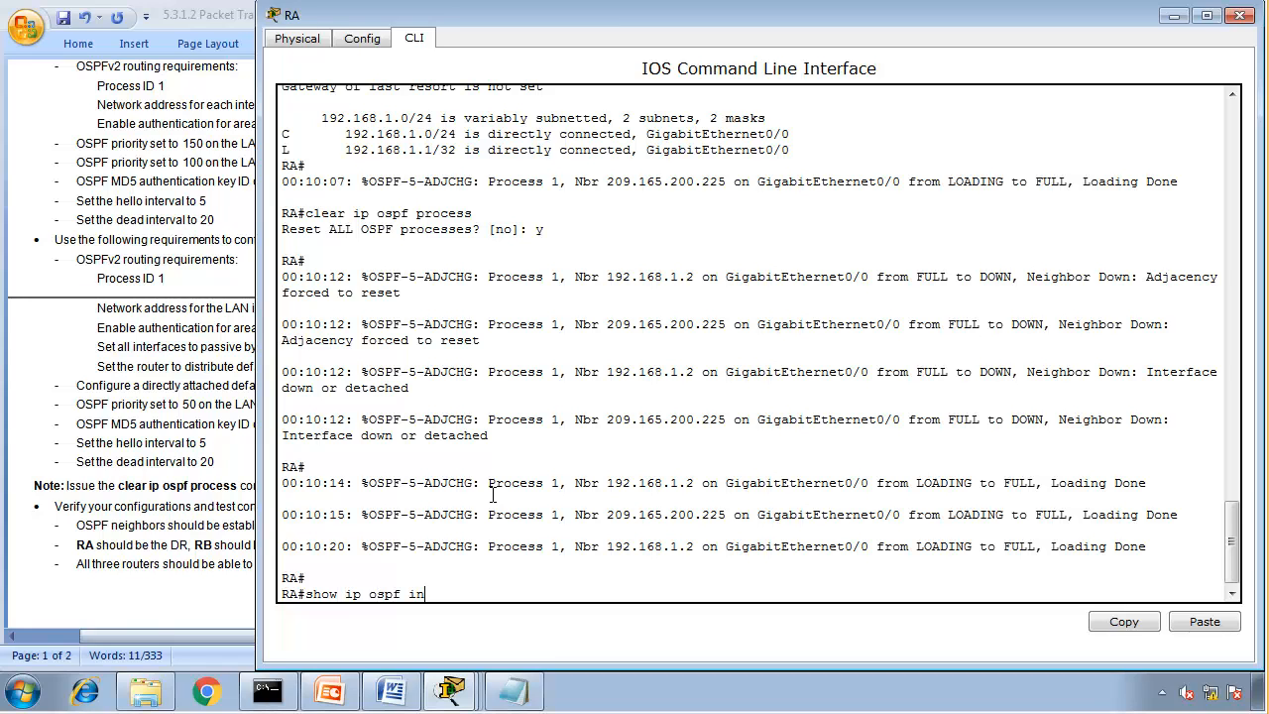
pyautogui.write('t')
pyautogui.press('Return')
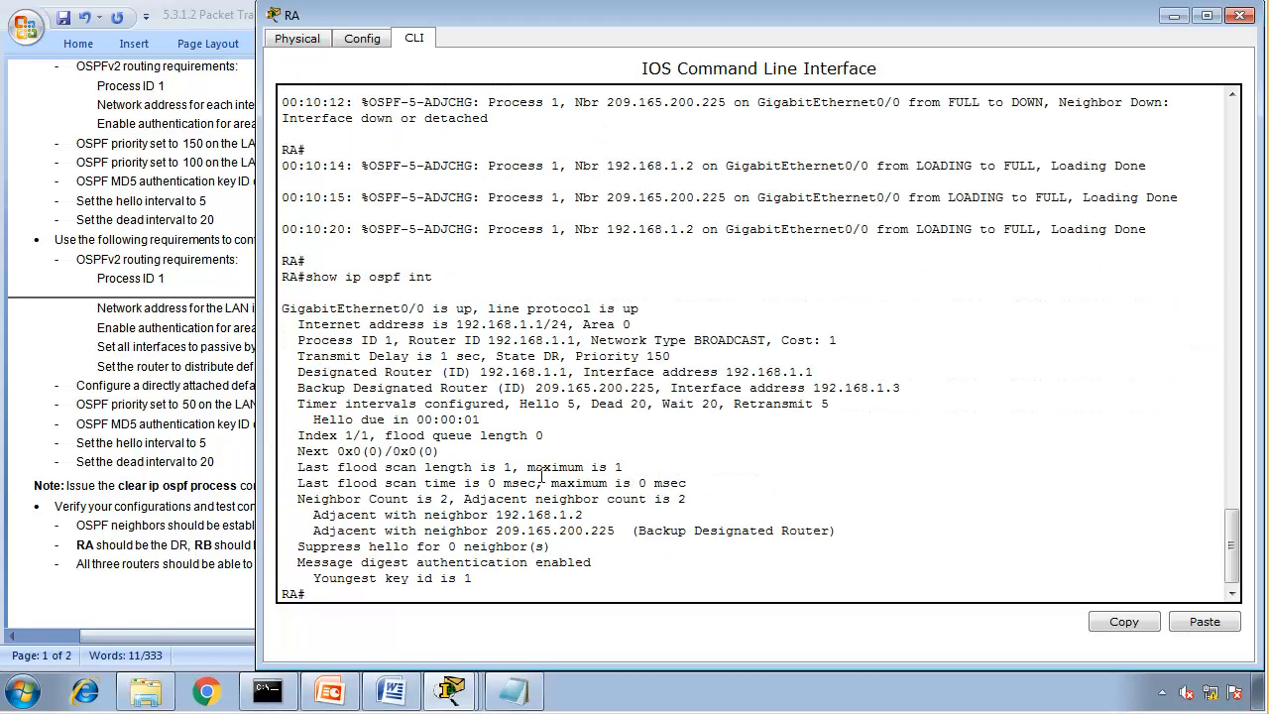
pyautogui.moveTo(561, 357); pyautogui.dragTo(499, 356)
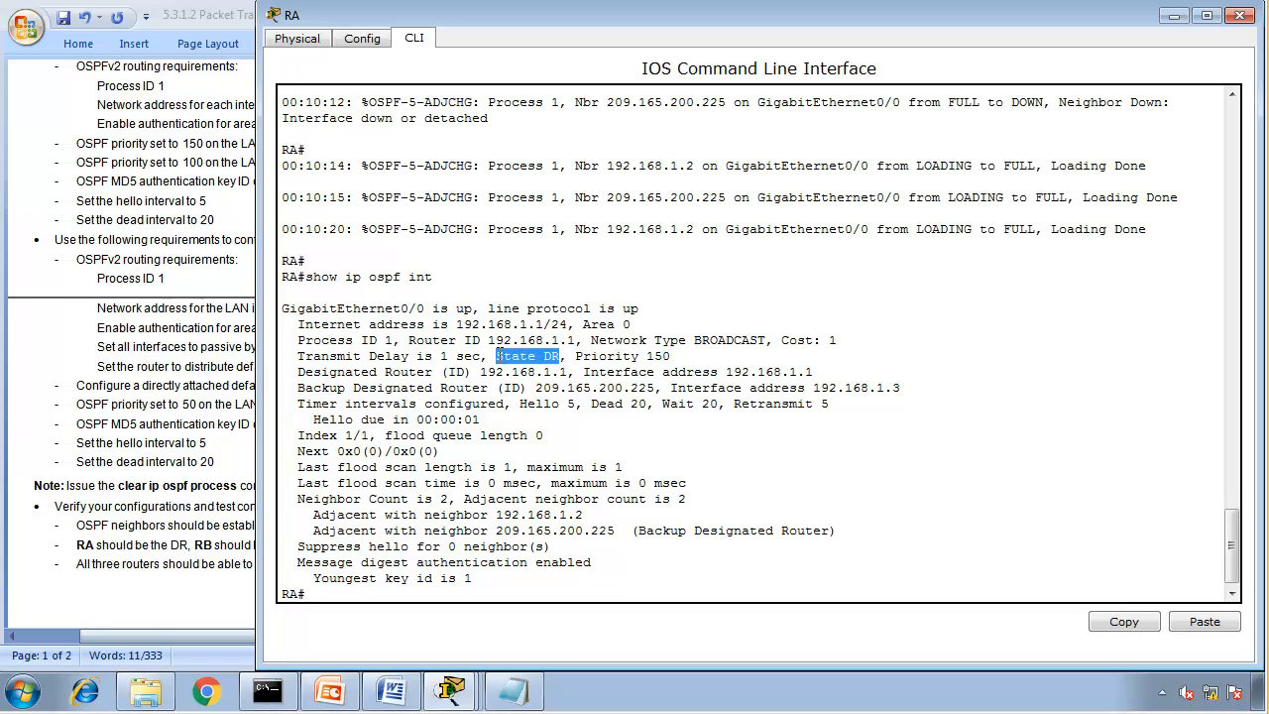
# - Widen RB's console, run 'show ip ospf int' and highlight State DROTHER with priority 100
pyautogui.click(451, 690)
pyautogui.click(399, 599)
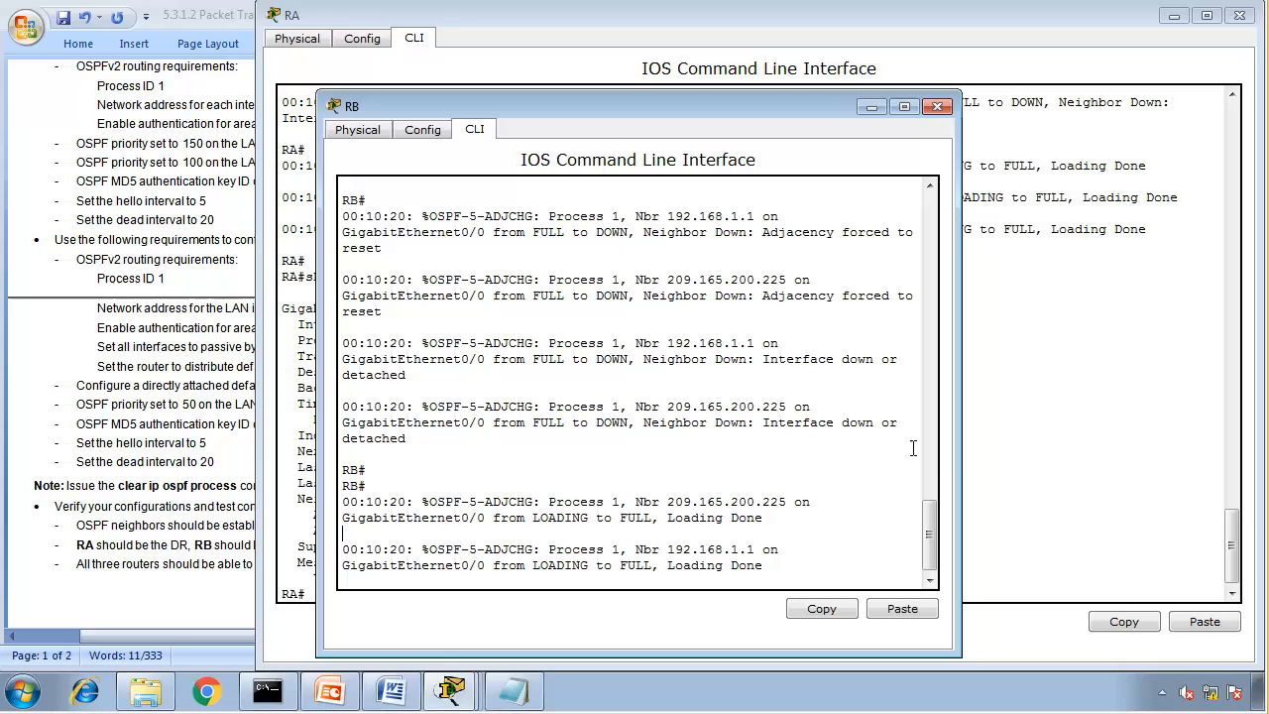
pyautogui.moveTo(954, 468); pyautogui.dragTo(1259, 468)
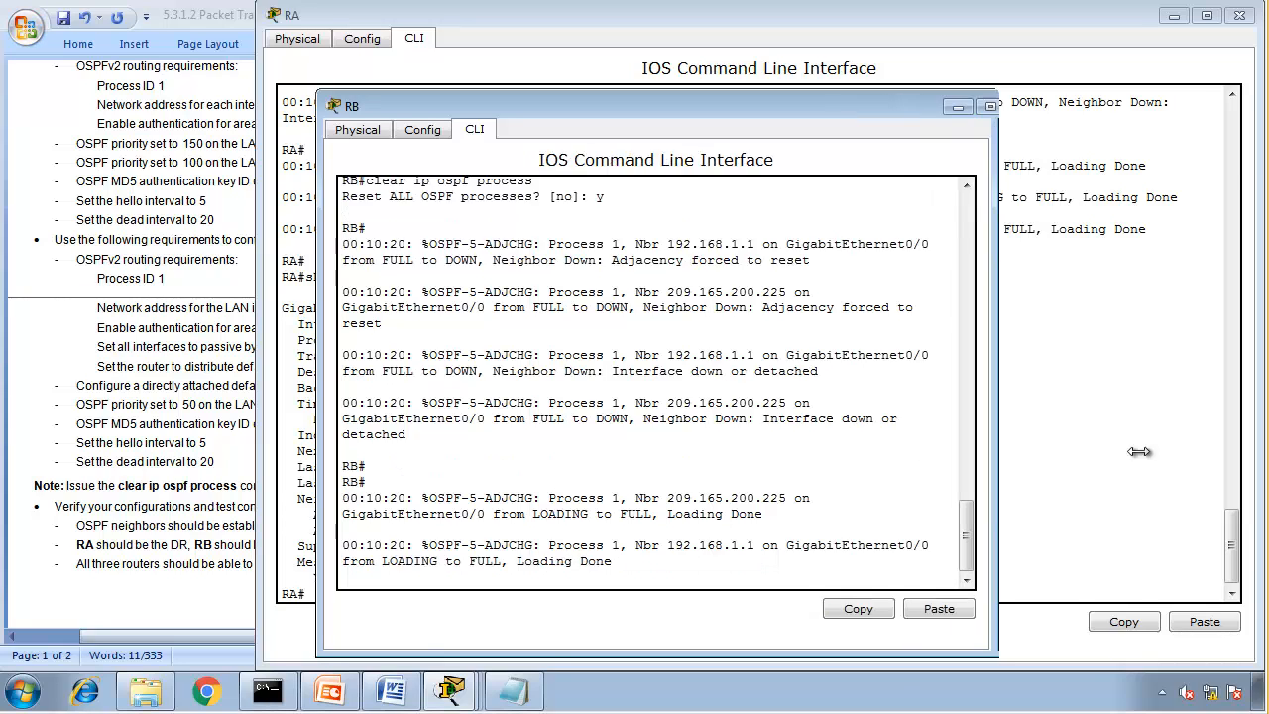
pyautogui.press('Return')
pyautogui.press('Return')
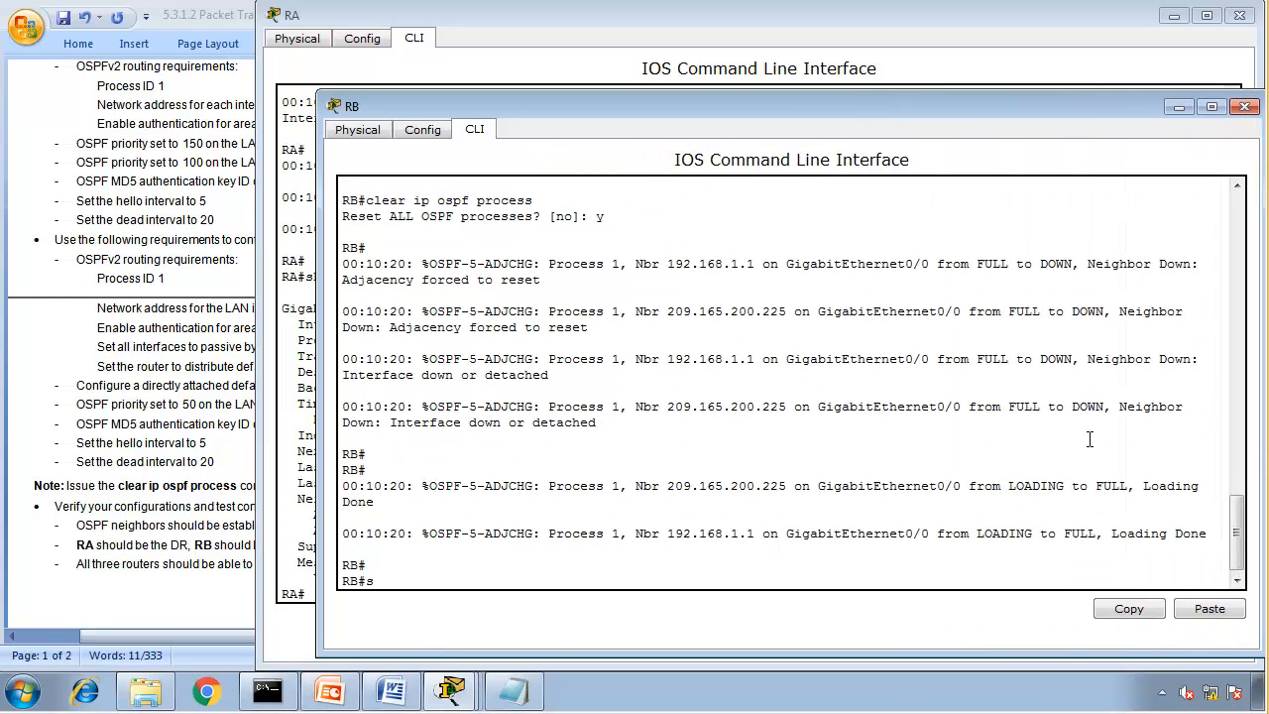
pyautogui.write('how ip ospf in')
pyautogui.press('Return')
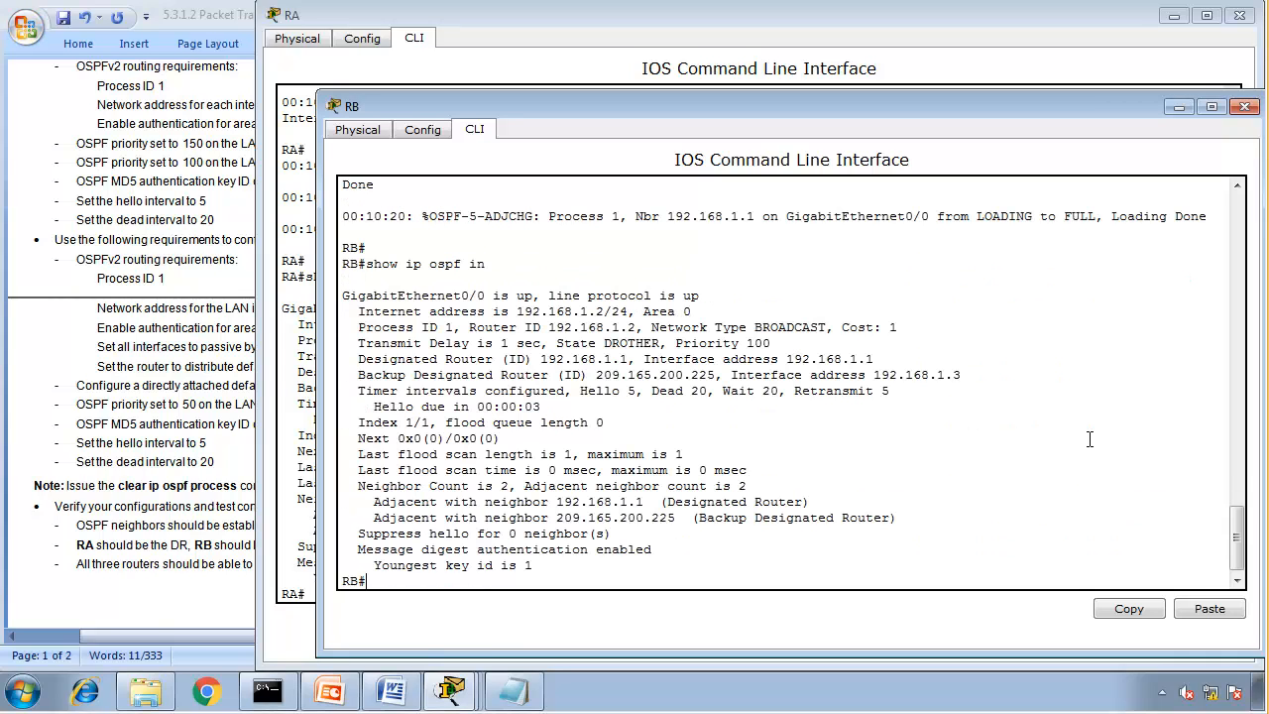
pyautogui.moveTo(654, 342); pyautogui.dragTo(558, 347)
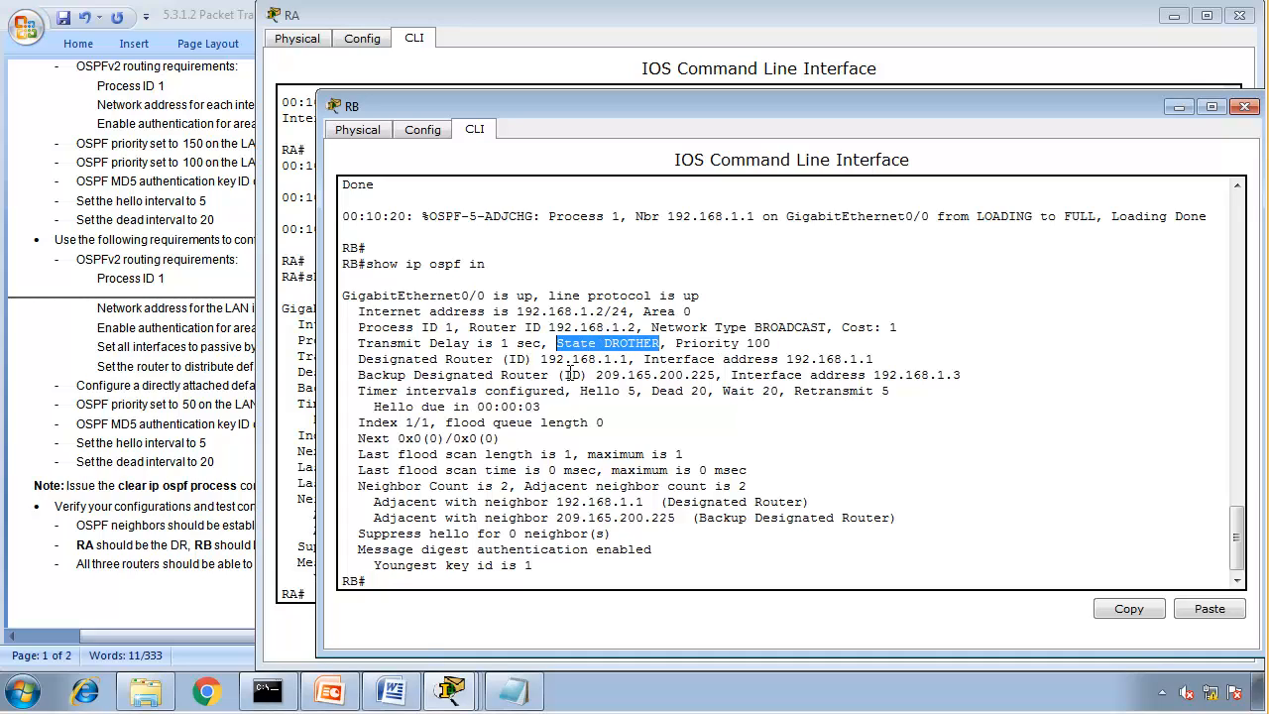
pyautogui.click(451, 689)
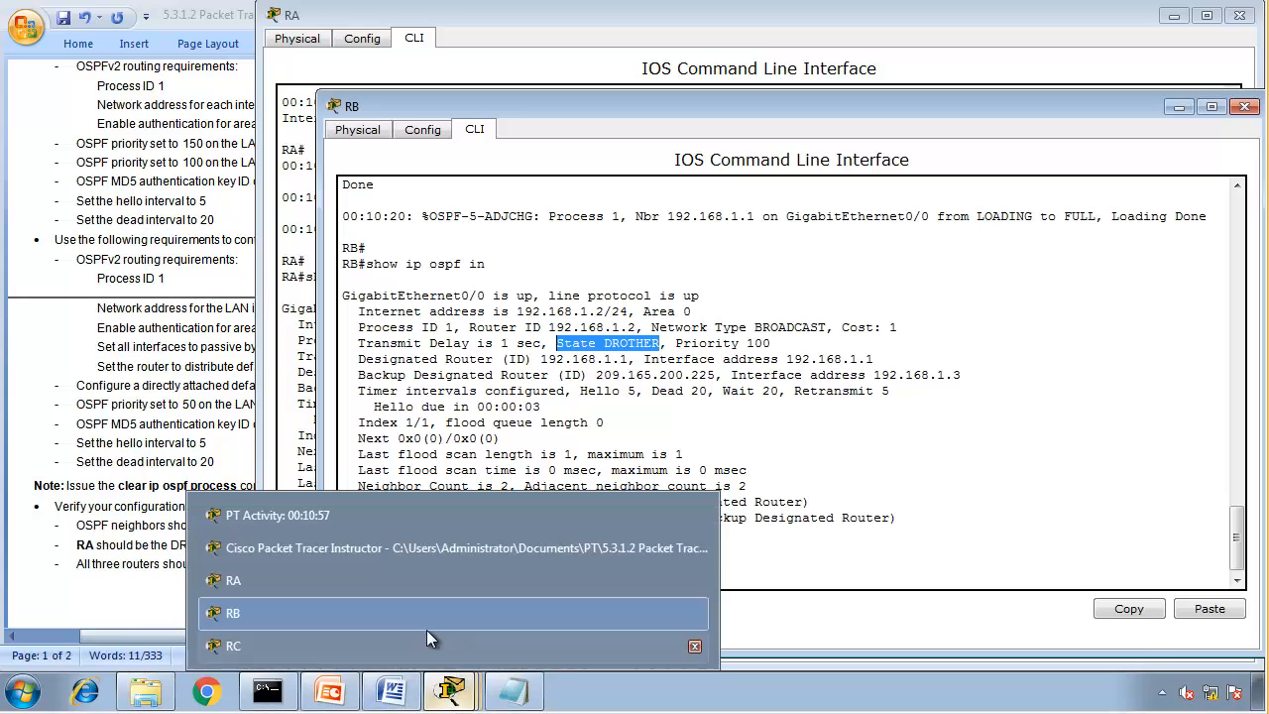
pyautogui.click(426, 630)
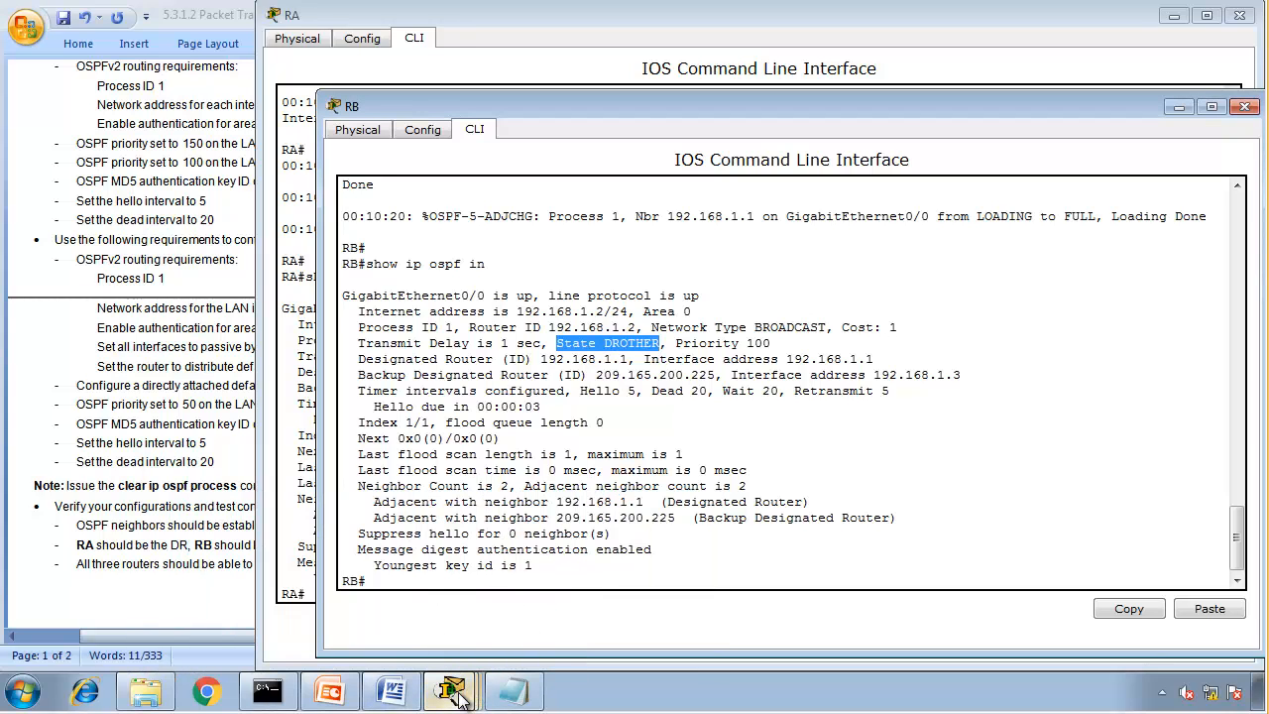
# - Run 'show ip ospf int' on RC and highlight its State BDR status
pyautogui.click(451, 689)
pyautogui.click(441, 644)
pyautogui.click(544, 555)
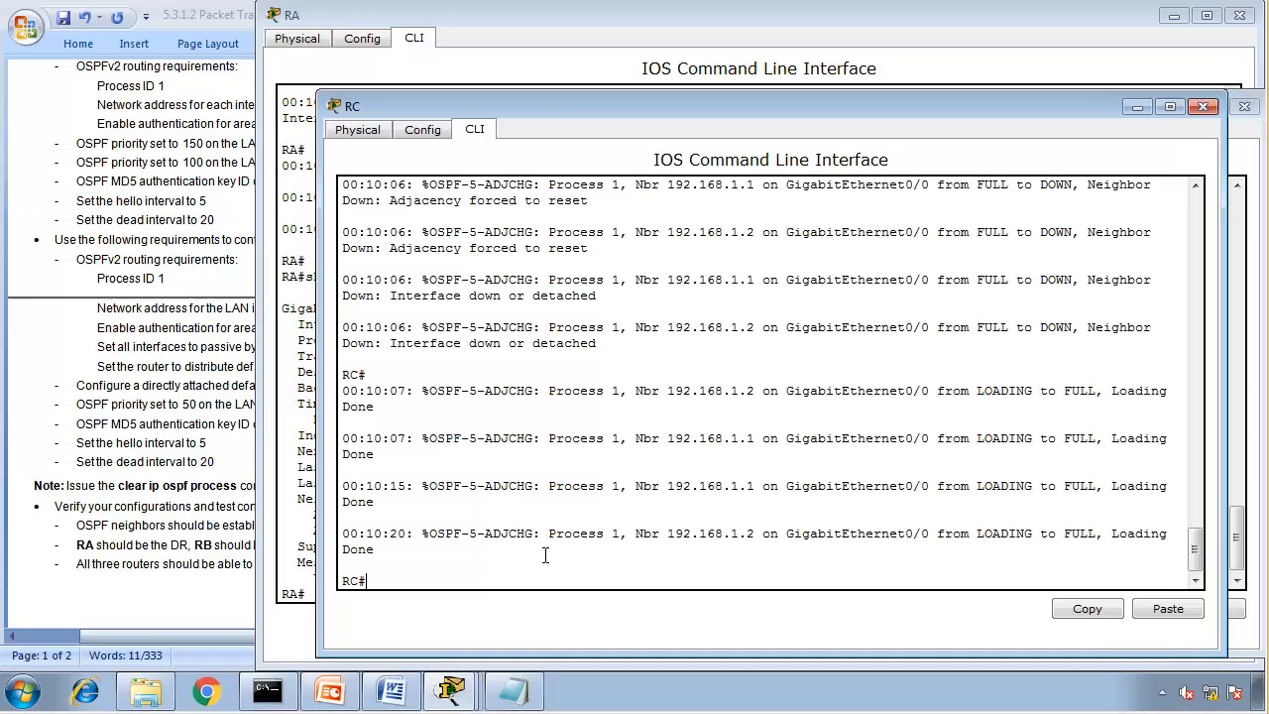
pyautogui.press('Return')
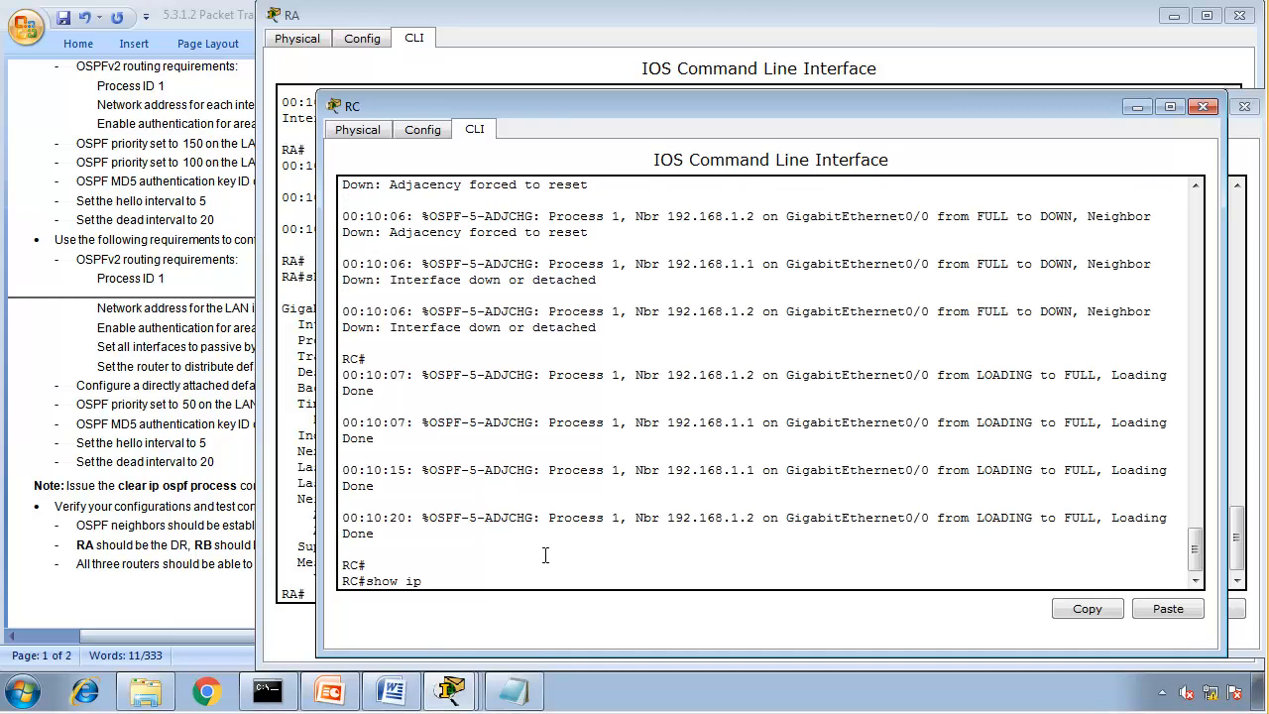
pyautogui.press('Return')
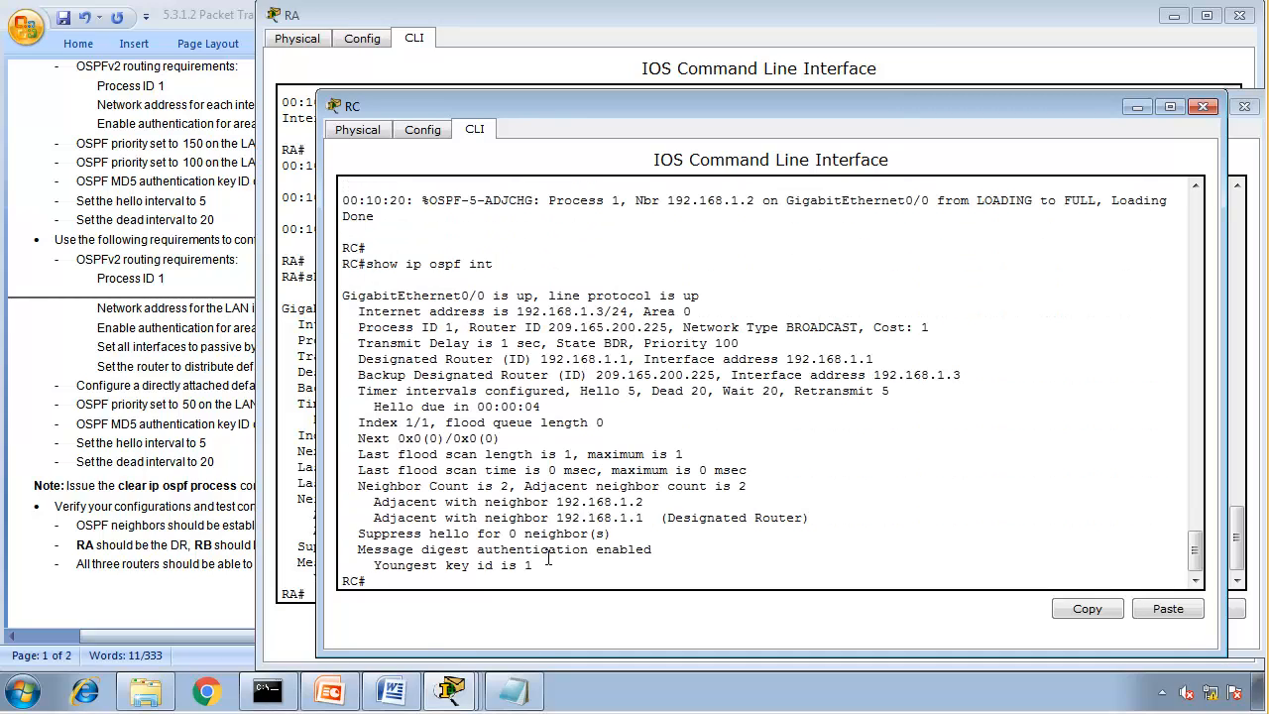
pyautogui.moveTo(621, 343); pyautogui.dragTo(557, 344)
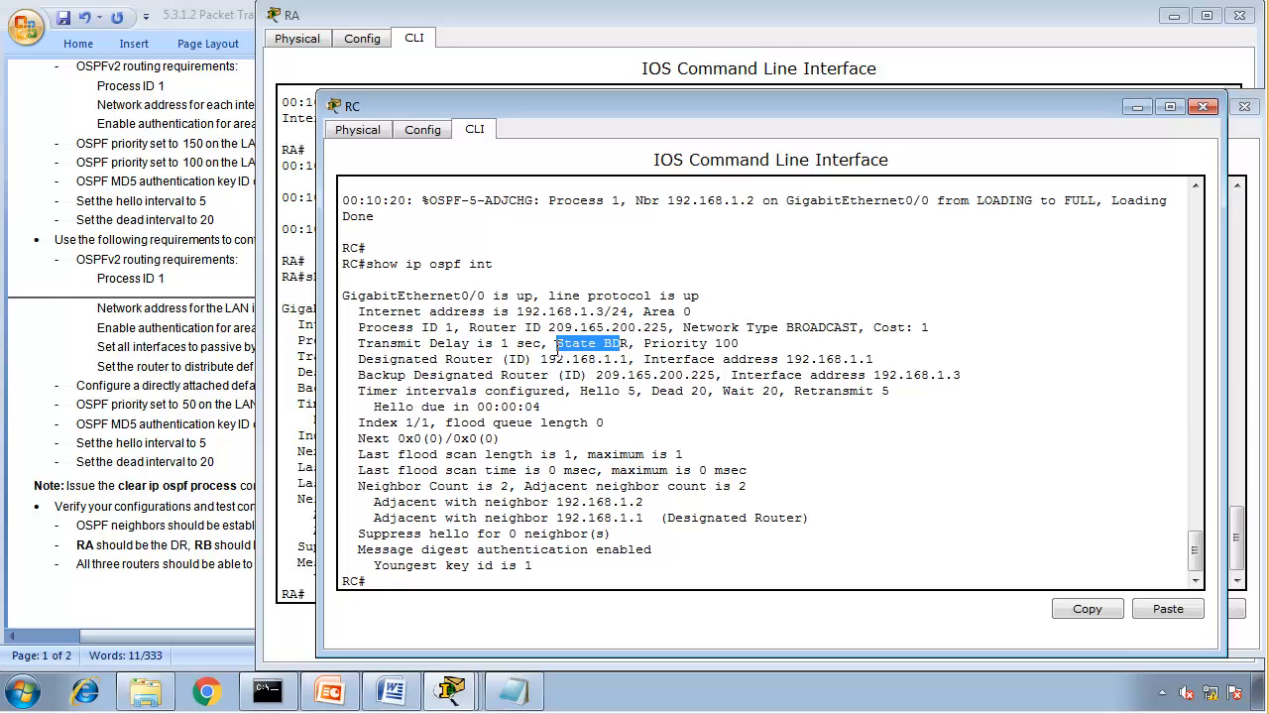
pyautogui.click(526, 536)
pyautogui.write('show run')
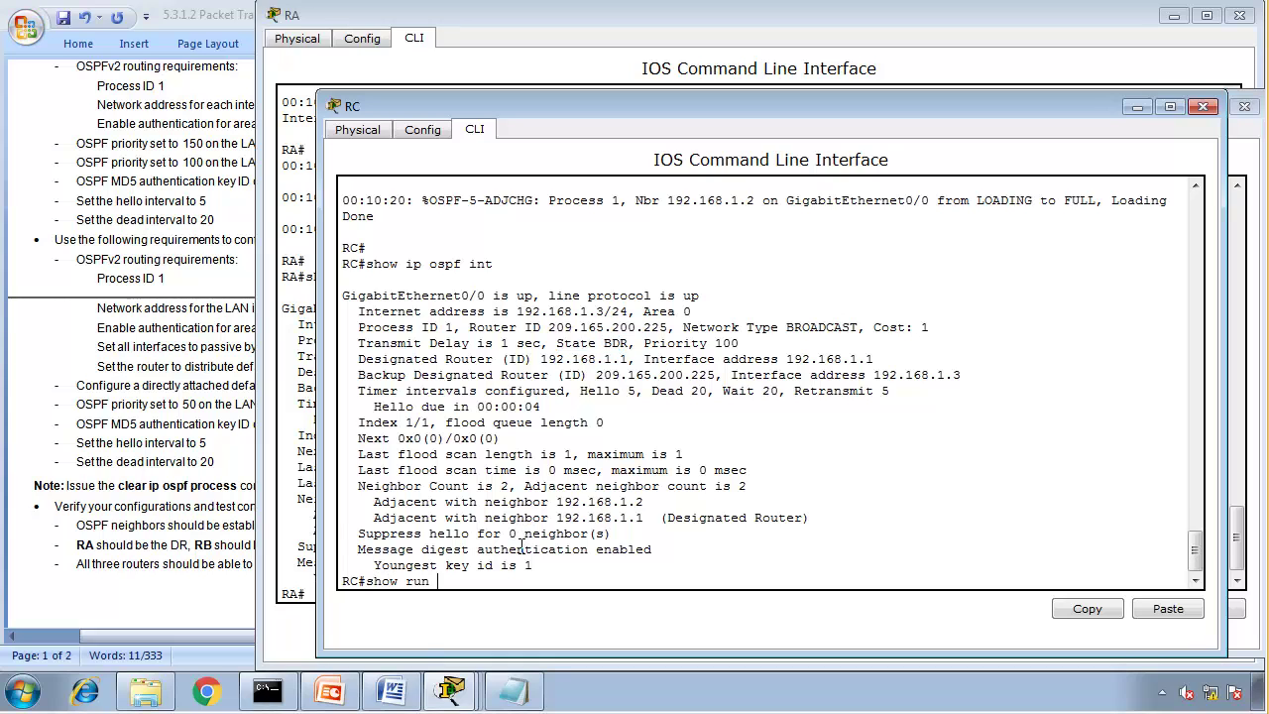
# - Show RC's running config and highlight 'ip ospf priority 100' under GigabitEthernet0/0
pyautogui.press('Return')
pyautogui.press('space')
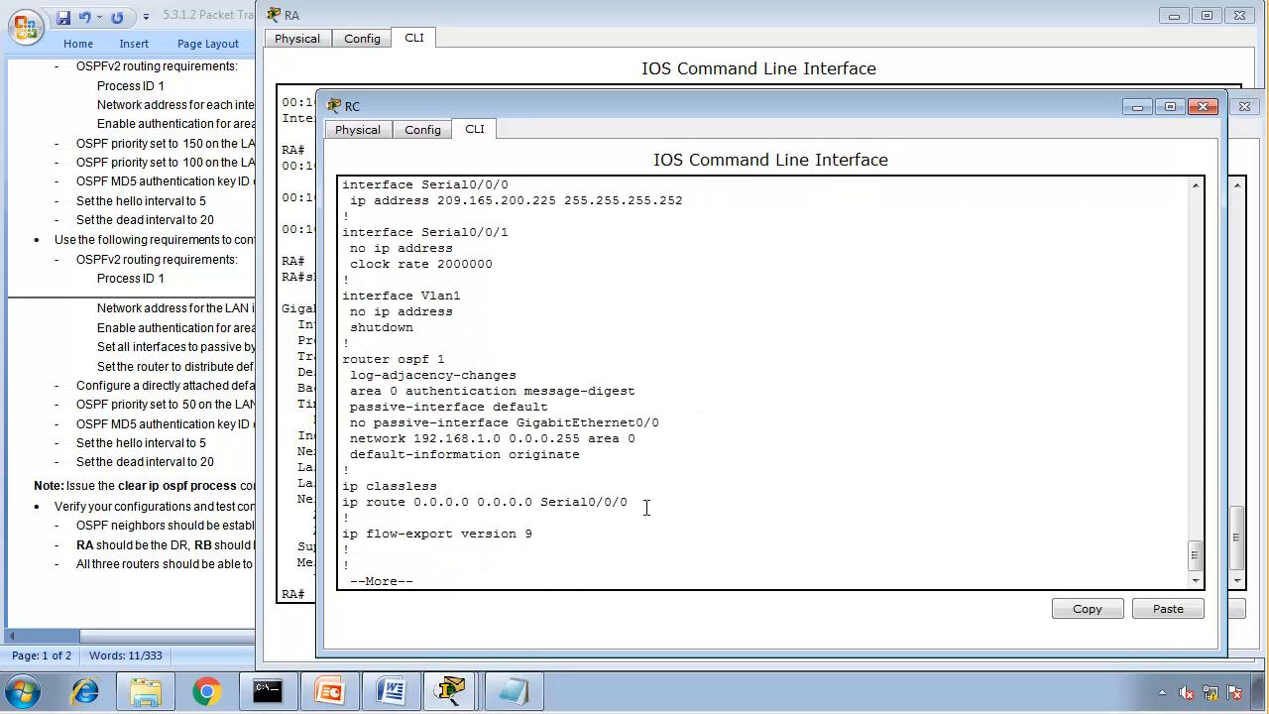
pyautogui.scroll(3, 644, 508)
pyautogui.scroll(3, 649, 510)
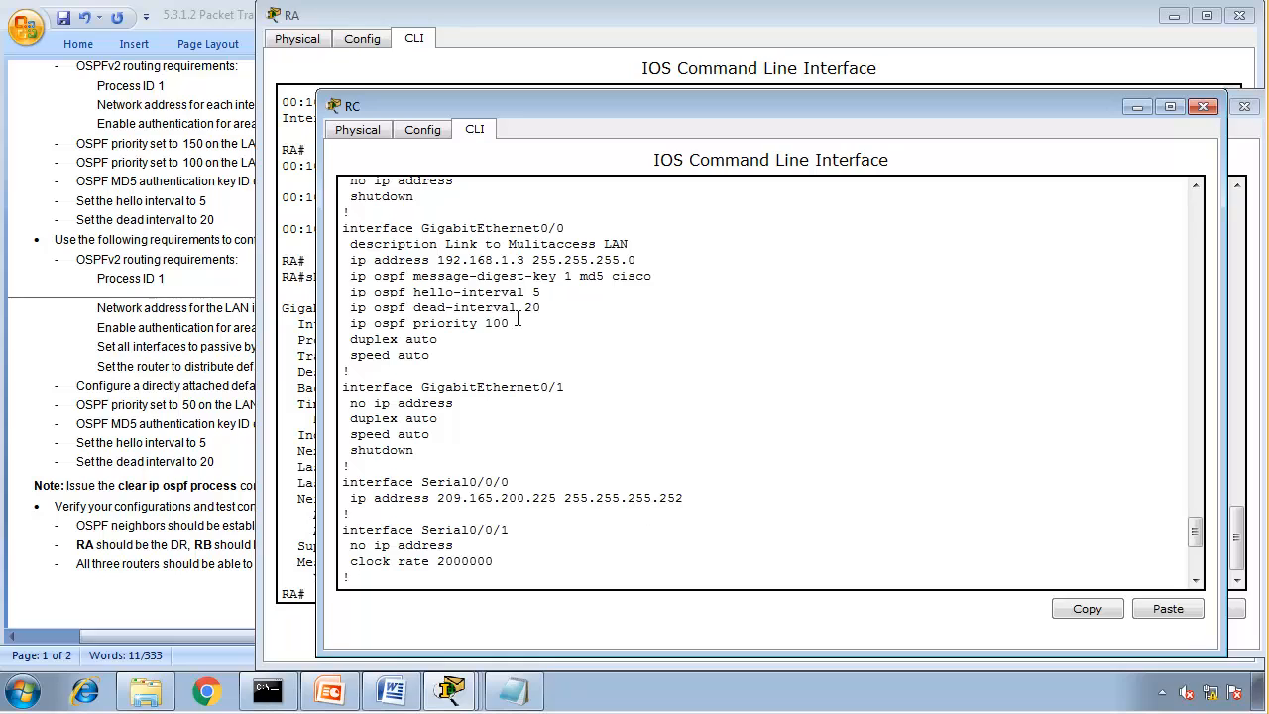
pyautogui.moveTo(510, 323); pyautogui.dragTo(347, 327)
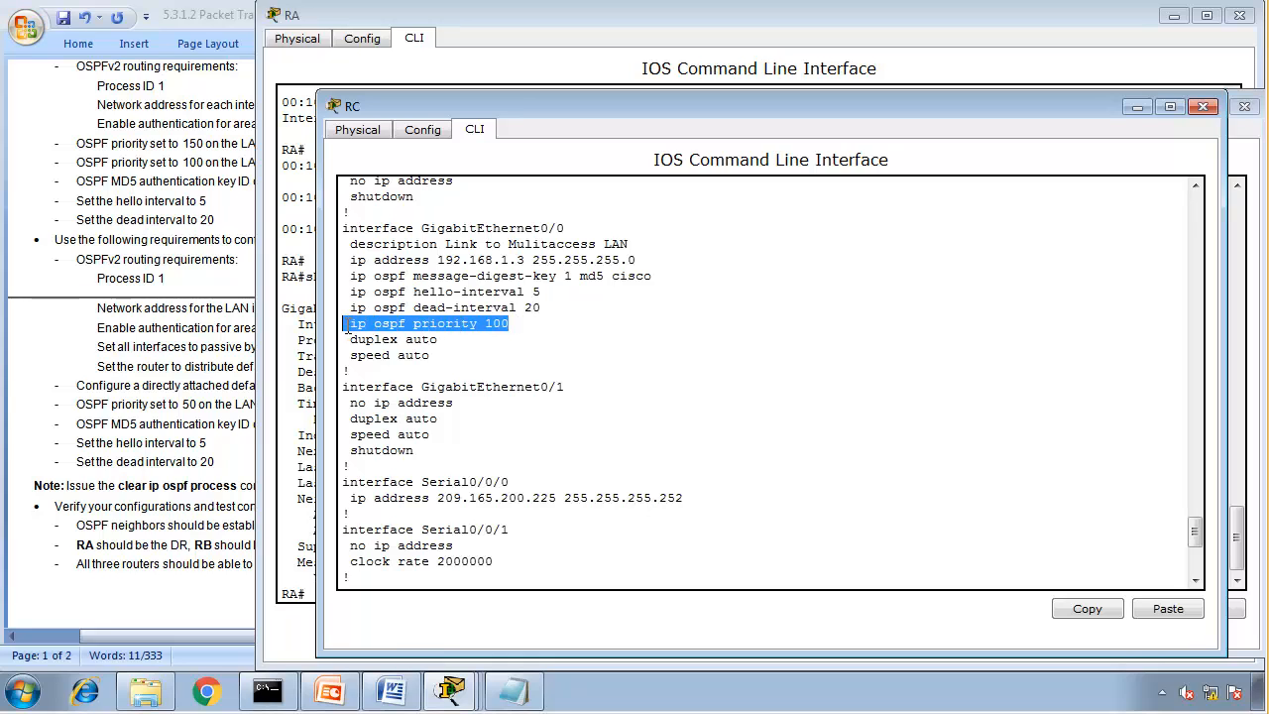
# - Change RC's ip ospf priority to 50 in the notes and select its block through dead-interval 20
pyautogui.click(514, 691)
pyautogui.click(892, 575)
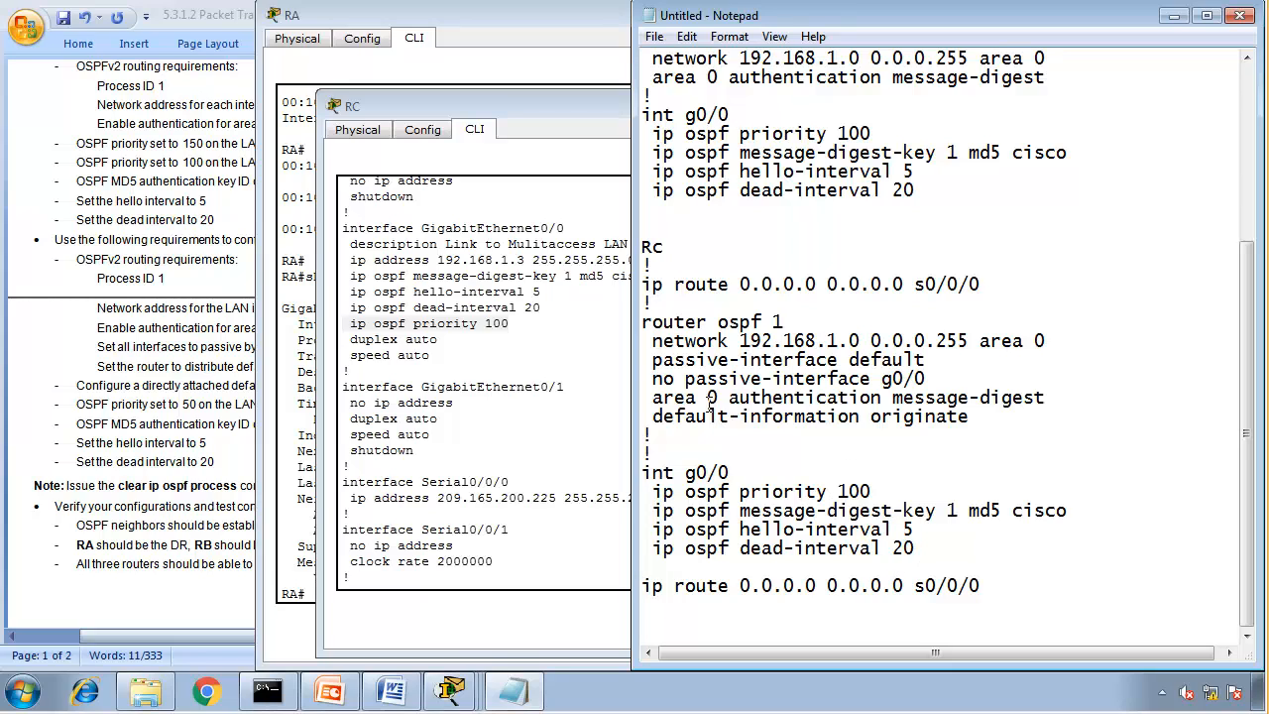
pyautogui.doubleClick(854, 491)
pyautogui.write('50')
pyautogui.moveTo(645, 624); pyautogui.dragTo(615, 272)
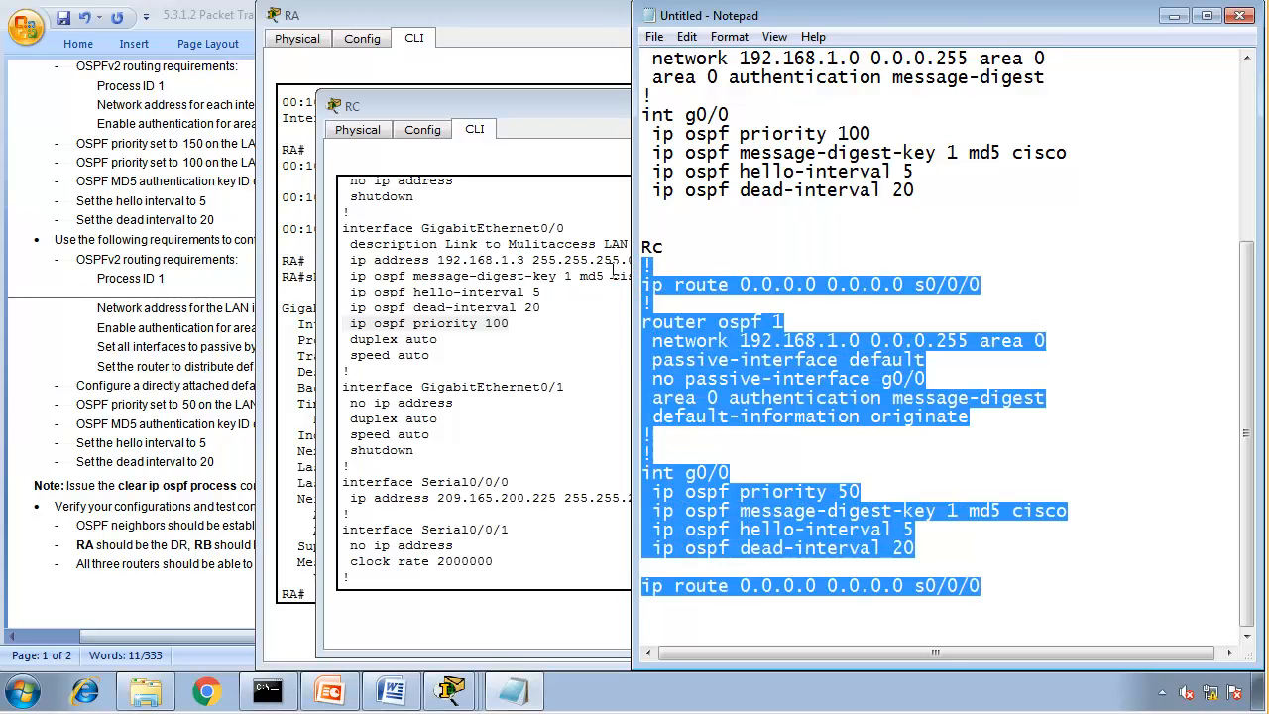
pyautogui.moveTo(915, 548); pyautogui.dragTo(645, 266)
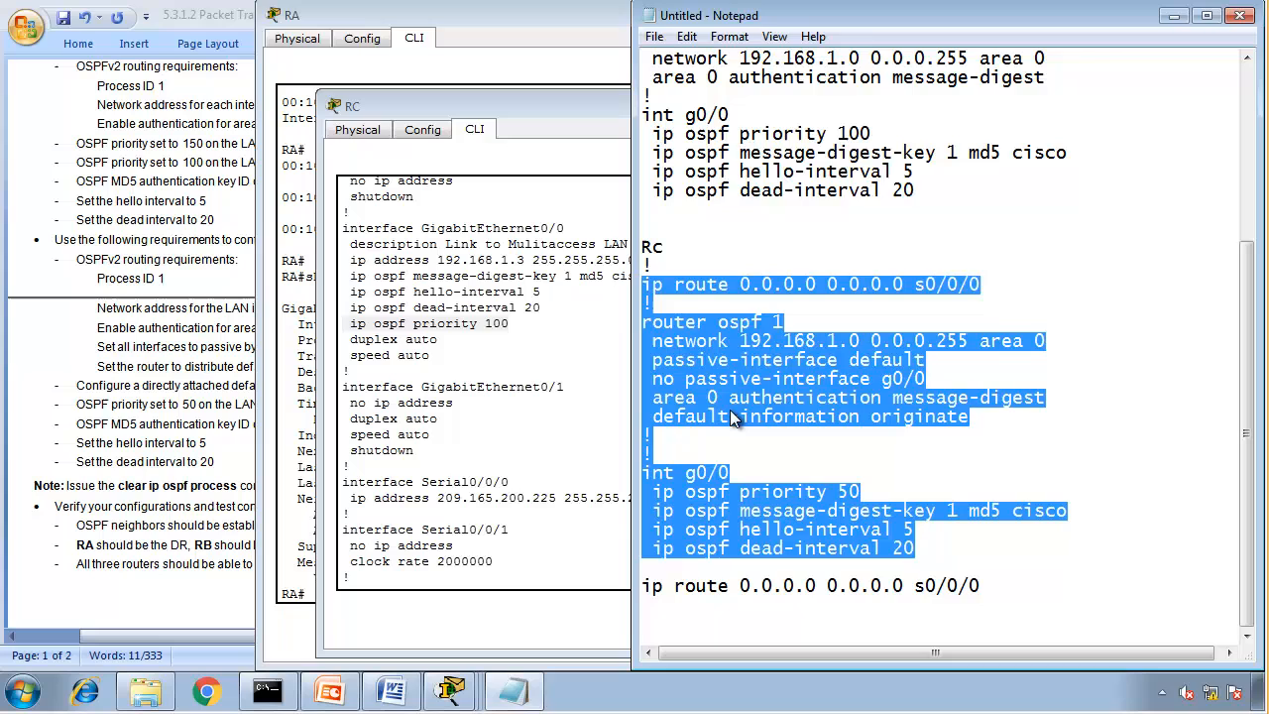
pyautogui.rightClick(730, 130)
# - Copy RC's block, paste the priority-50 interface commands in RC's config mode and end
pyautogui.click(778, 197)
pyautogui.click(576, 373)
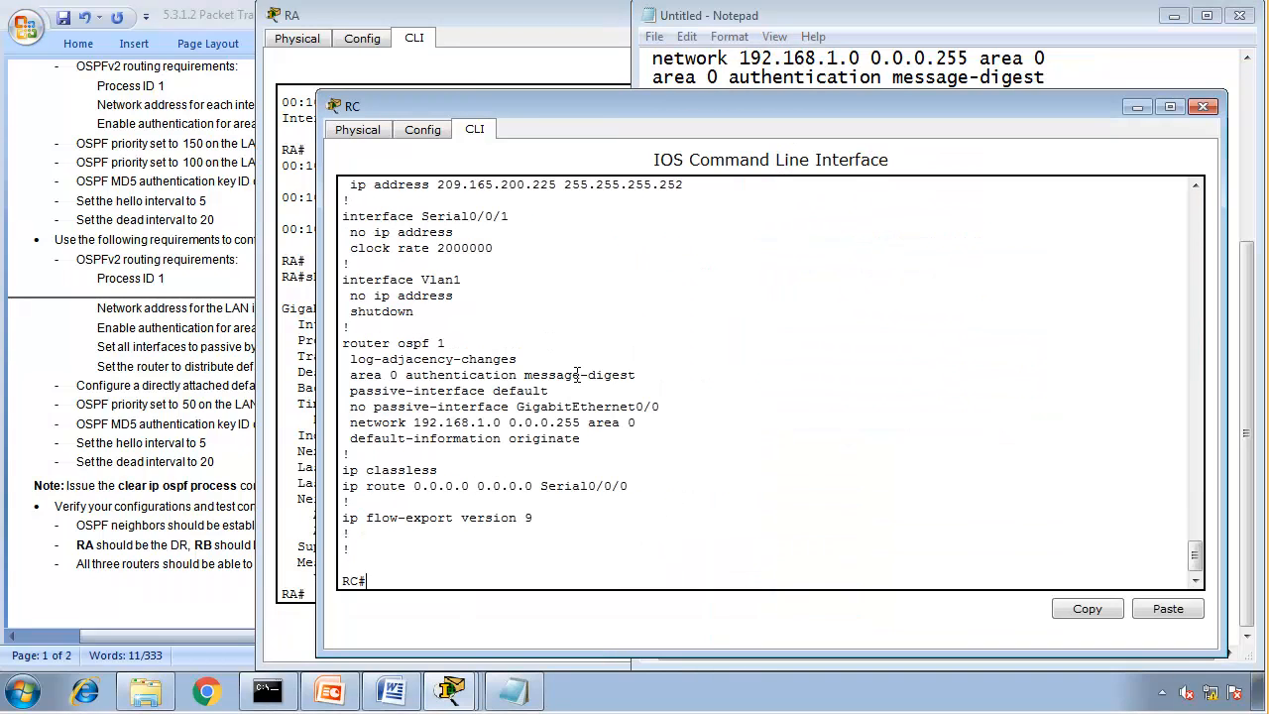
pyautogui.write('conf t')
pyautogui.press('Return')
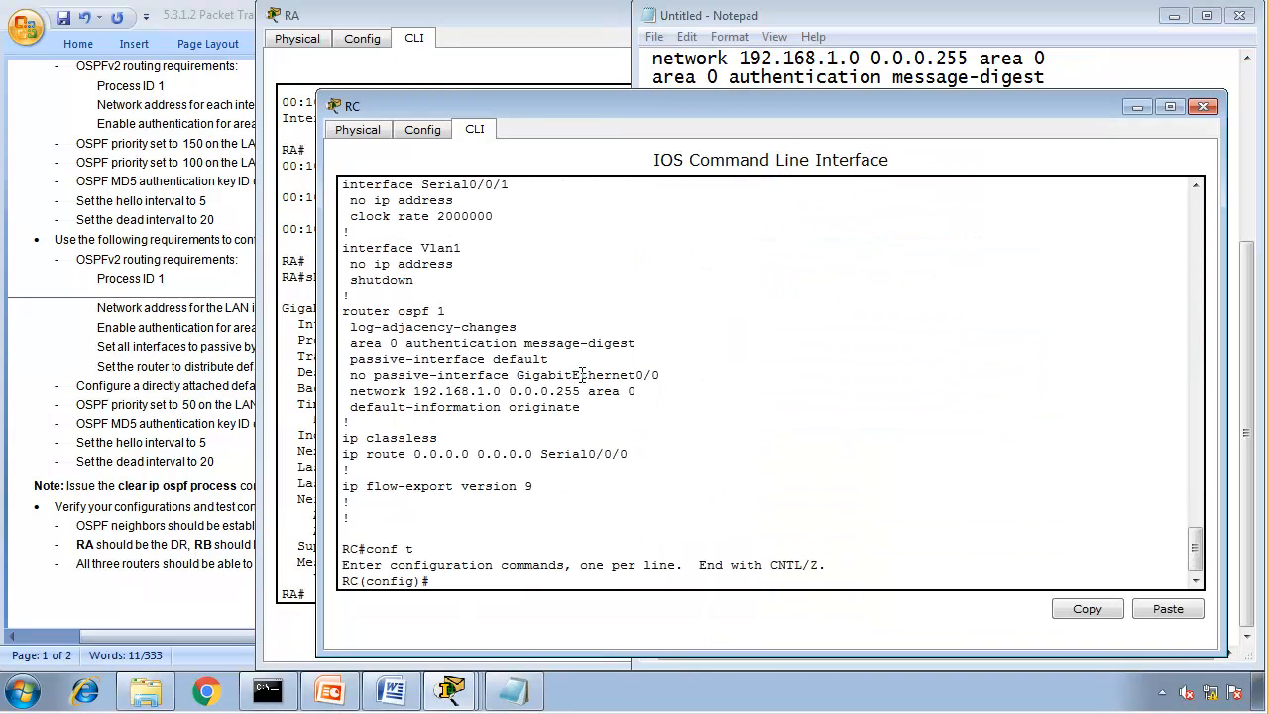
pyautogui.rightClick(722, 365)
pyautogui.click(738, 406)
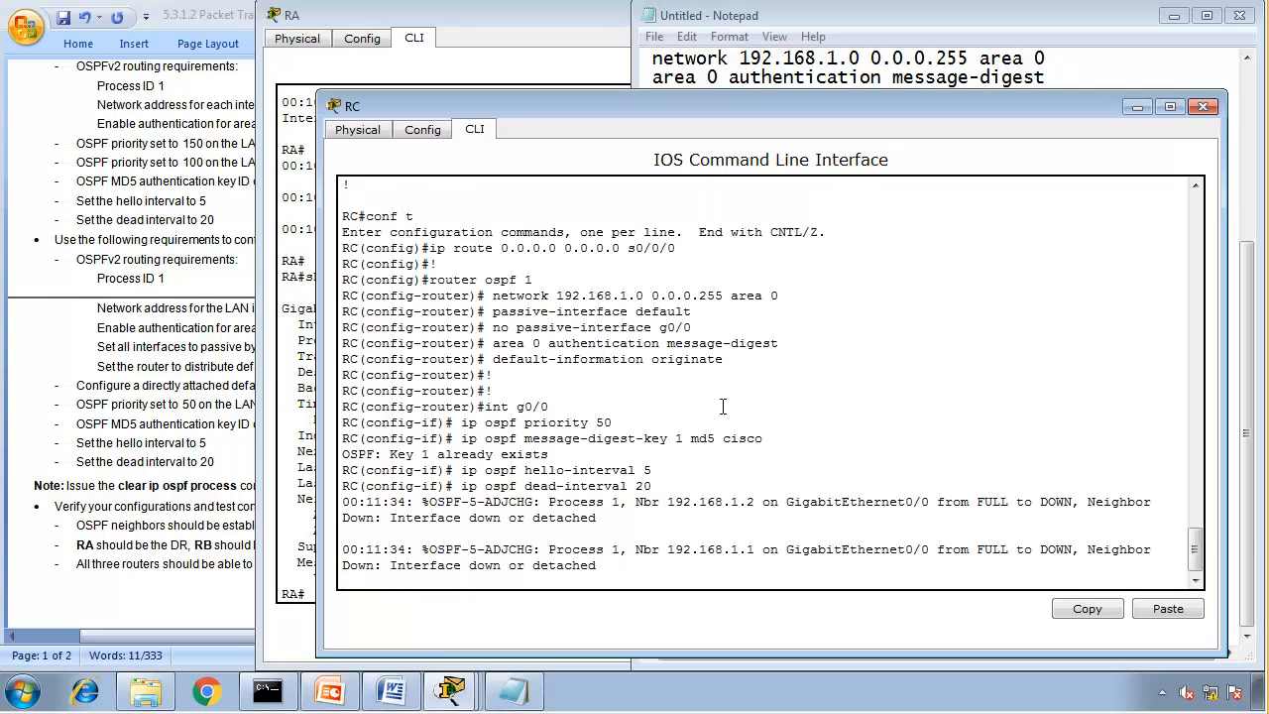
pyautogui.press('Return')
pyautogui.write('end')
pyautogui.press('Return')
pyautogui.press('Return')
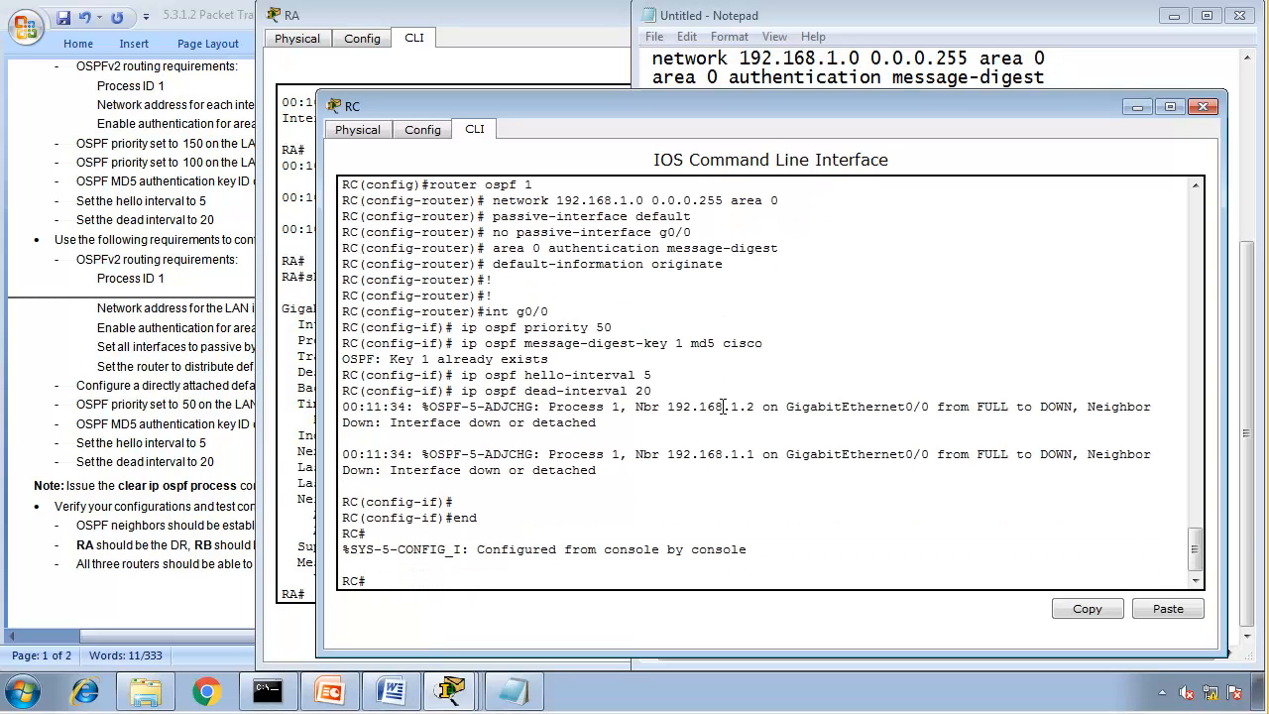
# - Copy 'clear ip ospf process' from the note and run it on RC, answering y
pyautogui.click(195, 505)
pyautogui.moveTo(238, 484); pyautogui.dragTo(119, 485)
pyautogui.hotkey('ctrl', 'c')
pyautogui.click(678, 526)
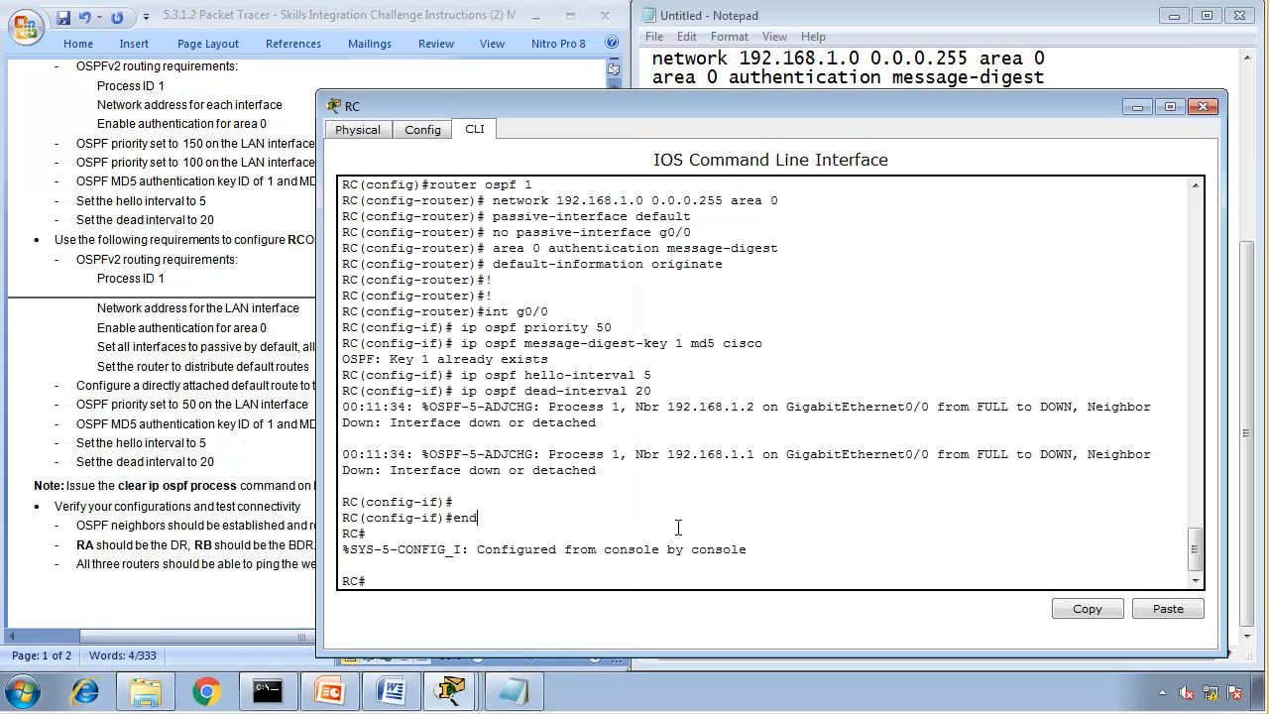
pyautogui.click(1168, 609)
pyautogui.press('Return')
pyautogui.press('Return')
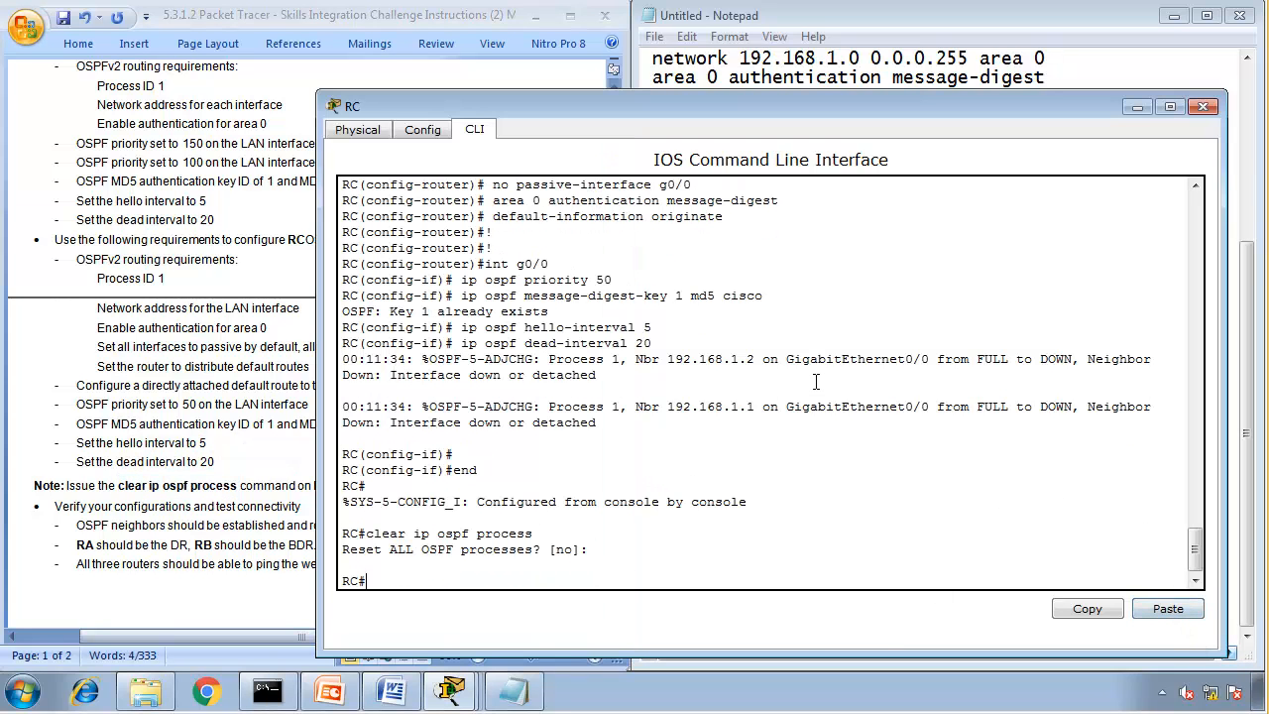
pyautogui.press('Up')
pyautogui.press('Return')
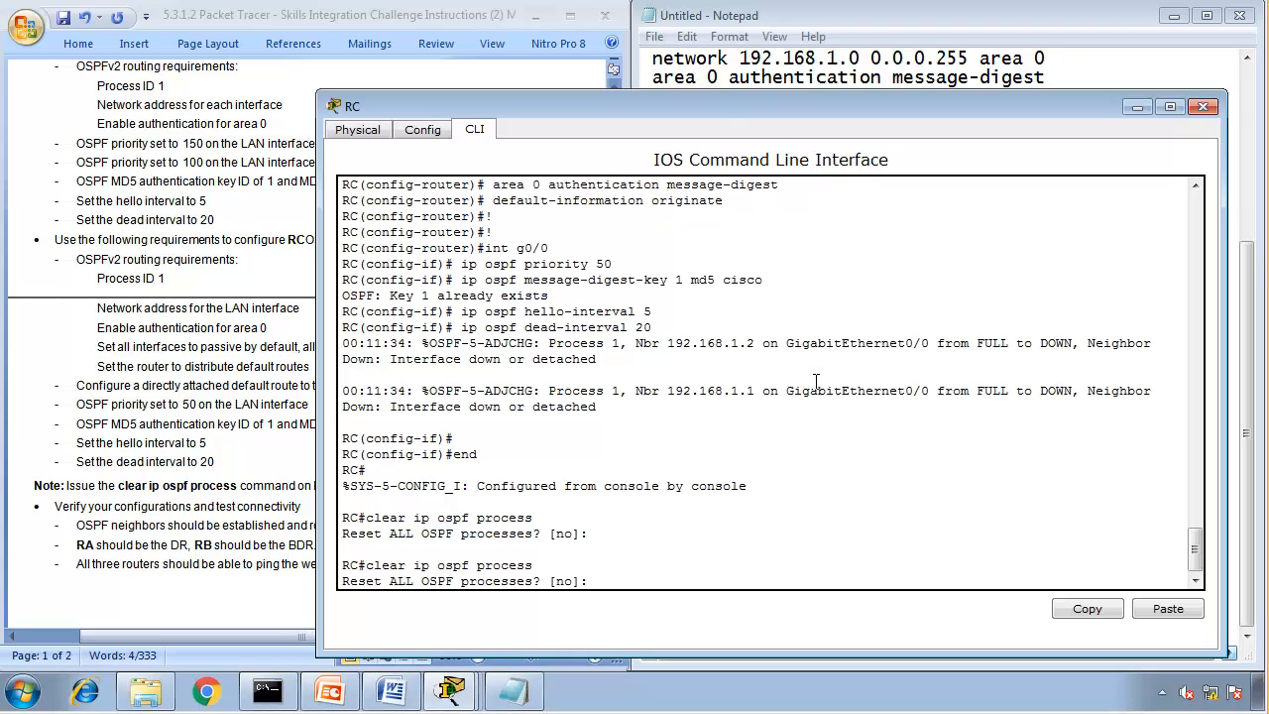
pyautogui.write('y')
pyautogui.press('Return')
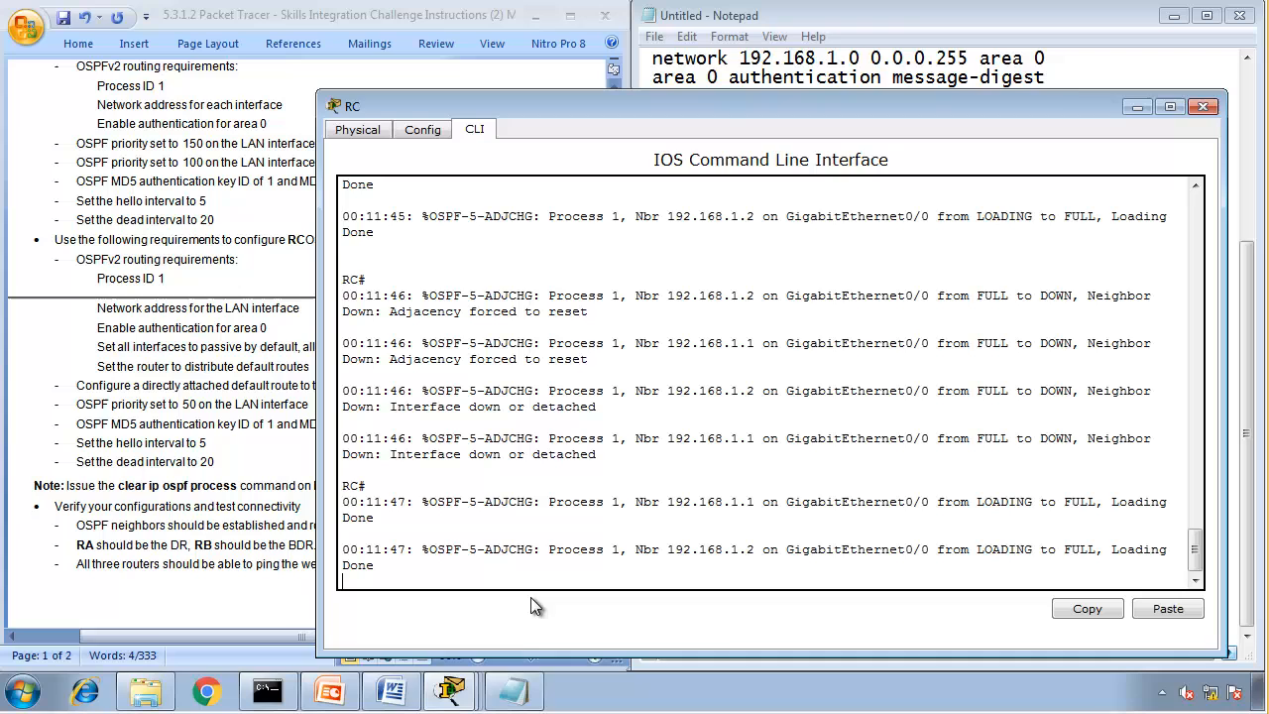
# - Run 'show ip ospf int' on RB and highlight its State BDR status
pyautogui.click(451, 688)
pyautogui.click(403, 609)
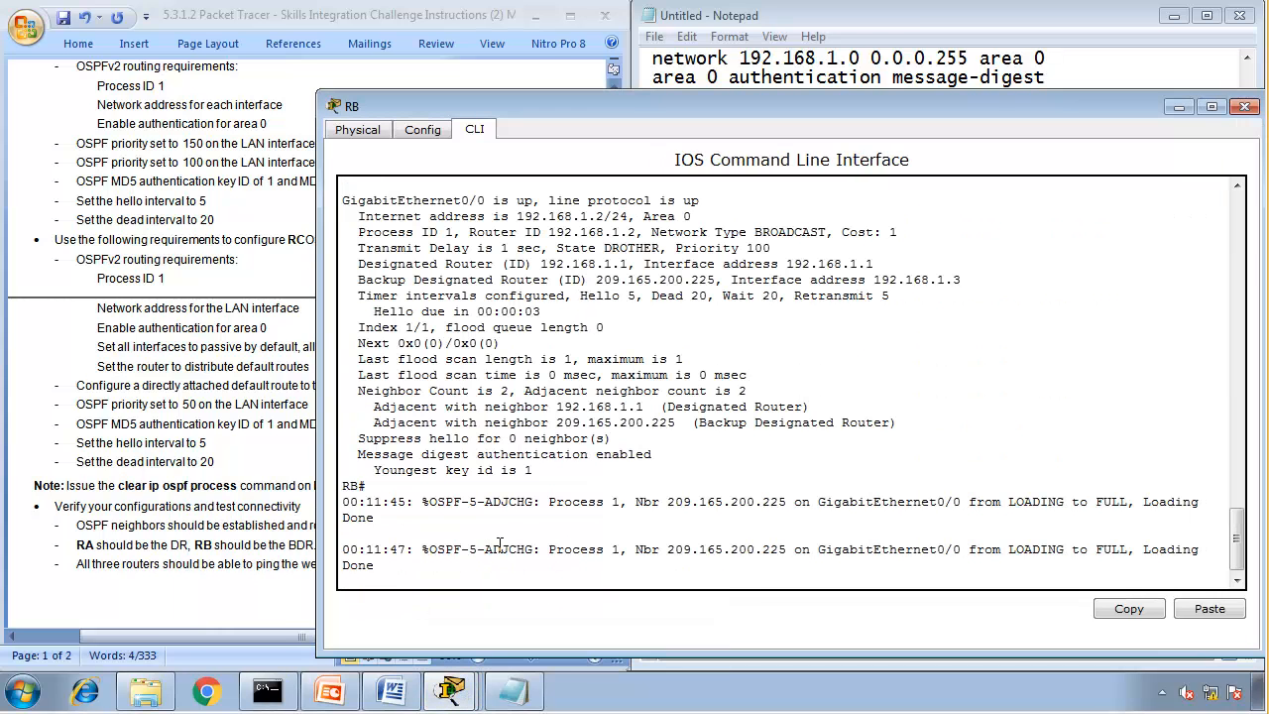
pyautogui.press('Return')
pyautogui.write('show ip ospf in')
pyautogui.press('Return')
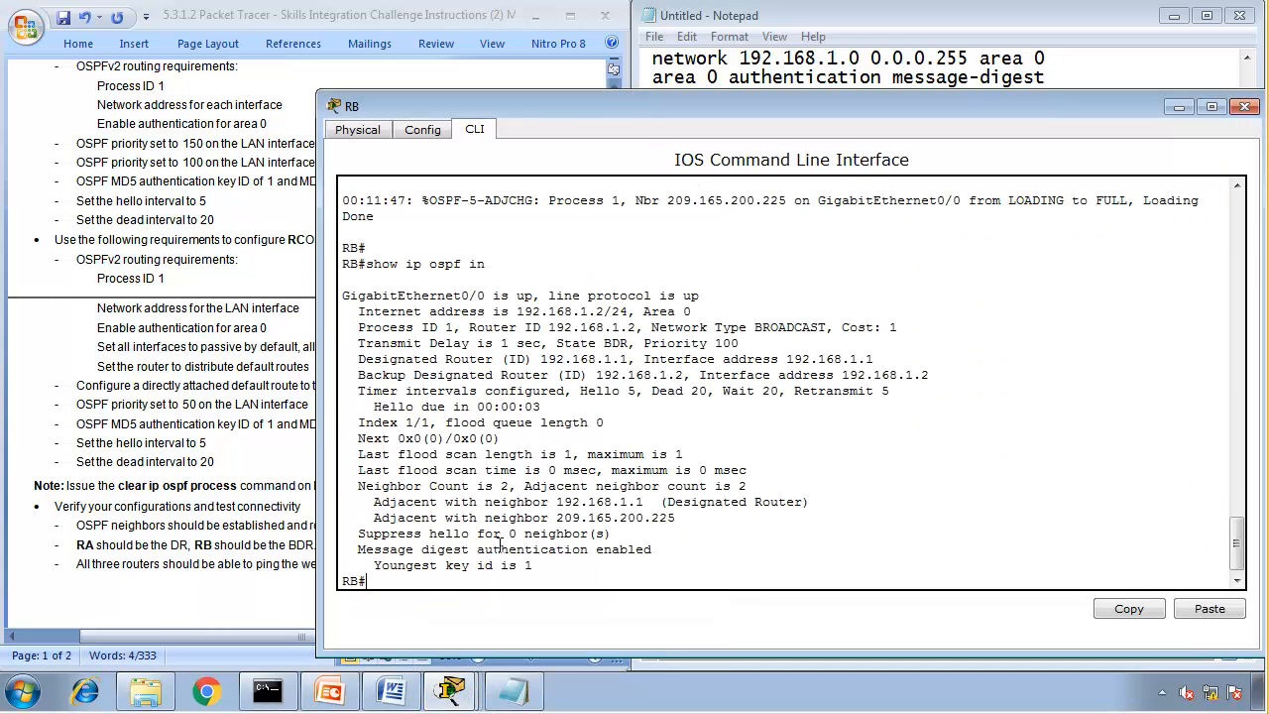
pyautogui.moveTo(634, 343)
pyautogui.mouseDown()
pyautogui.moveTo(547, 343)
pyautogui.moveTo(561, 343)
pyautogui.mouseUp()
# - Select the ping-the-web-server requirement in Word and reopen the Packet Tracer window list
pyautogui.click(252, 495)
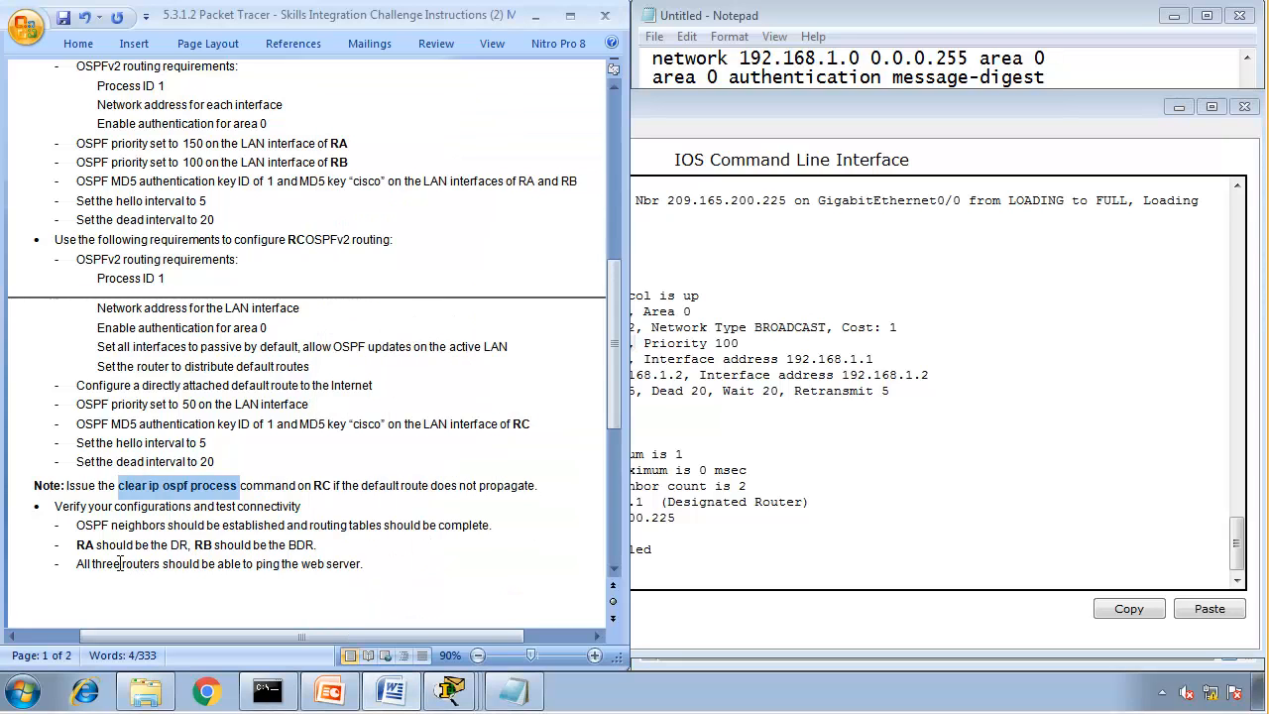
pyautogui.moveTo(77, 564); pyautogui.dragTo(304, 577)
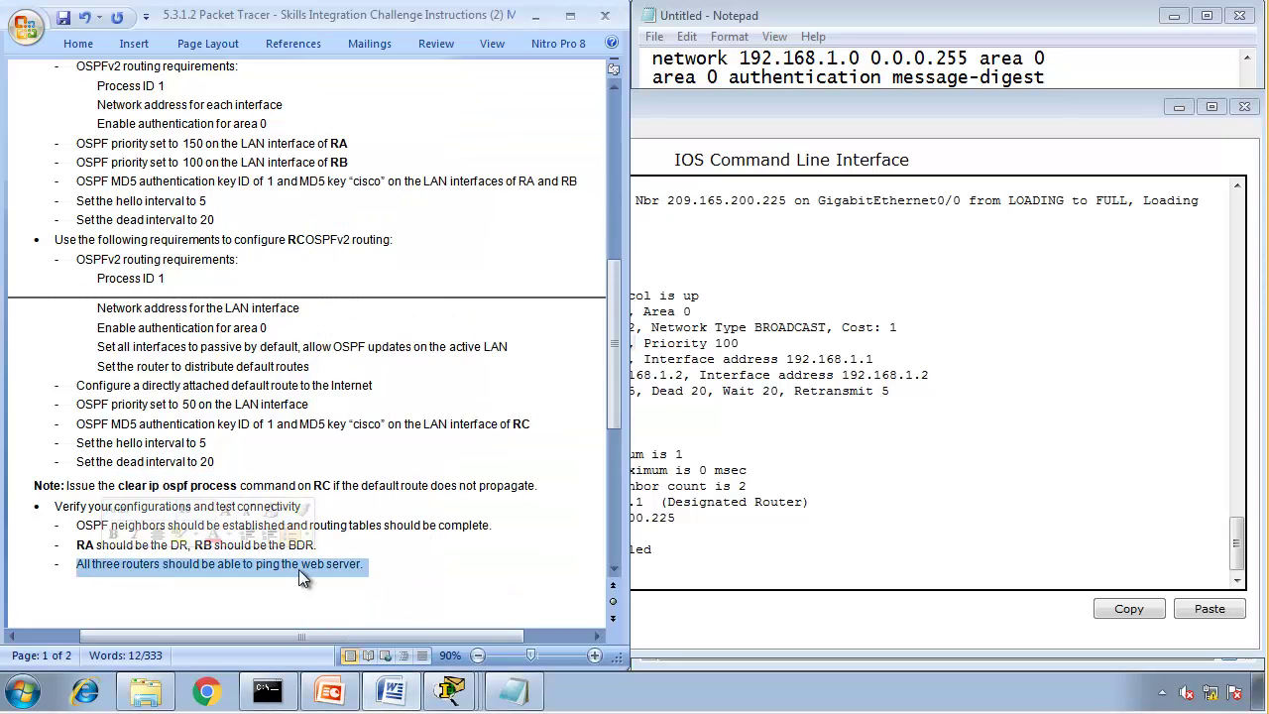
pyautogui.click(451, 690)
pyautogui.click(399, 547)
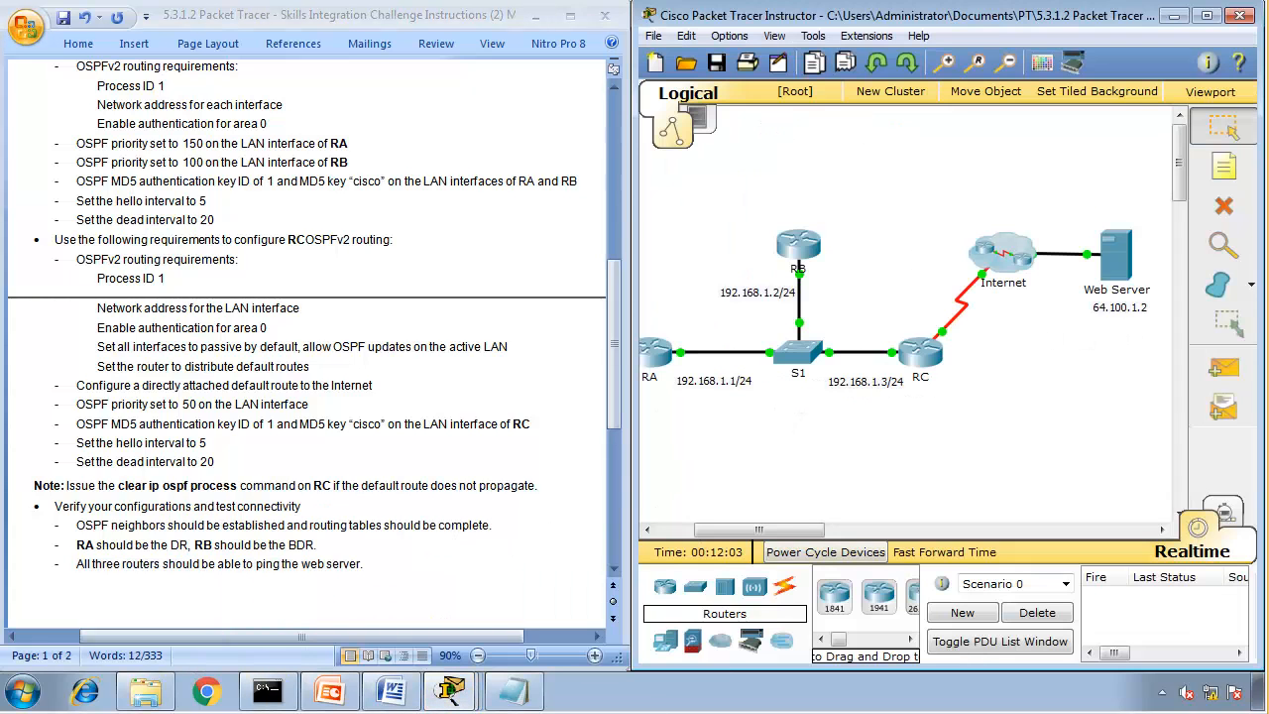
pyautogui.click(451, 690)
# - Run 'show ip route' on RA and highlight the O*E2 0.0.0.0/0 route via 192.168.1.3
pyautogui.click(320, 582)
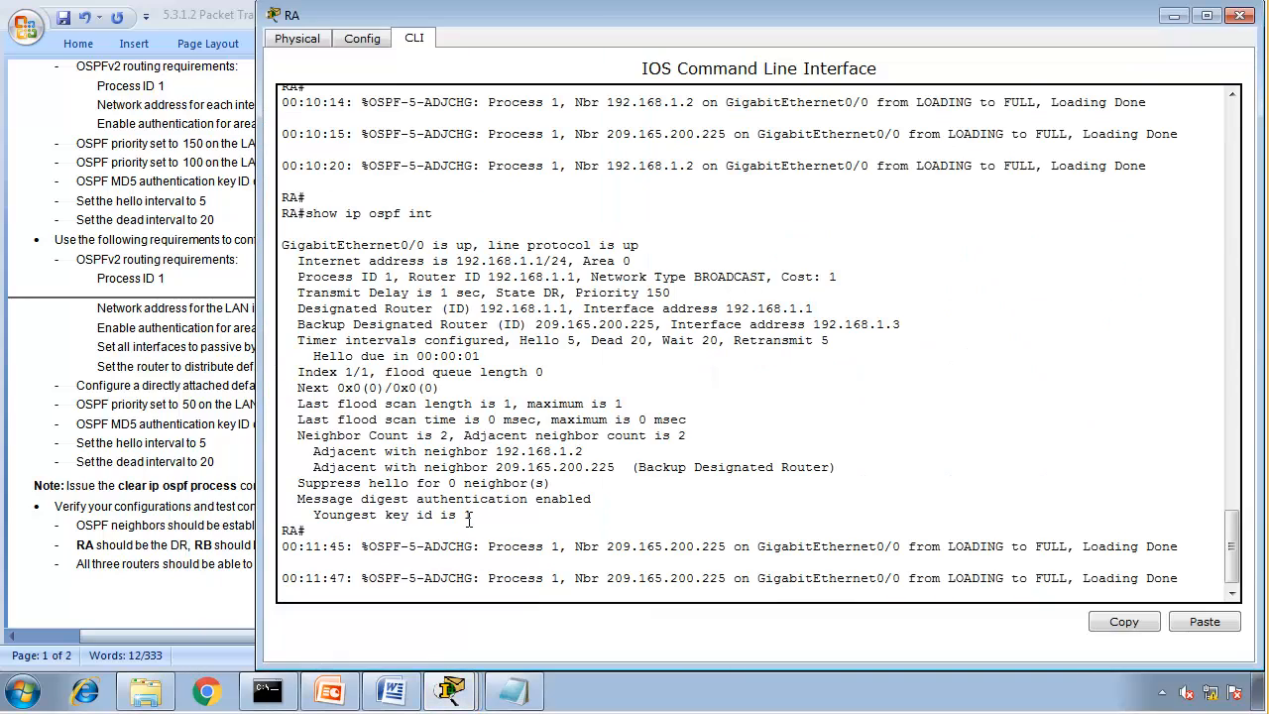
pyautogui.press('Return')
pyautogui.press('Return')
pyautogui.write('show i')
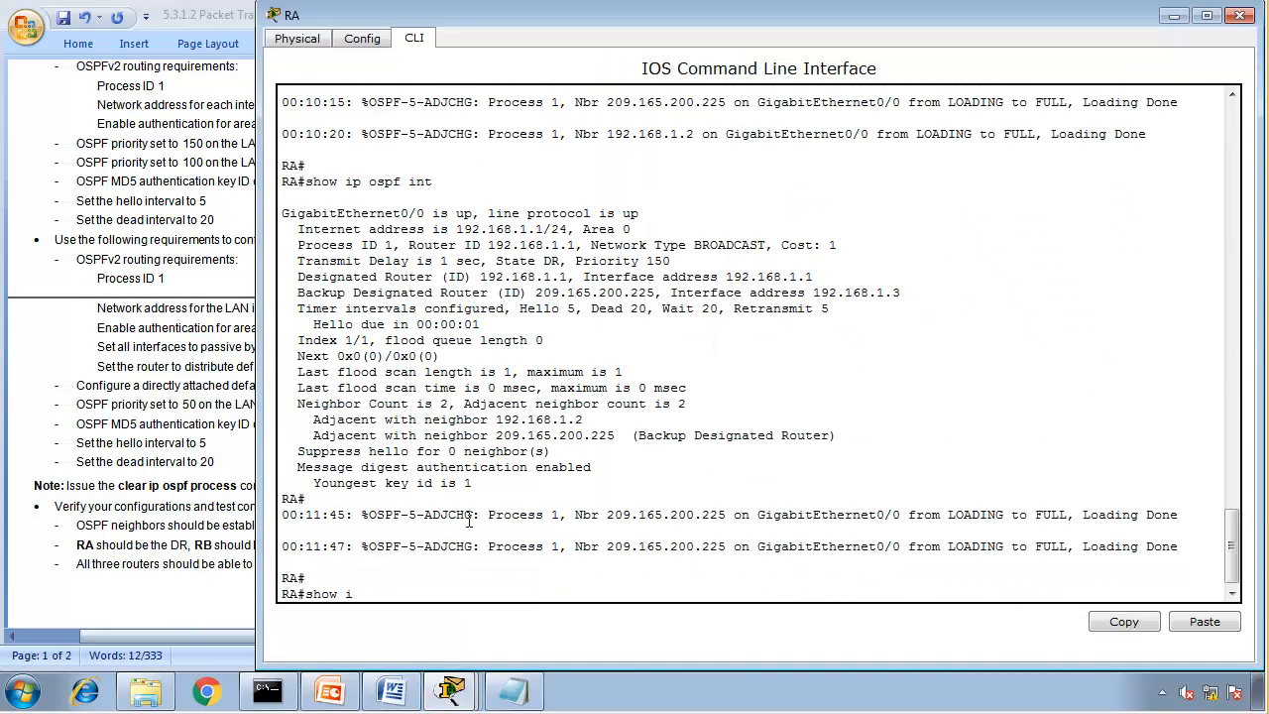
pyautogui.write('p route')
pyautogui.press('Return')
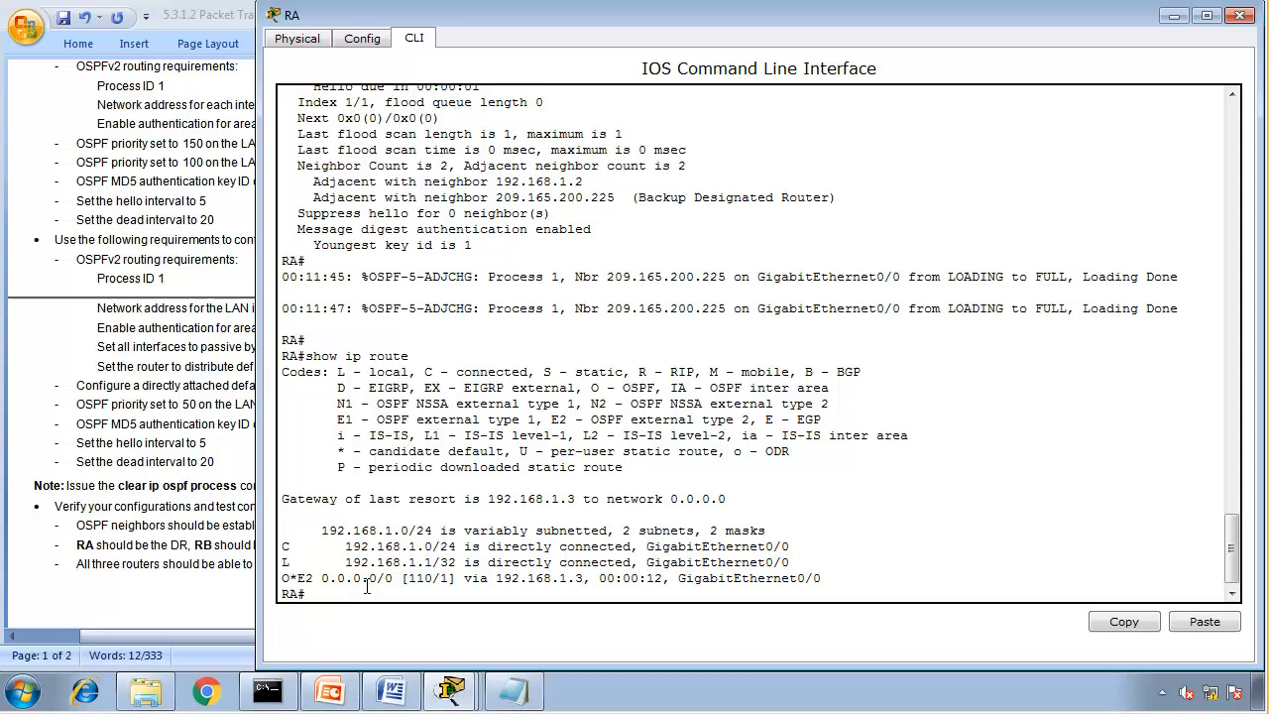
pyautogui.moveTo(290, 576); pyautogui.dragTo(848, 581)
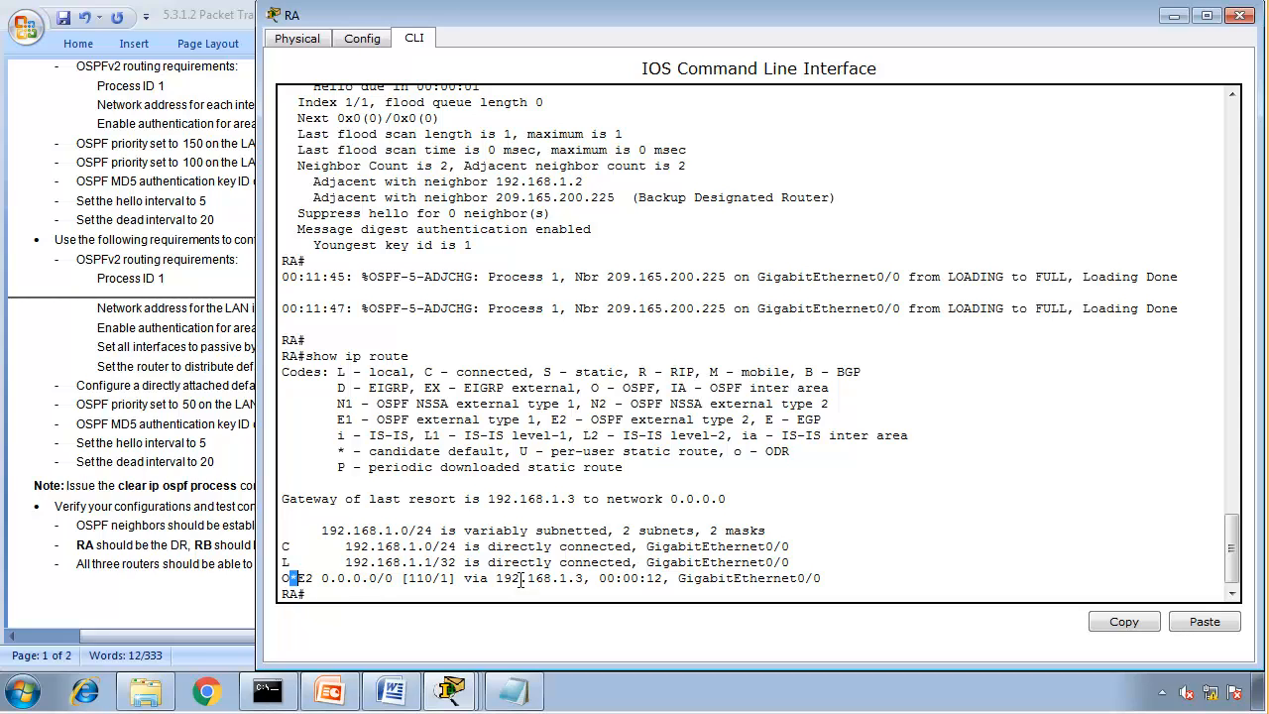
pyautogui.write('p')
pyautogui.write('ing 64.100.1.')
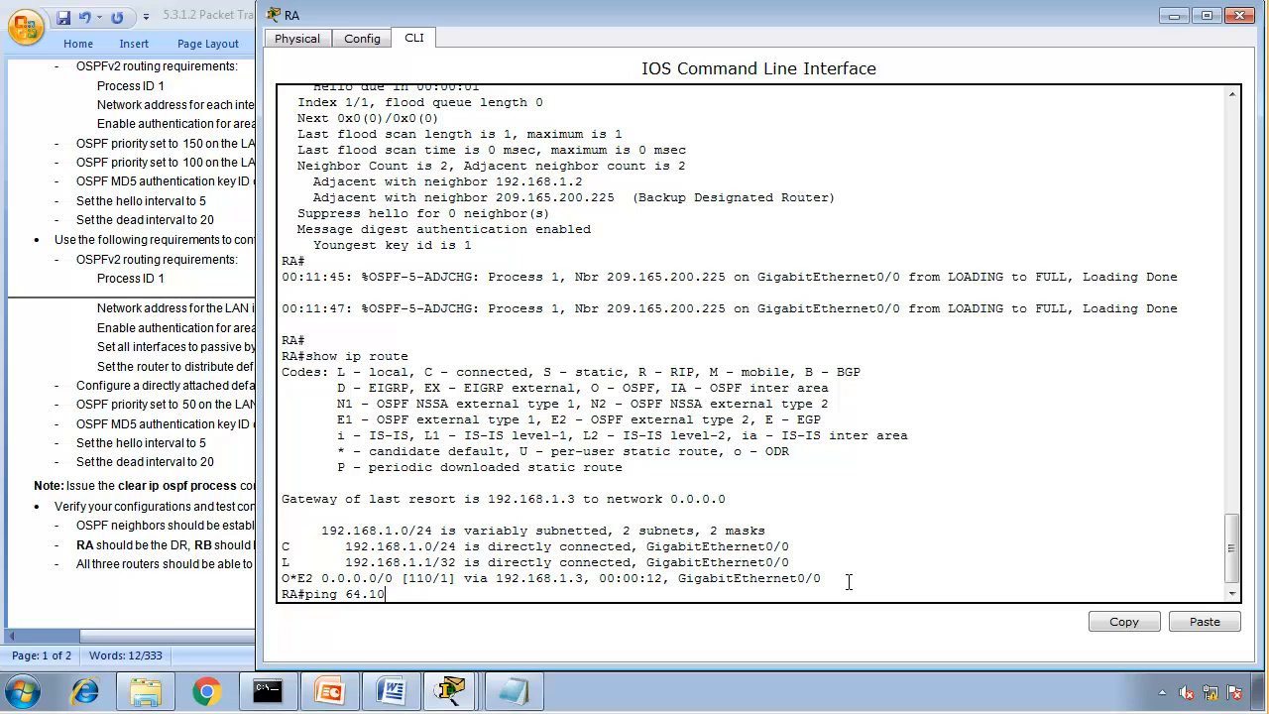
pyautogui.write('2')
# - Ping 64.100.1.2 from RA (twice), RB and RC, each succeeding at 100 percent
pyautogui.press('Return')
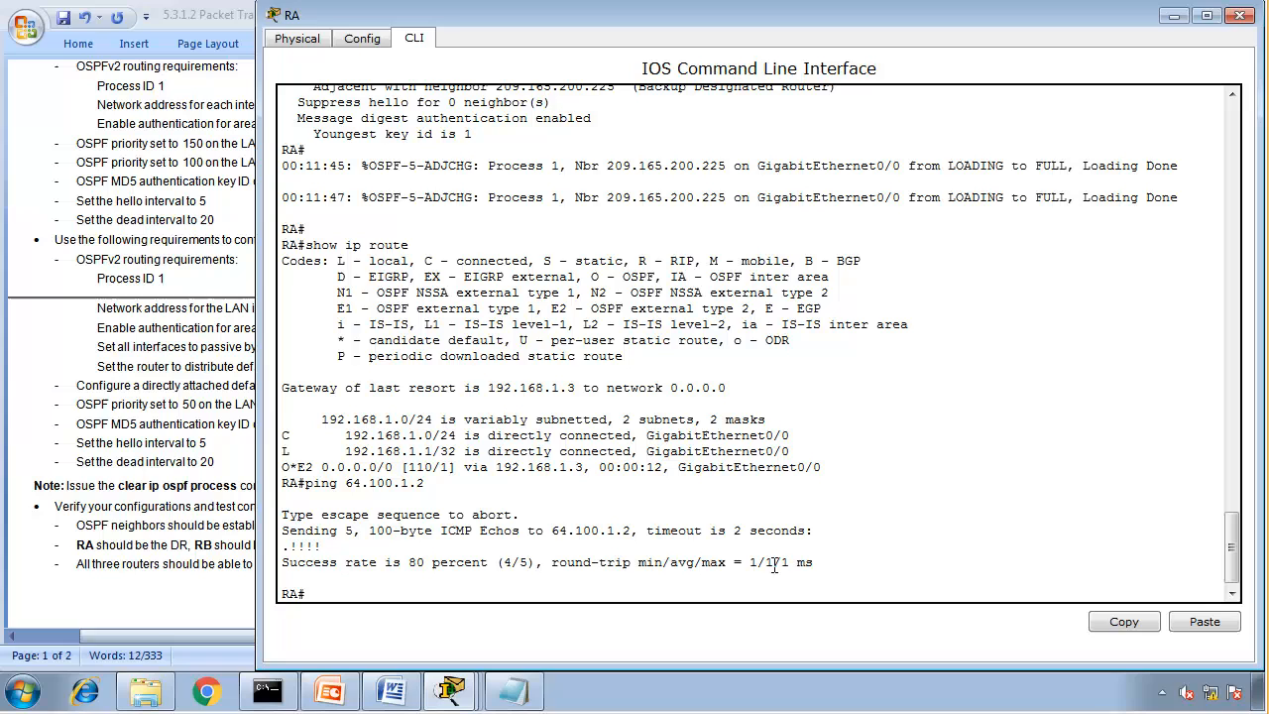
pyautogui.press('Return')
pyautogui.press('Return')
pyautogui.press('Up')
pyautogui.press('Return')
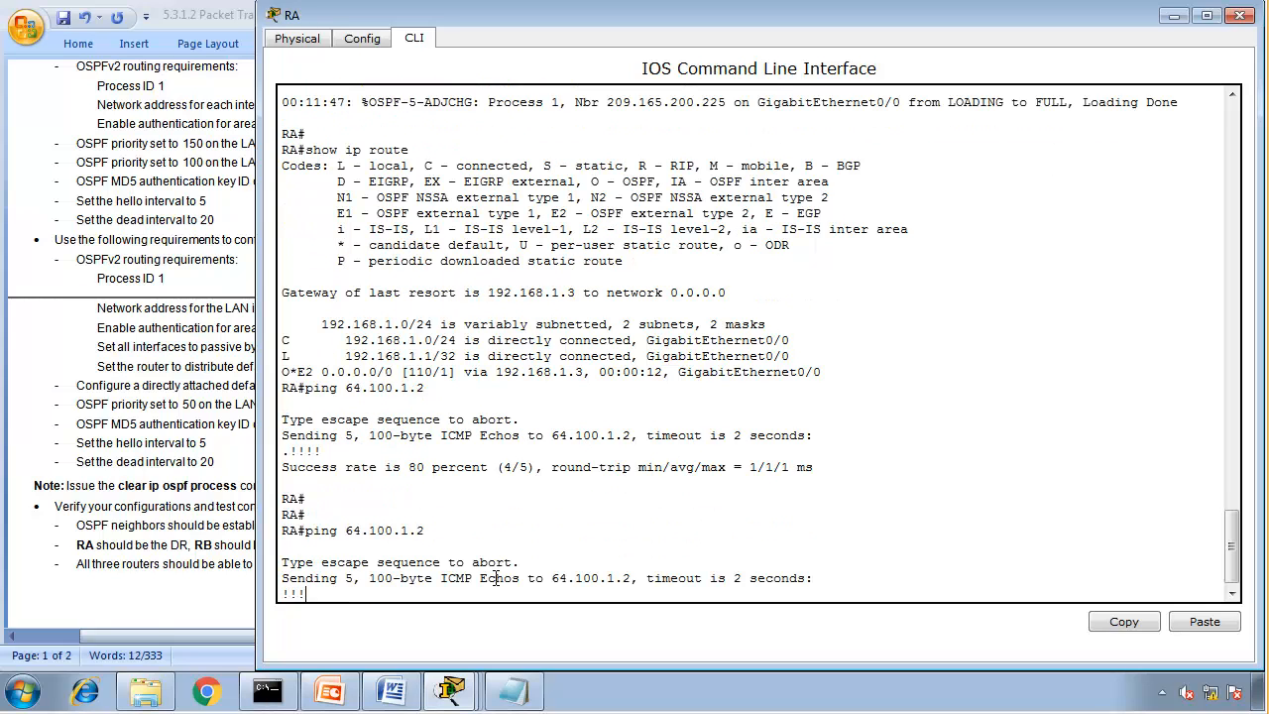
pyautogui.click(451, 690)
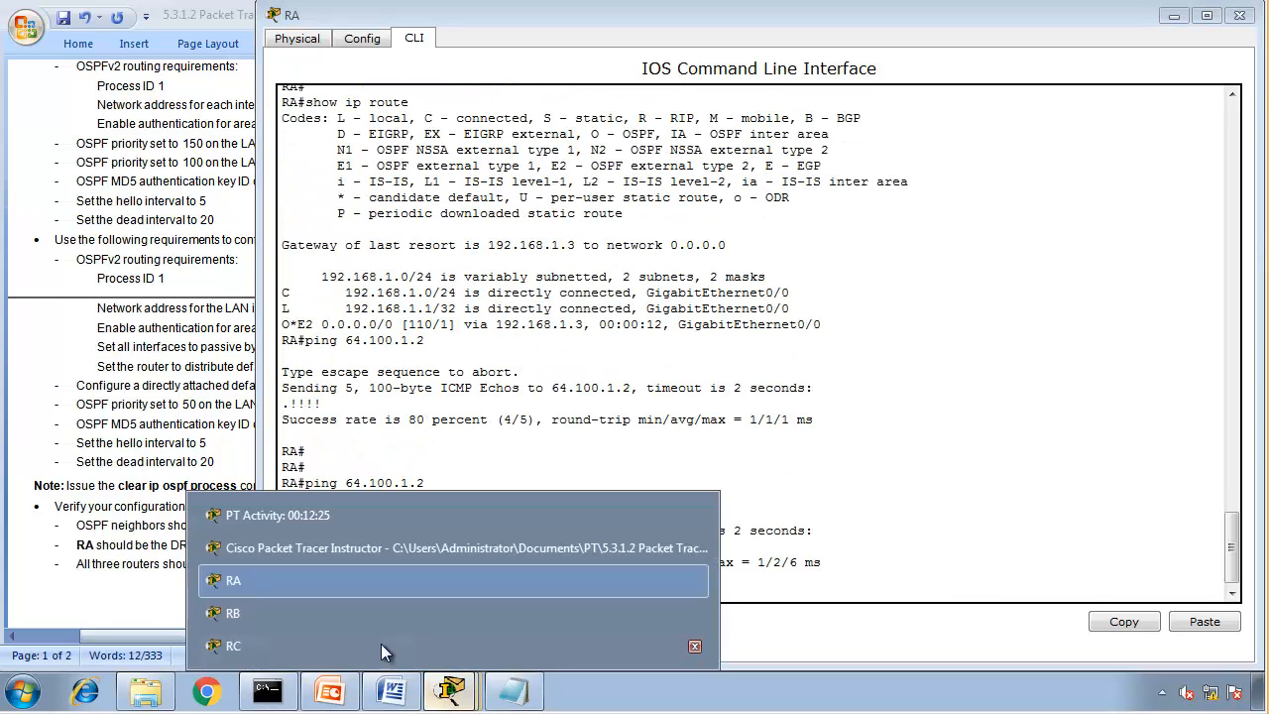
pyautogui.click(356, 616)
pyautogui.press('Return')
pyautogui.press('Return')
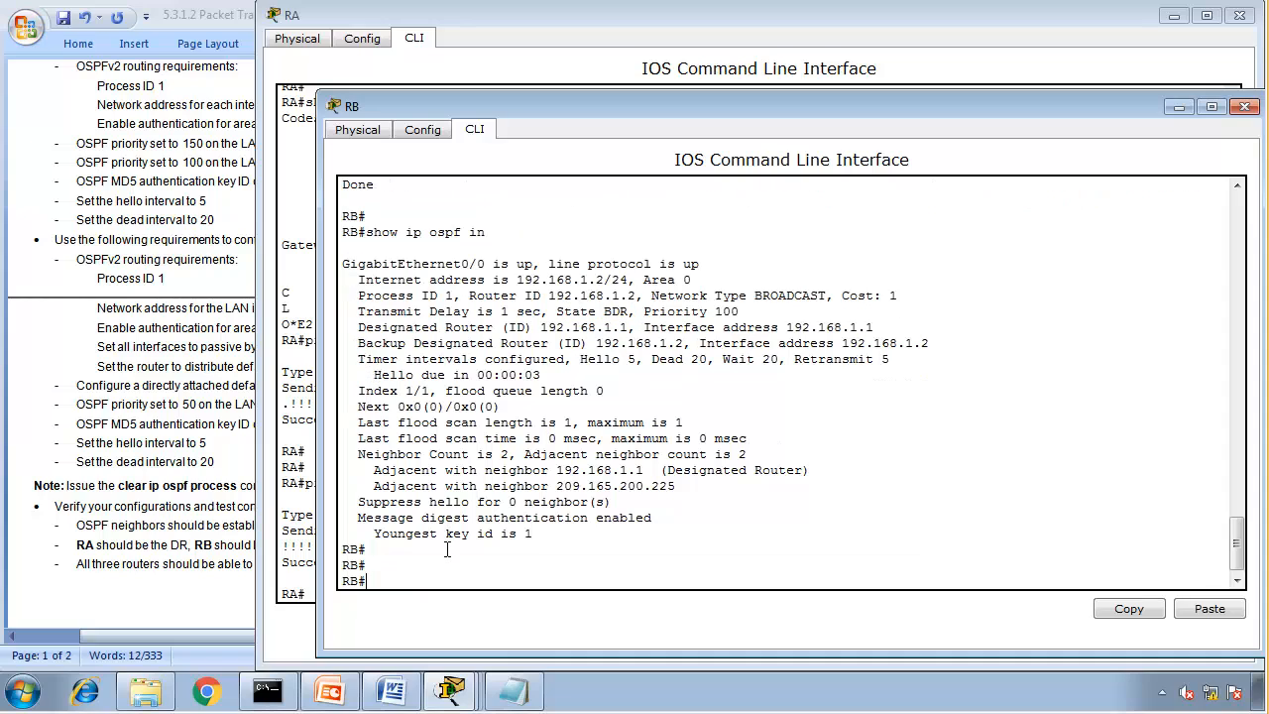
pyautogui.write('ing 64.100.')
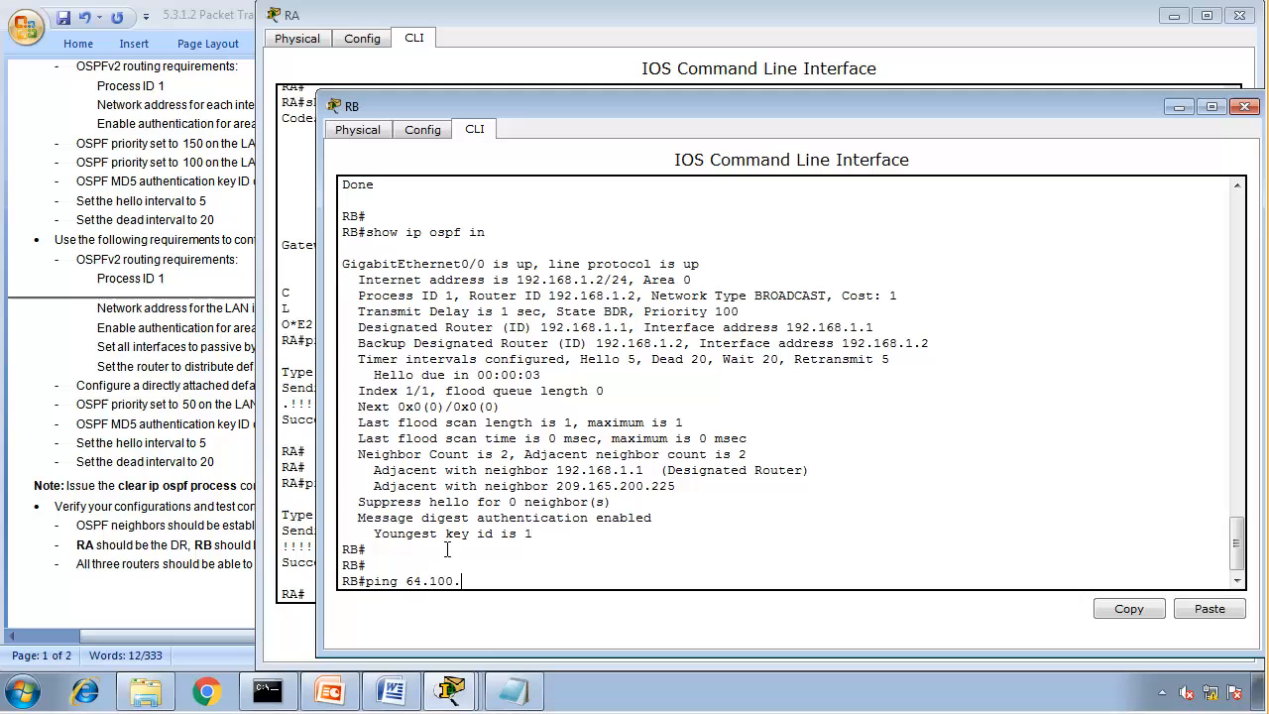
pyautogui.write('1.2')
pyautogui.press('Return')
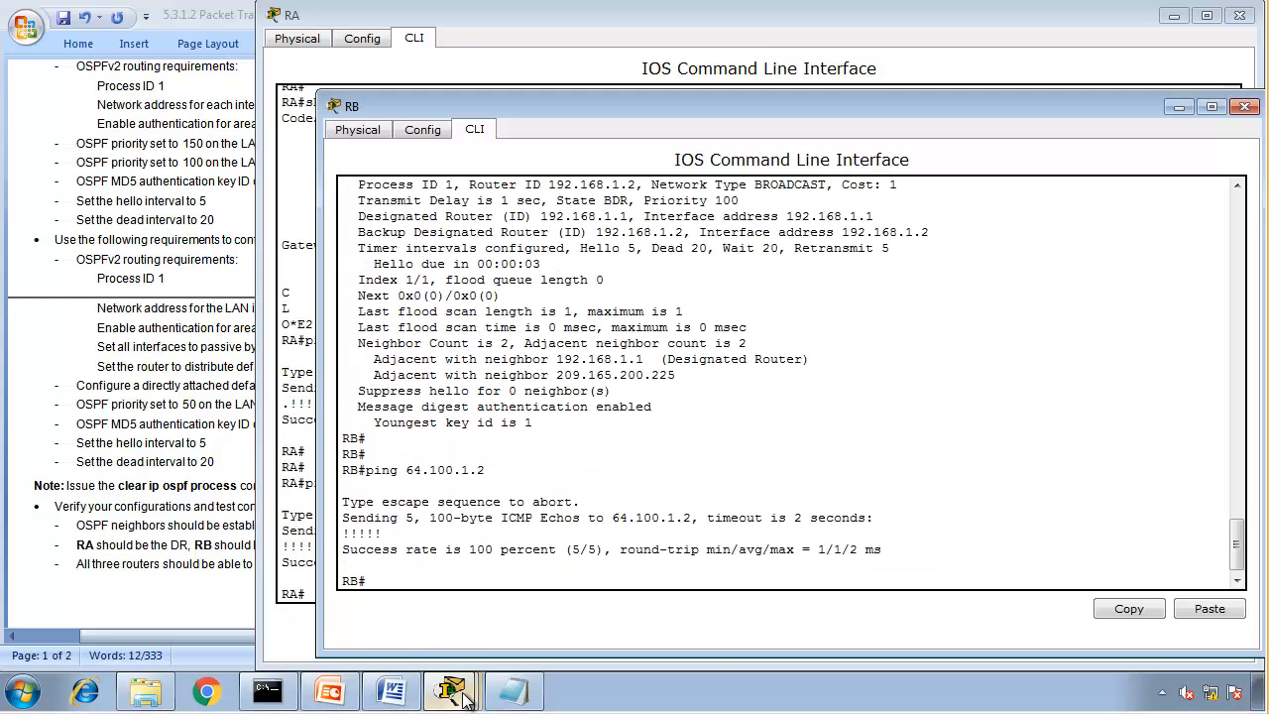
pyautogui.click(451, 688)
pyautogui.click(462, 637)
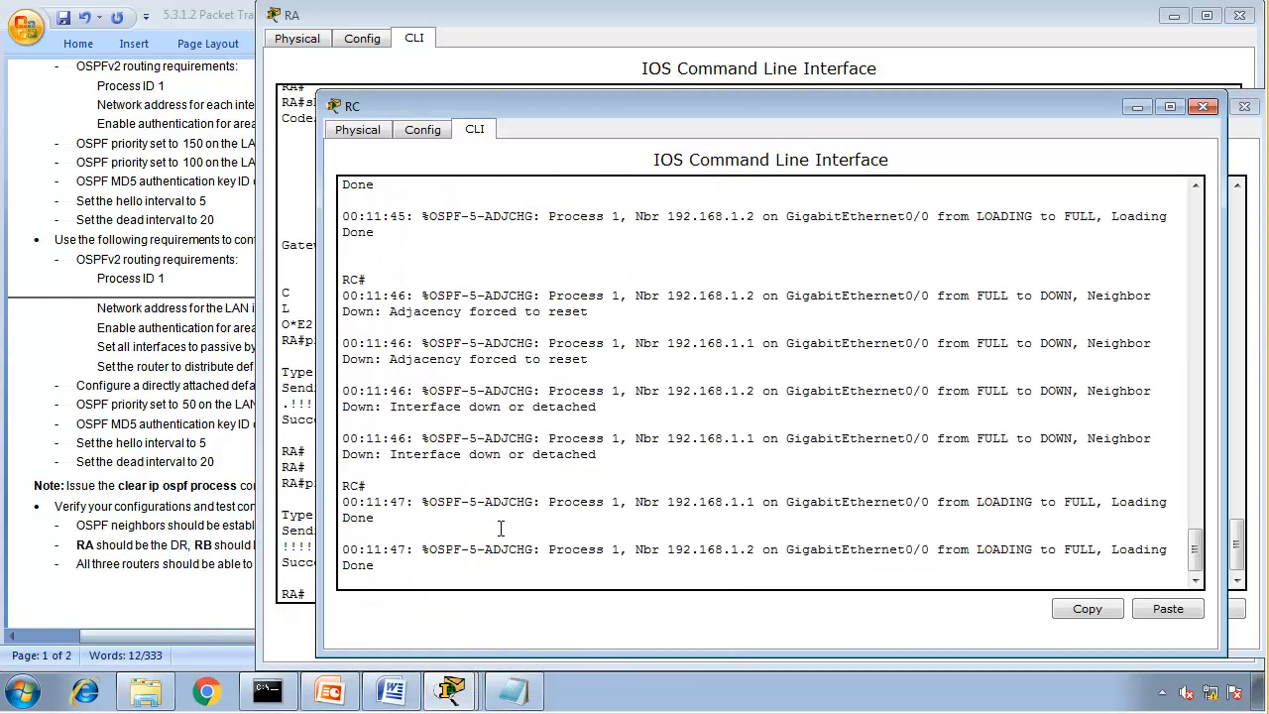
pyautogui.press('Return')
pyautogui.write('ping')
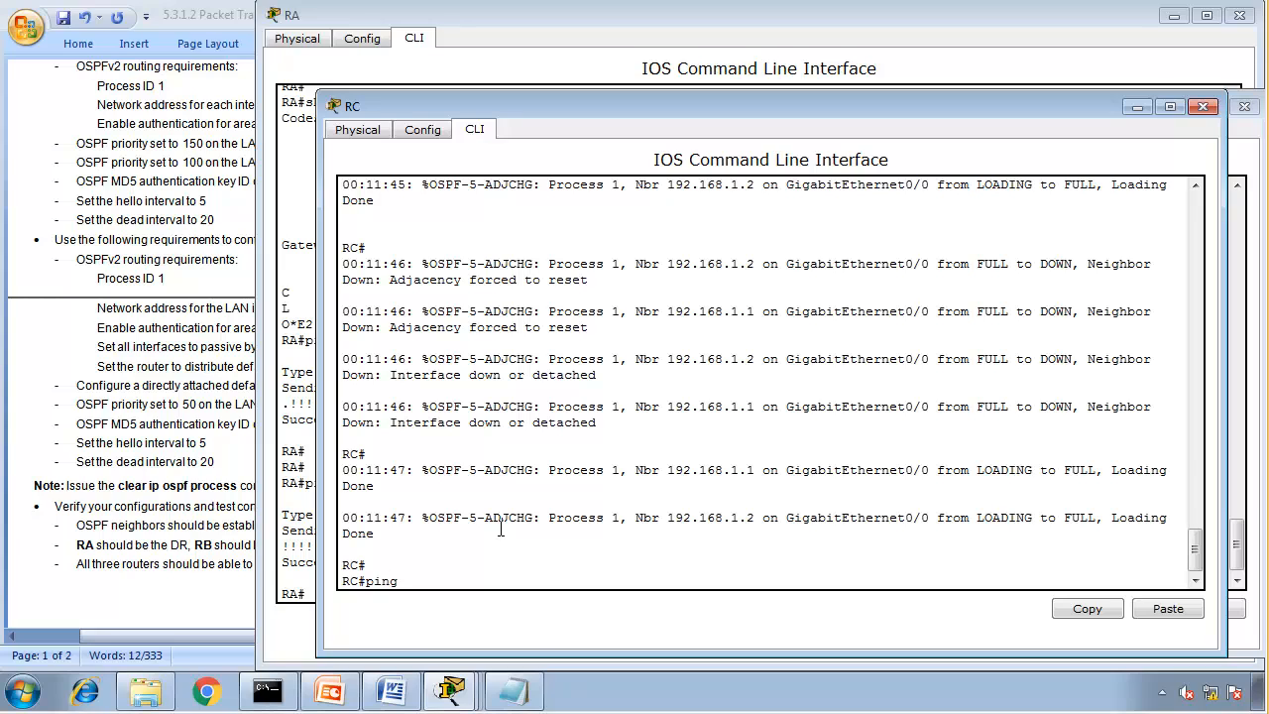
pyautogui.write(' 64.100.1.')
pyautogui.write('2')
pyautogui.press('Return')
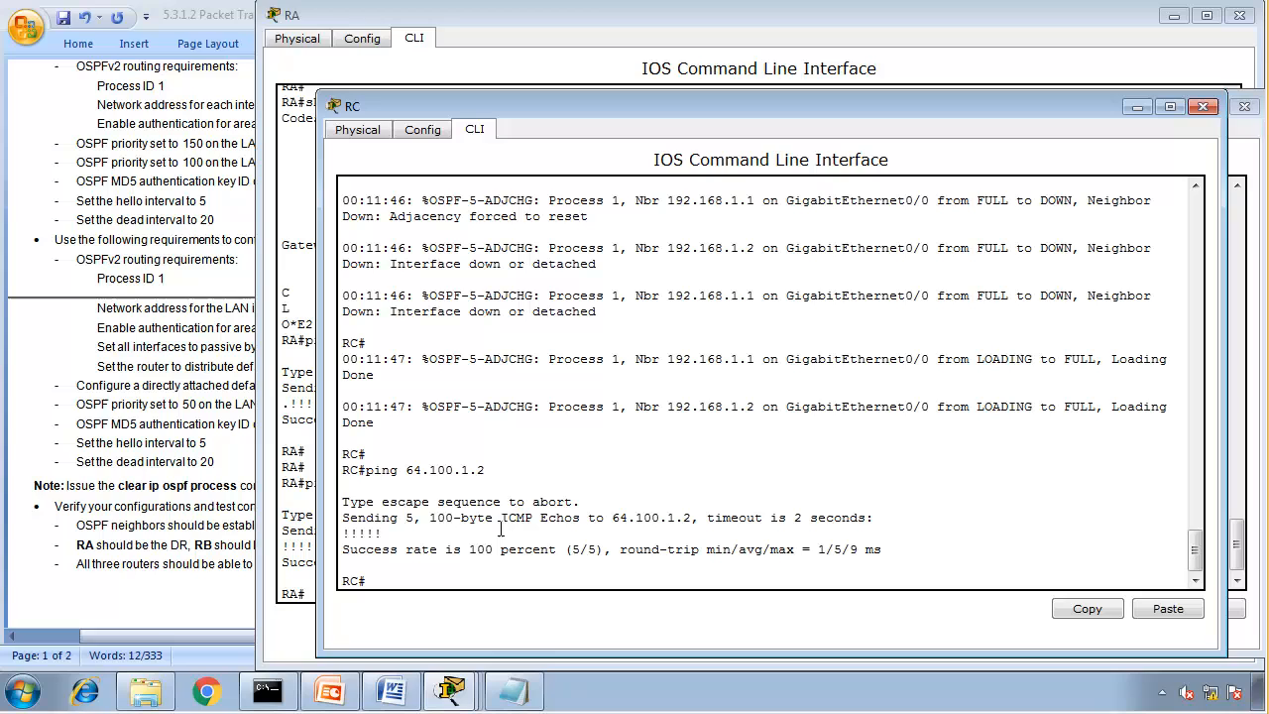
pyautogui.click(179, 593)
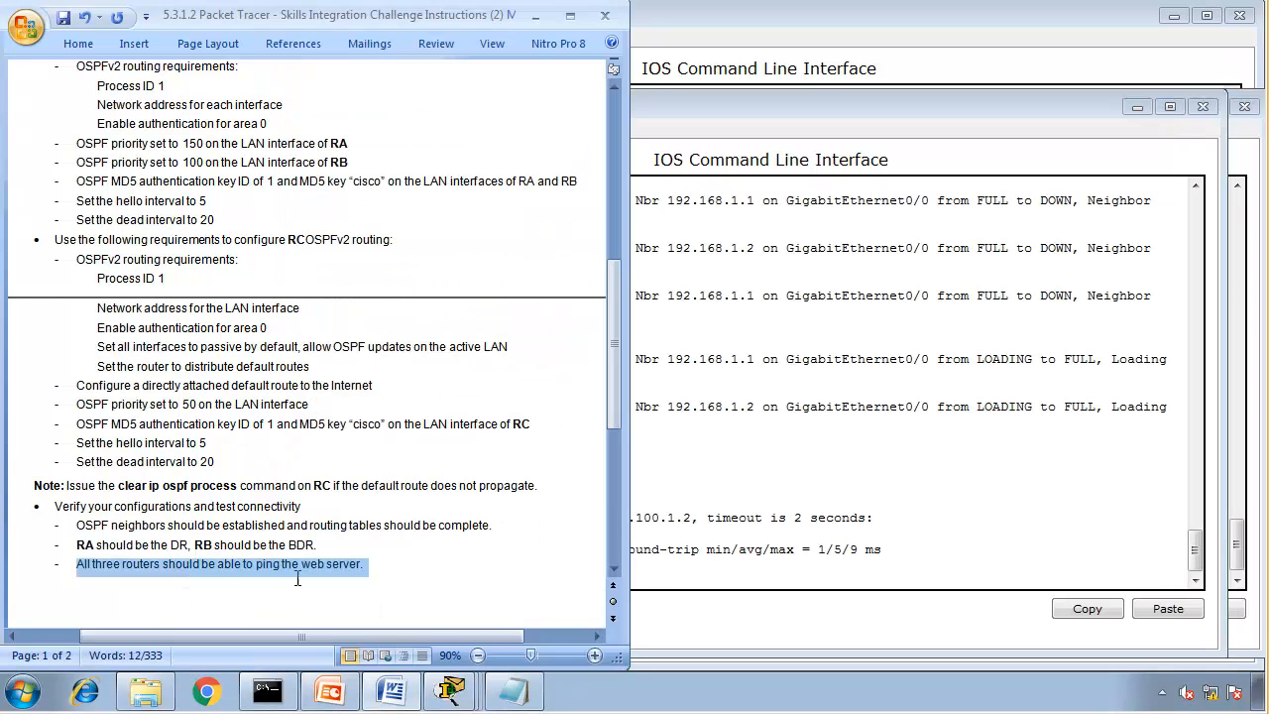
pyautogui.moveTo(77, 545); pyautogui.dragTo(315, 545)
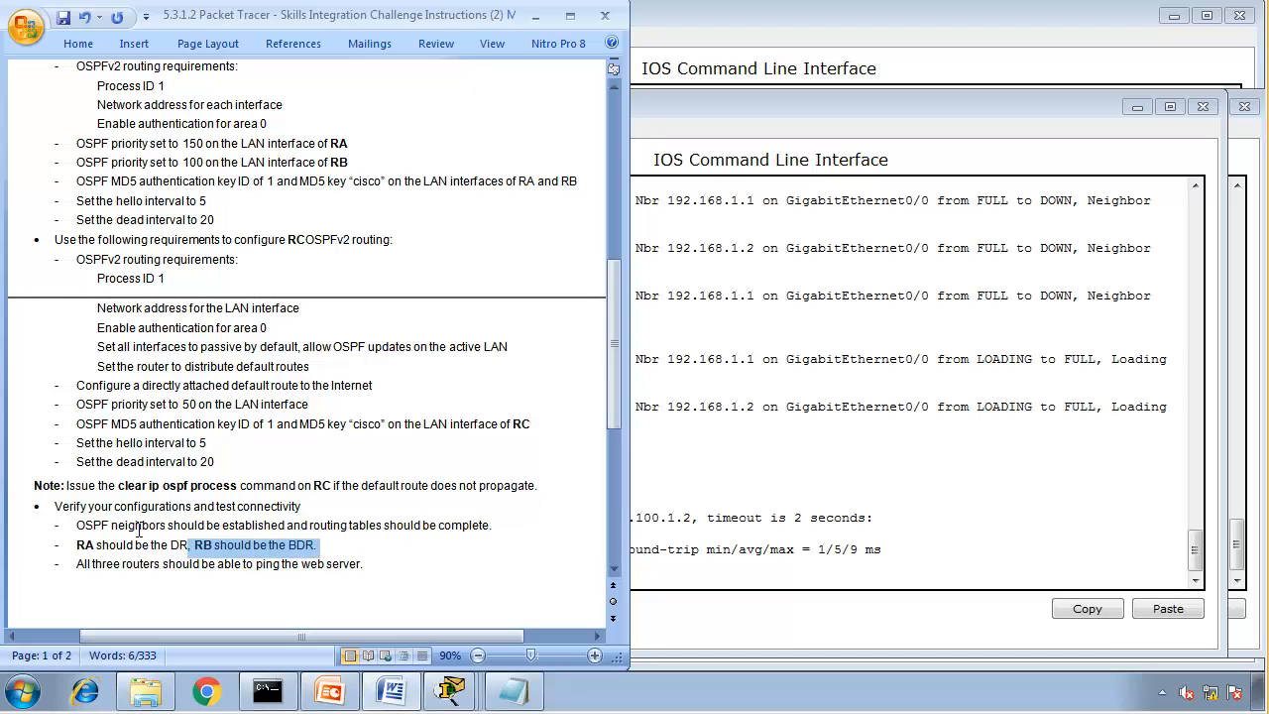
pyautogui.moveTo(73, 526); pyautogui.dragTo(307, 526)
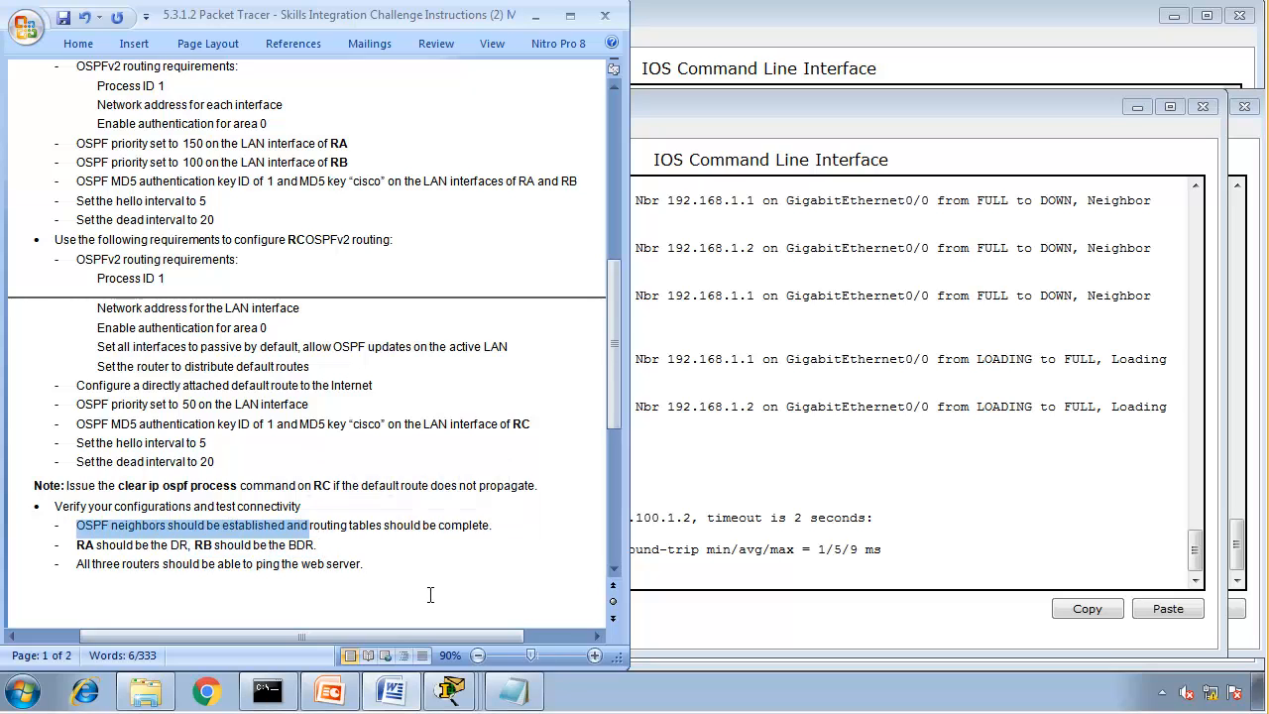
pyautogui.click(451, 690)
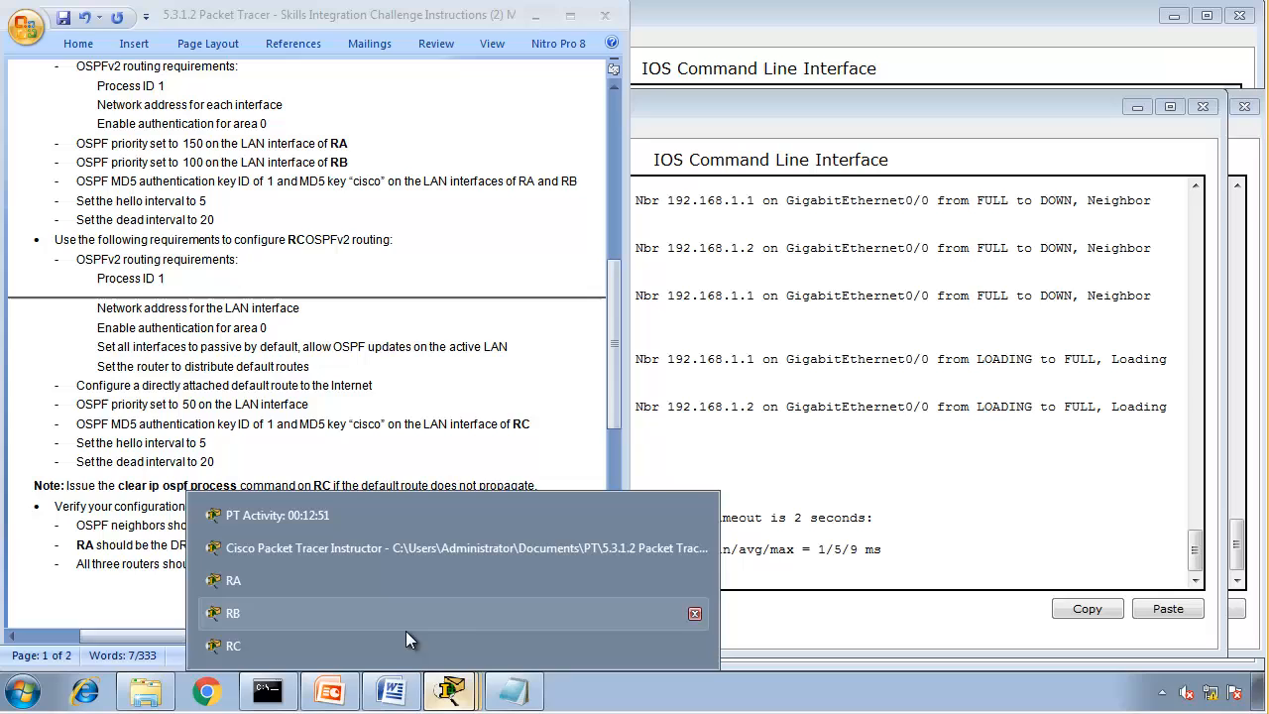
# - List RC's OSPF neighbors, both FULL: 192.168.1.1 as DR and 192.168.1.2 as BDR
pyautogui.click(365, 651)
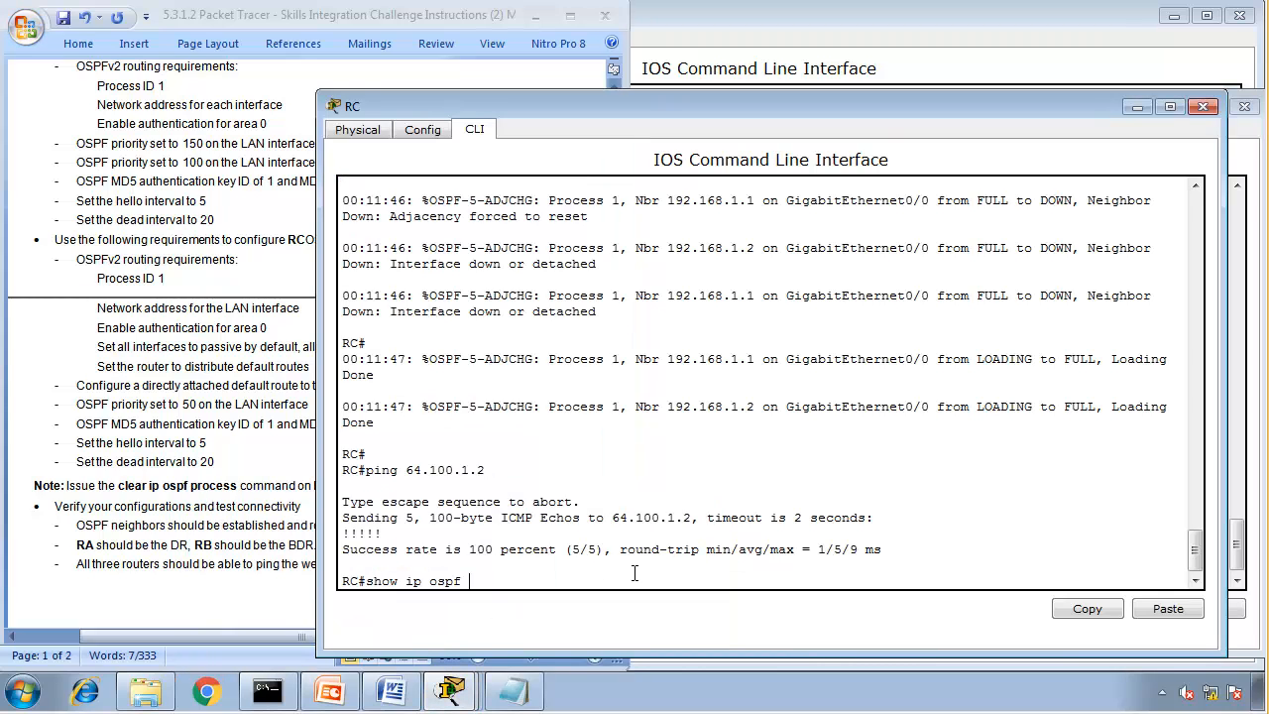
pyautogui.write('ne')
pyautogui.press('Return')
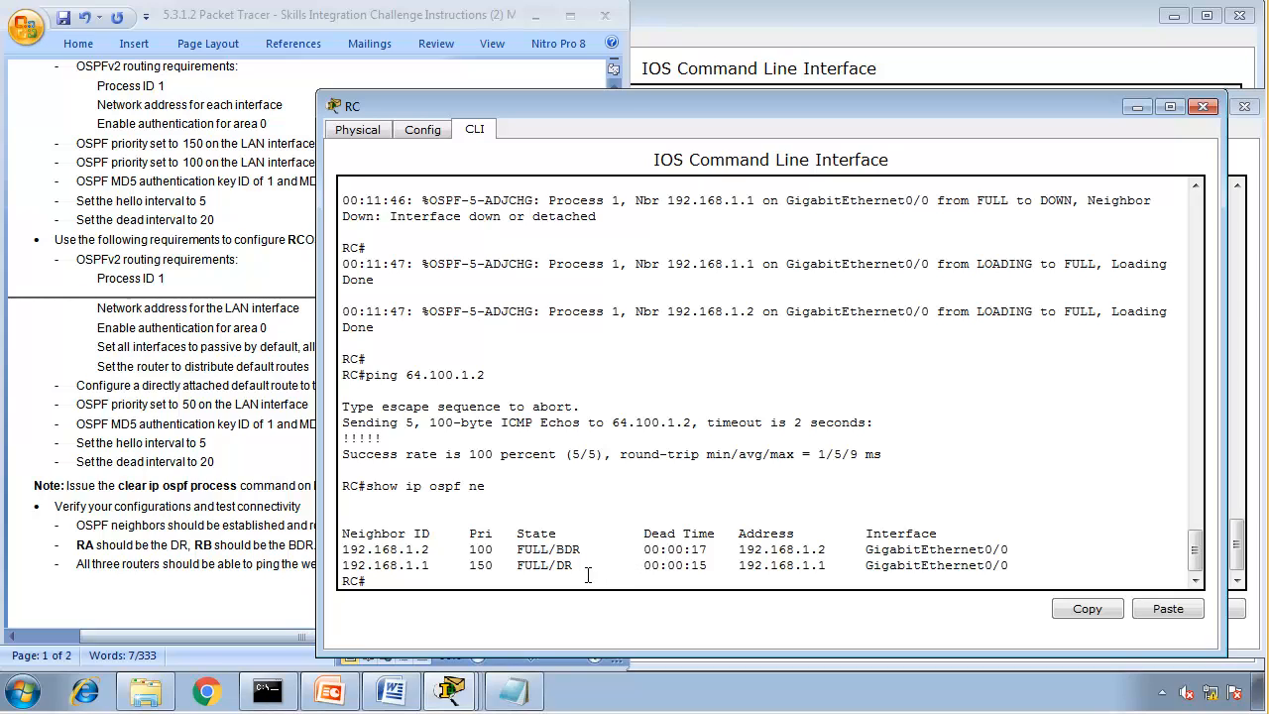
pyautogui.moveTo(588, 581); pyautogui.dragTo(485, 564)
pyautogui.moveTo(599, 549); pyautogui.dragTo(369, 549)
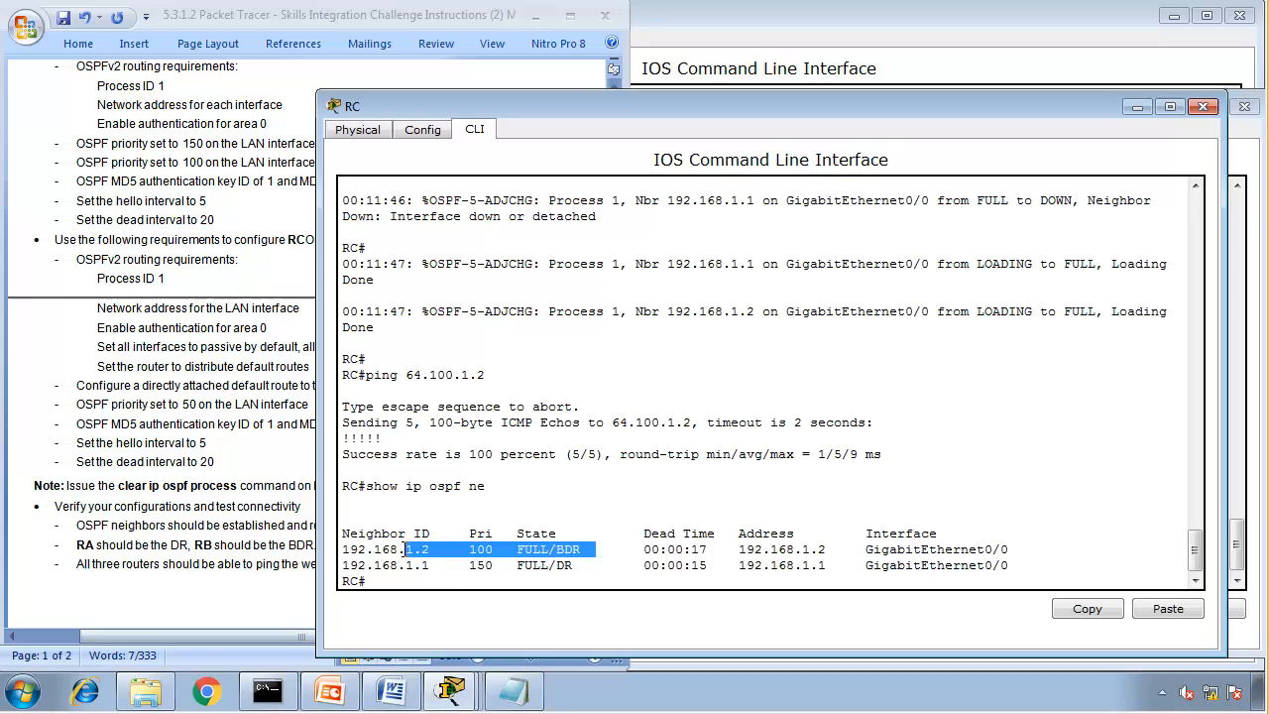
pyautogui.click(450, 592)
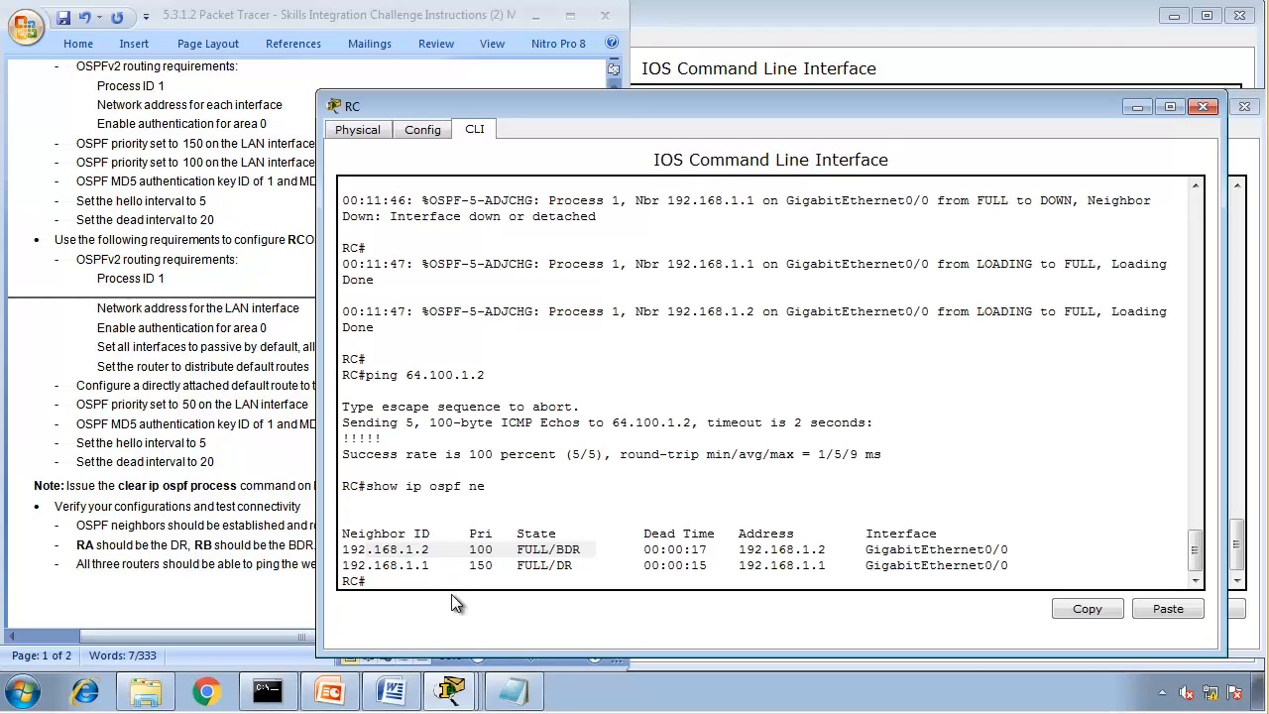
pyautogui.moveTo(597, 549); pyautogui.dragTo(368, 549)
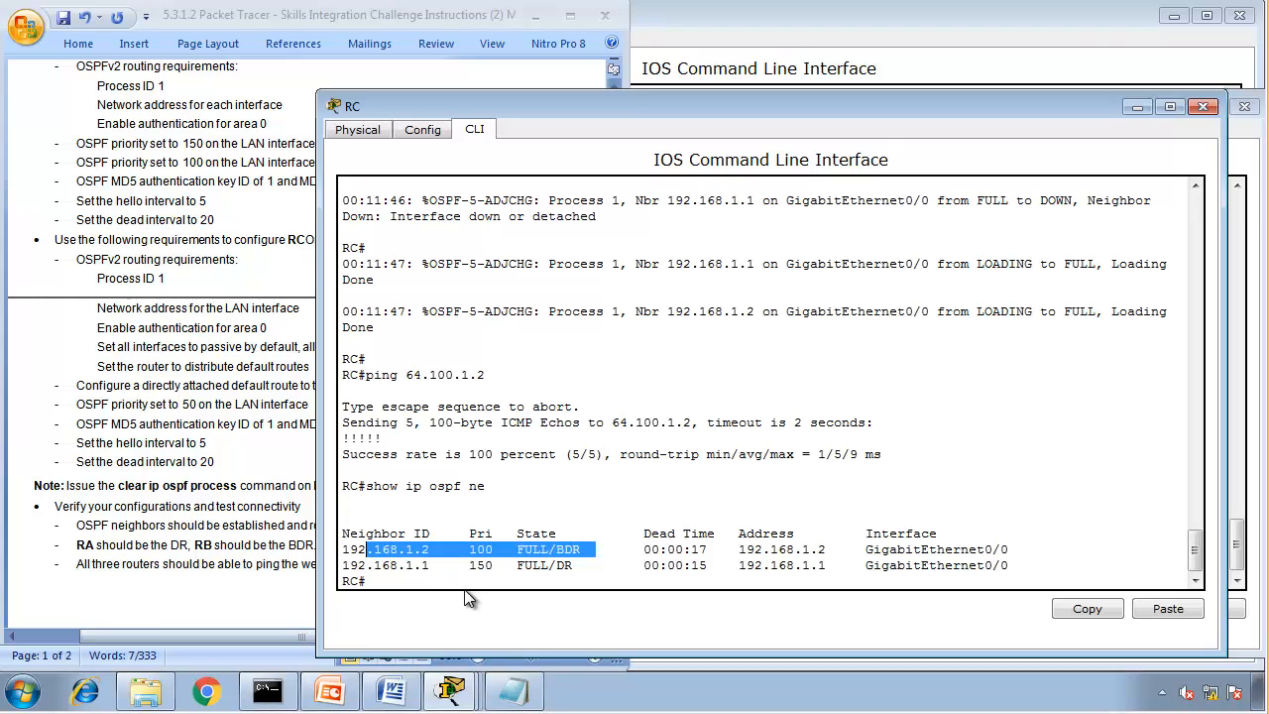
pyautogui.write('show ')
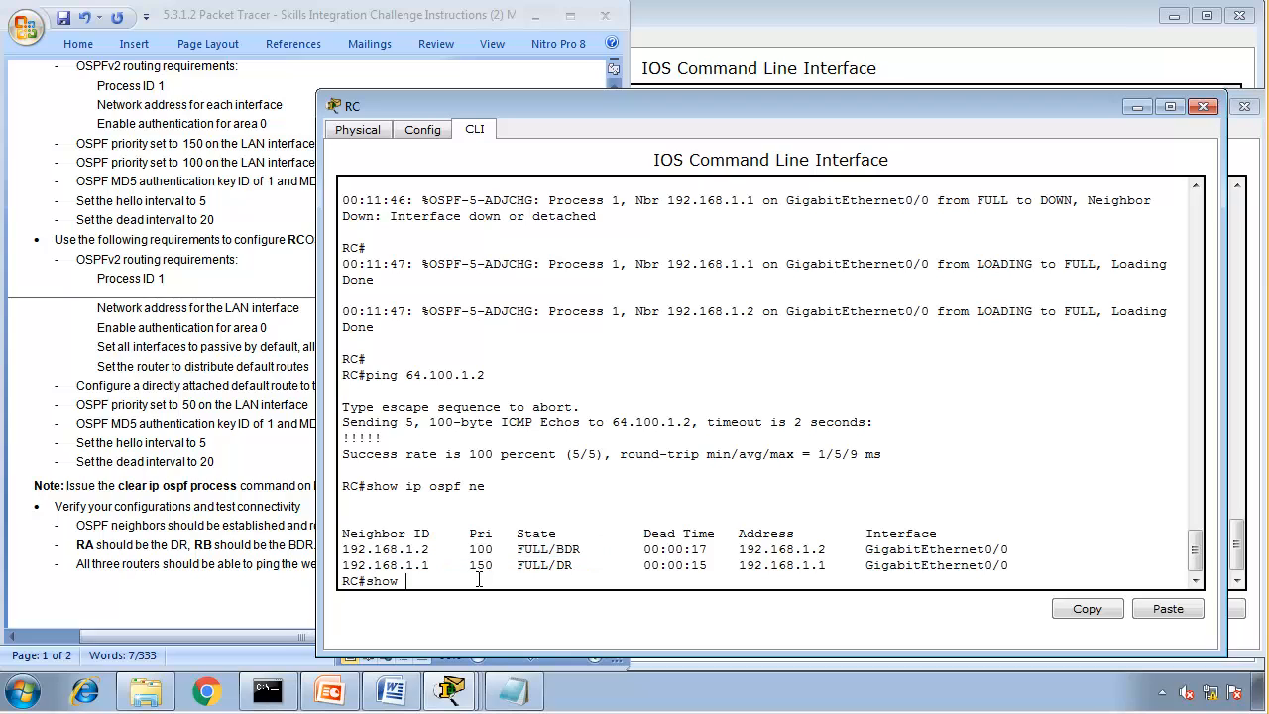
pyautogui.write('ip route')
# - List RC's routing table showing the default route out Serial0/0/0
pyautogui.press('Return')
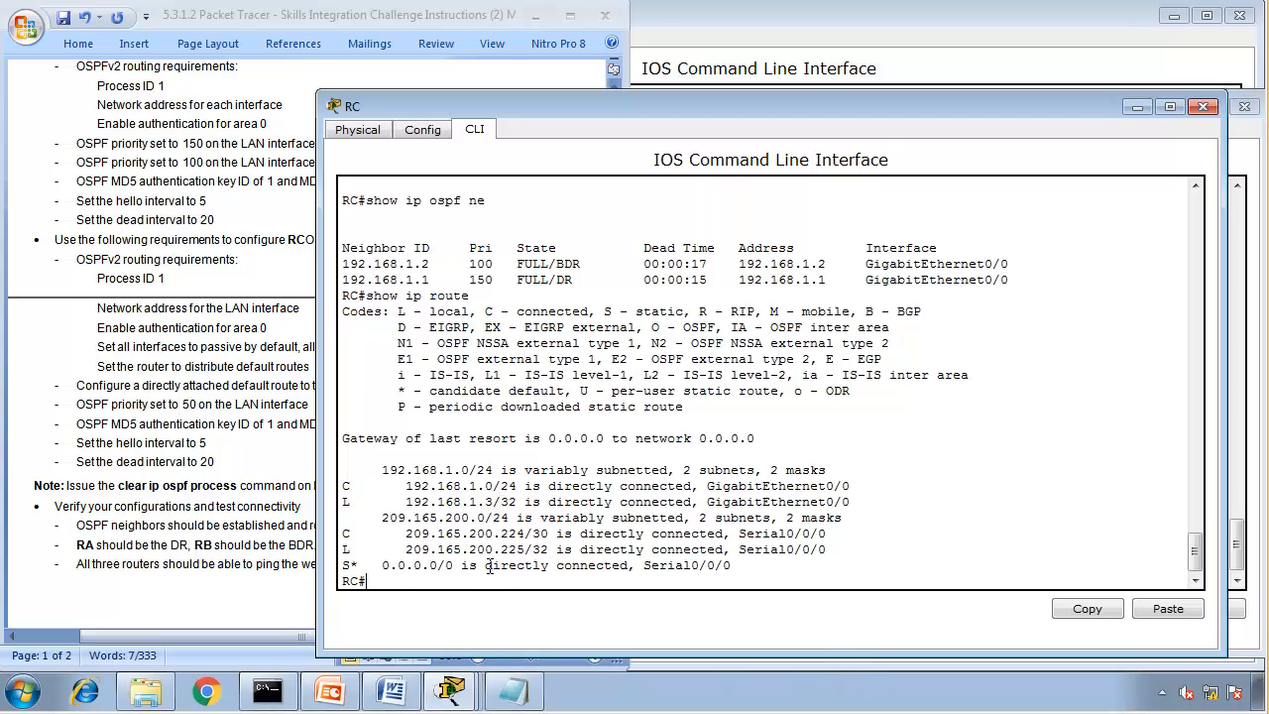
# - Show RB's routing table with gateway of last resort 192.168.1.3 and an O*E2 default route
pyautogui.click(451, 690)
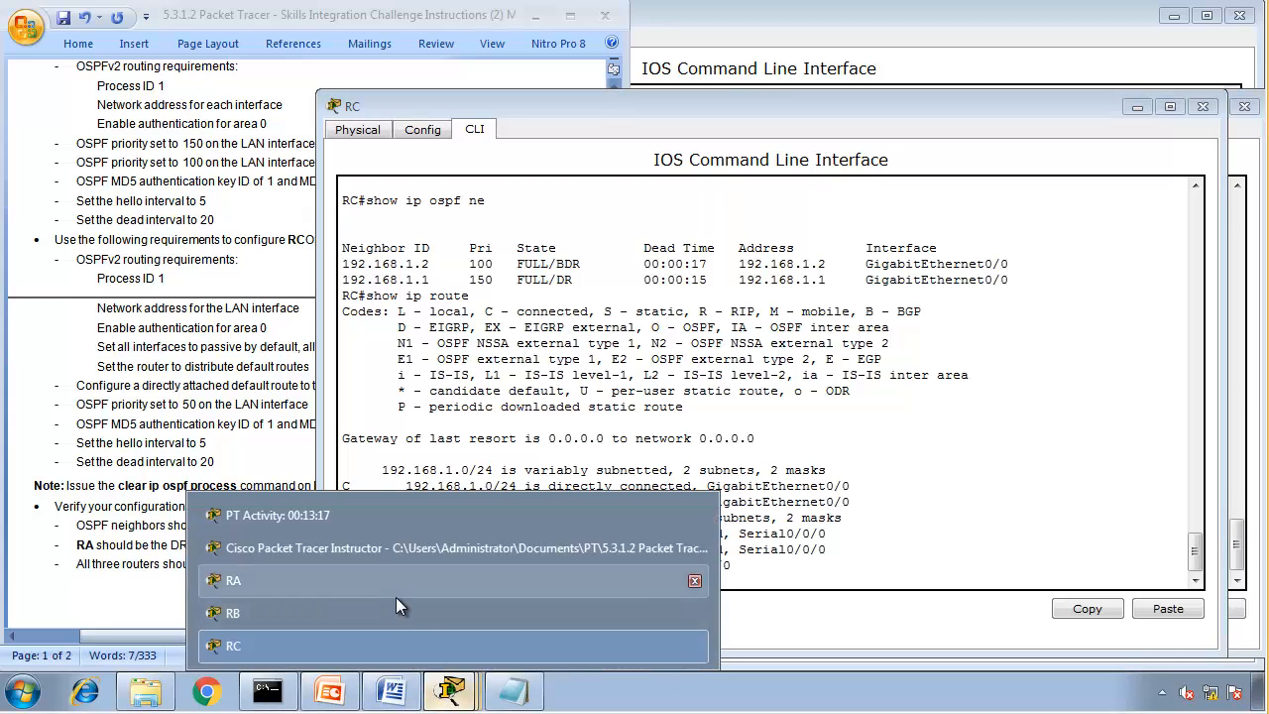
pyautogui.click(396, 612)
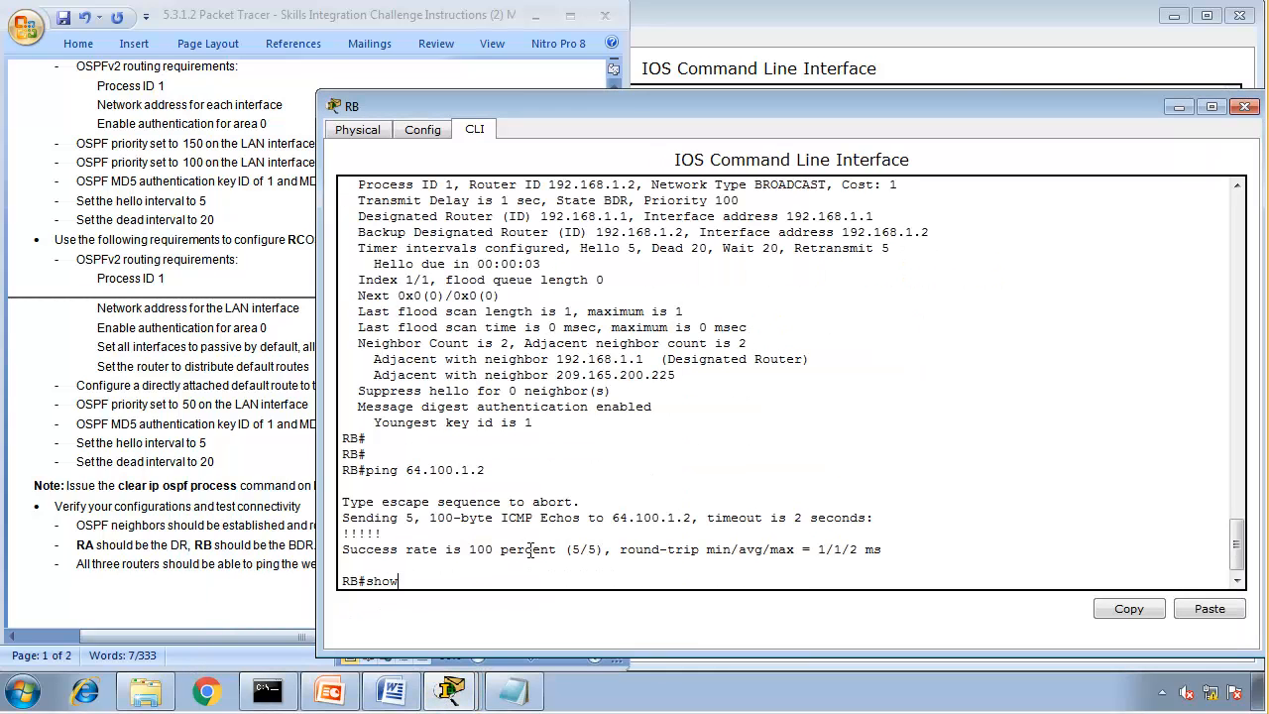
pyautogui.write('ut e')
pyautogui.press('Return')
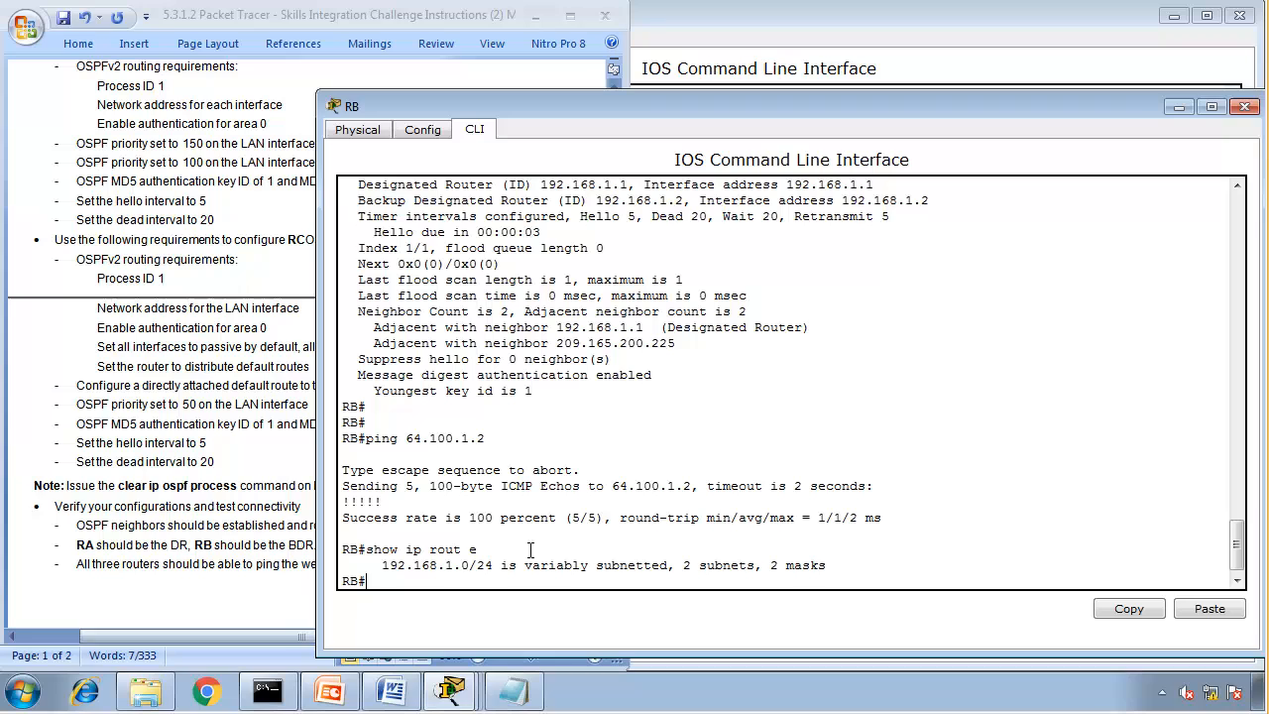
pyautogui.press('Return')
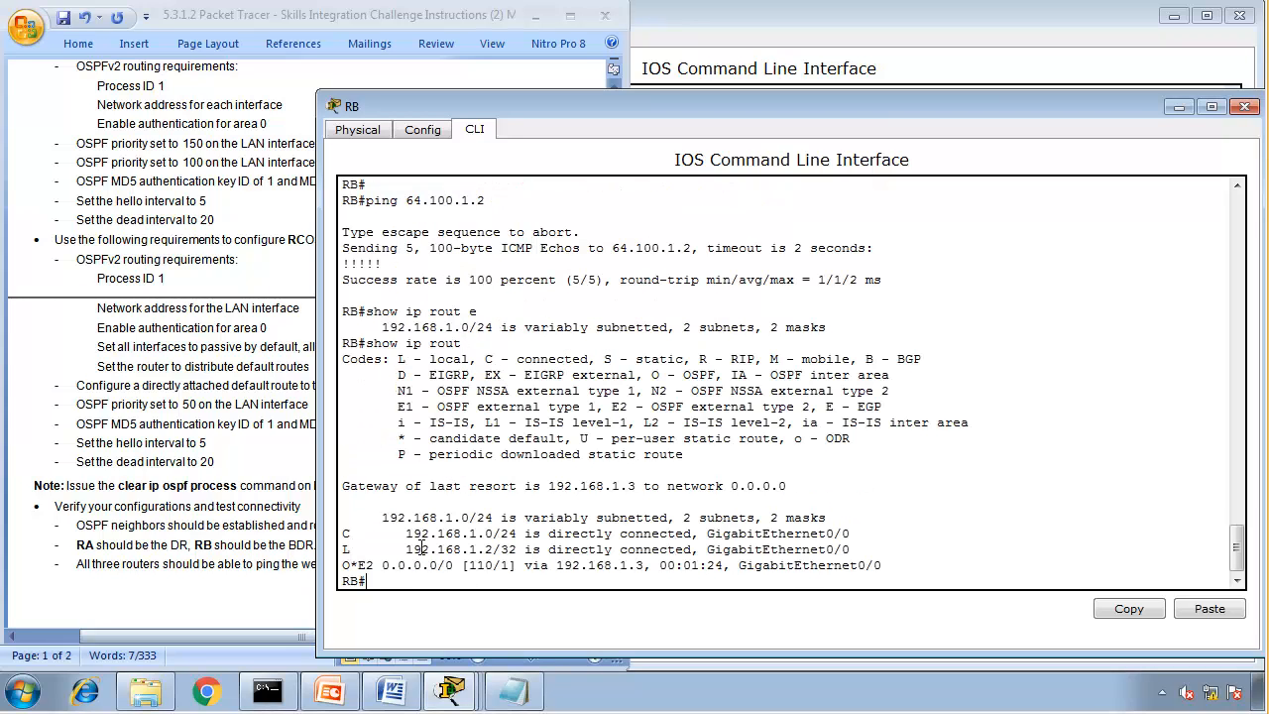
pyautogui.moveTo(793, 485); pyautogui.dragTo(337, 487)
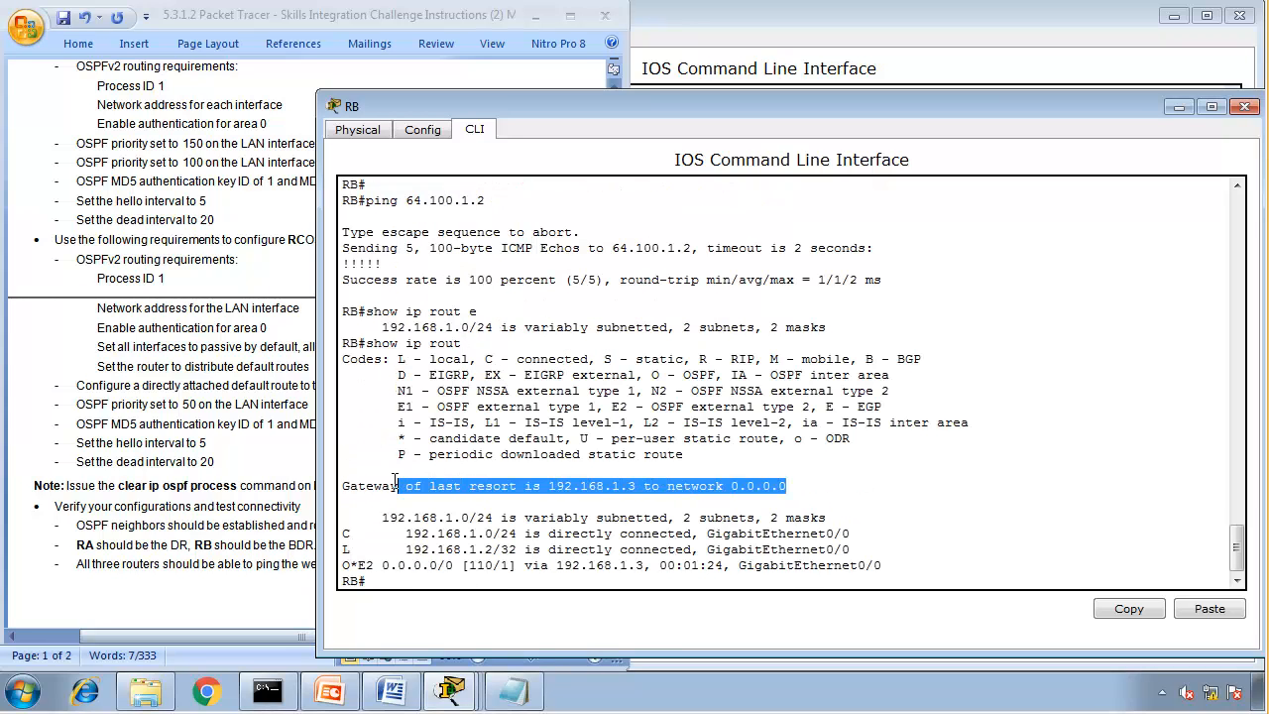
# - Check results in the PT Activity window, reporting 100/100 completion
pyautogui.click(451, 691)
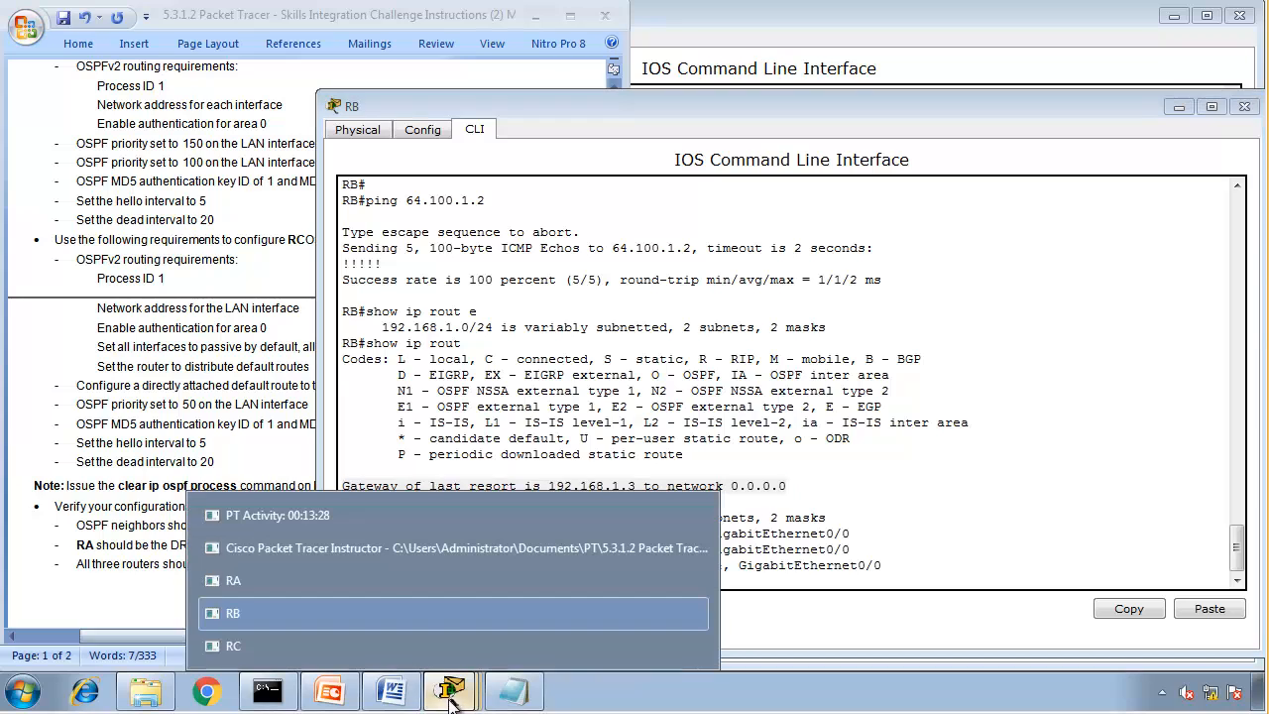
pyautogui.click(277, 515)
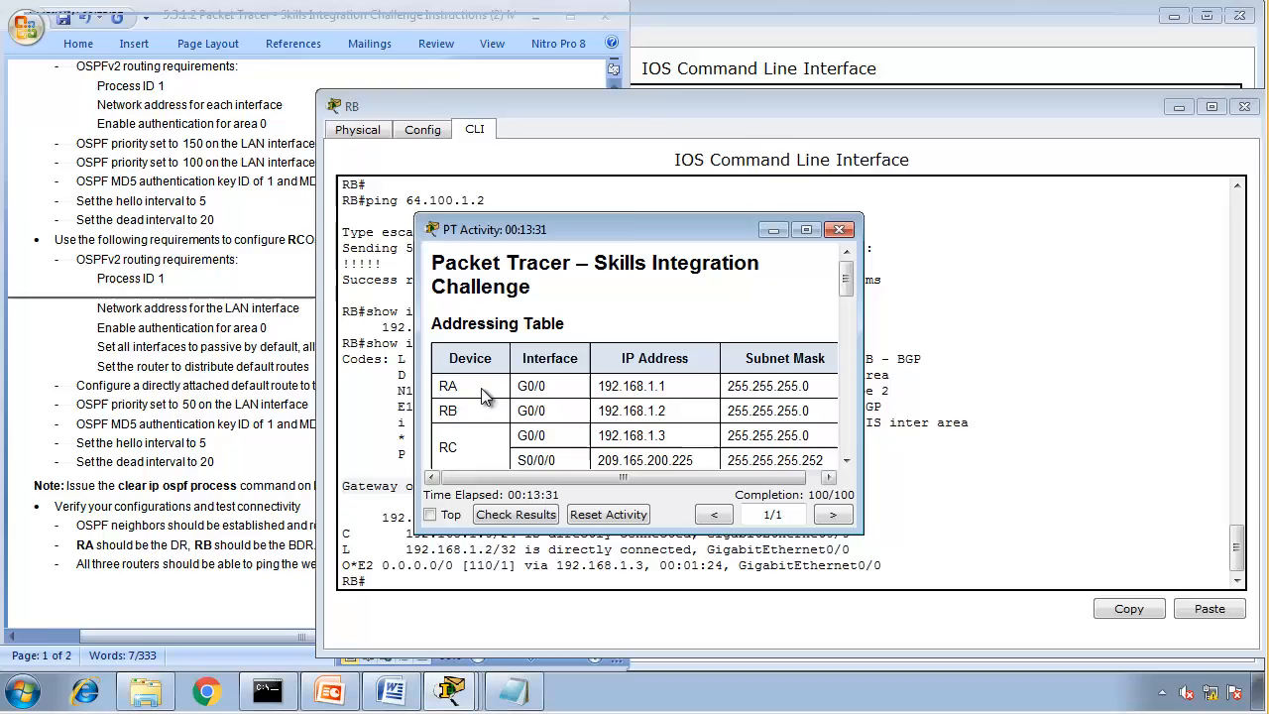
pyautogui.click(806, 230)
pyautogui.click(119, 660)
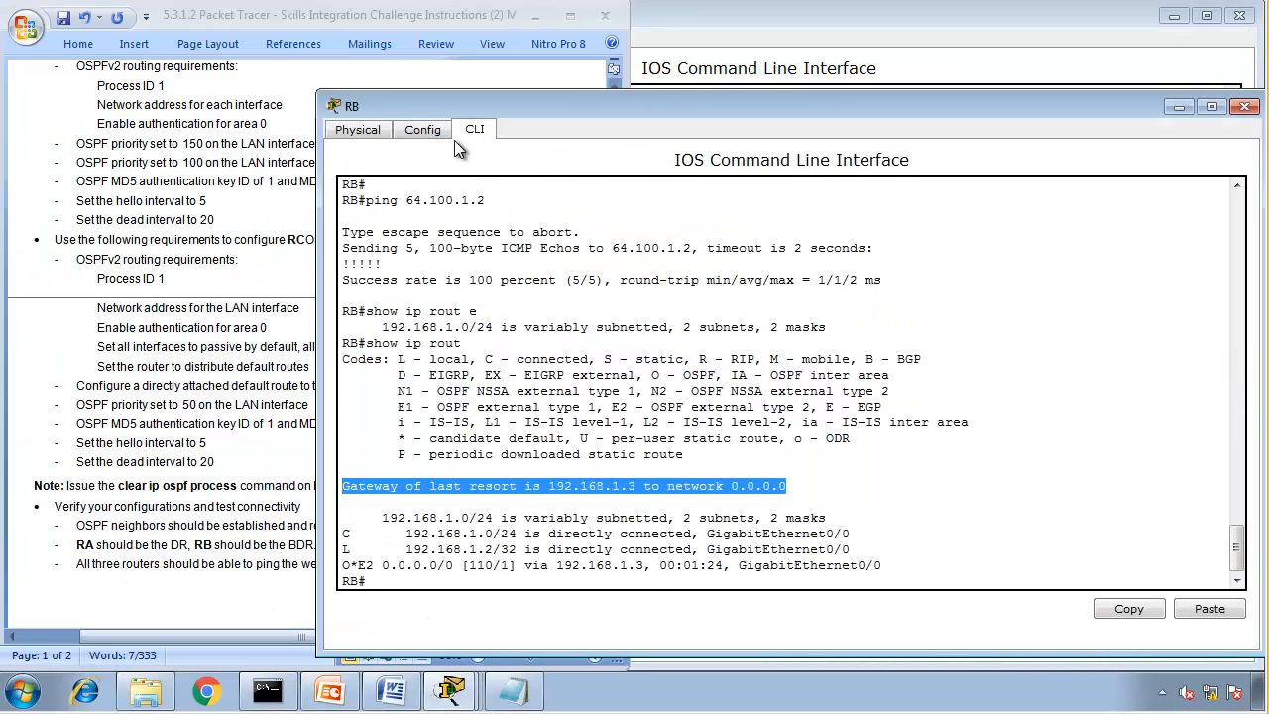
# - Review the maximized Activity Results with all 22 assessment items correct for 100/100, then close them
pyautogui.click(451, 688)
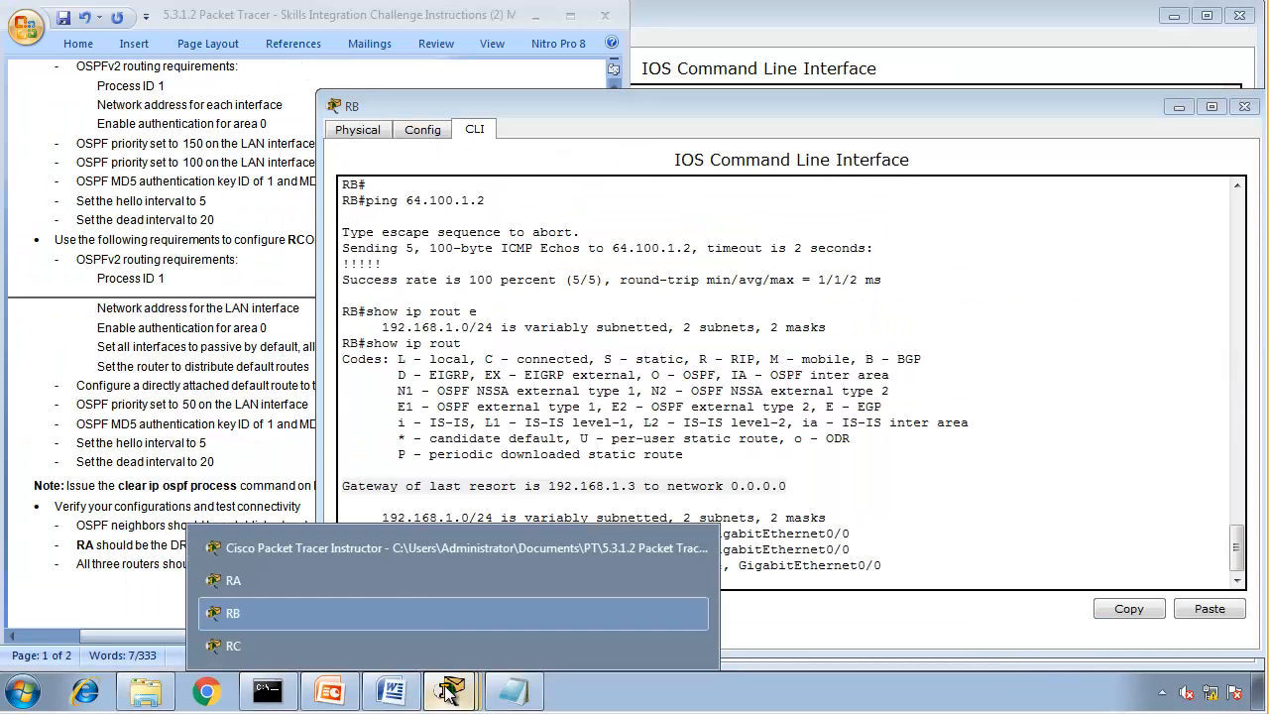
pyautogui.click(381, 551)
pyautogui.click(833, 143)
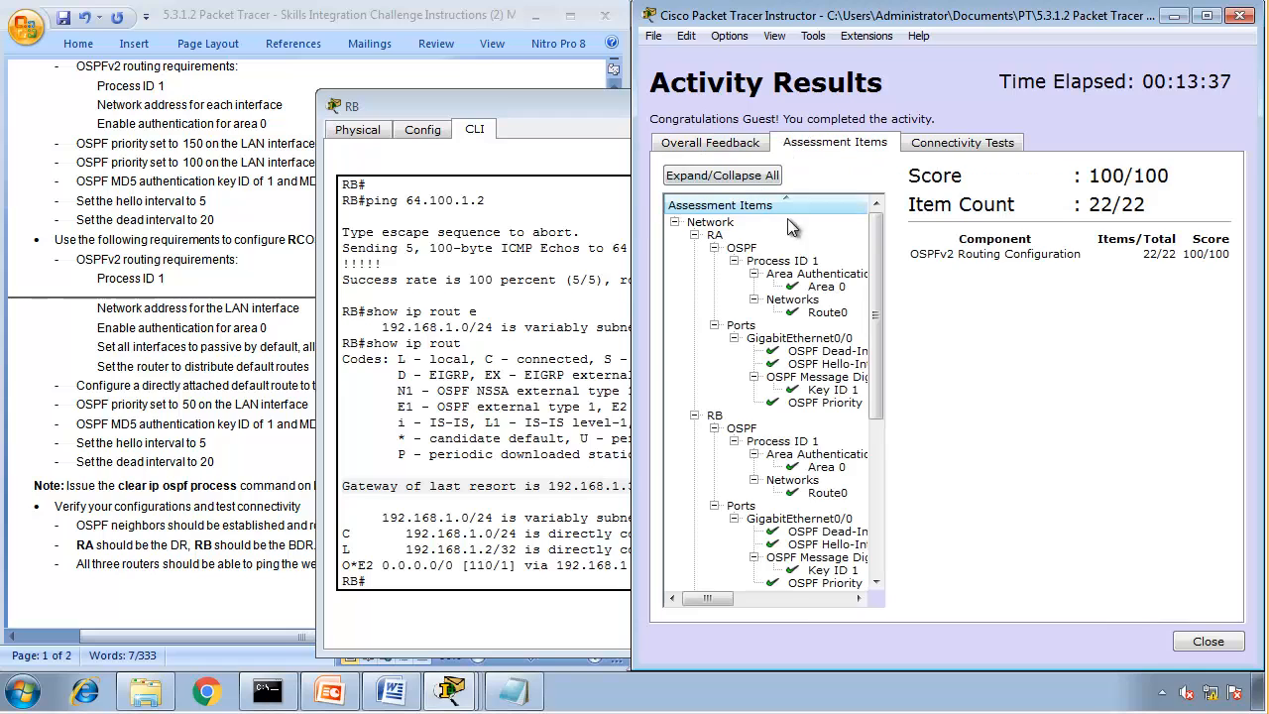
pyautogui.click(866, 36)
pyautogui.click(903, 19)
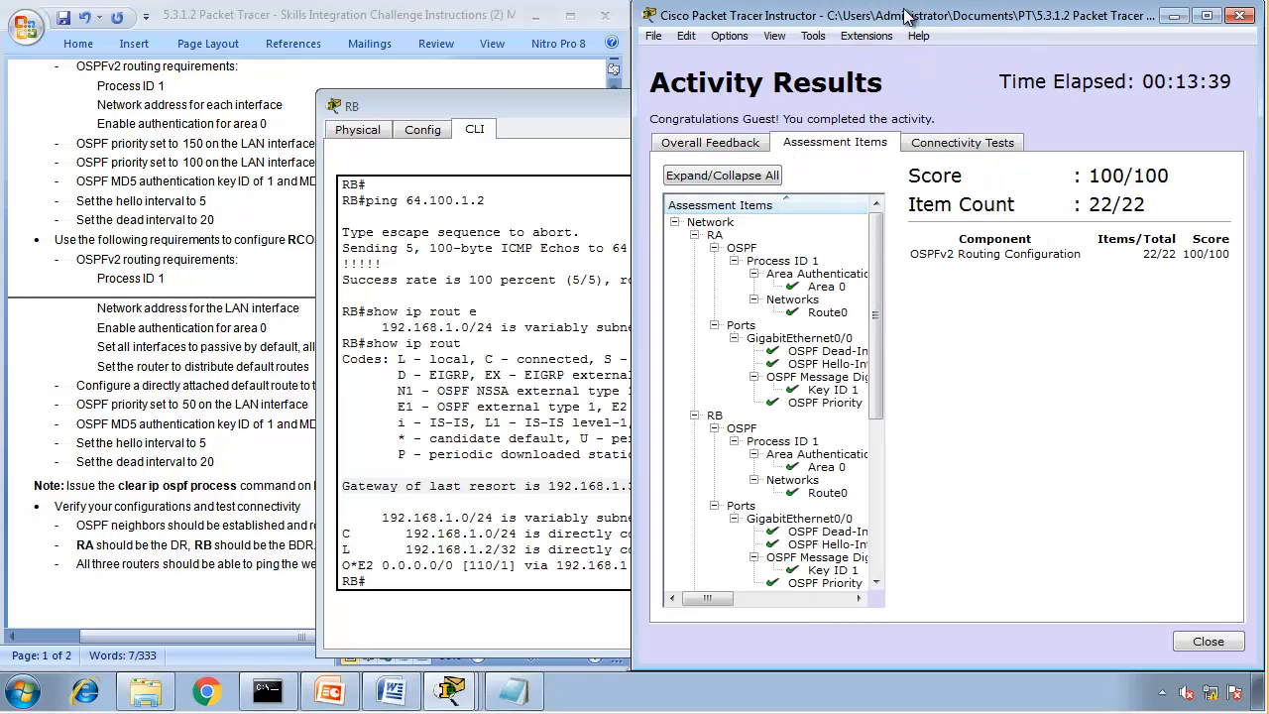
pyautogui.hotkey('alt', 'Tab')
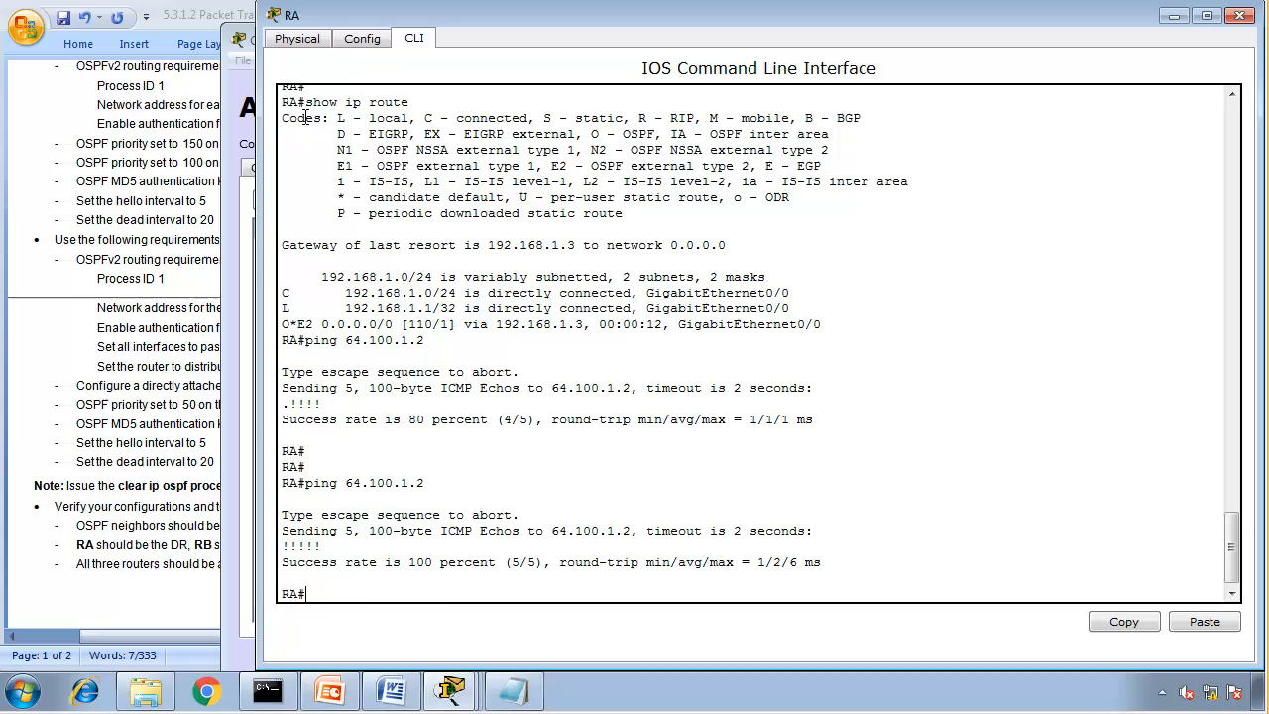
pyautogui.hotkey('alt', 'Tab')
pyautogui.click(983, 39)
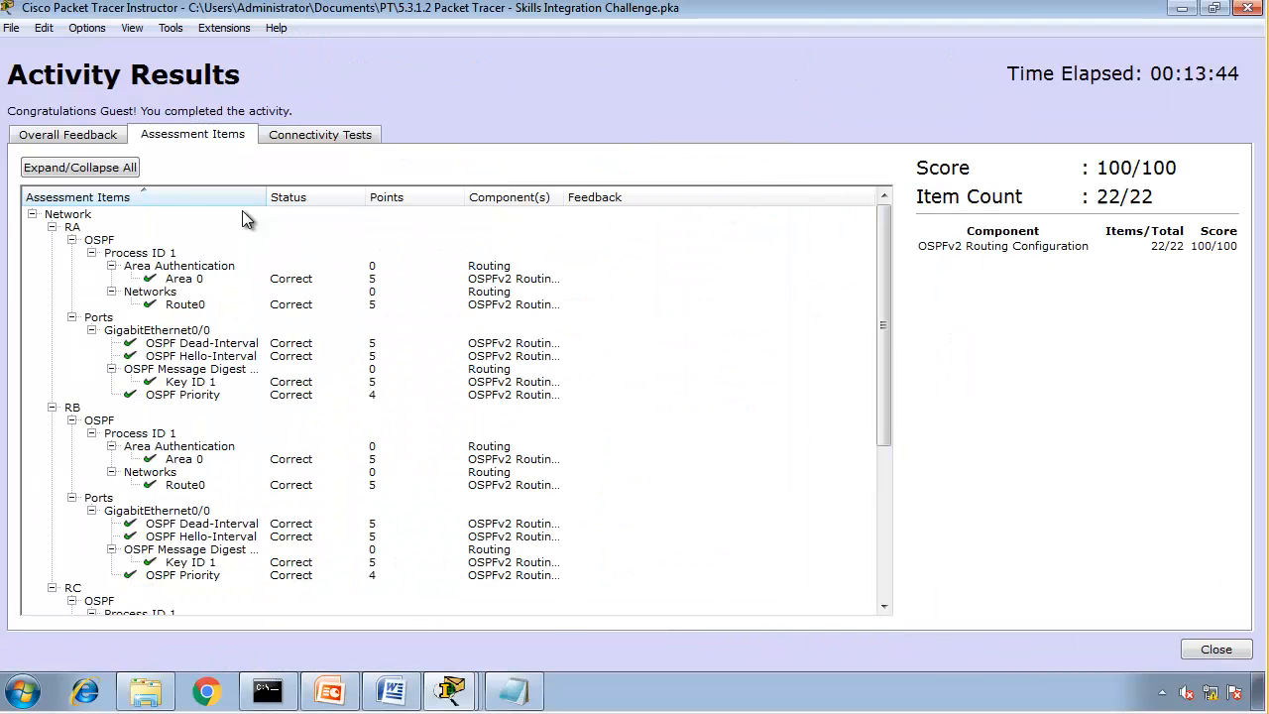
pyautogui.moveTo(266, 196); pyautogui.dragTo(359, 195)
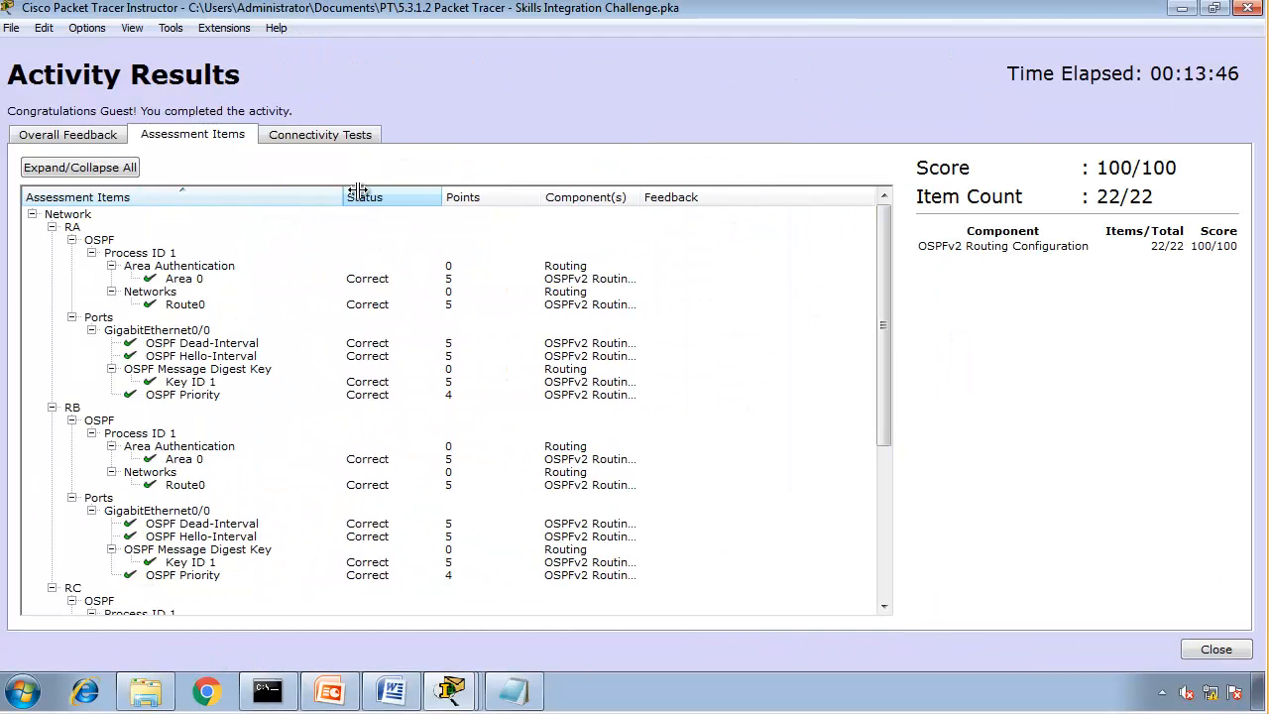
pyautogui.scroll(-5, 260, 436)
pyautogui.scroll(-5, 256, 560)
pyautogui.scroll(10, 255, 560)
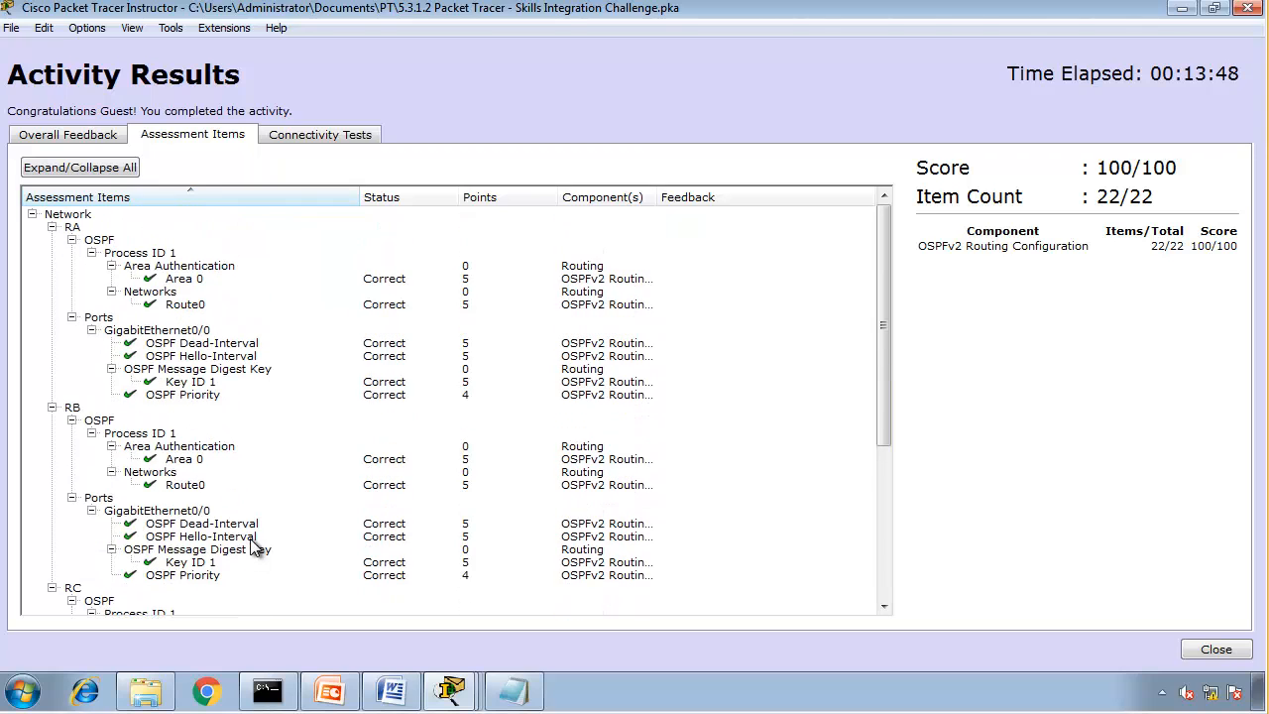
pyautogui.click(1216, 648)
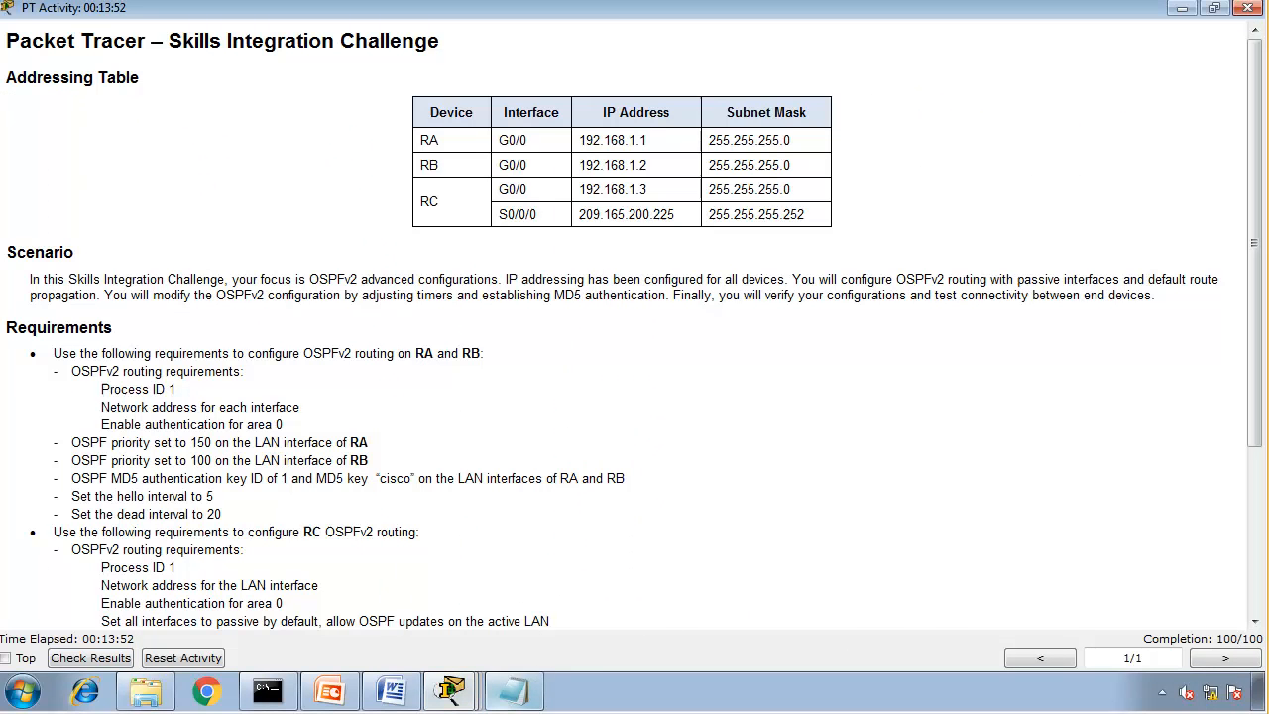